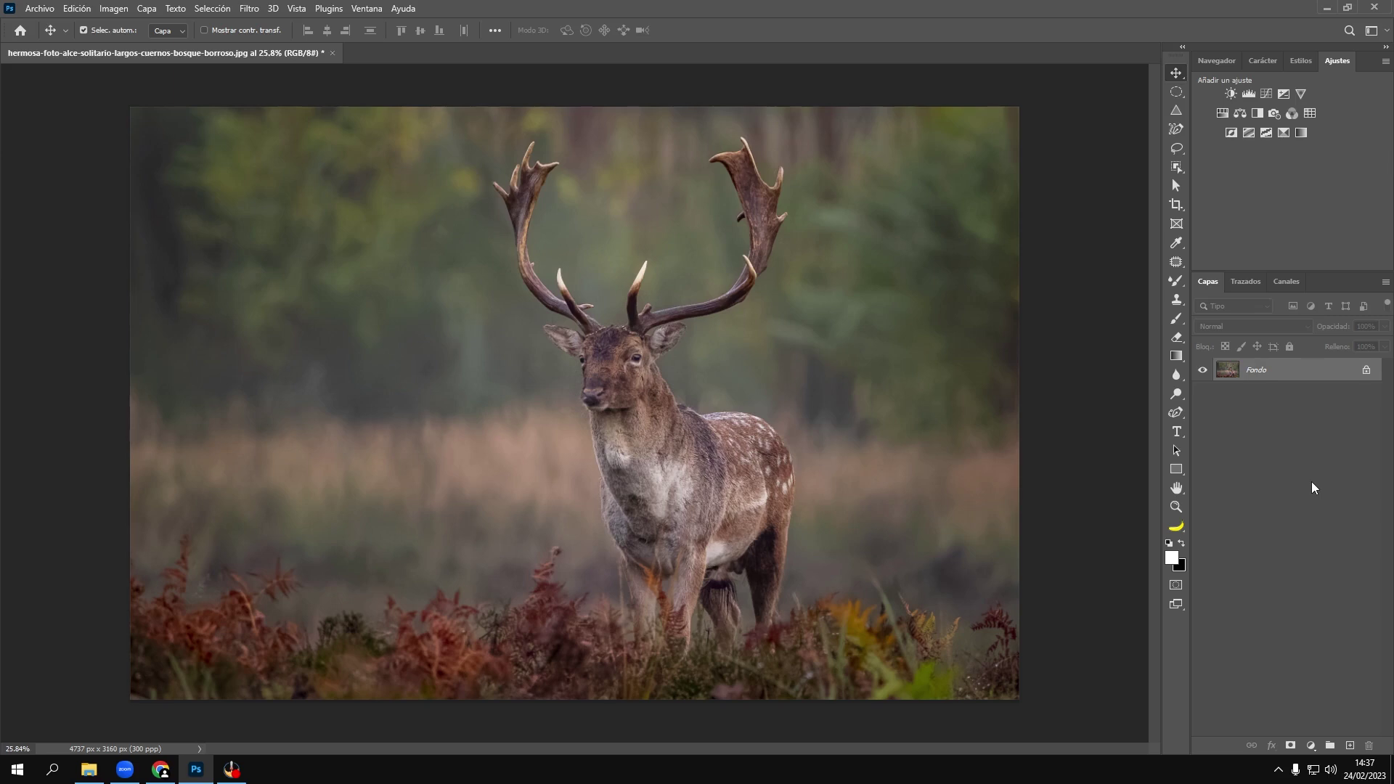
# Step: Select the Lasso tool to prepare a freehand selection on the deer photo
pyautogui.click(1176, 151)
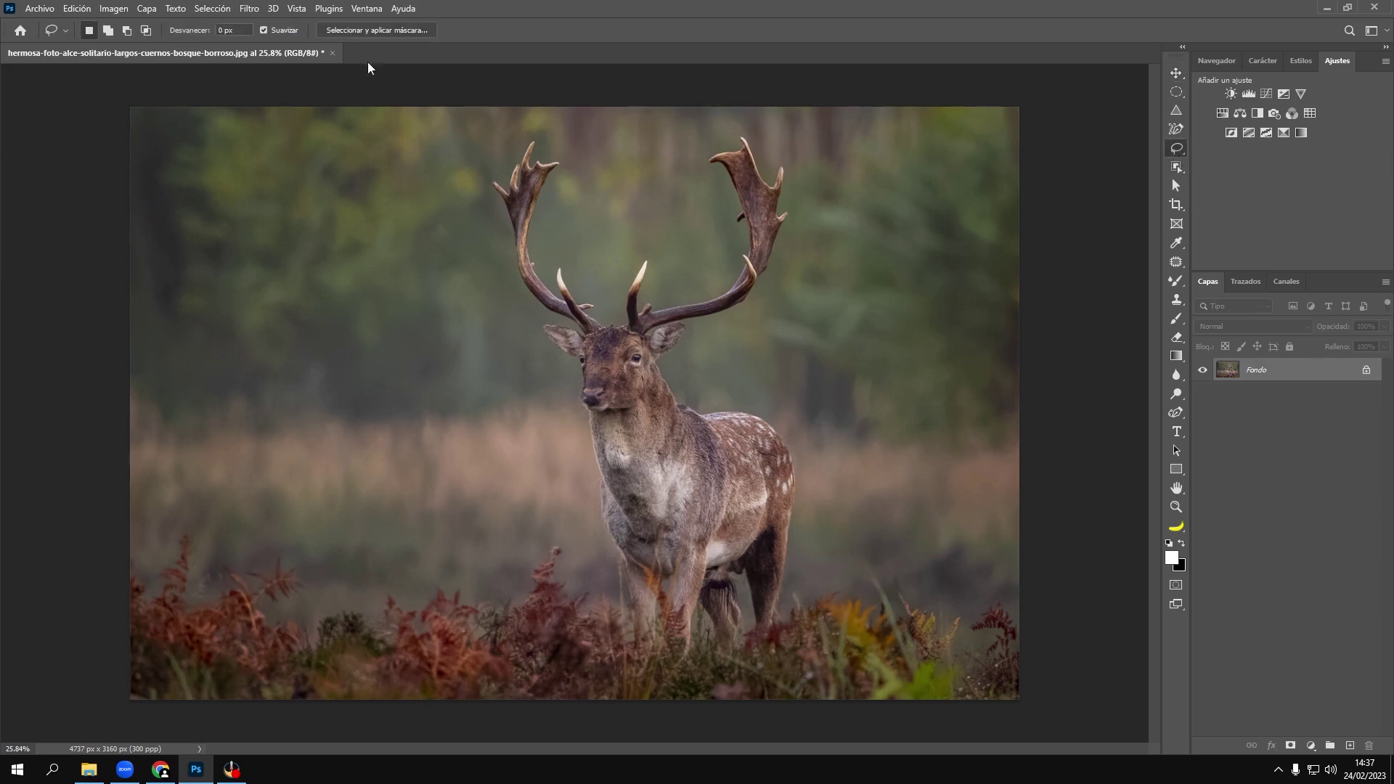
# Step: Enter Select and Mask with the Overlay (Superponer) view and colour-based (Según el color) refinement
pyautogui.click(370, 30)
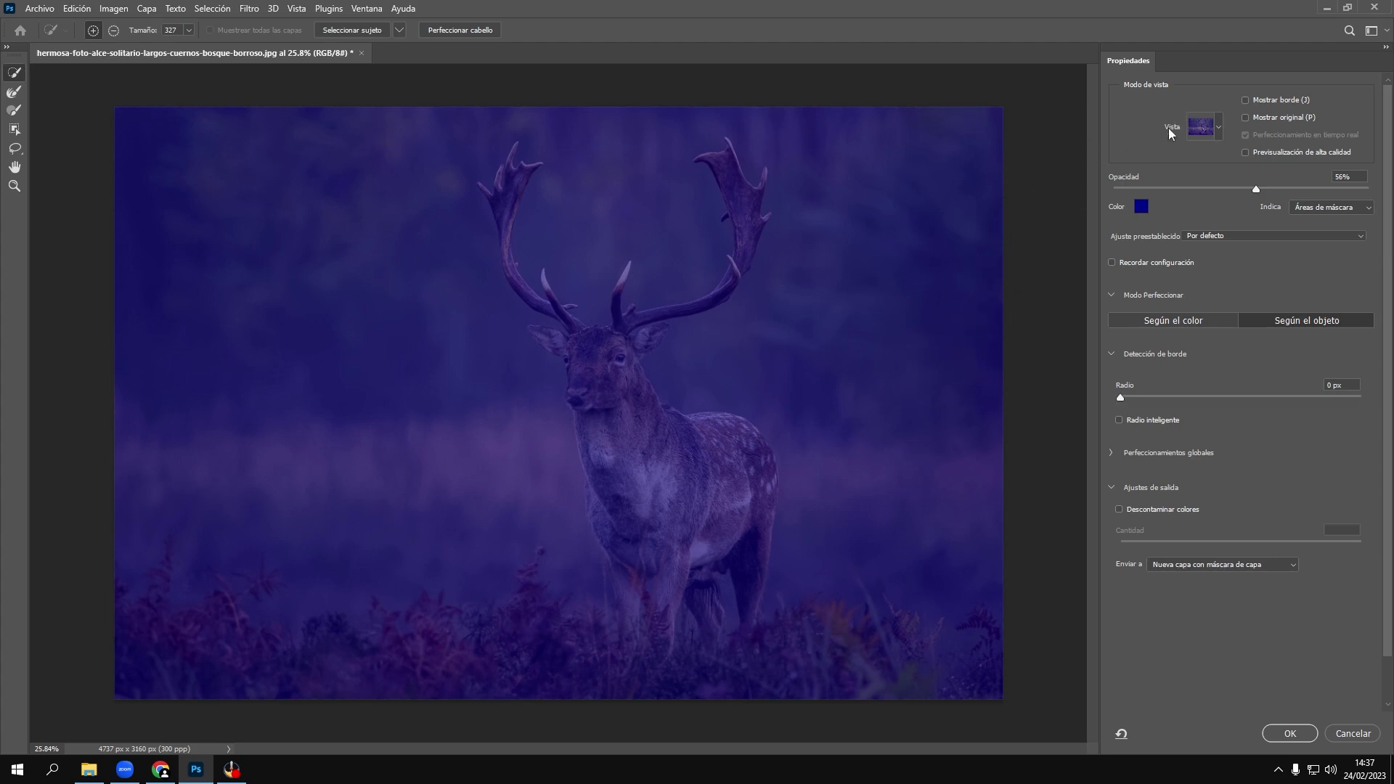
pyautogui.click(1220, 130)
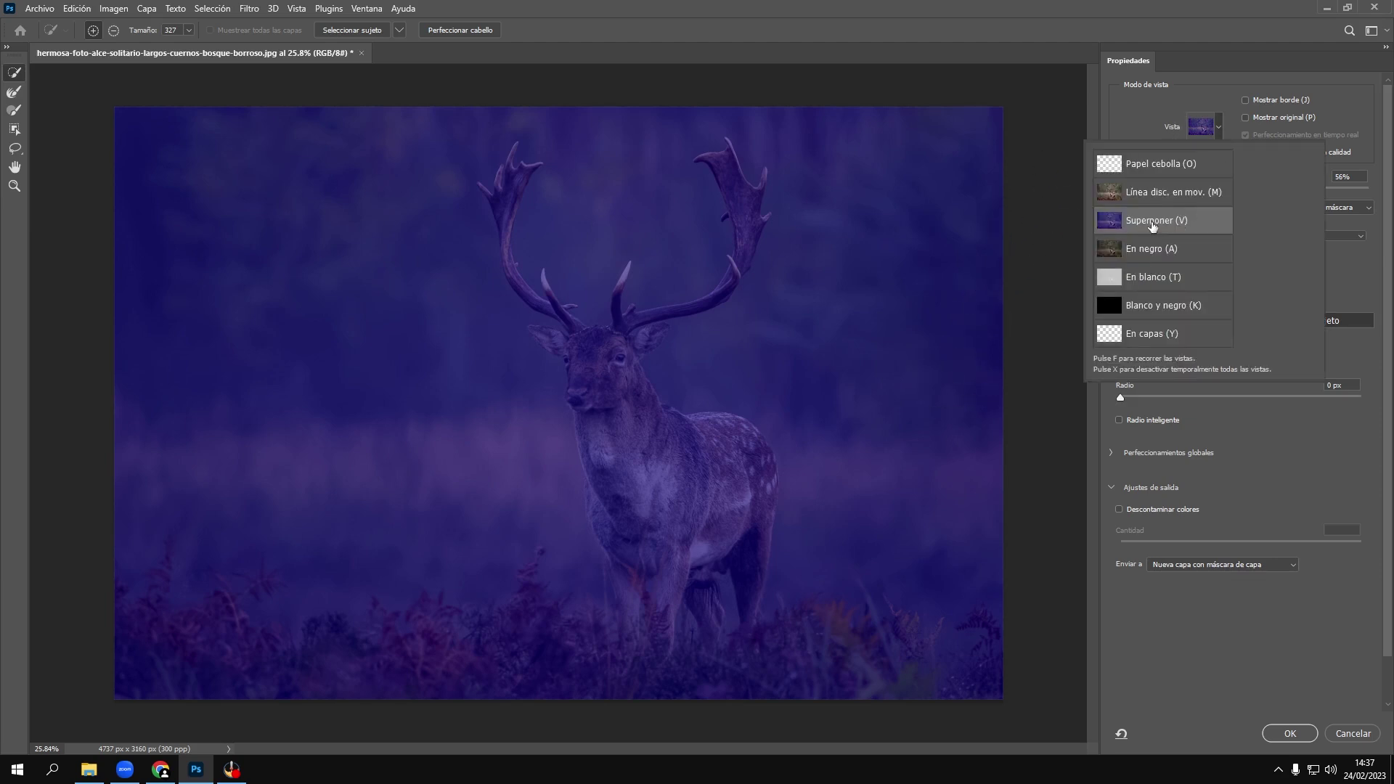
pyautogui.click(1152, 122)
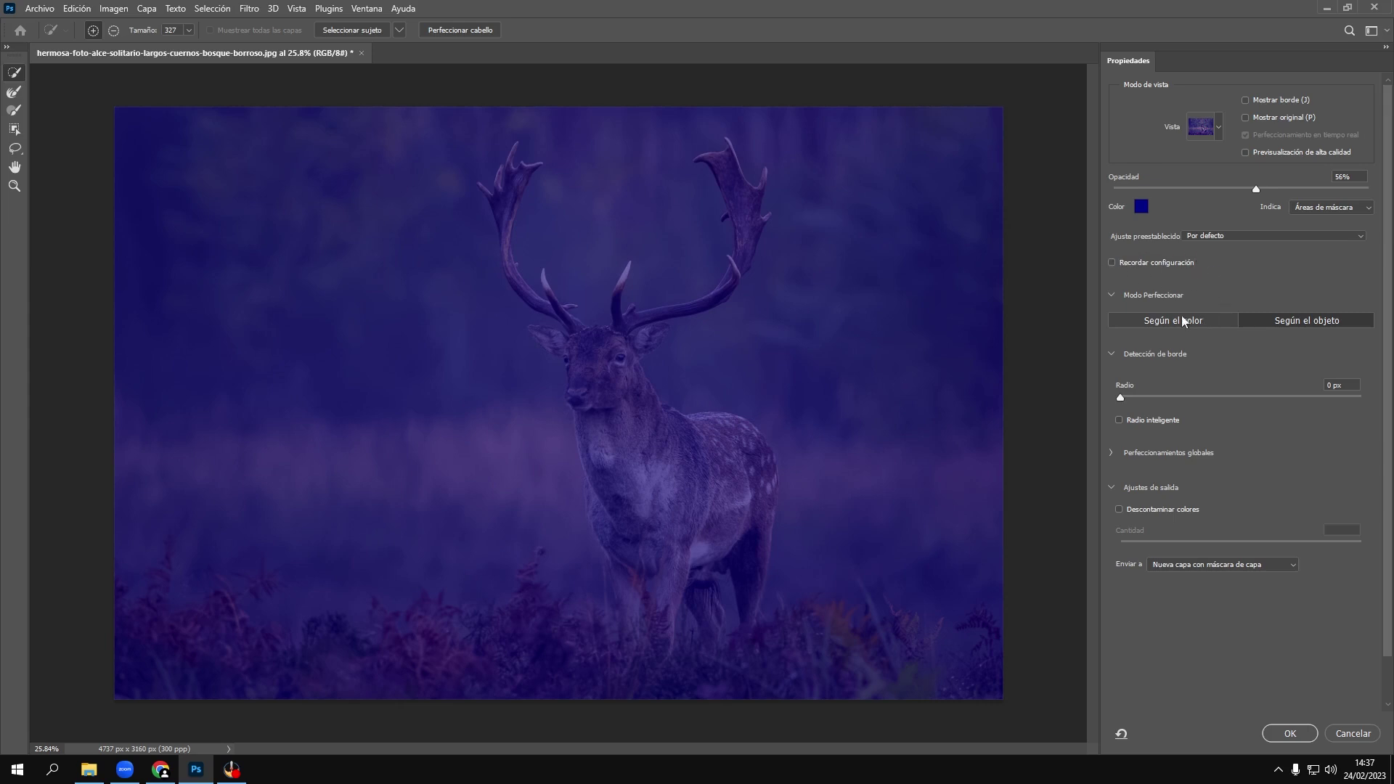
pyautogui.click(1151, 320)
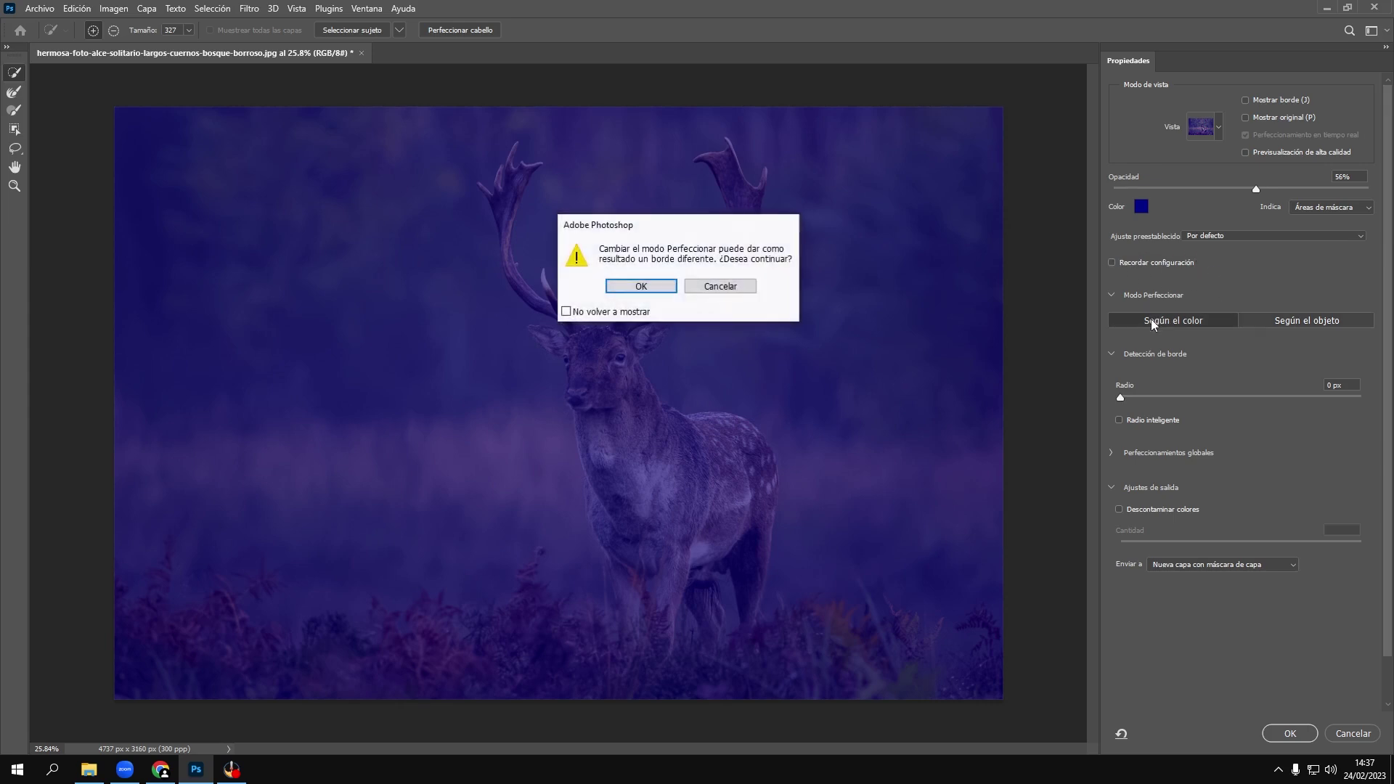
pyautogui.click(627, 289)
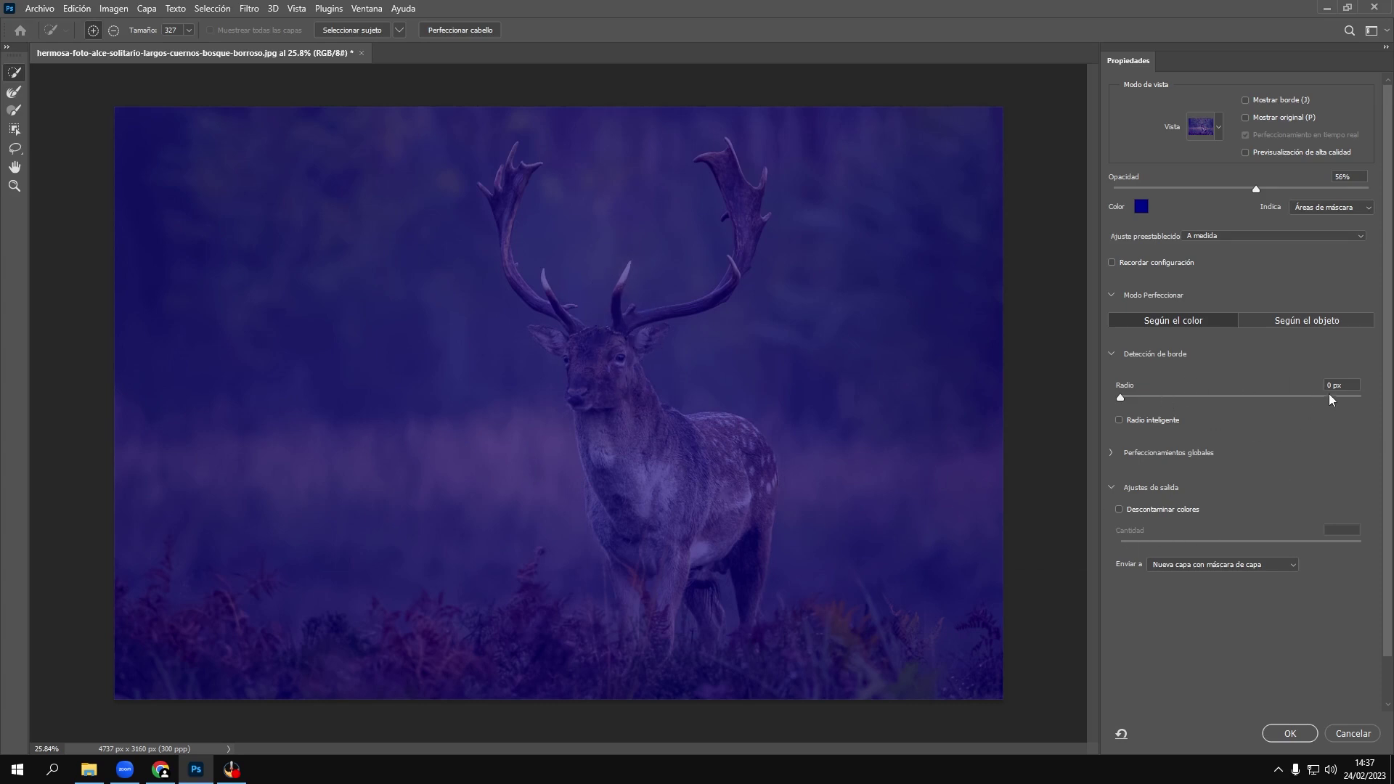
# Step: Nudge the edge detection Radius value up one step
pyautogui.press('Up')
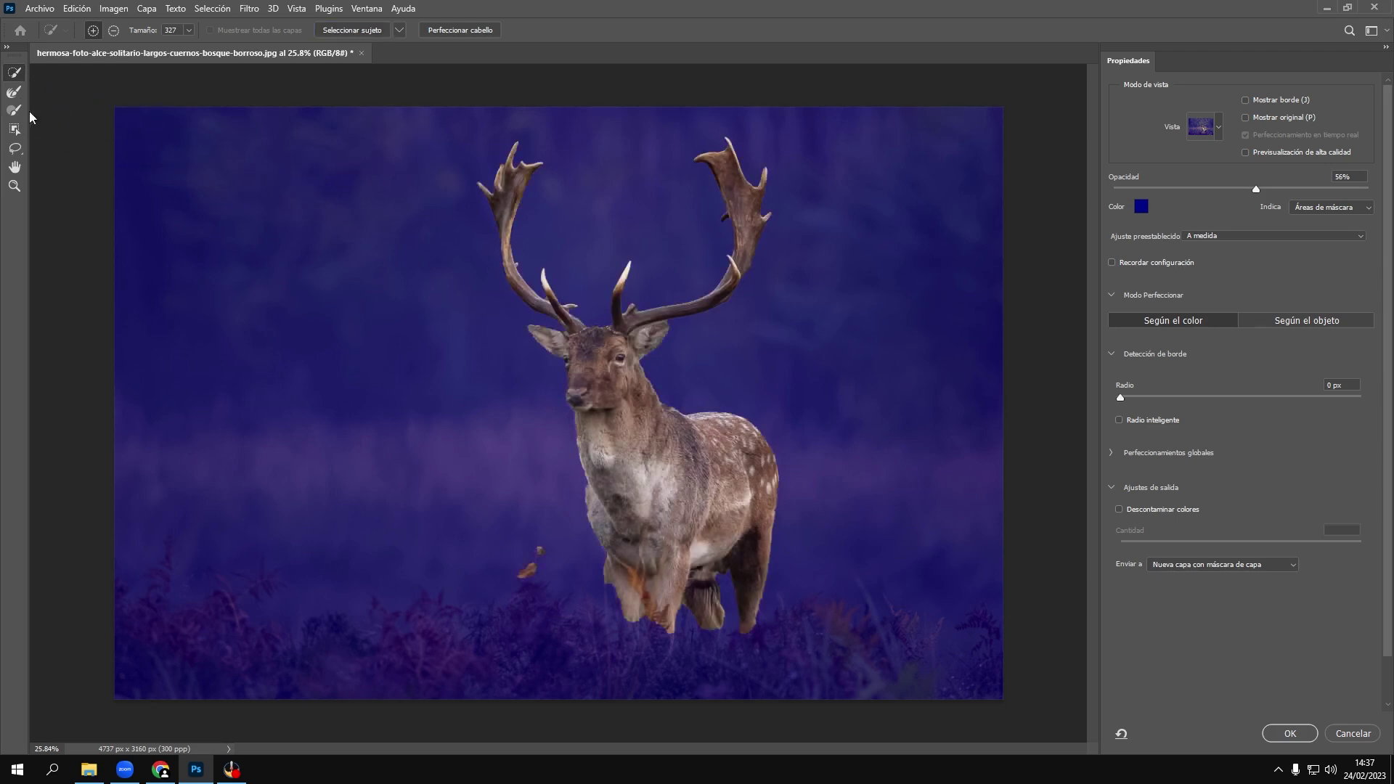
# Step: Paint the fallen leaves near the deer's legs out of the selection with the Brush tool
pyautogui.click(13, 113)
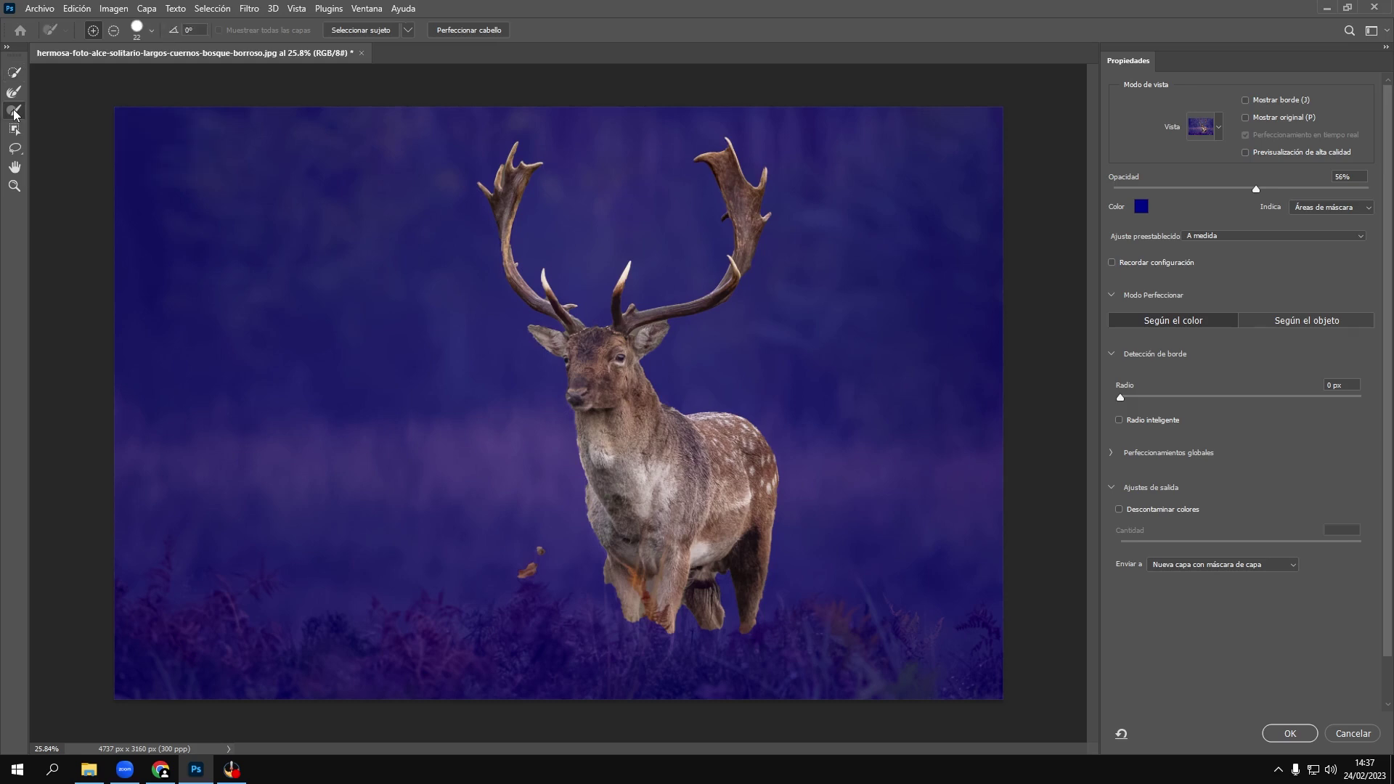
pyautogui.scroll(5, 530, 573)
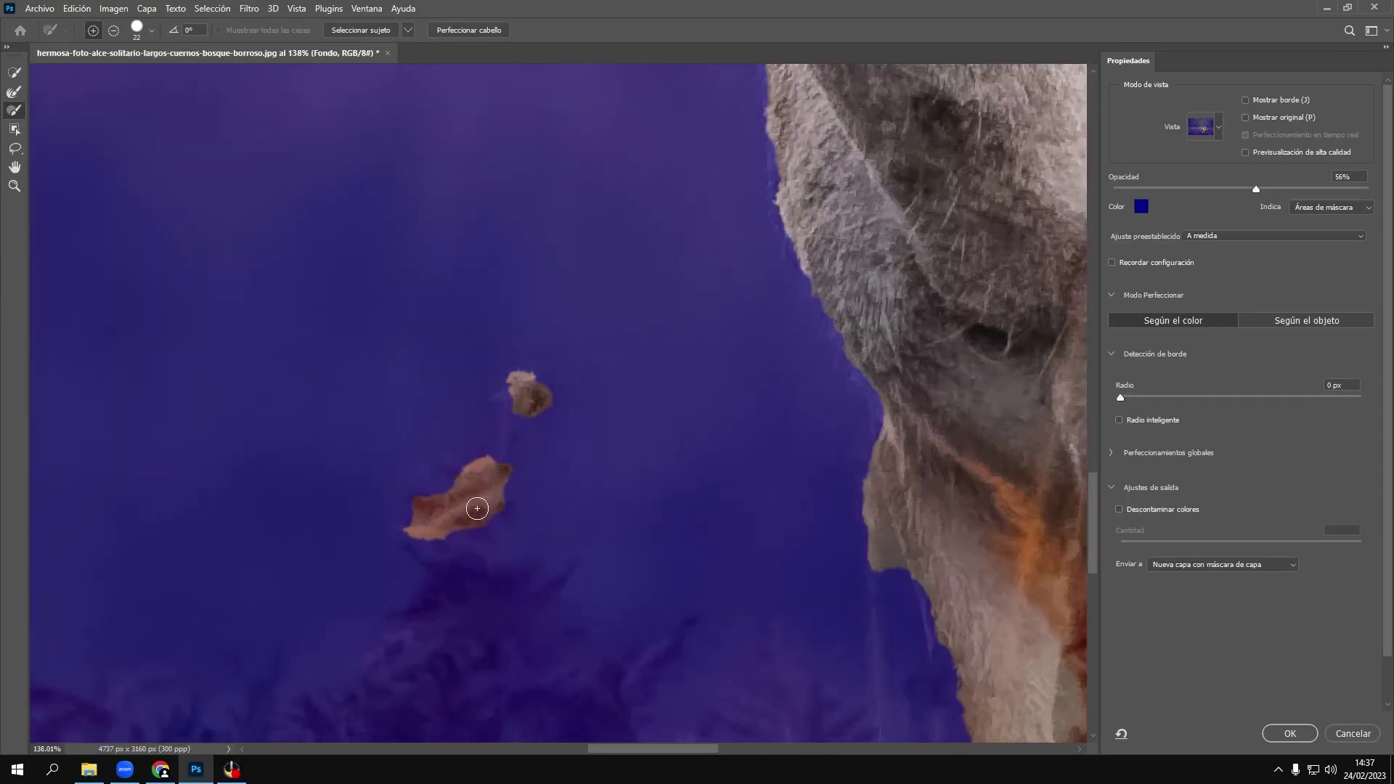
pyautogui.moveTo(451, 498); pyautogui.dragTo(413, 520)
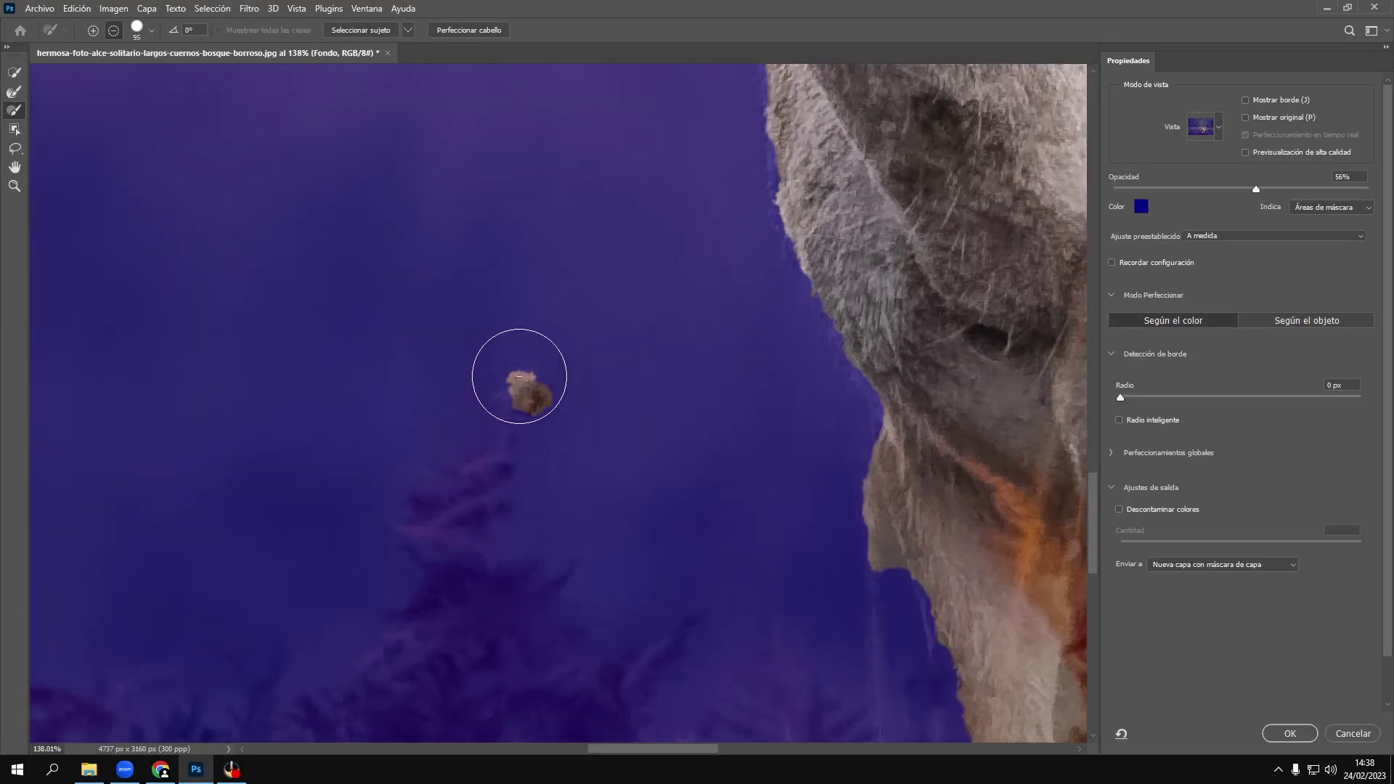
pyautogui.click(519, 376)
# Step: Trace the antler edges with the brush resized to about 41 px, then 22 px
pyautogui.scroll(-4, 654, 400)
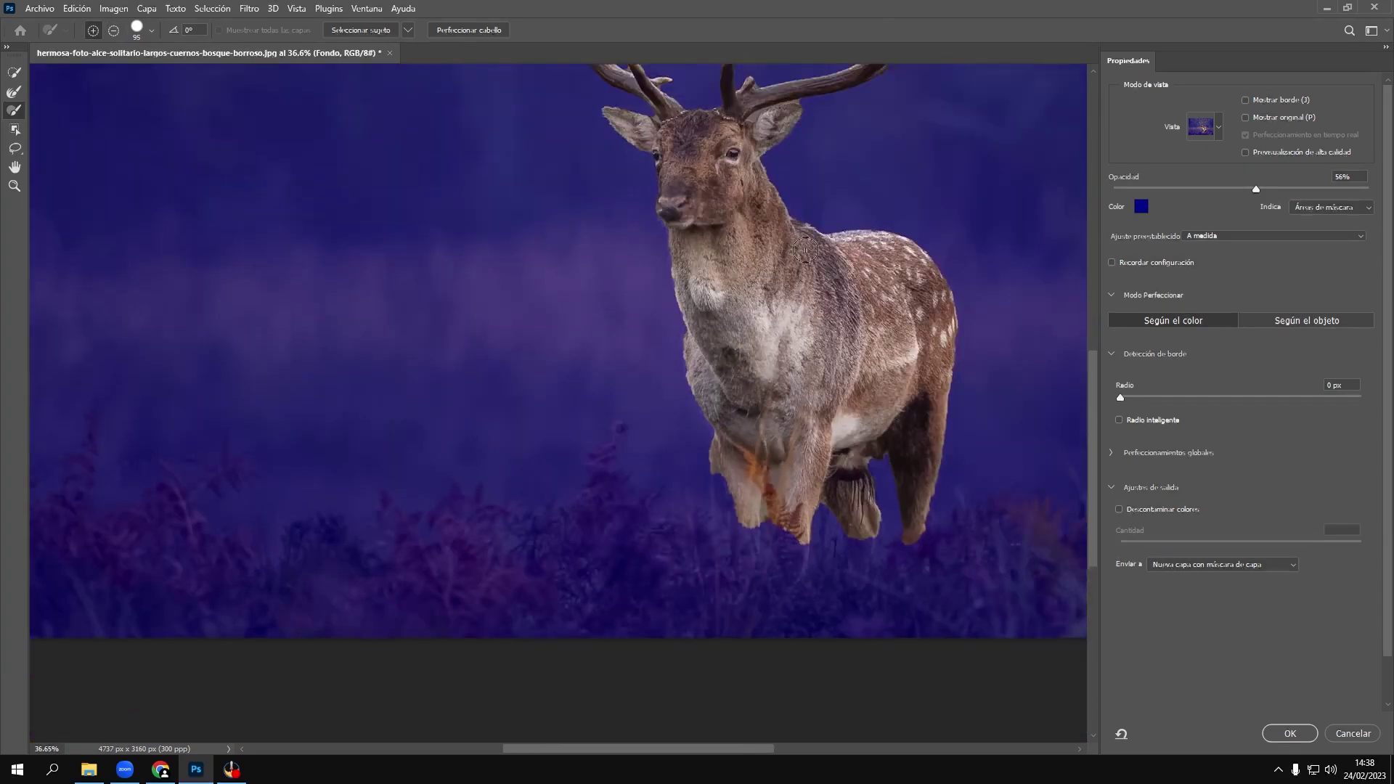
pyautogui.scroll(3, 804, 250)
pyautogui.scroll(4, 517, 232)
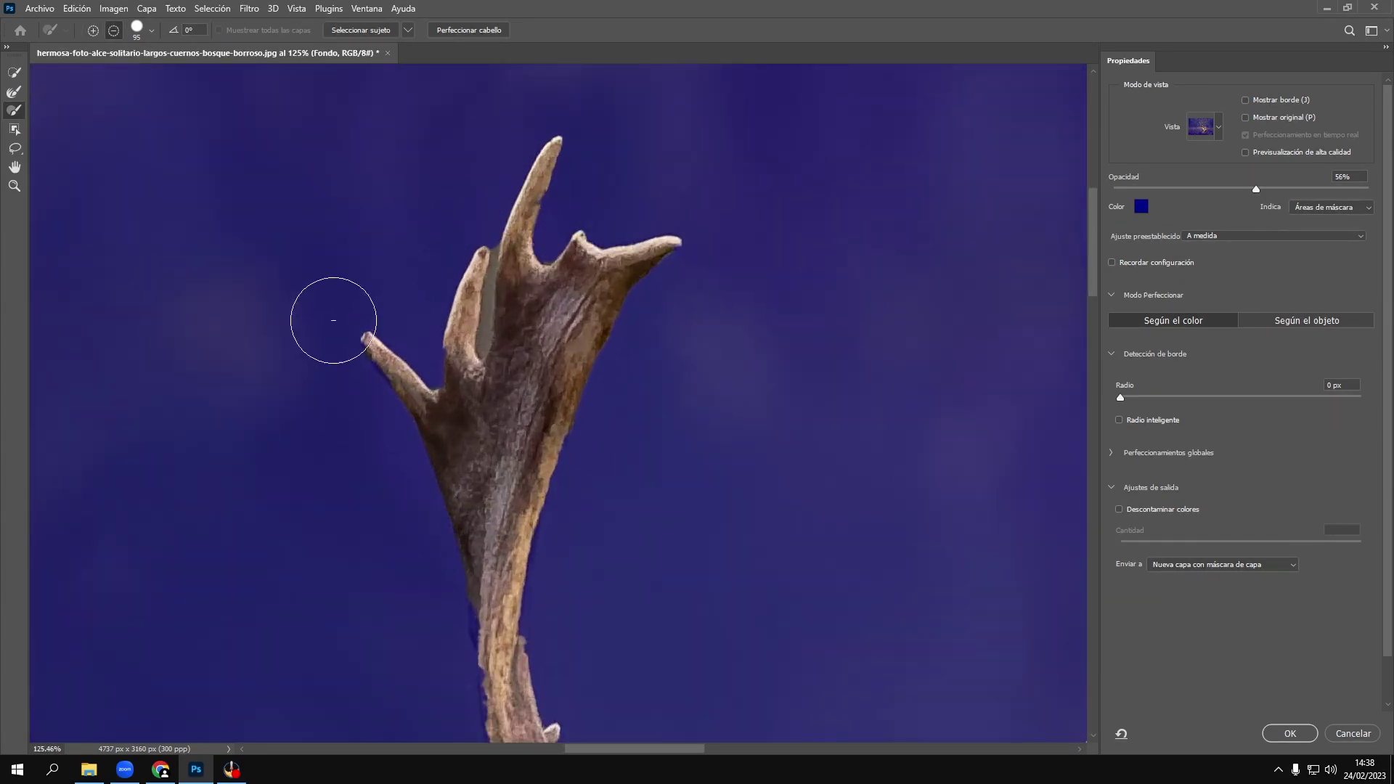
pyautogui.scroll(2, 463, 580)
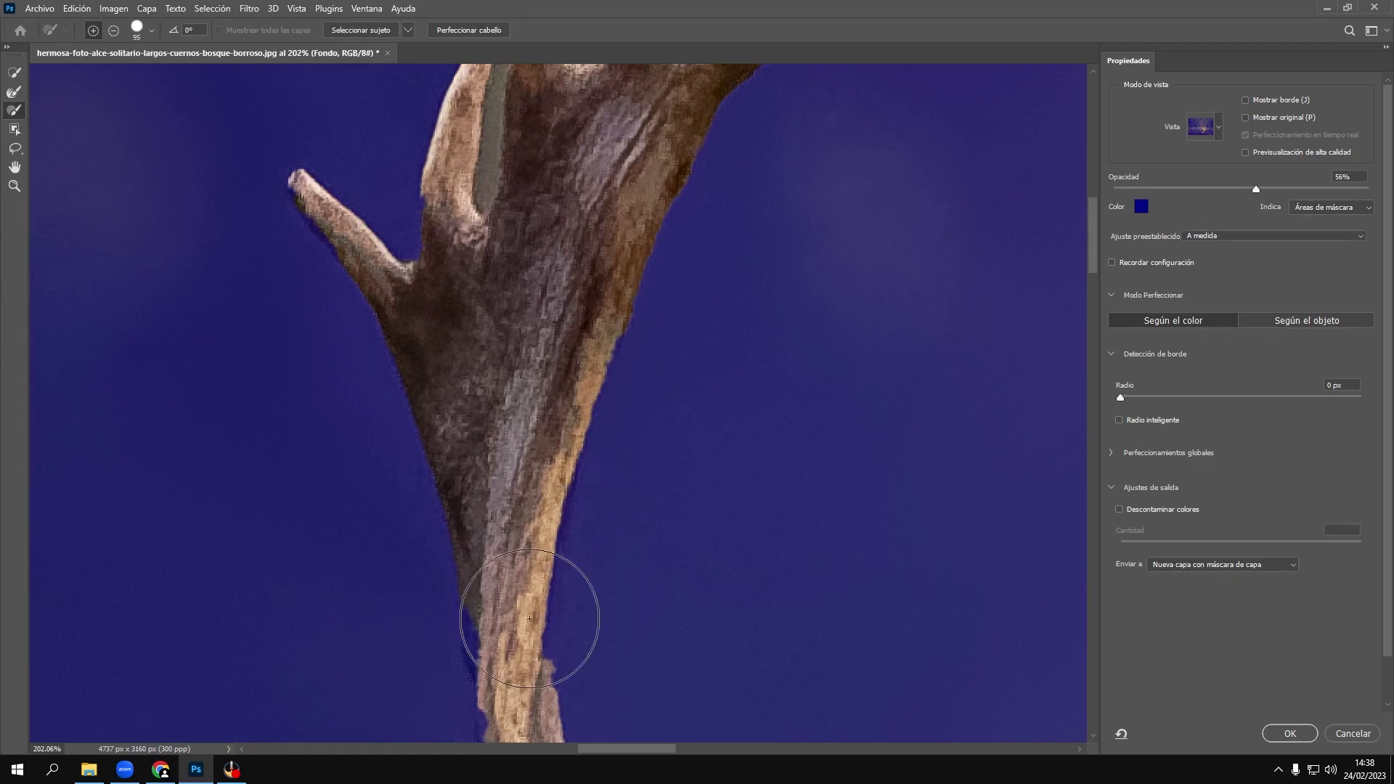
pyautogui.scroll(2, 490, 428)
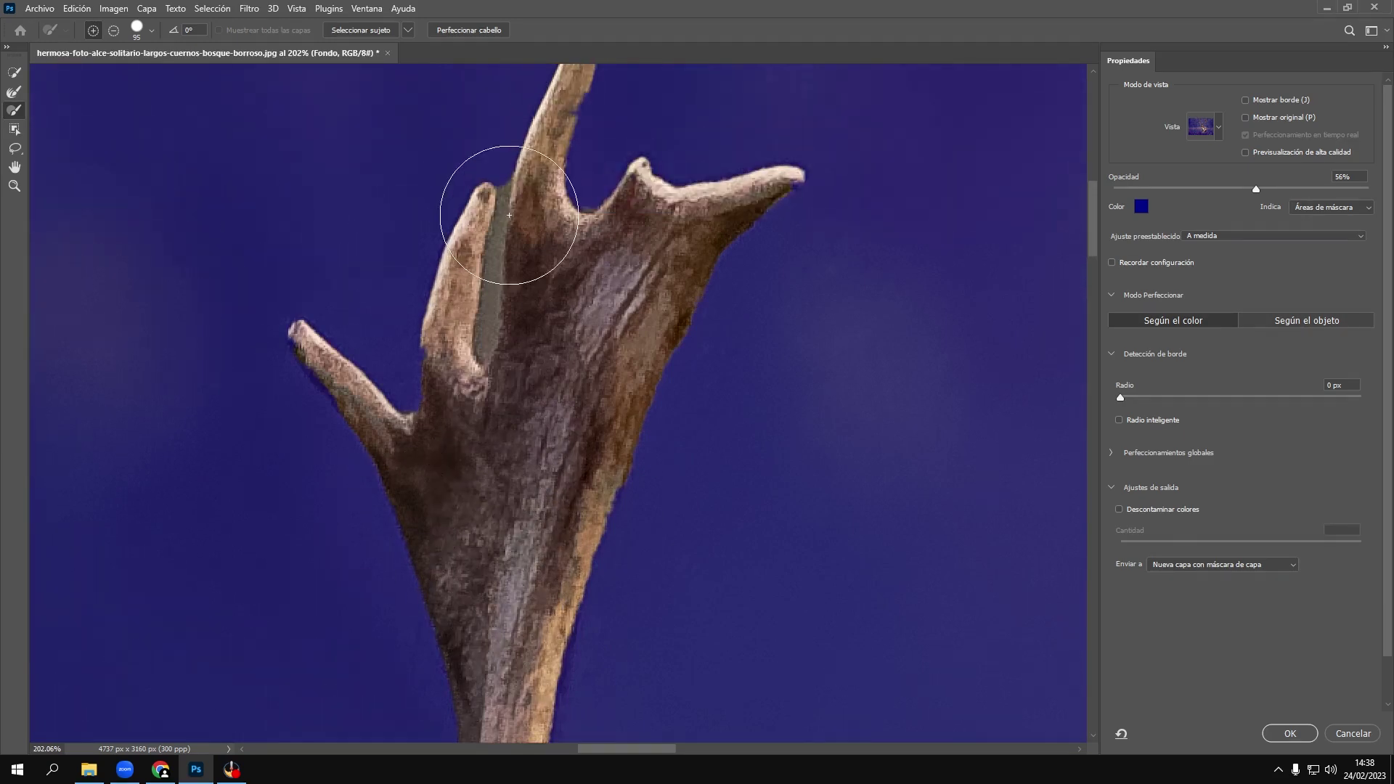
pyautogui.moveTo(573, 451); pyautogui.dragTo(518, 473)
pyautogui.moveTo(337, 378); pyautogui.dragTo(331, 378)
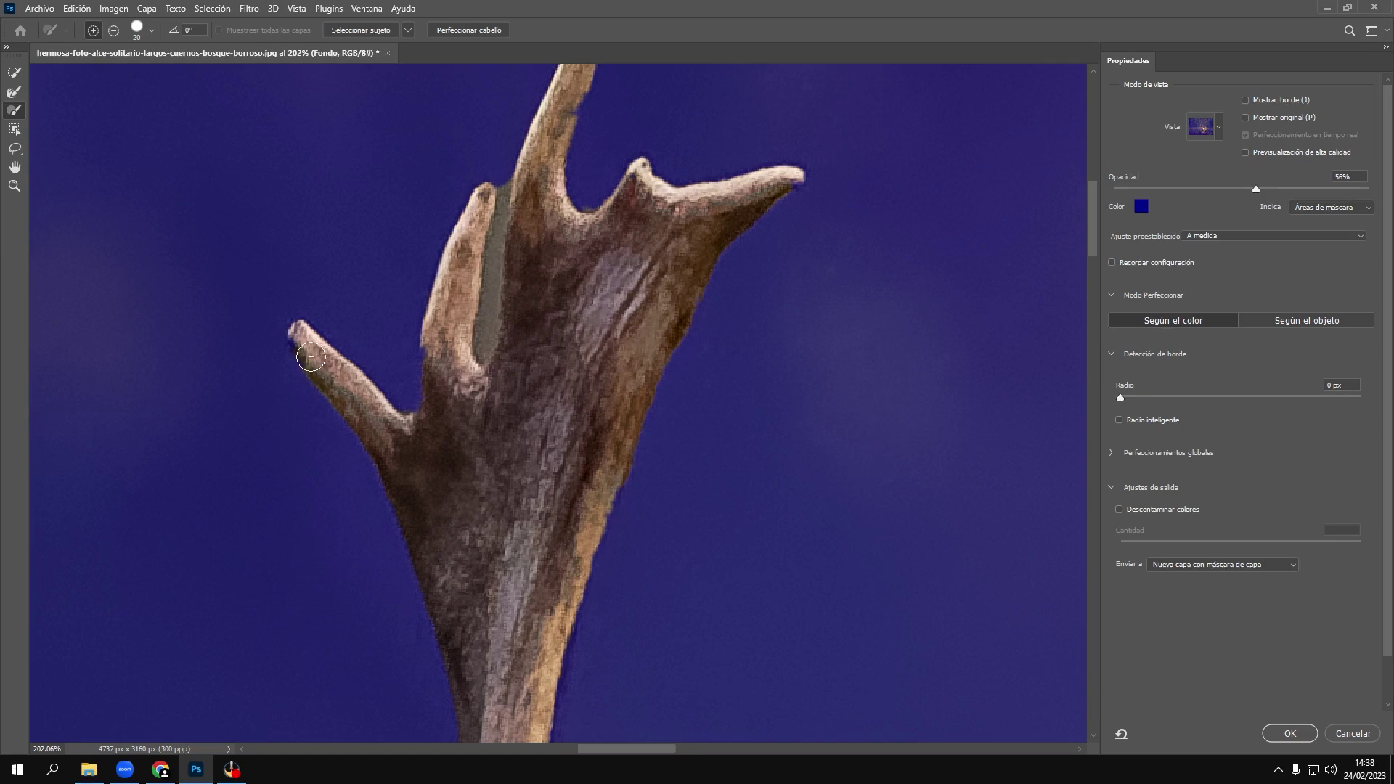
pyautogui.scroll(-1, 402, 492)
pyautogui.scroll(-5, 472, 486)
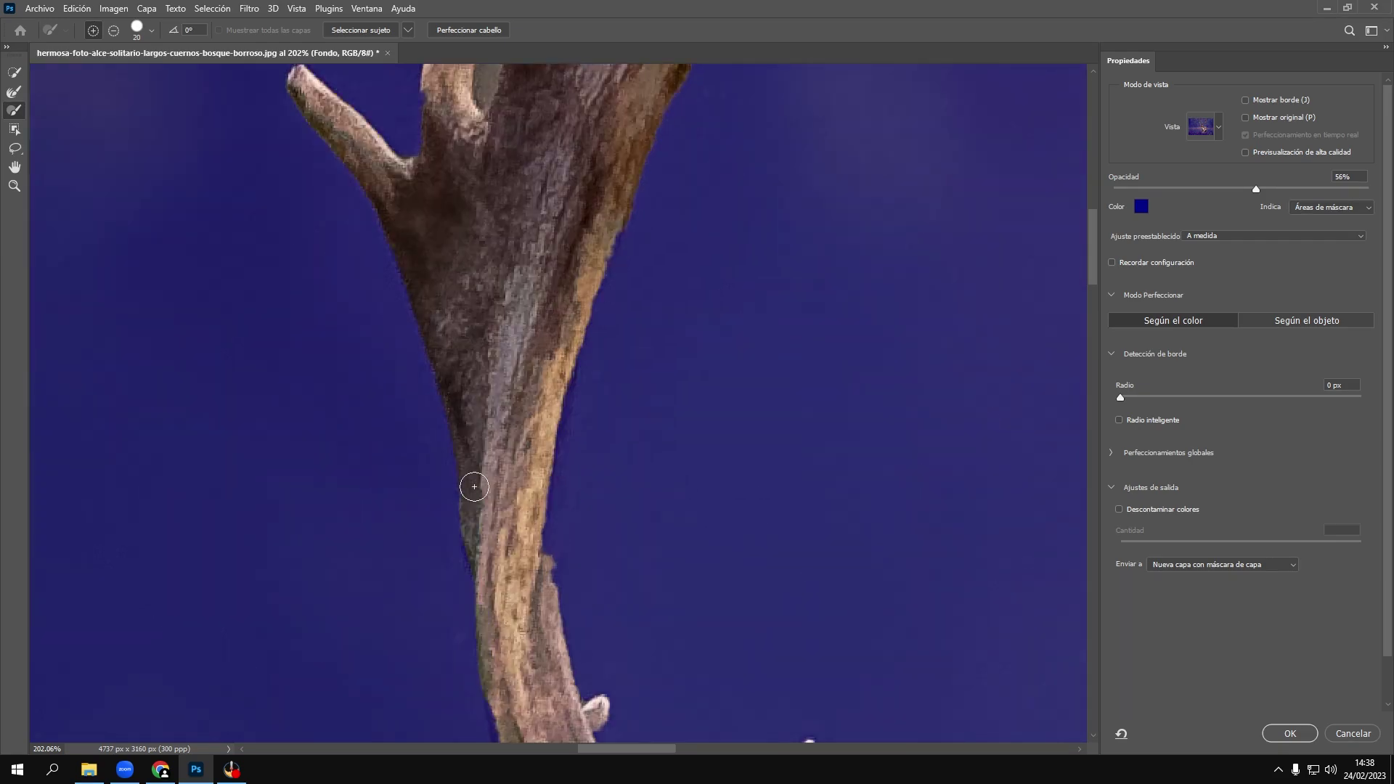
pyautogui.scroll(-5, 516, 567)
pyautogui.scroll(5, 516, 567)
pyautogui.scroll(5, 596, 327)
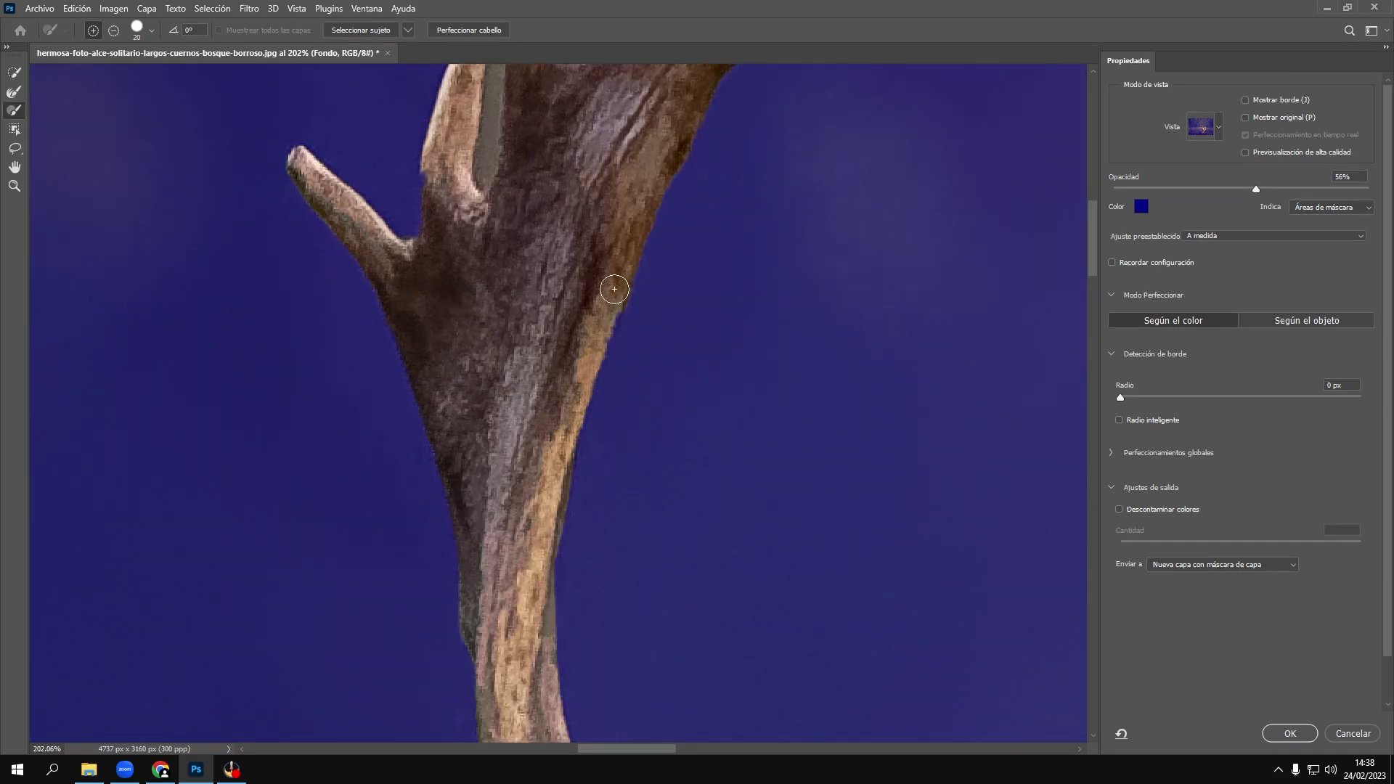
# Step: With a 10 px brush, remove the background patches between the antler and ear
pyautogui.scroll(5, 583, 290)
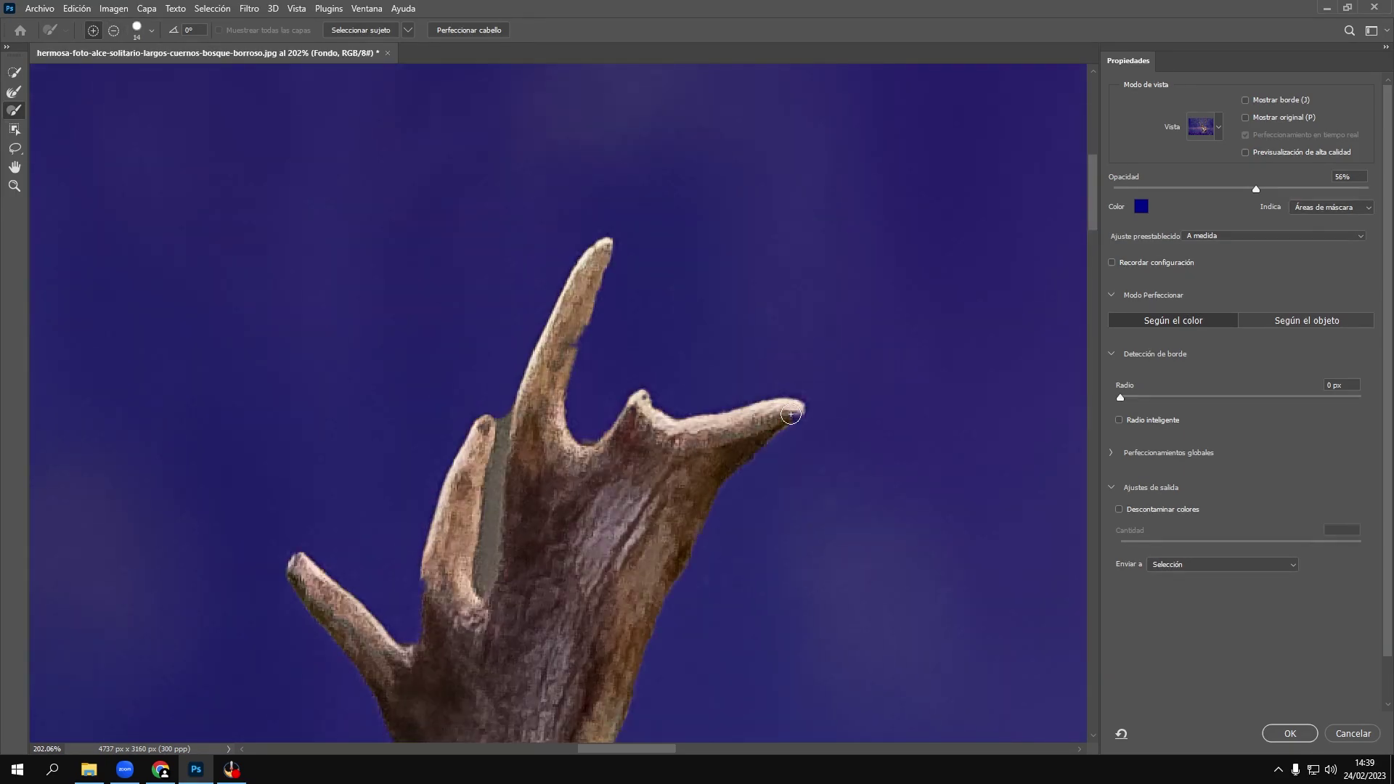
pyautogui.moveTo(504, 460); pyautogui.dragTo(497, 460)
pyautogui.scroll(-5, 427, 579)
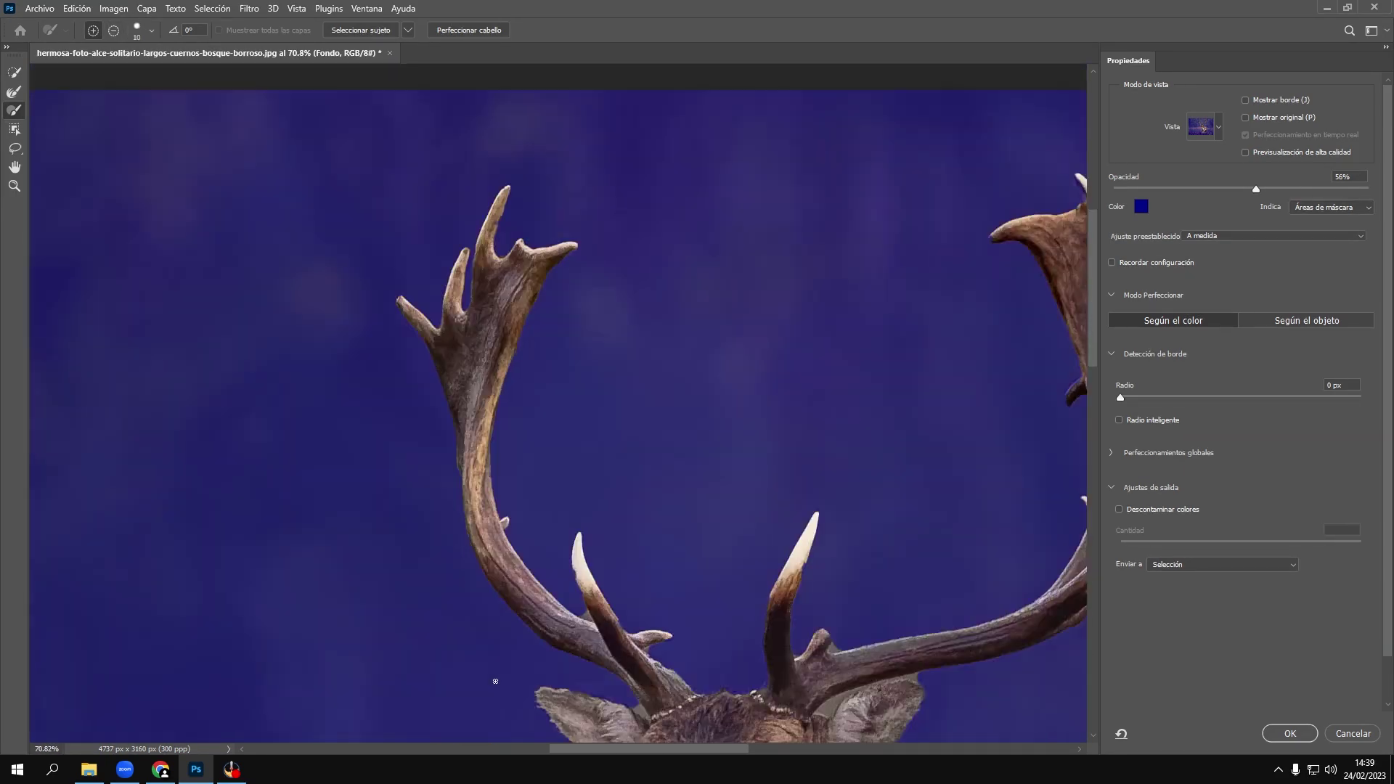
pyautogui.scroll(5, 495, 675)
pyautogui.scroll(3, 531, 547)
pyautogui.scroll(2, 537, 538)
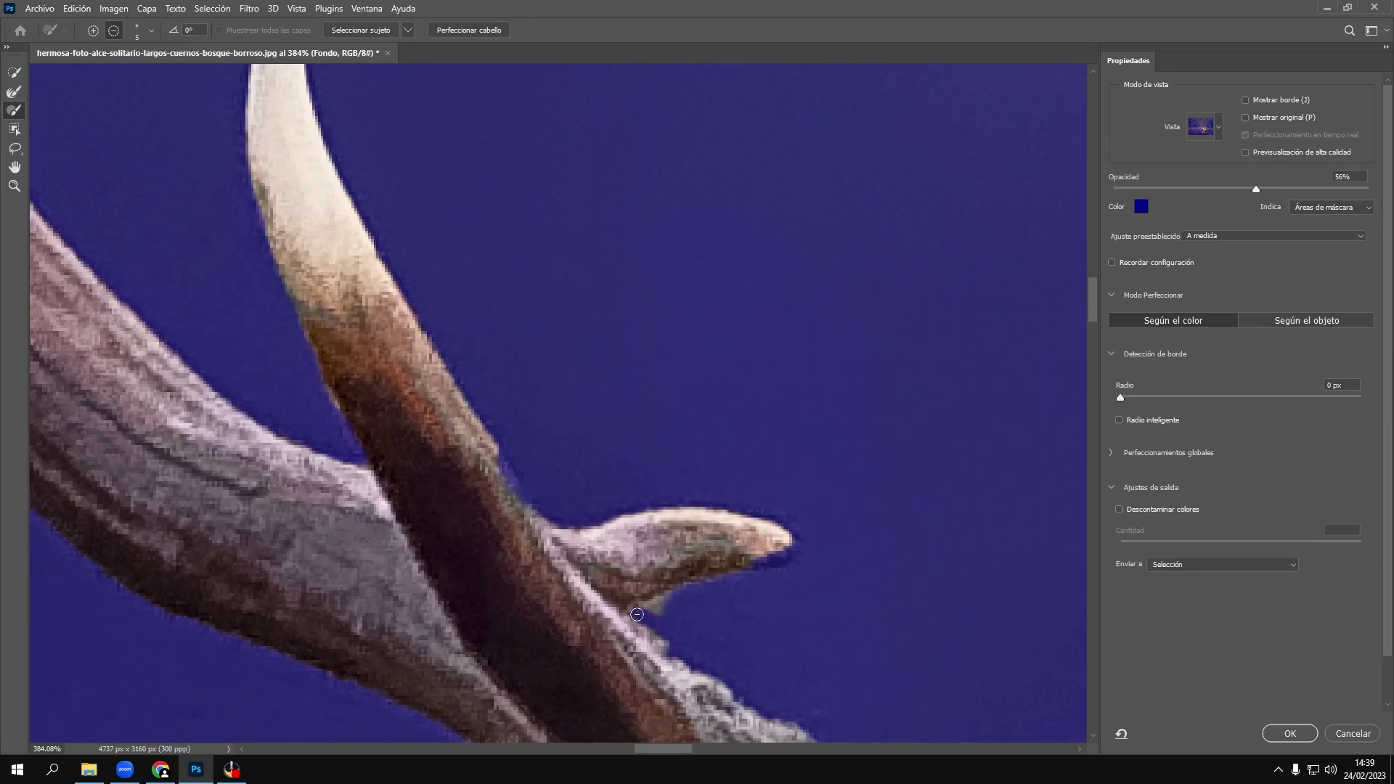
pyautogui.scroll(-2, 546, 529)
pyautogui.scroll(-3, 538, 581)
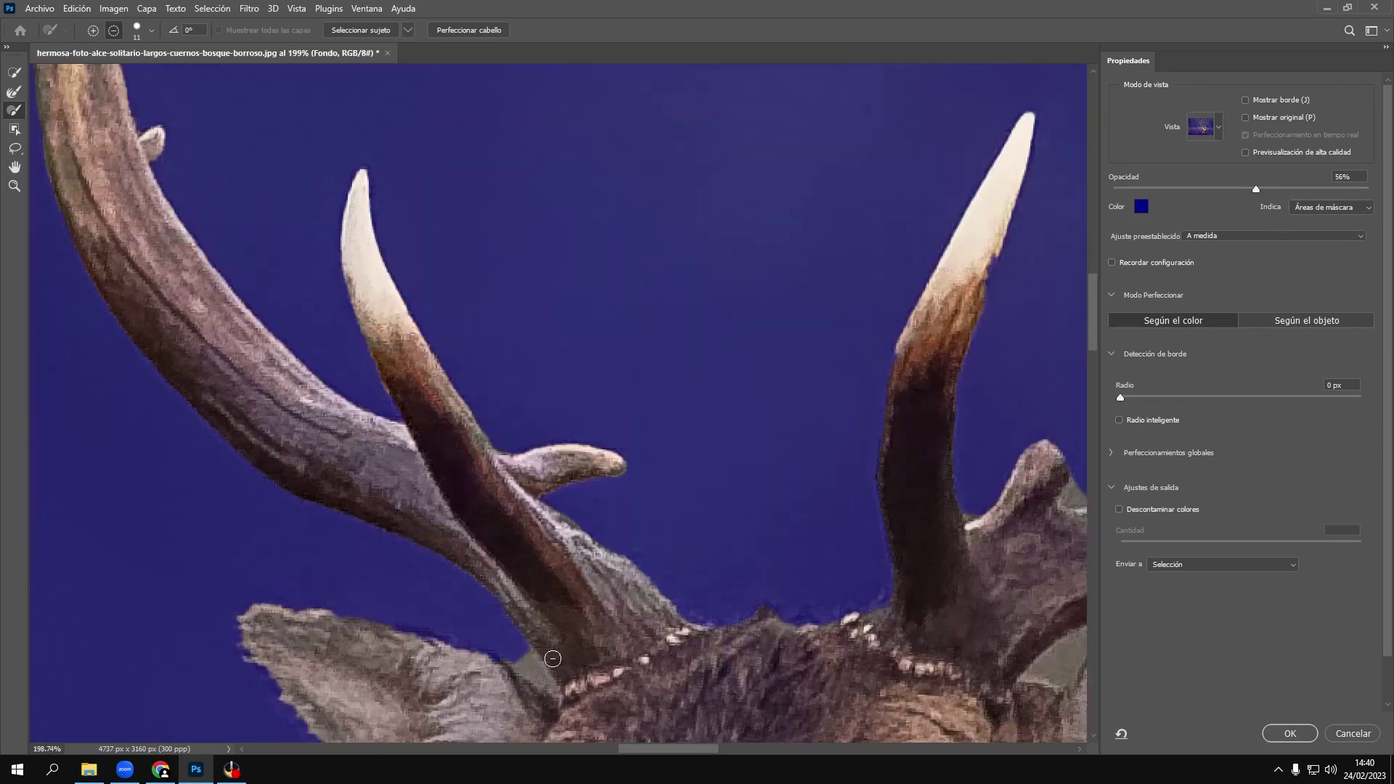
pyautogui.scroll(5, 507, 668)
pyautogui.scroll(-2, 507, 668)
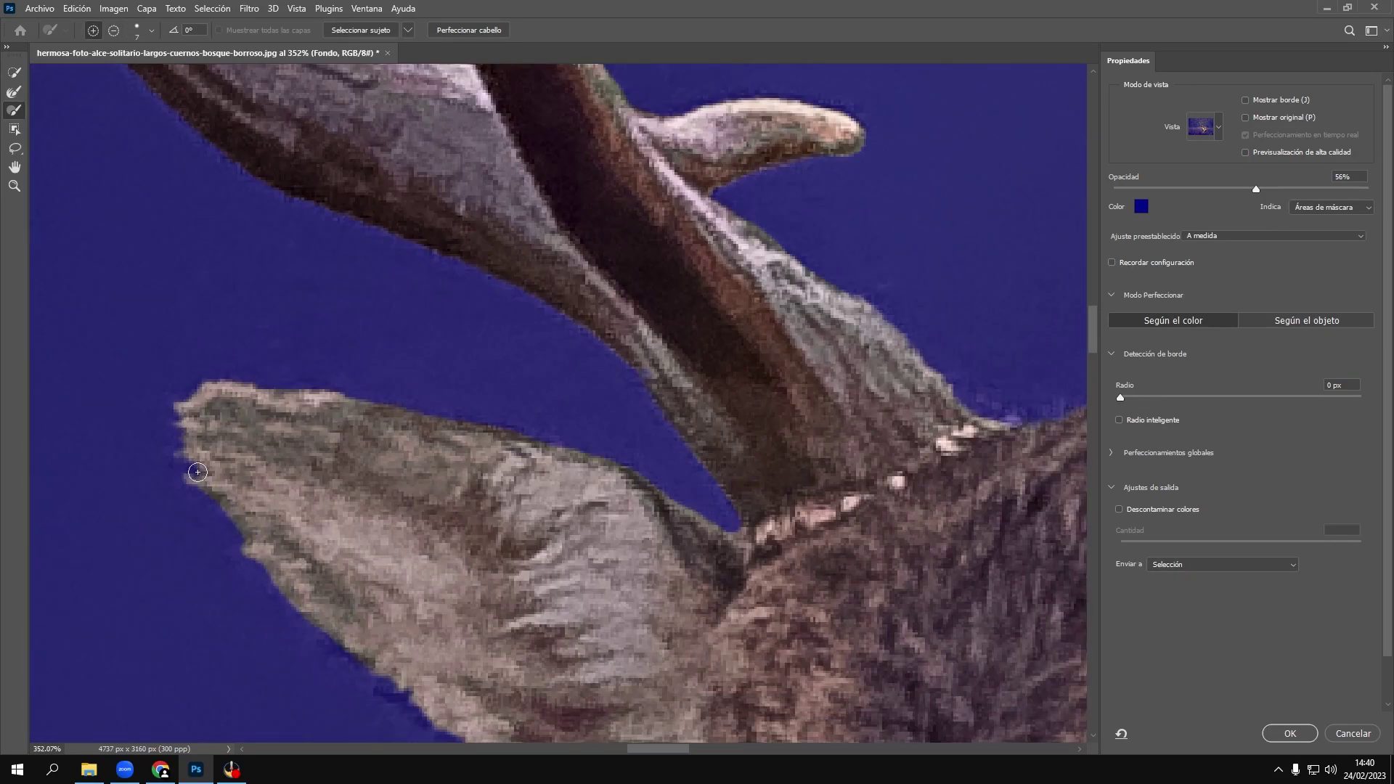
pyautogui.scroll(2, 353, 553)
pyautogui.scroll(2, 612, 454)
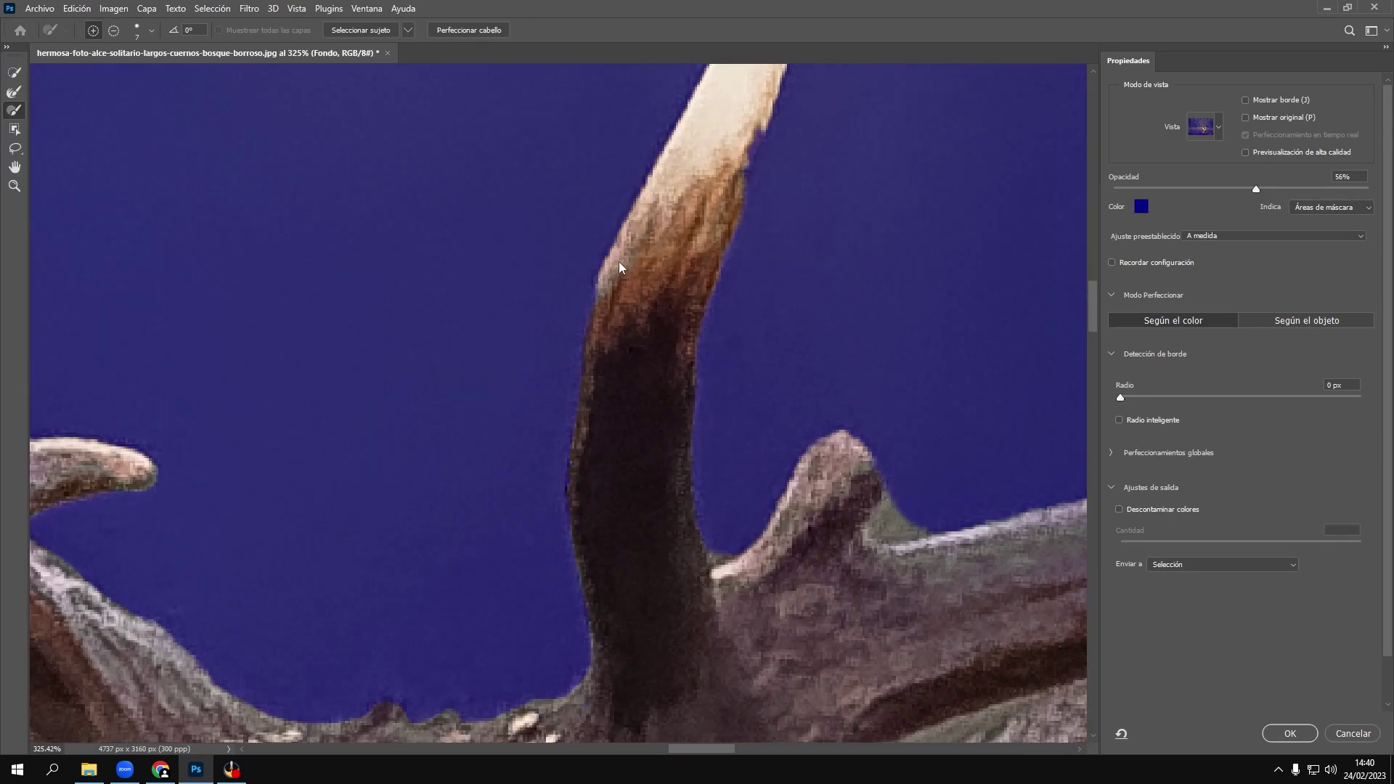
pyautogui.scroll(3, 612, 290)
pyautogui.scroll(-3, 621, 519)
pyautogui.scroll(-5, 833, 413)
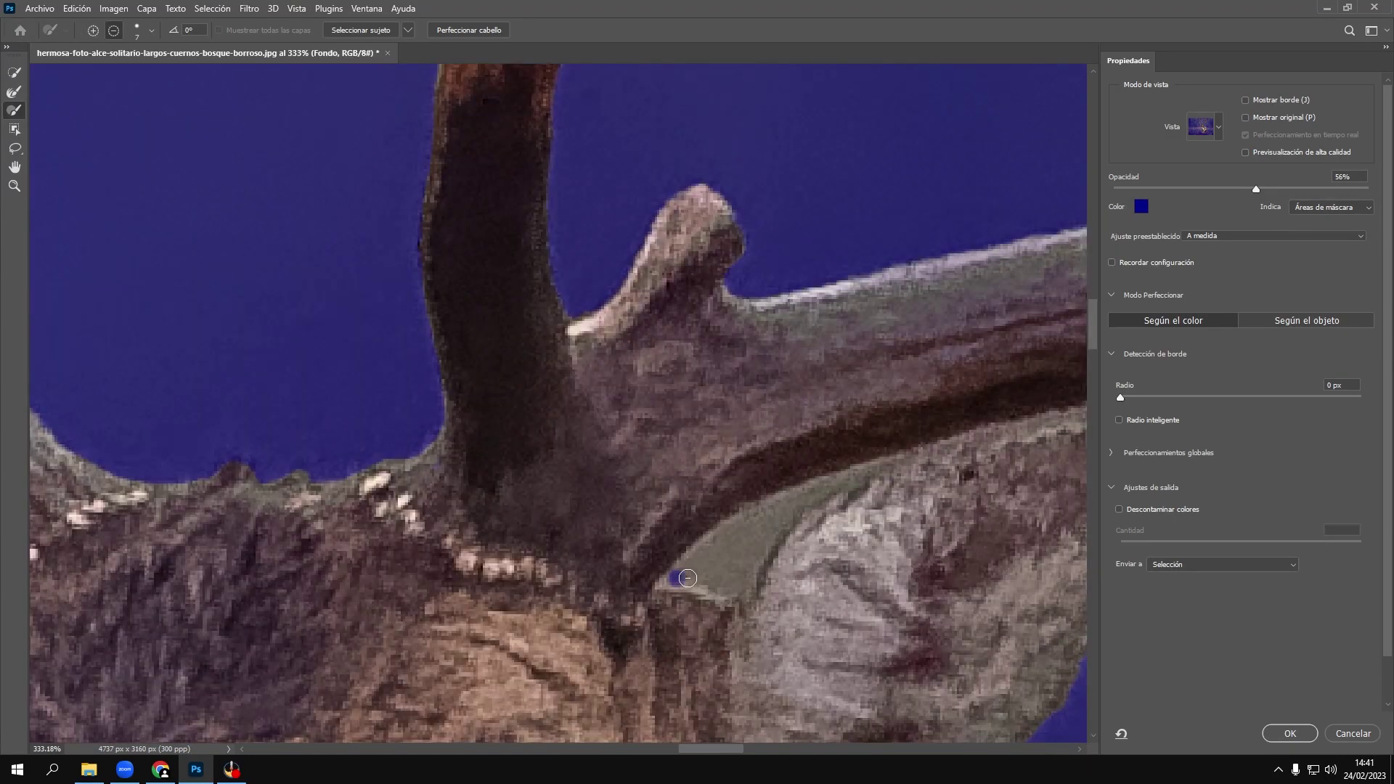
pyautogui.moveTo(669, 573); pyautogui.dragTo(733, 556)
pyautogui.scroll(-1, 733, 557)
pyautogui.scroll(4, 733, 557)
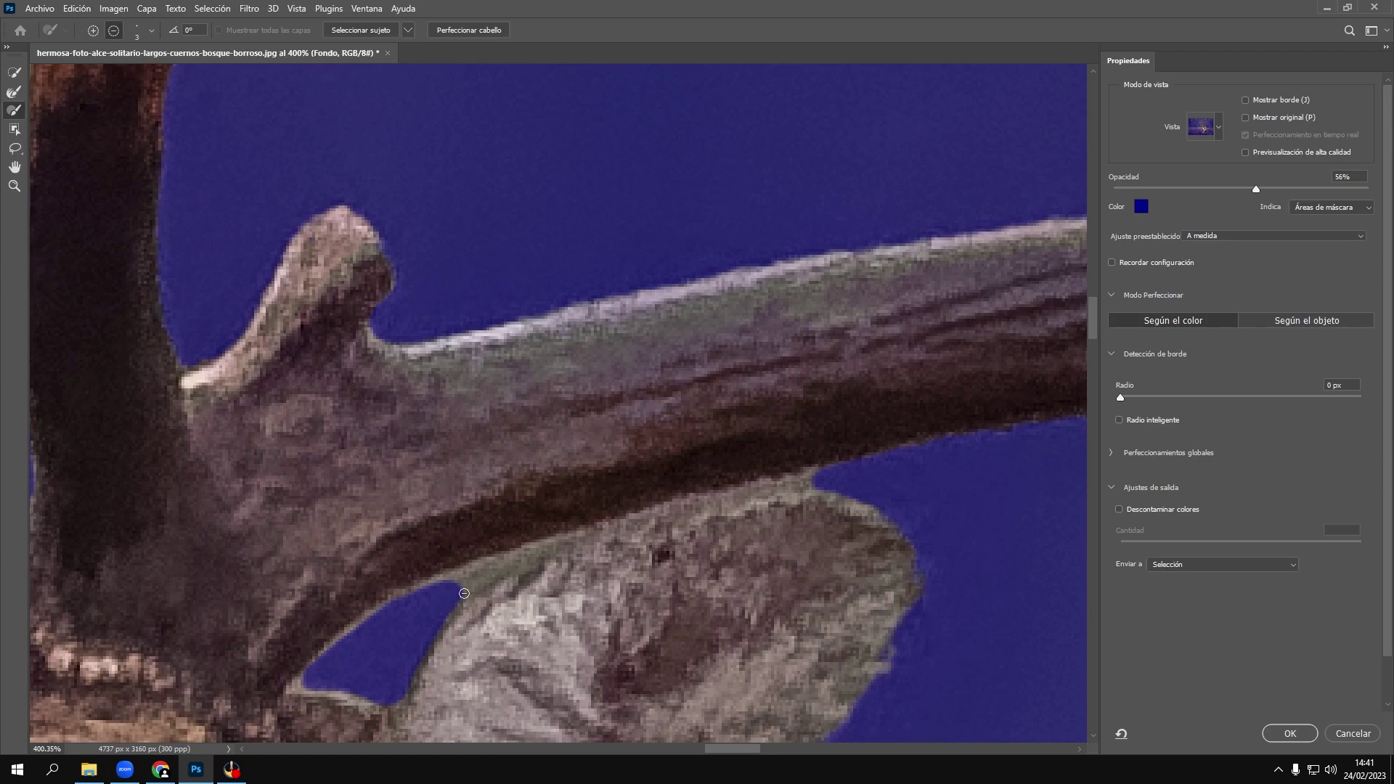
pyautogui.moveTo(508, 570); pyautogui.dragTo(554, 543)
pyautogui.scroll(-5, 653, 508)
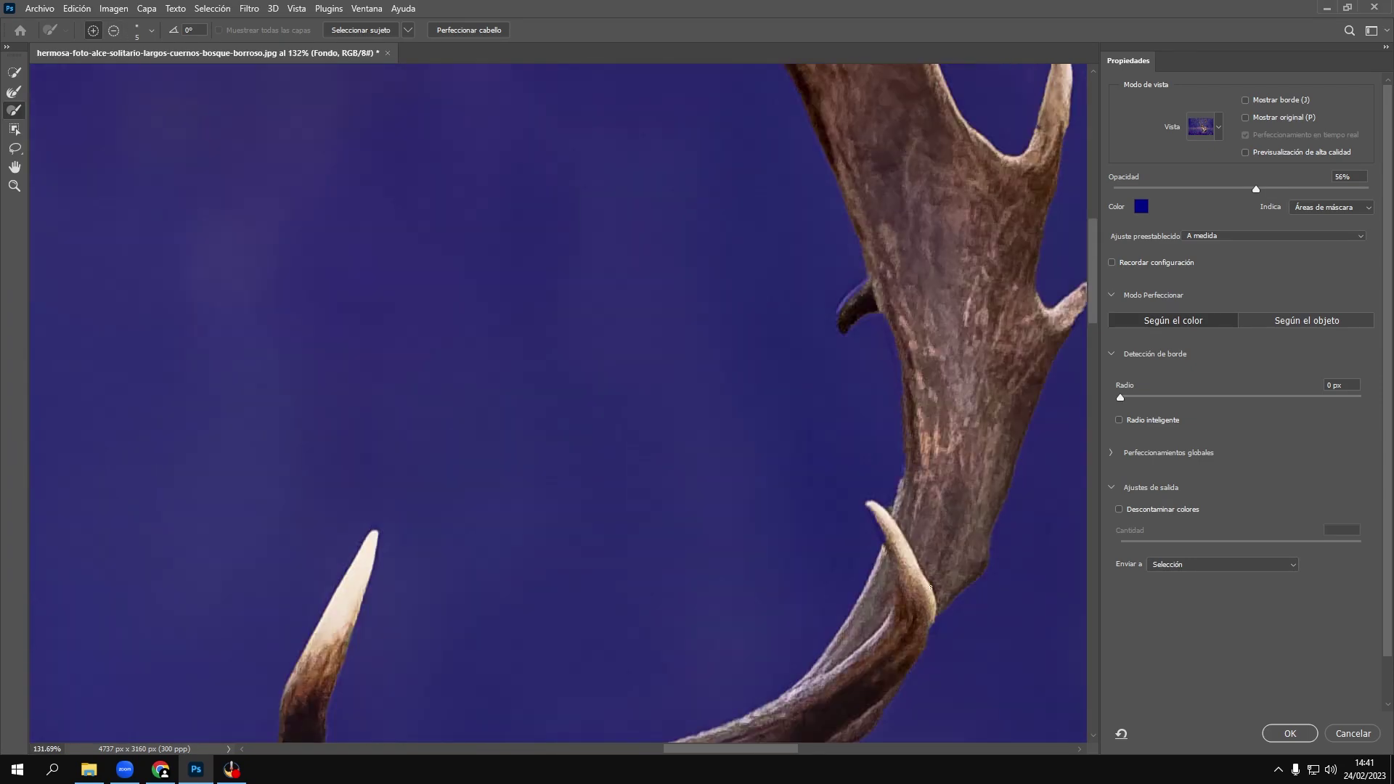
pyautogui.scroll(4, 881, 581)
pyautogui.scroll(1, 841, 470)
# Step: Set the brush size to 13 and inspect the fur edges at high magnification
pyautogui.rightClick(841, 471)
pyautogui.write('13')
pyautogui.press('Return')
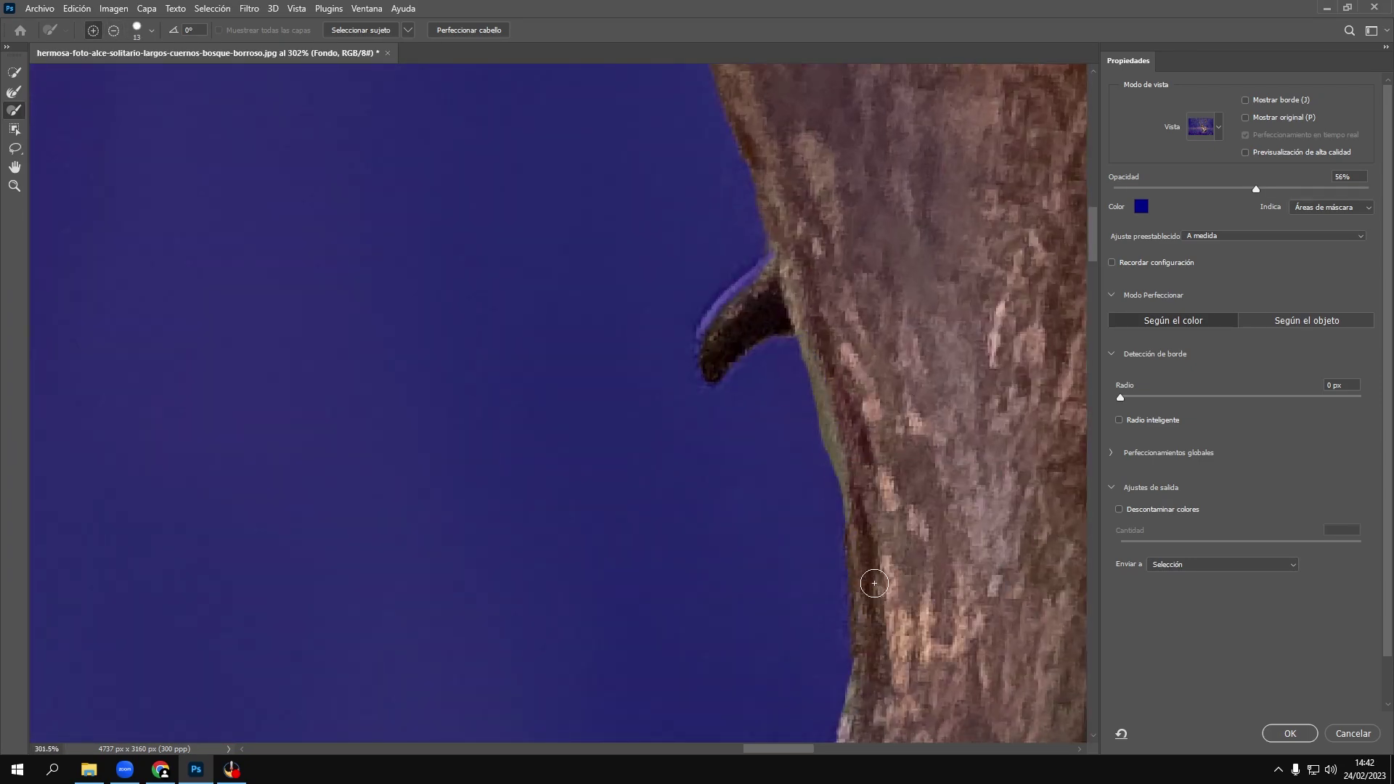
pyautogui.scroll(1, 580, 337)
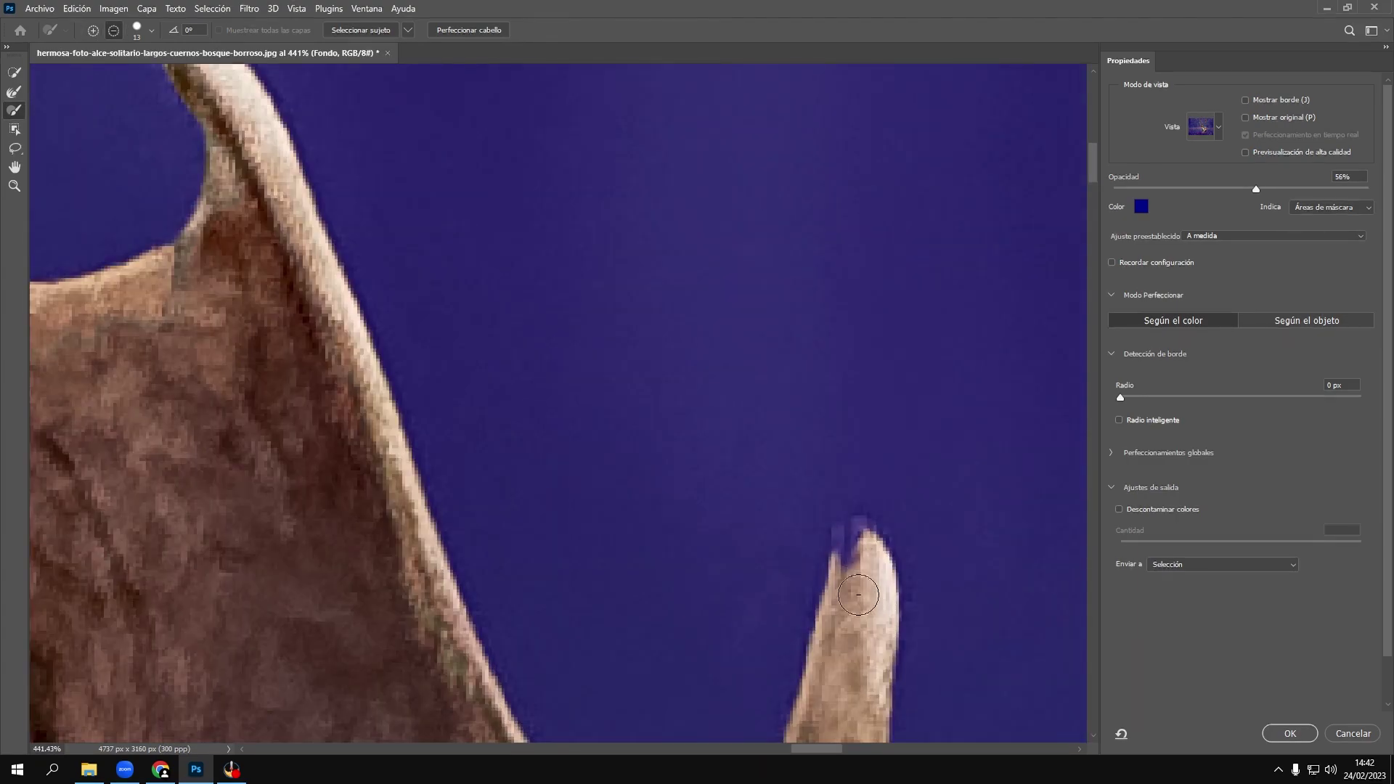
pyautogui.scroll(-2, 841, 544)
pyautogui.scroll(3, 866, 401)
pyautogui.scroll(-3, 866, 401)
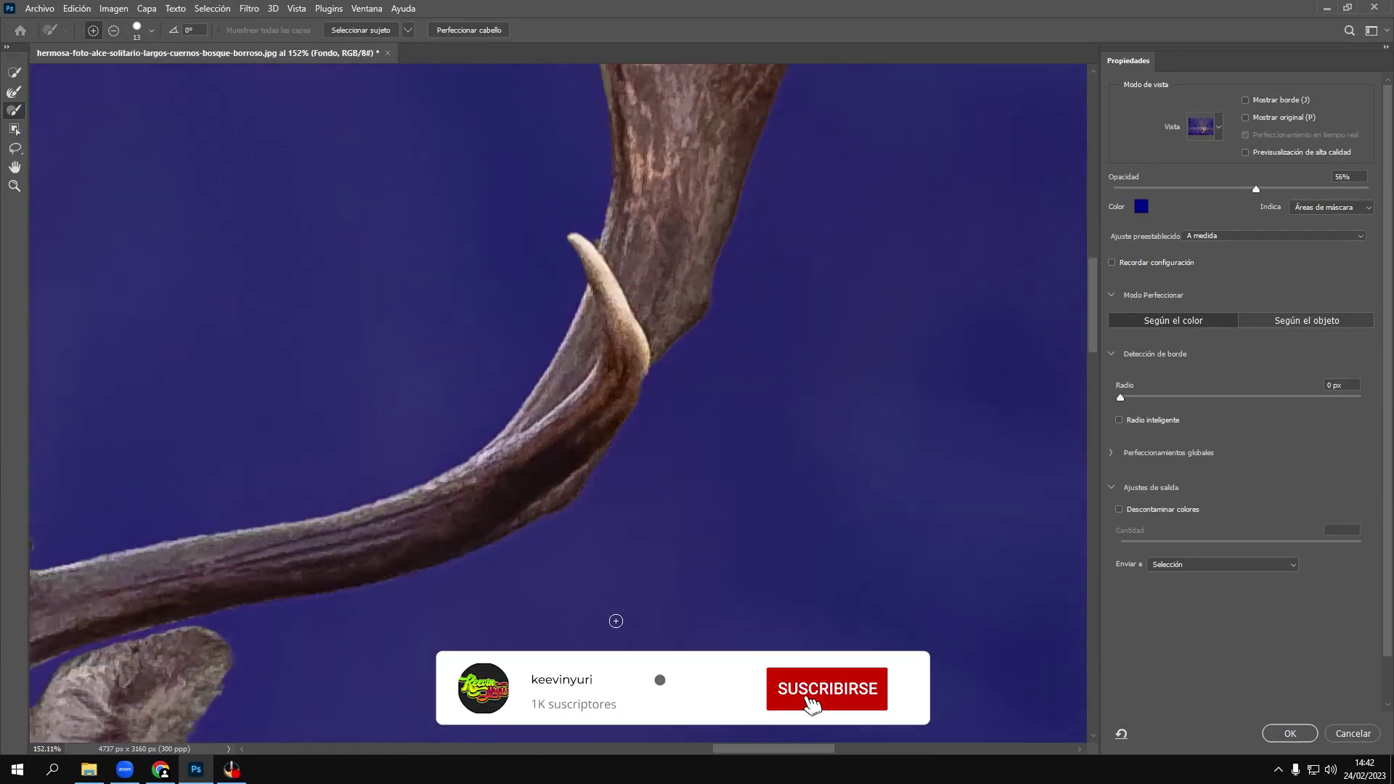
pyautogui.scroll(-3, 798, 508)
pyautogui.scroll(5, 897, 609)
pyautogui.scroll(-2, 109, 451)
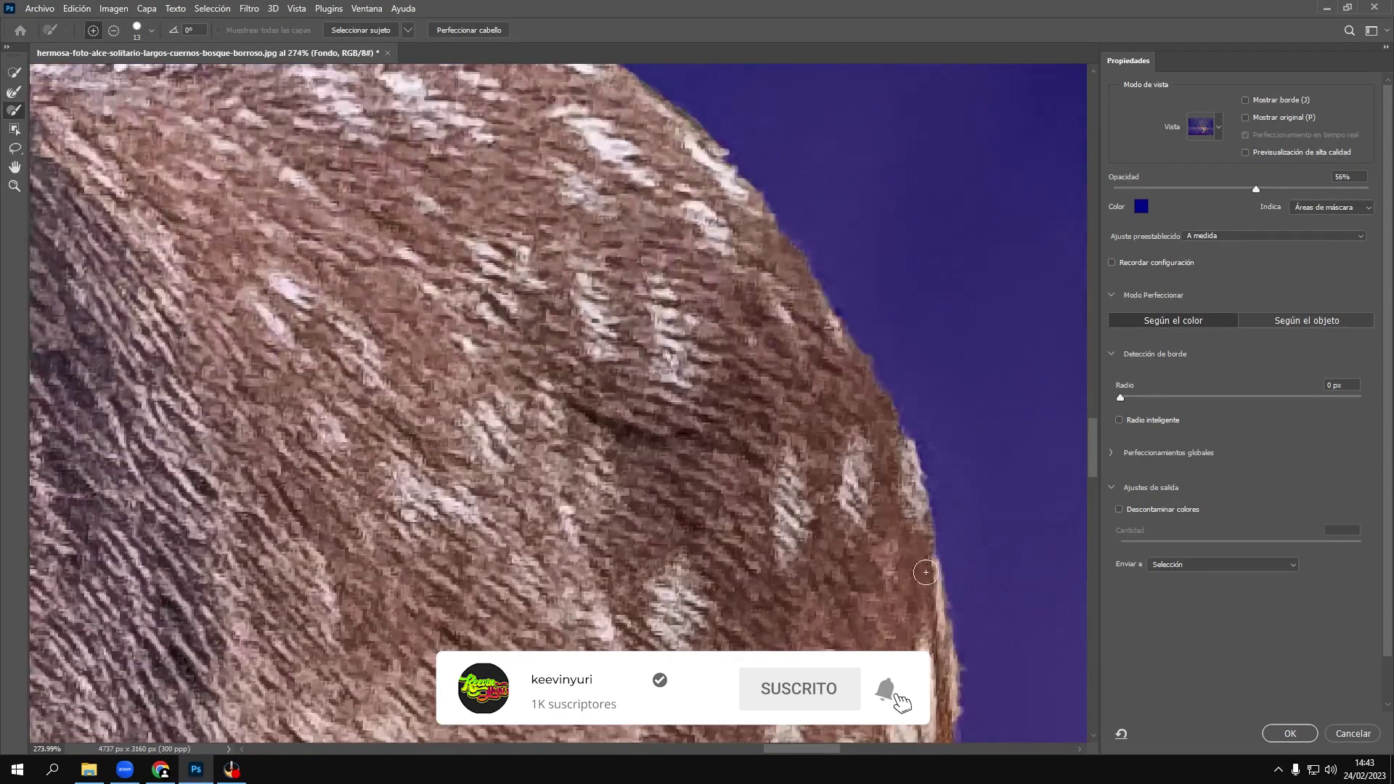
pyautogui.scroll(-2, 557, 403)
pyautogui.scroll(-2, 531, 397)
pyautogui.scroll(1, 531, 396)
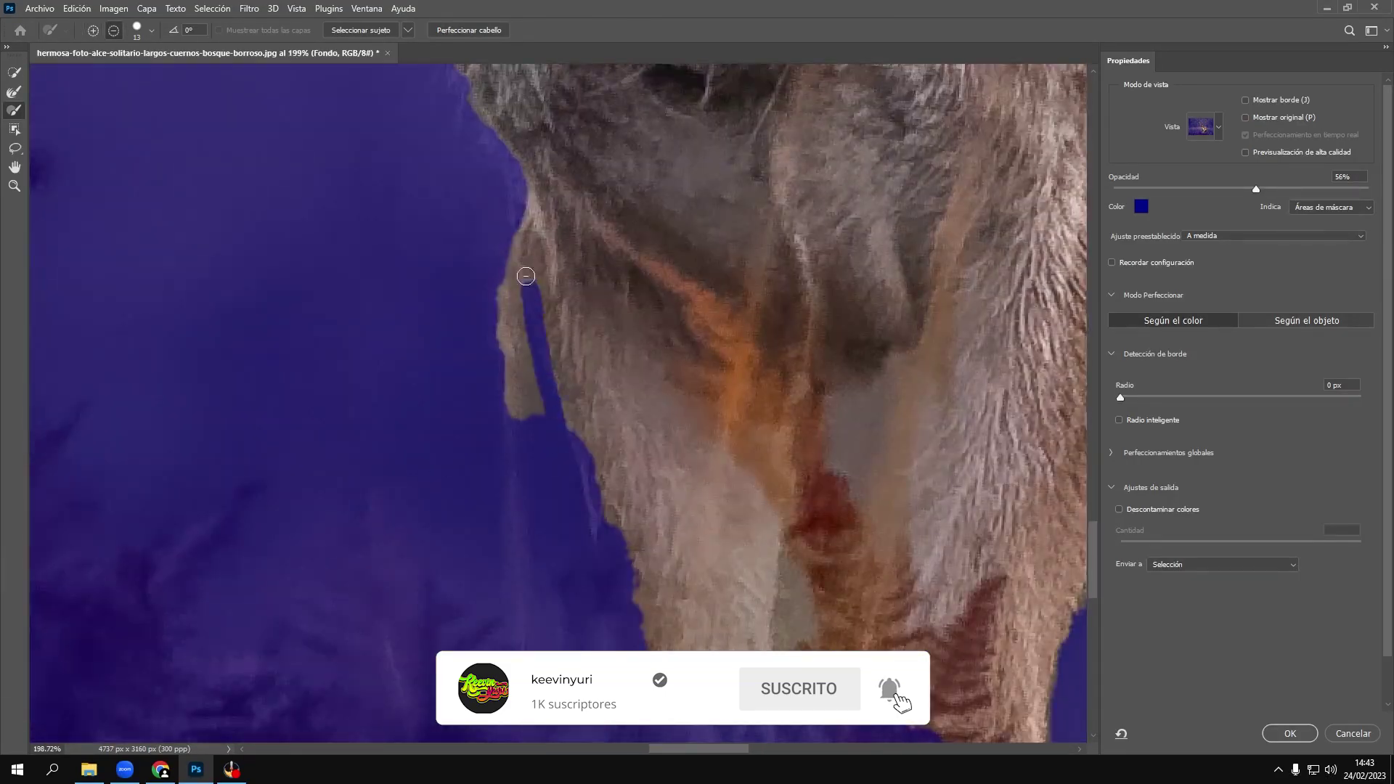
pyautogui.scroll(1, 531, 397)
pyautogui.scroll(1, 527, 455)
pyautogui.scroll(1, 525, 513)
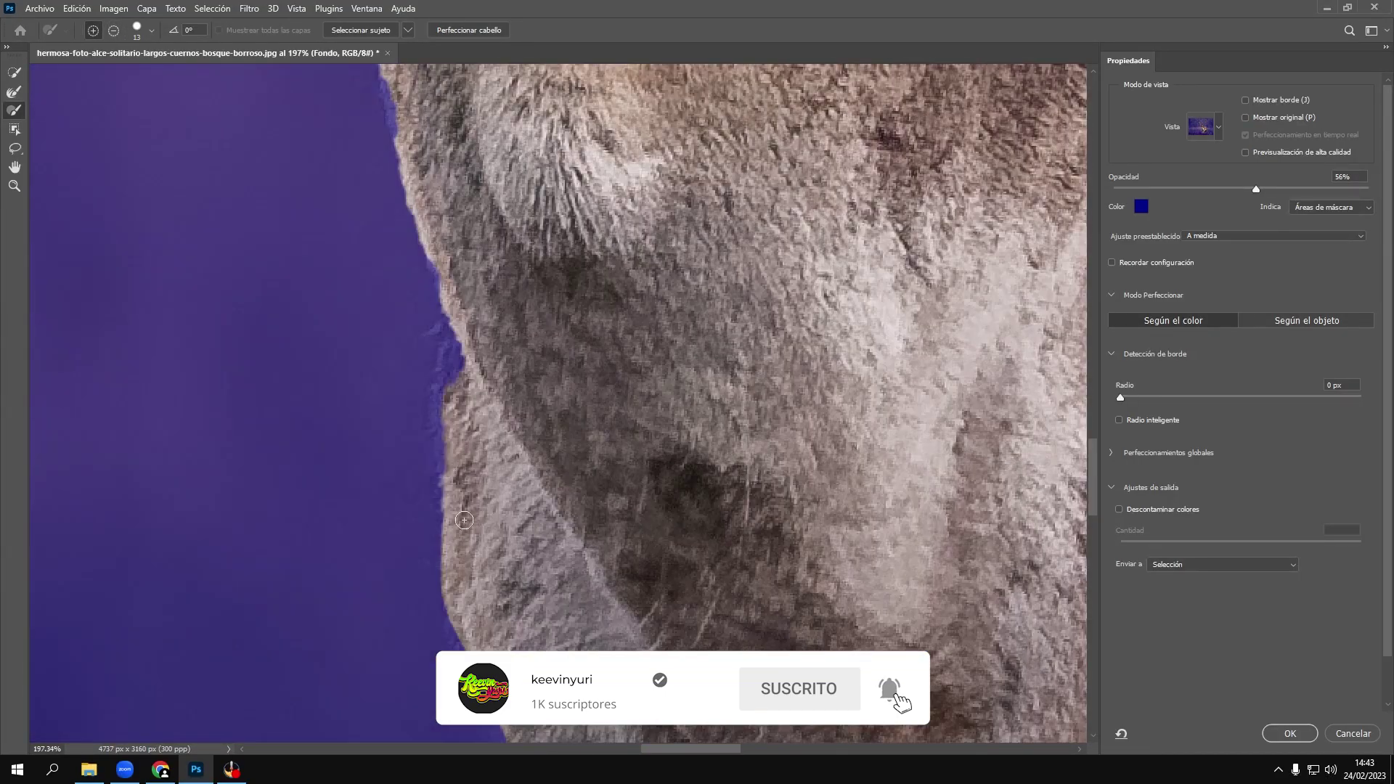
pyautogui.scroll(1, 522, 572)
pyautogui.scroll(1, 519, 630)
pyautogui.scroll(-1, 519, 630)
pyautogui.scroll(-1, 395, 436)
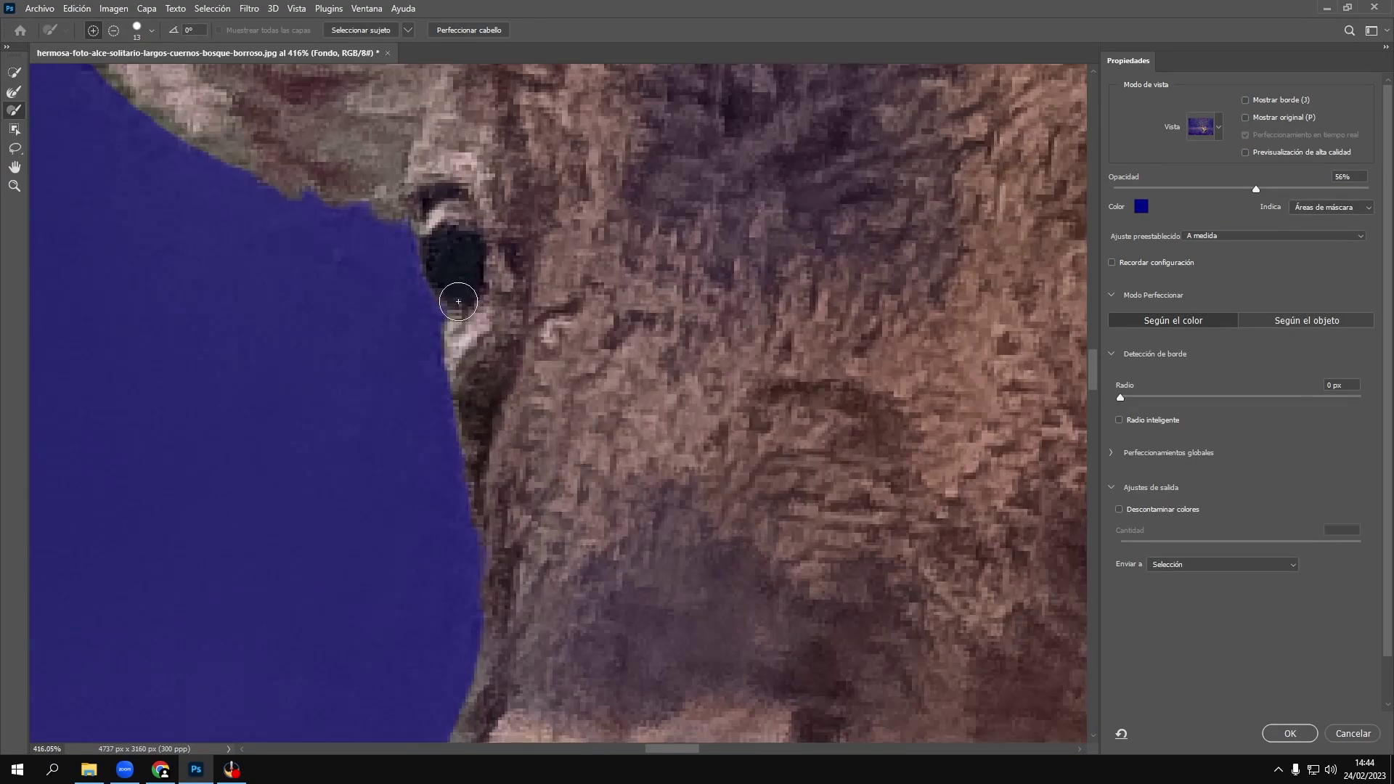
pyautogui.scroll(-2, 457, 296)
# Step: Refine the ear and neck fur edges with the Refine Edge Brush
pyautogui.click(14, 92)
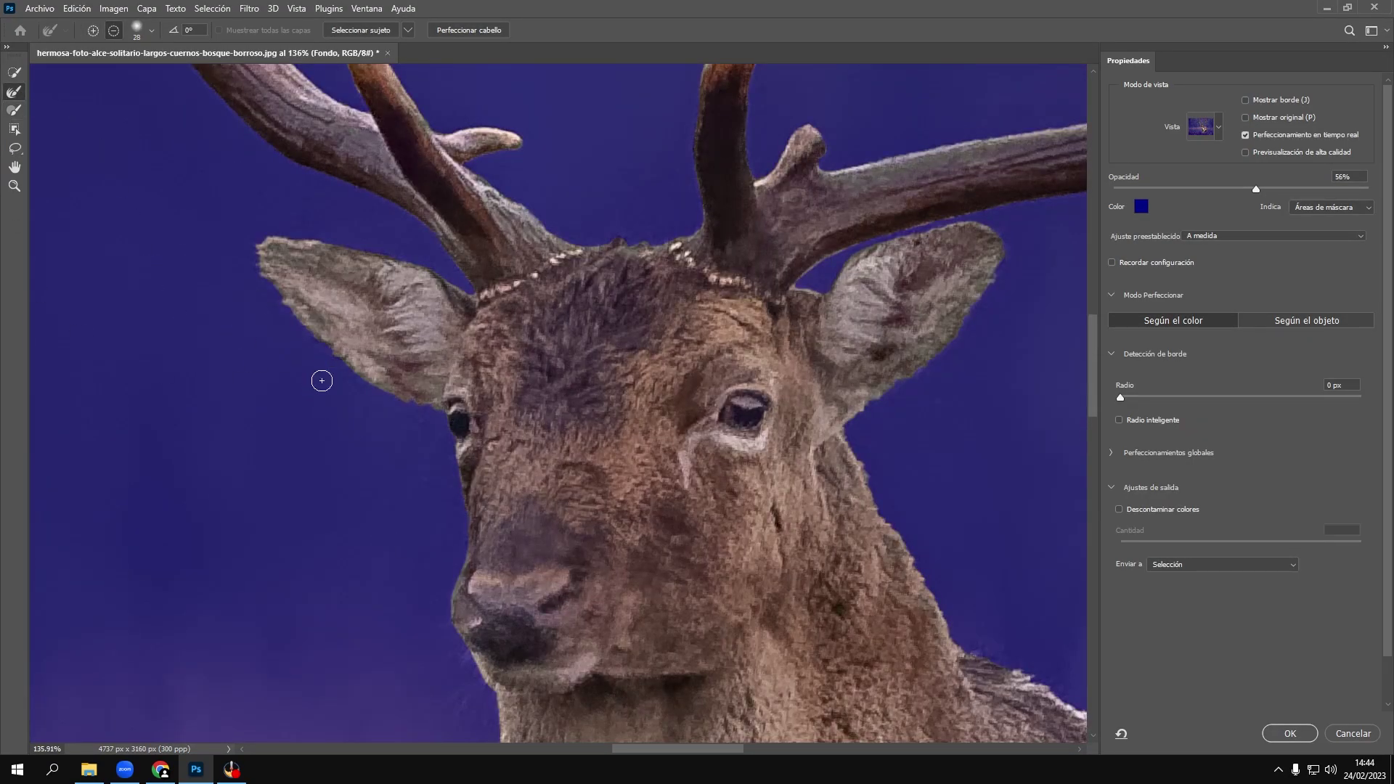
pyautogui.scroll(3, 291, 328)
pyautogui.scroll(2, 291, 329)
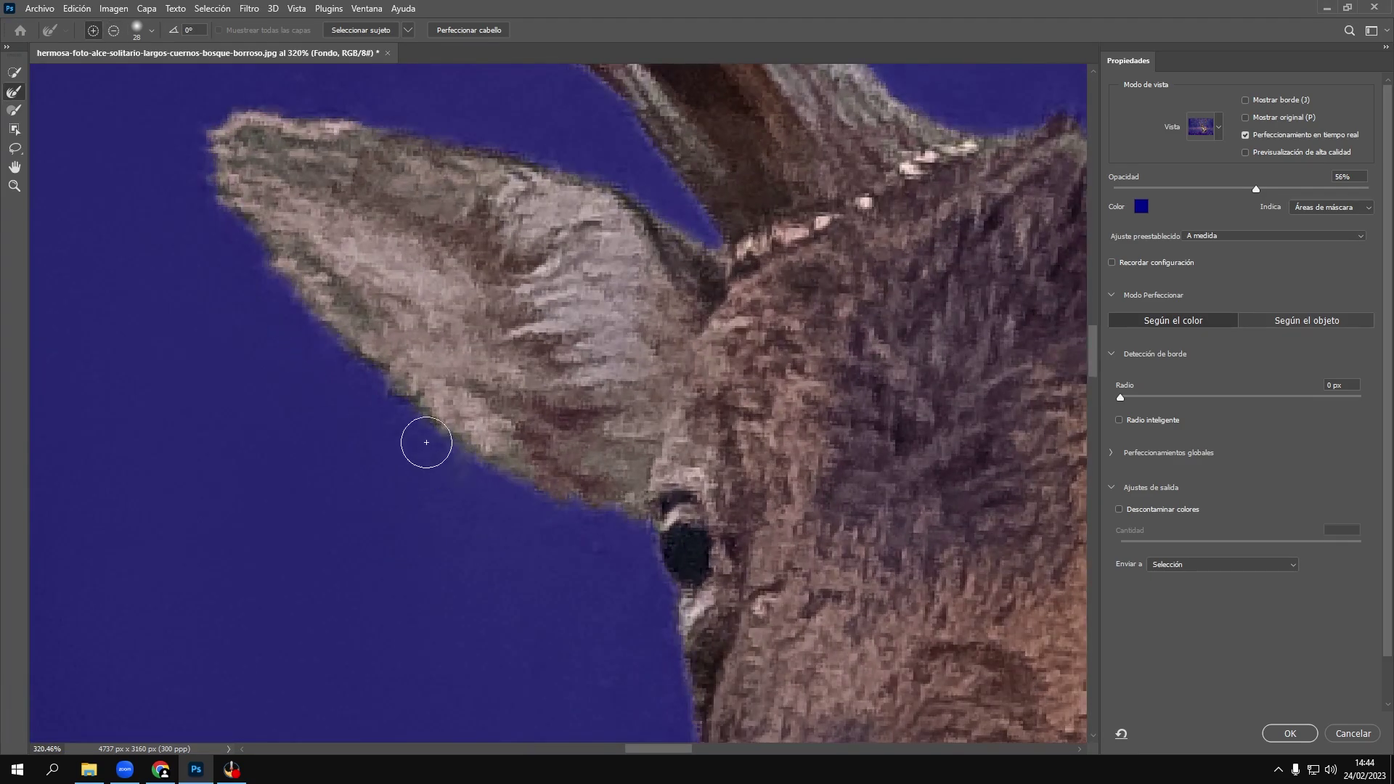
pyautogui.moveTo(247, 229); pyautogui.dragTo(202, 187)
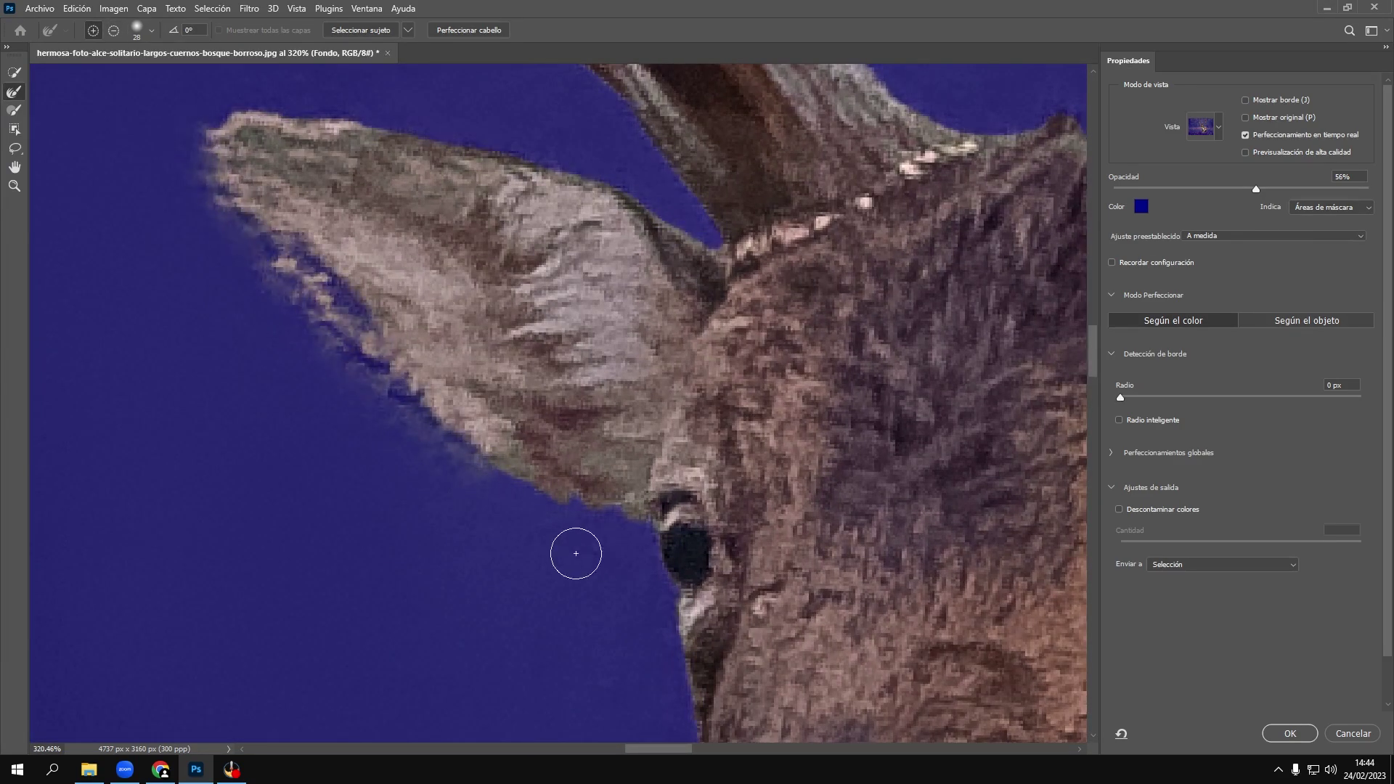
pyautogui.moveTo(461, 460)
pyautogui.mouseDown()
pyautogui.moveTo(613, 535)
pyautogui.moveTo(659, 607)
pyautogui.moveTo(662, 666)
pyautogui.mouseUp()
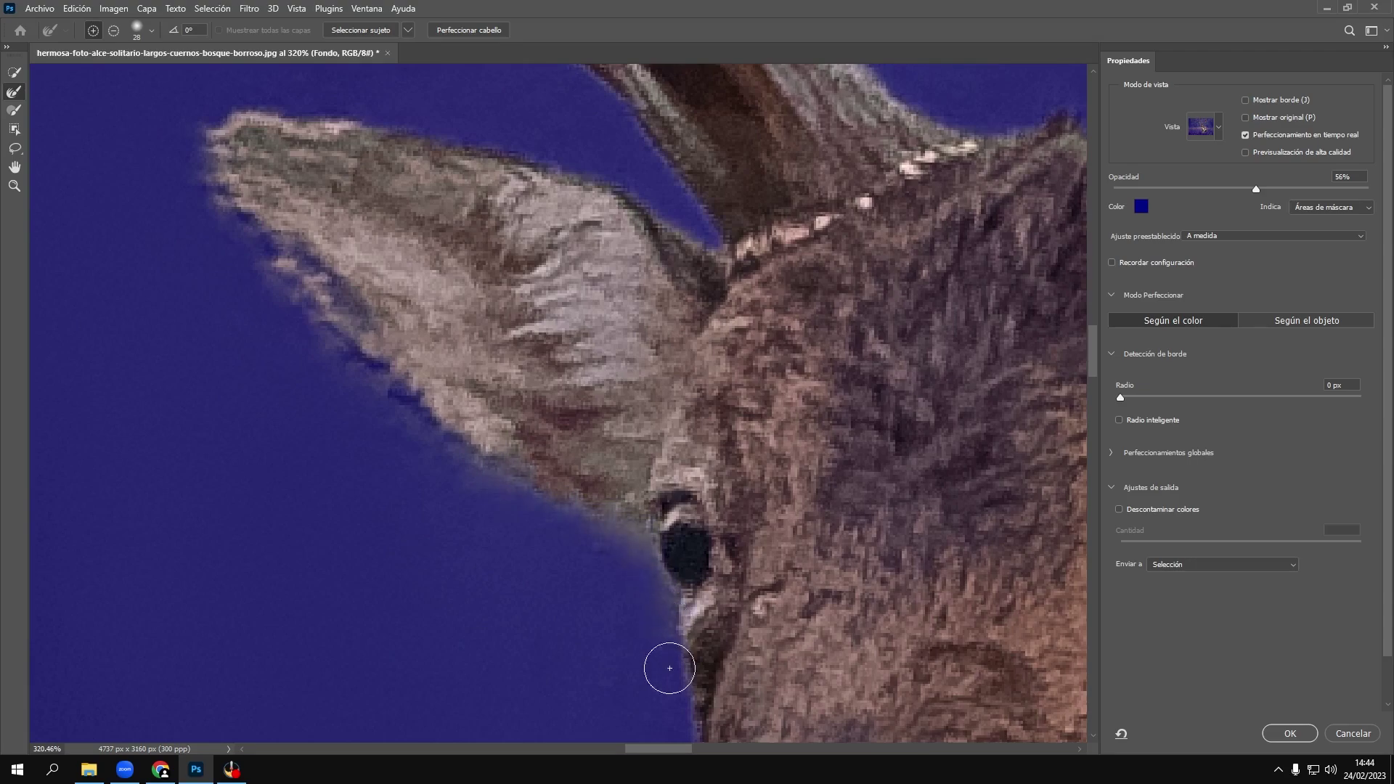
# Step: Review the refined edges across the whole deer and bring up the Output To options
pyautogui.scroll(-3, 663, 666)
pyautogui.scroll(-1, 663, 442)
pyautogui.scroll(-5, 741, 654)
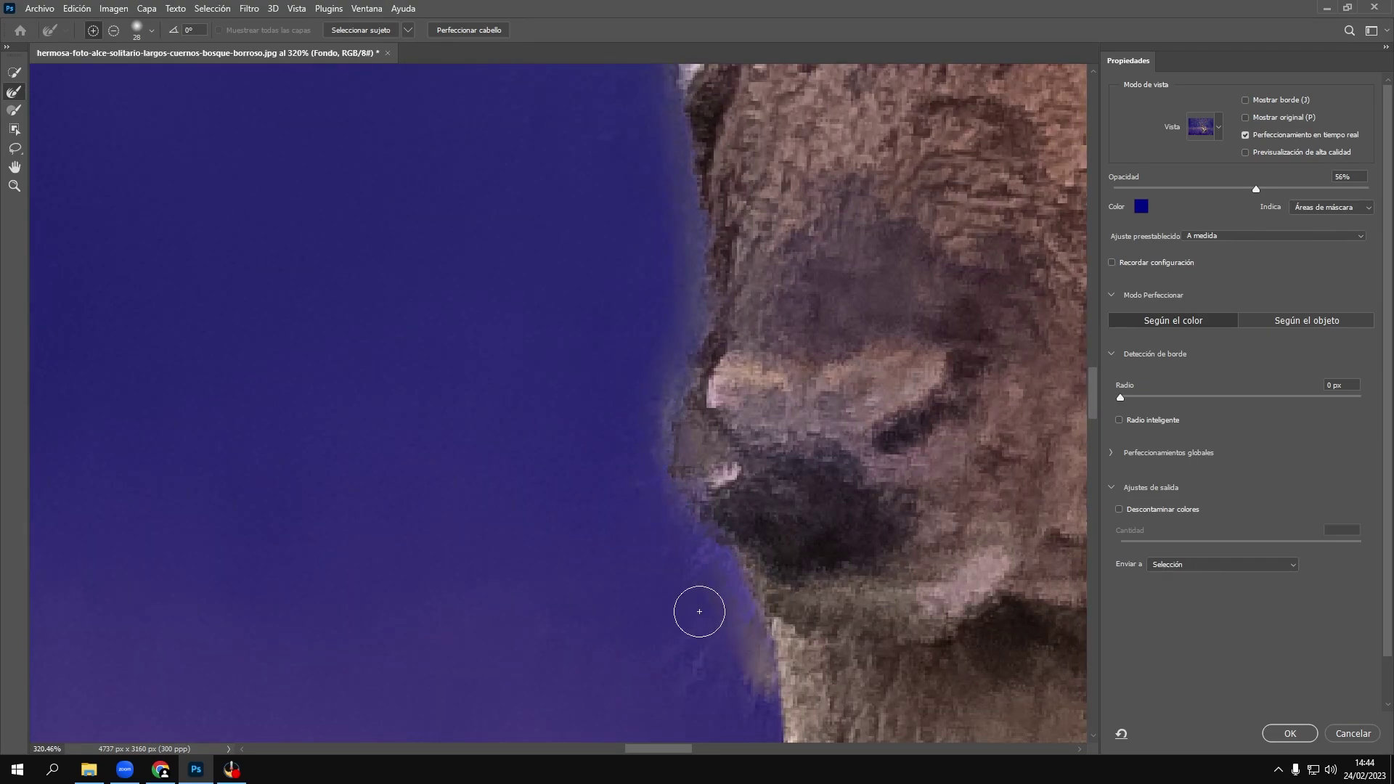
pyautogui.scroll(-4, 730, 226)
pyautogui.scroll(-5, 730, 226)
pyautogui.scroll(3, 800, 560)
pyautogui.scroll(-3, 903, 659)
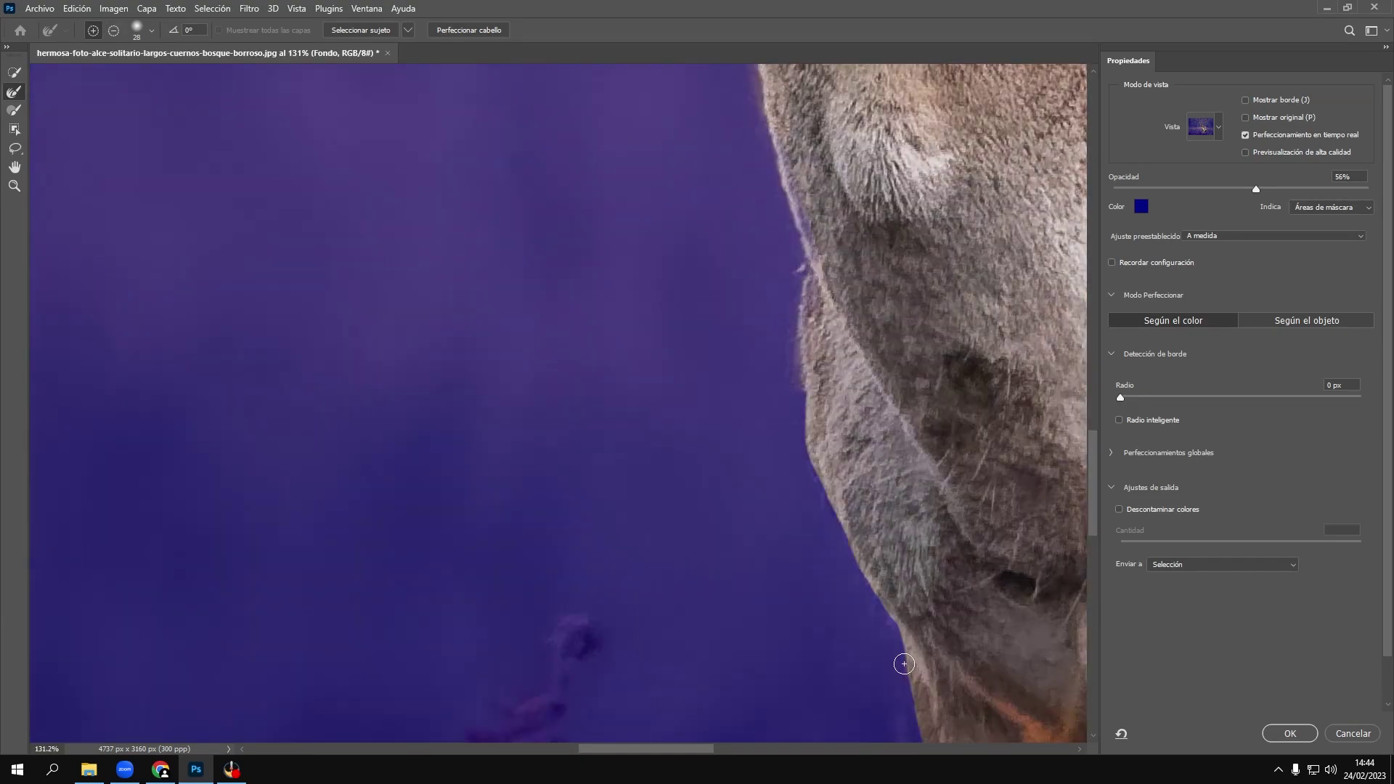
pyautogui.hscroll(2, 905, 645)
pyautogui.scroll(-5, 871, 560)
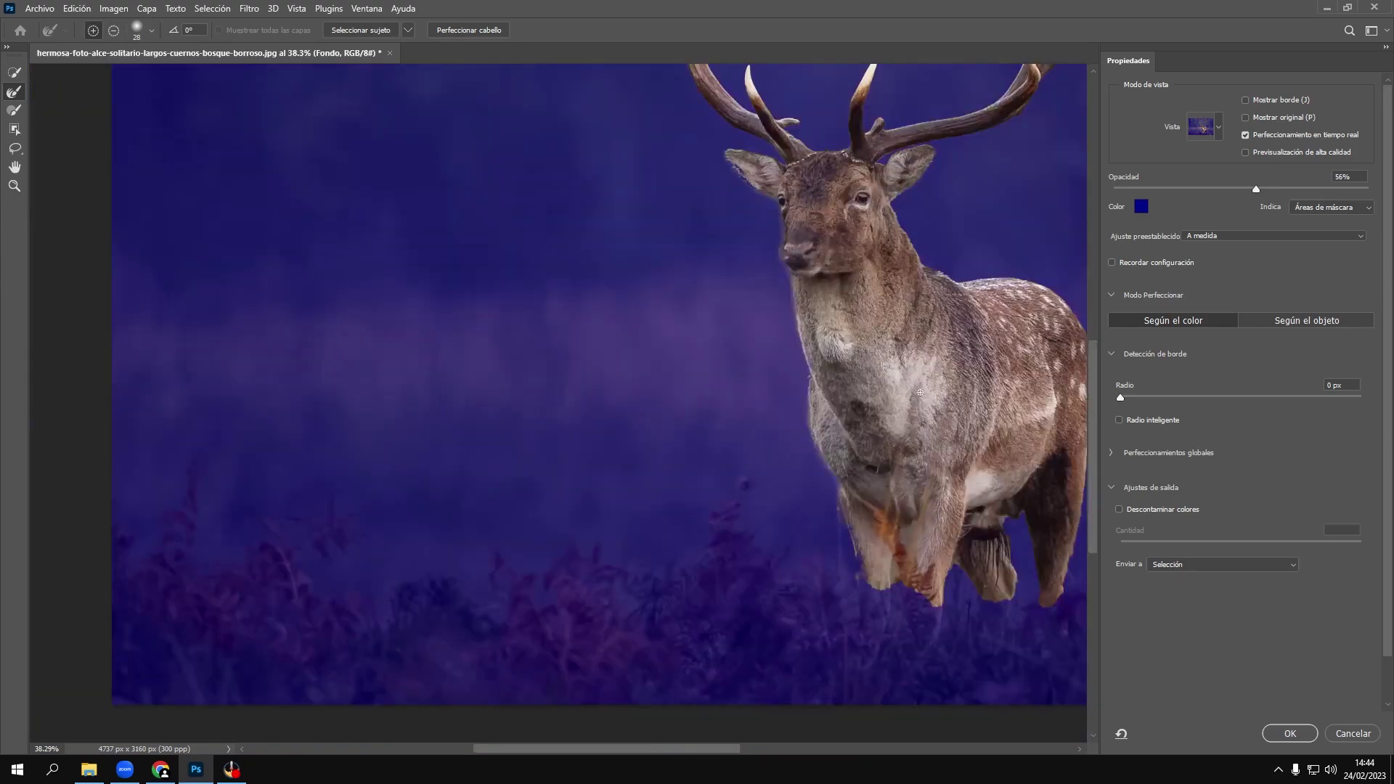
pyautogui.scroll(4, 740, 719)
pyautogui.scroll(5, 805, 295)
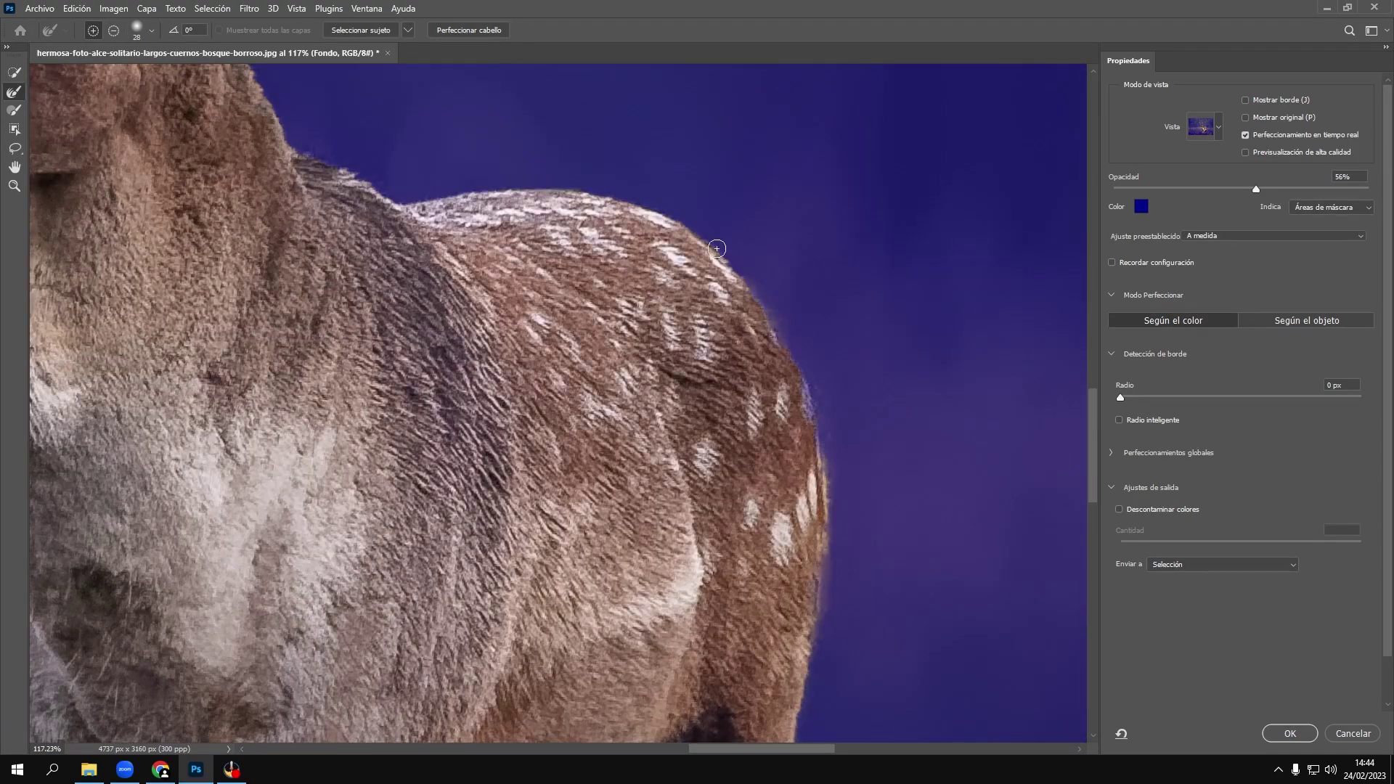
pyautogui.scroll(3, 571, 312)
pyautogui.keyDown('alt'); pyautogui.scroll(1, 570, 312); pyautogui.keyUp('alt')
pyautogui.scroll(2, 445, 327)
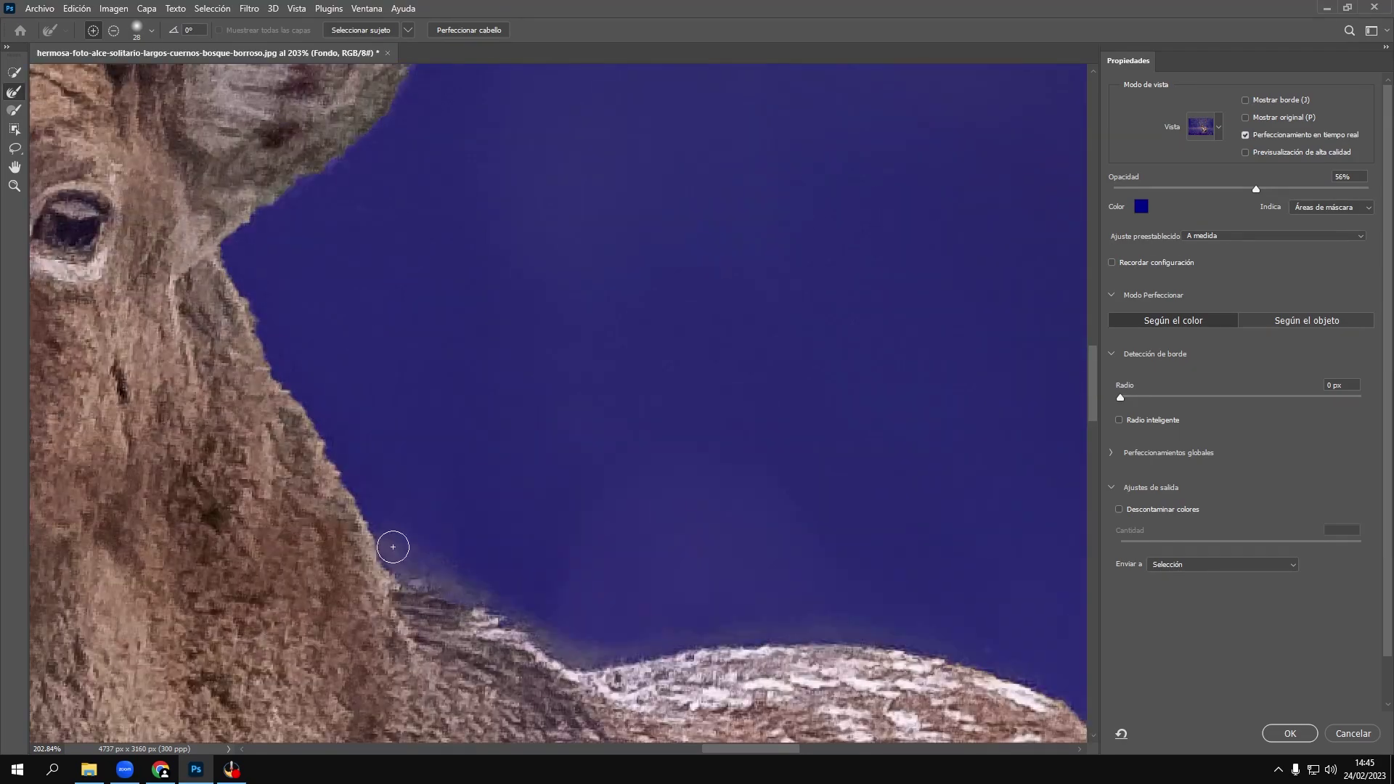
pyautogui.hscroll(-2, 395, 547)
pyautogui.scroll(3, 544, 413)
pyautogui.keyDown('alt'); pyautogui.scroll(-3, 544, 414); pyautogui.keyUp('alt')
pyautogui.keyDown('alt'); pyautogui.scroll(5, 380, 264); pyautogui.keyUp('alt')
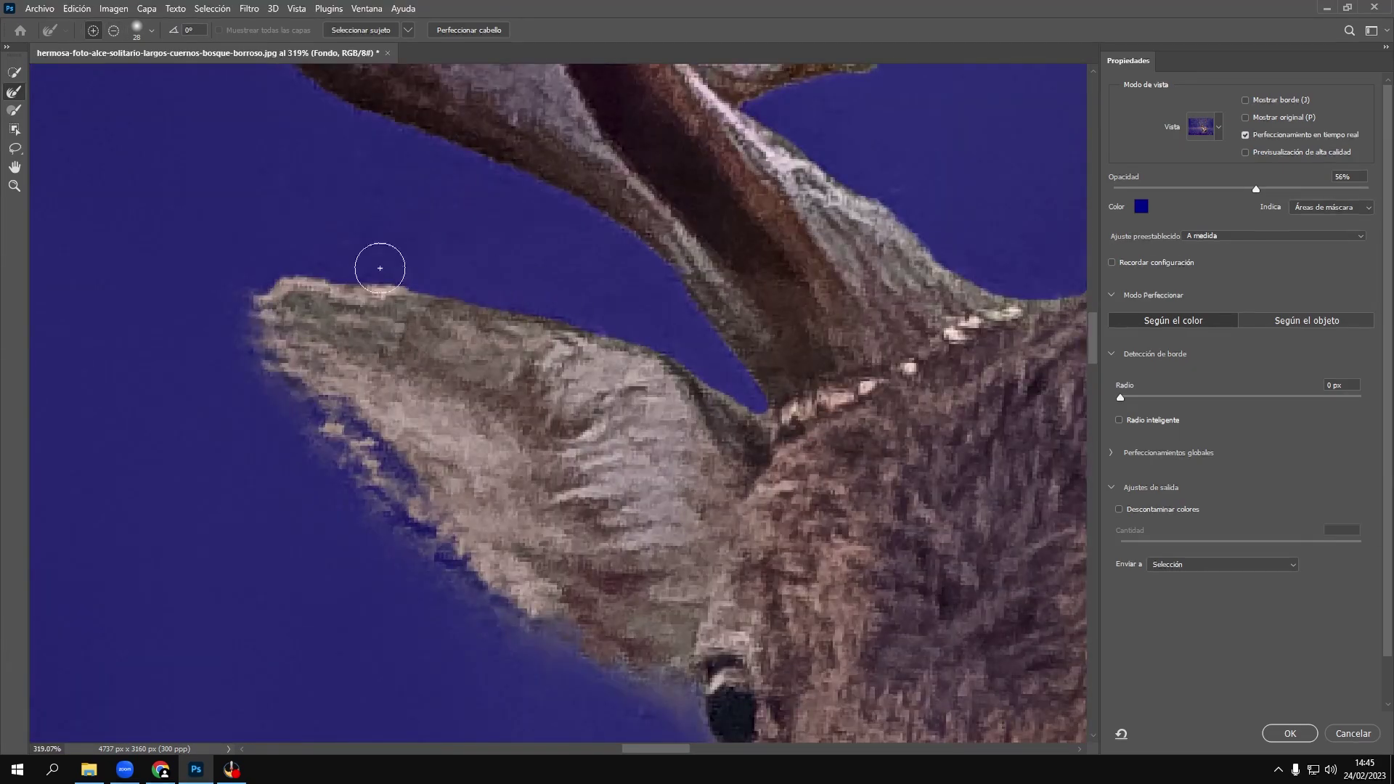
pyautogui.keyDown('alt'); pyautogui.scroll(-3, 262, 332); pyautogui.keyUp('alt')
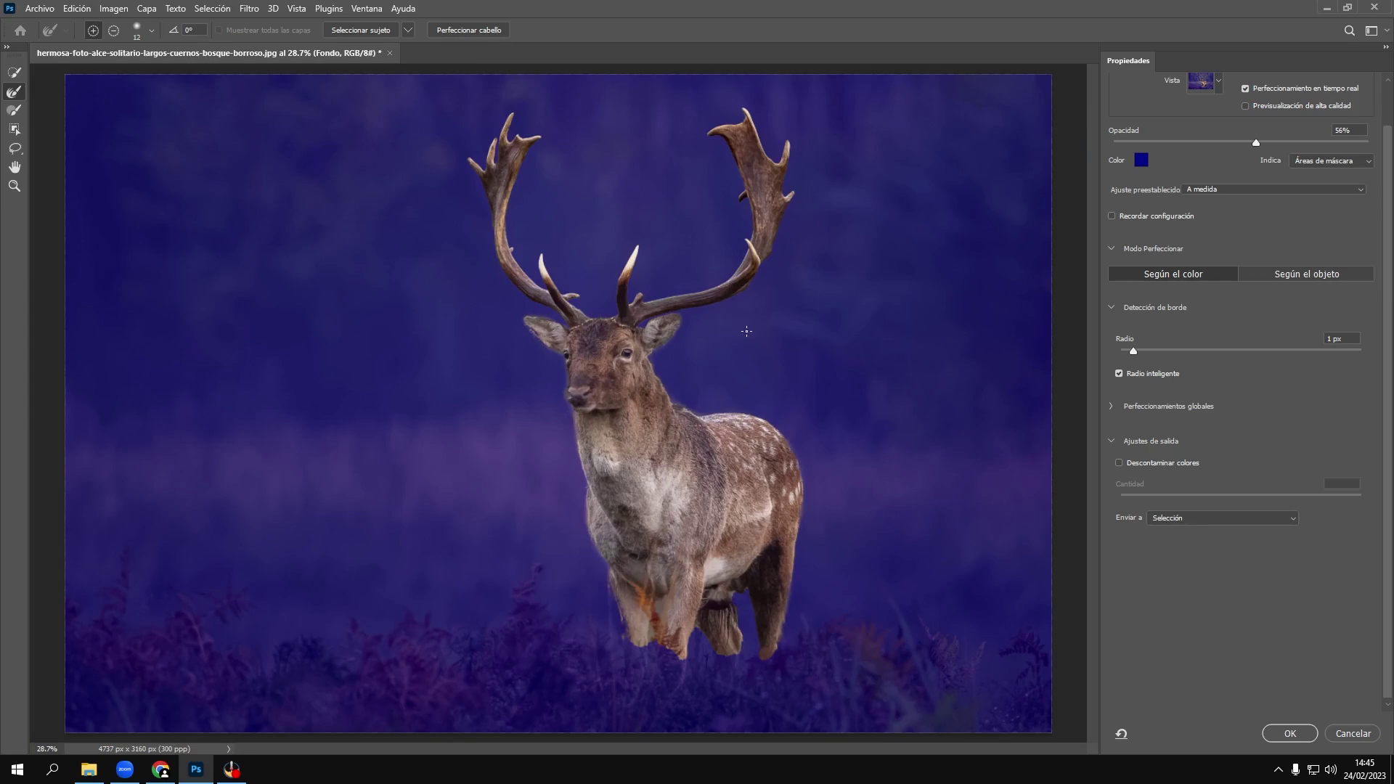
pyautogui.click(1293, 519)
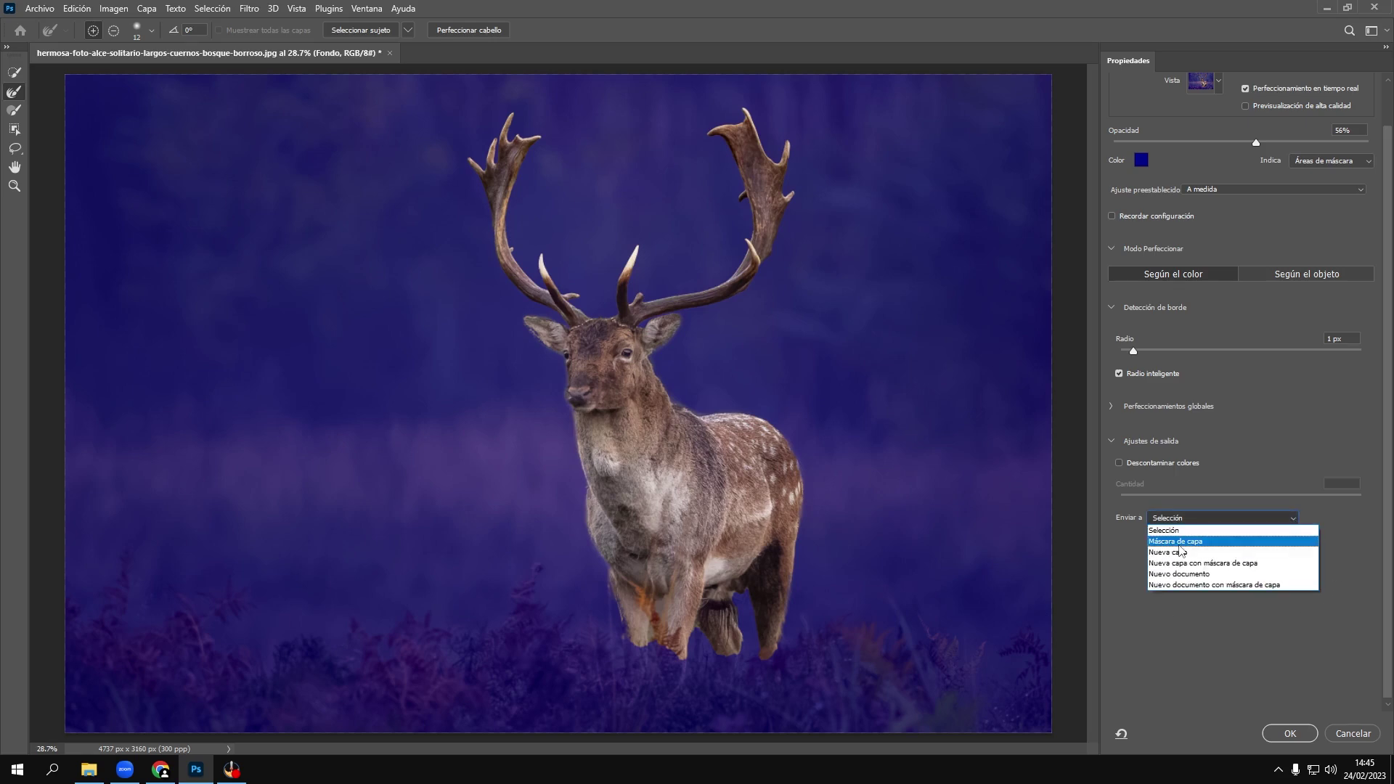
# Step: Output the cutout as a New Layer with Layer Mask and duplicate that layer
pyautogui.click(1178, 563)
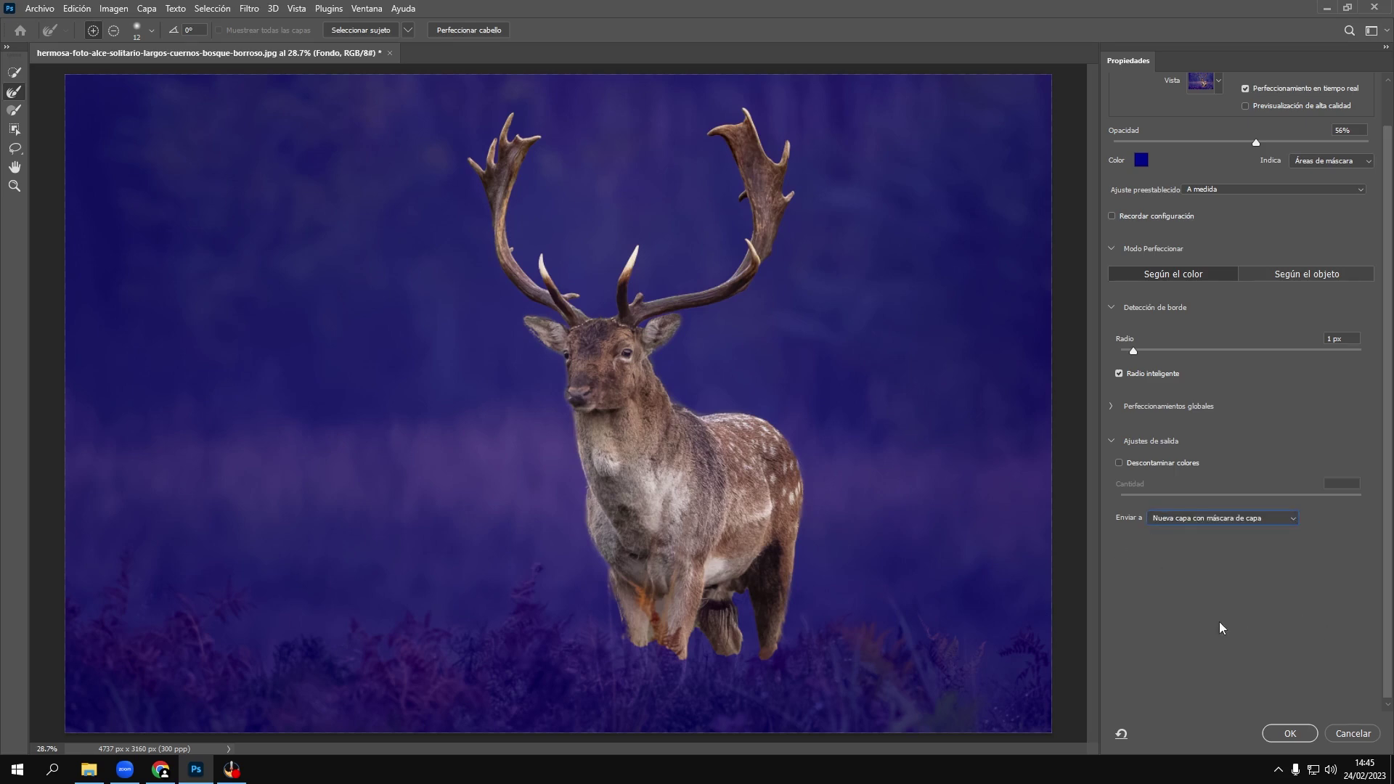
pyautogui.click(1290, 733)
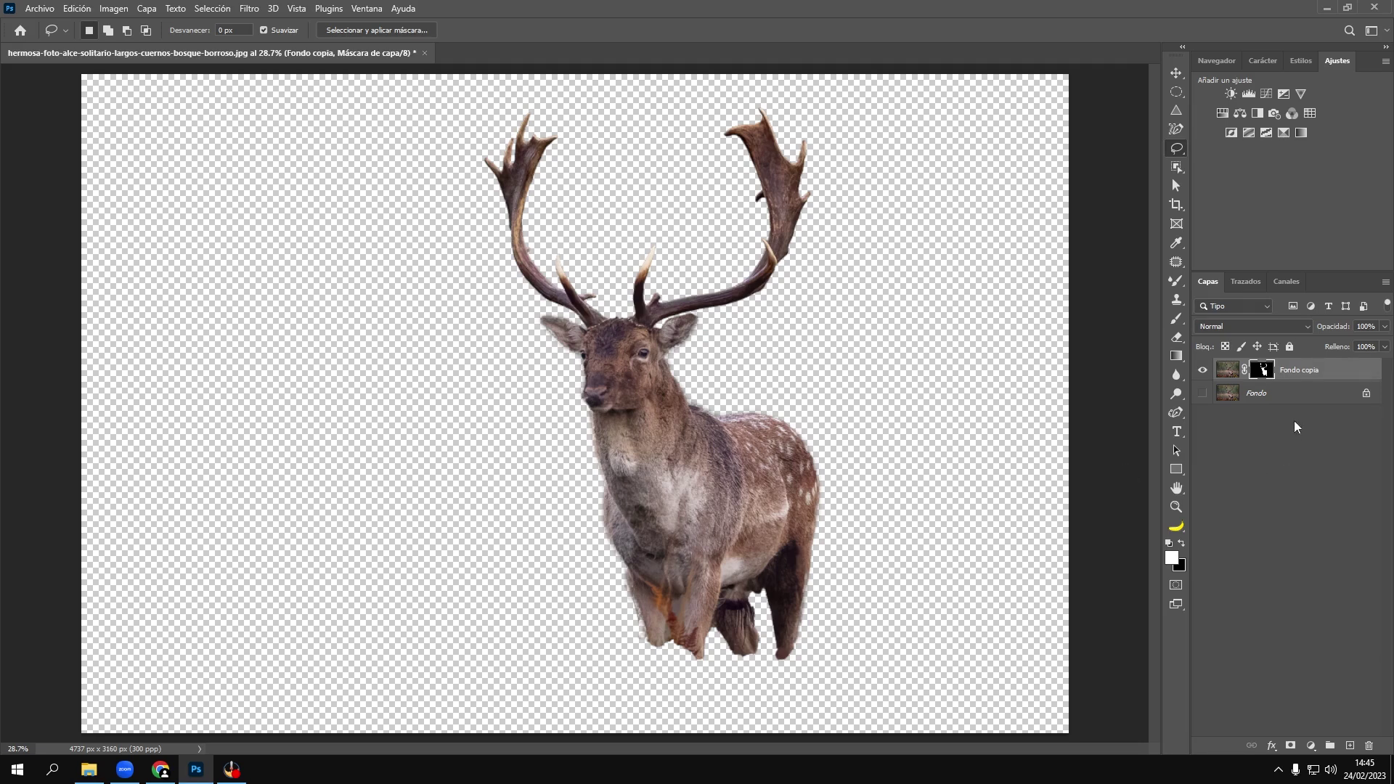
pyautogui.click(1319, 372)
pyautogui.hotkey('ctrl', 'j')
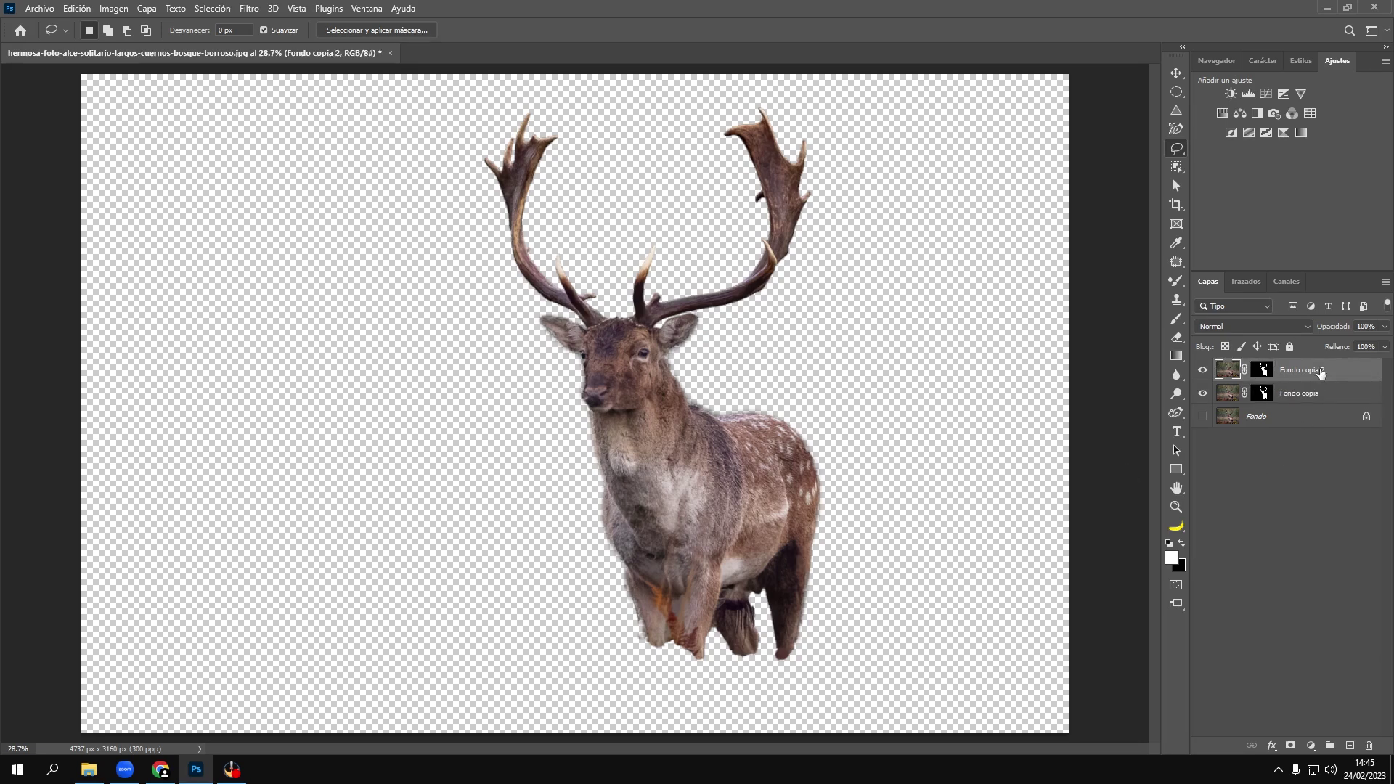
# Step: Show the Fondo background, target Fondo copia 2's mask, and make black the foreground colour
pyautogui.click(1202, 418)
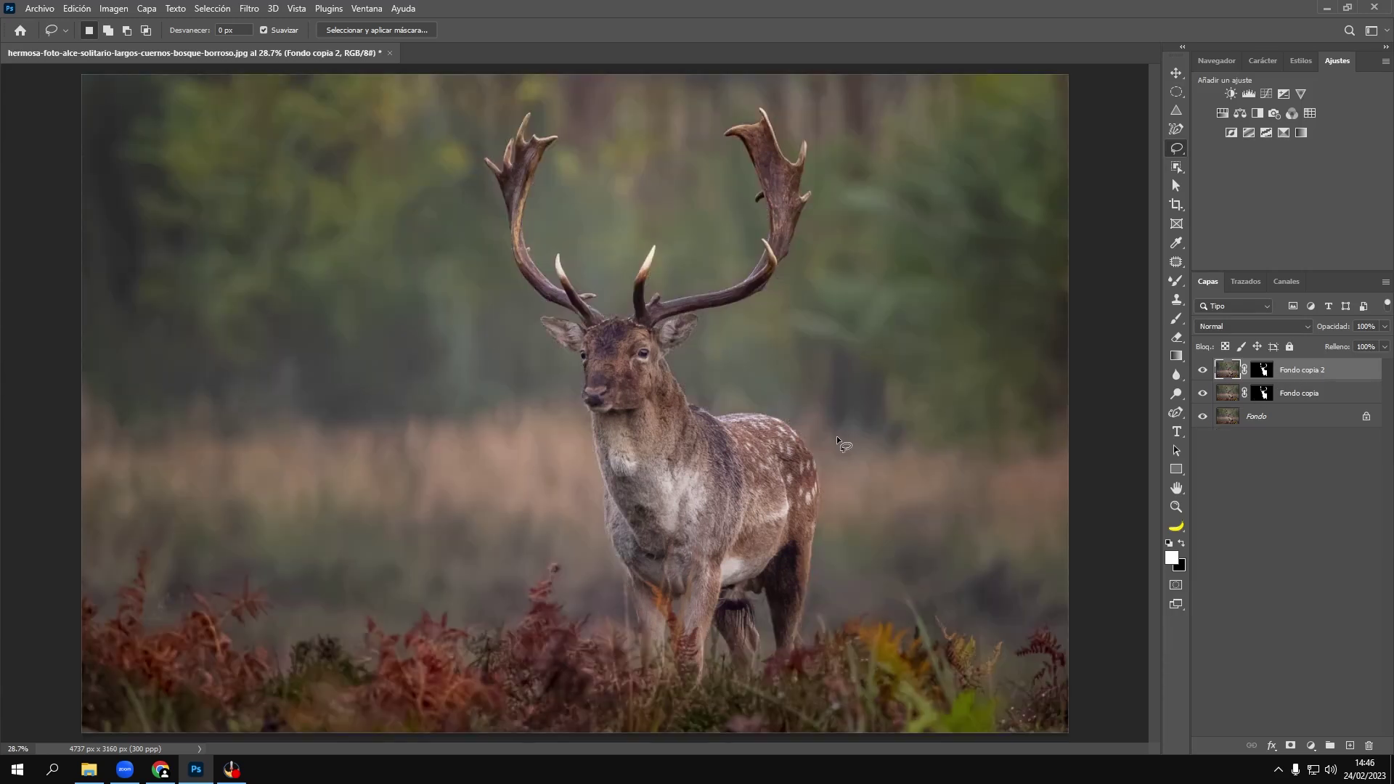
pyautogui.click(1266, 371)
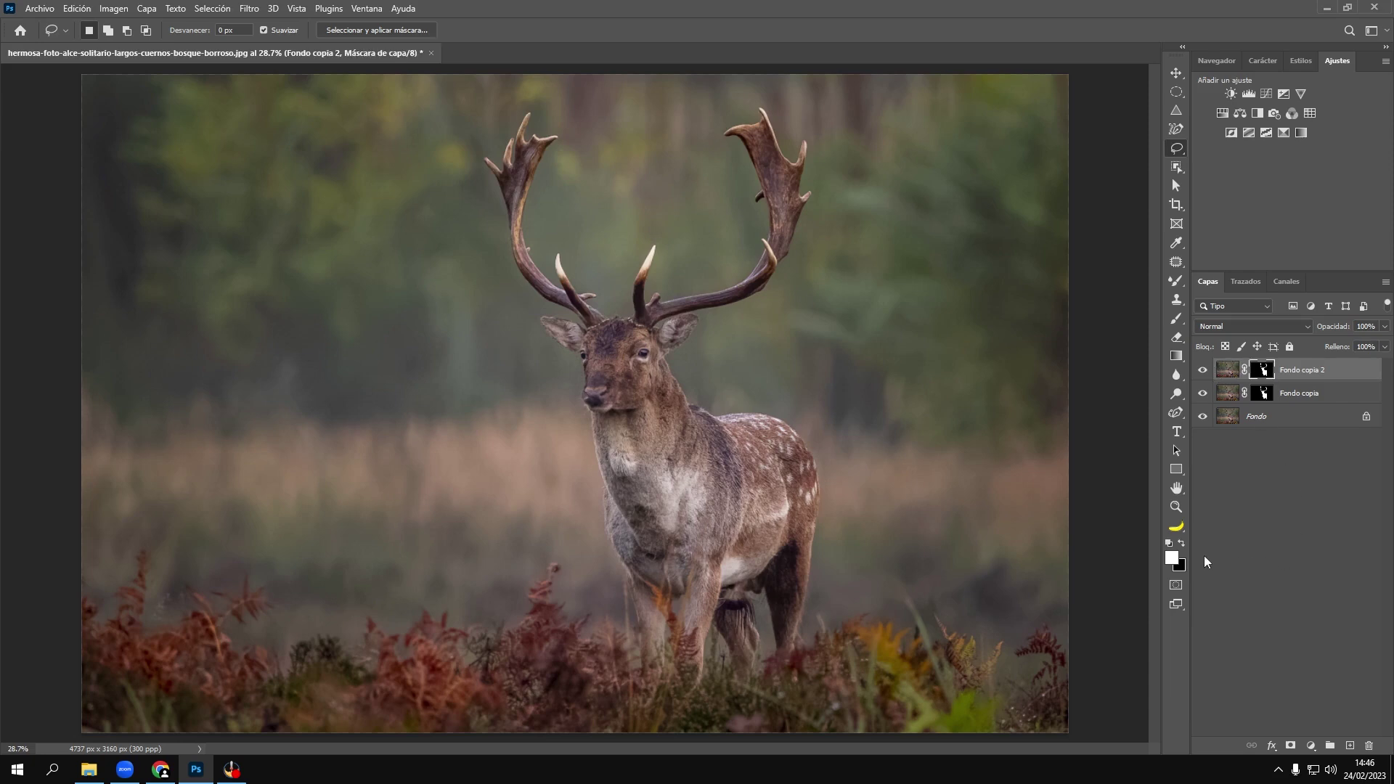
pyautogui.click(1182, 543)
# Step: Set up a soft brush of about 319 px at full flow and hide Fondo copia and Fondo
pyautogui.click(1176, 320)
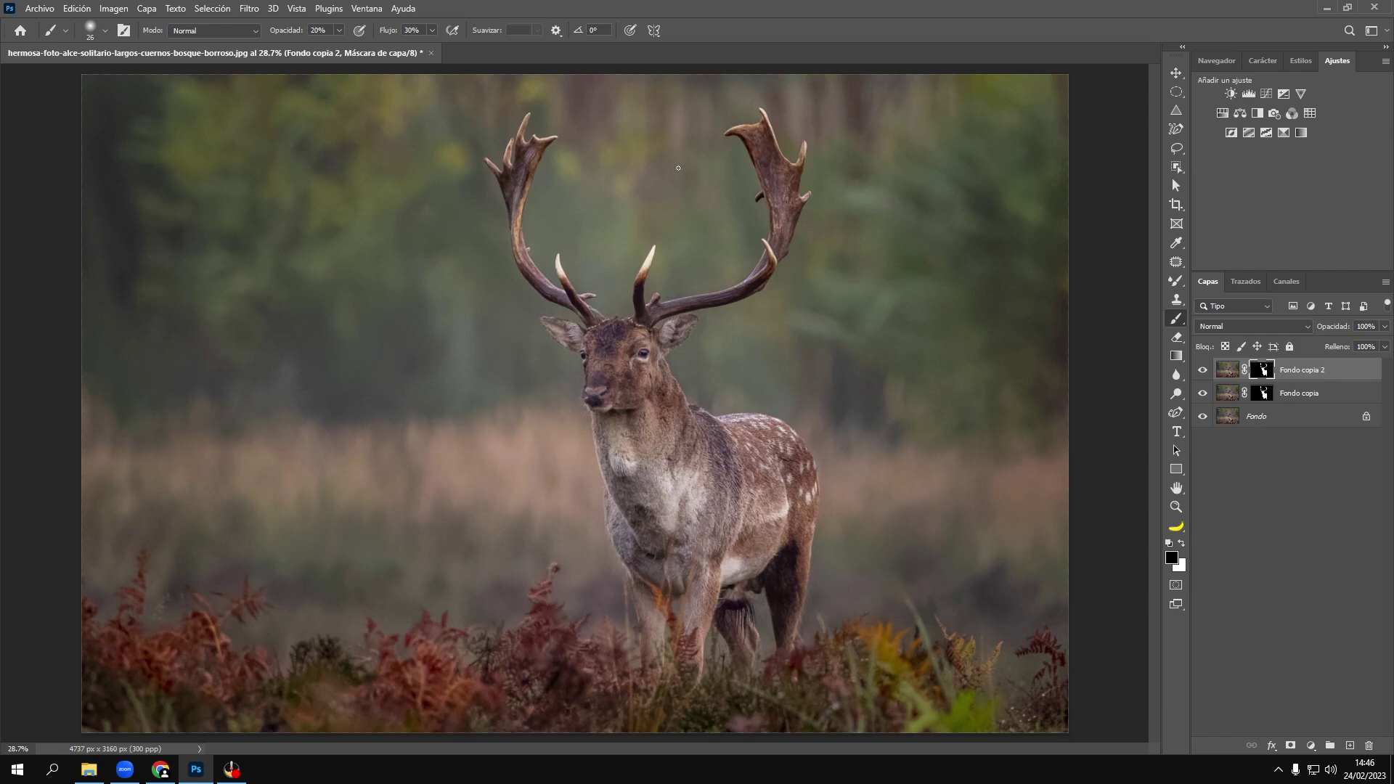
pyautogui.keyDown('alt'); pyautogui.rightClick(606, 427); pyautogui.keyUp('alt')
pyautogui.keyDown('alt'); pyautogui.rightClick(672, 462); pyautogui.keyUp('alt')
pyautogui.click(431, 31)
pyautogui.moveTo(433, 46); pyautogui.dragTo(479, 46)
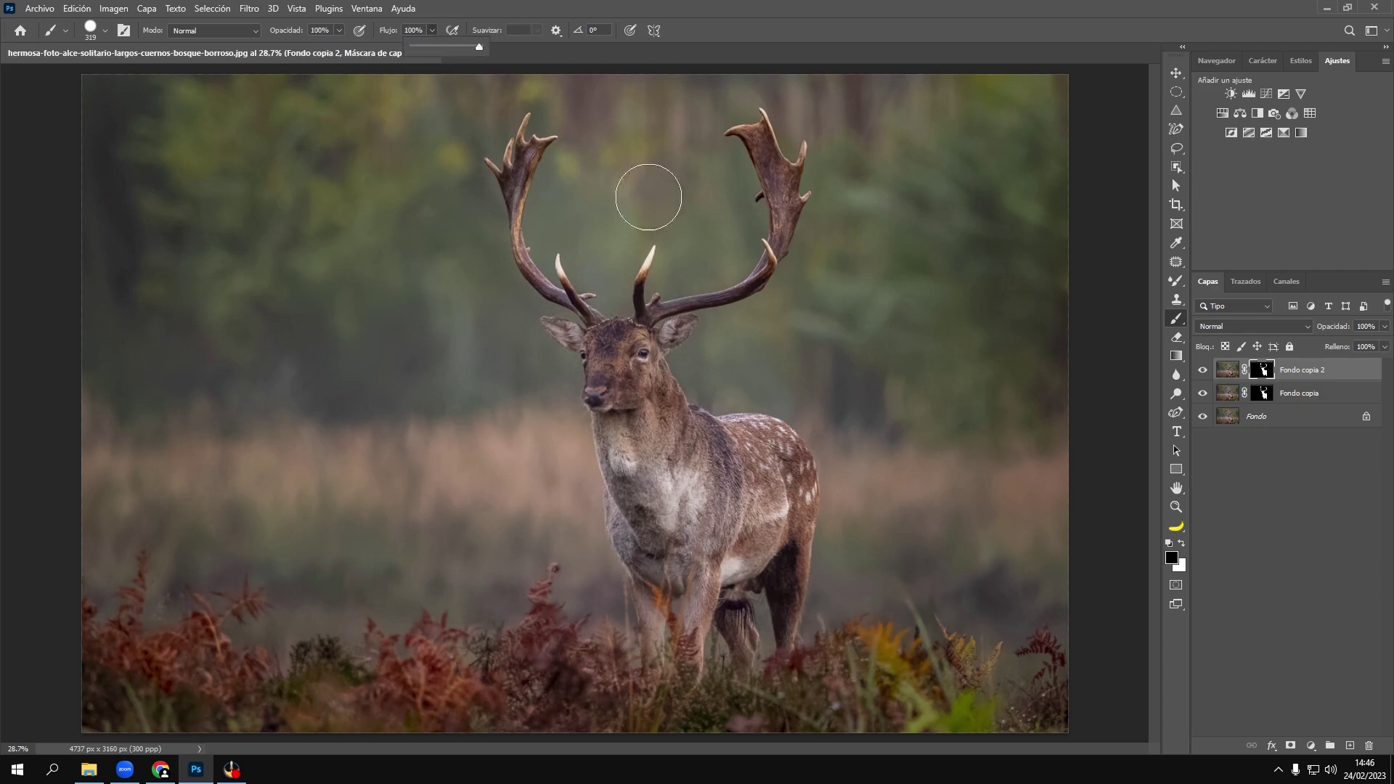
pyautogui.scroll(2, 777, 597)
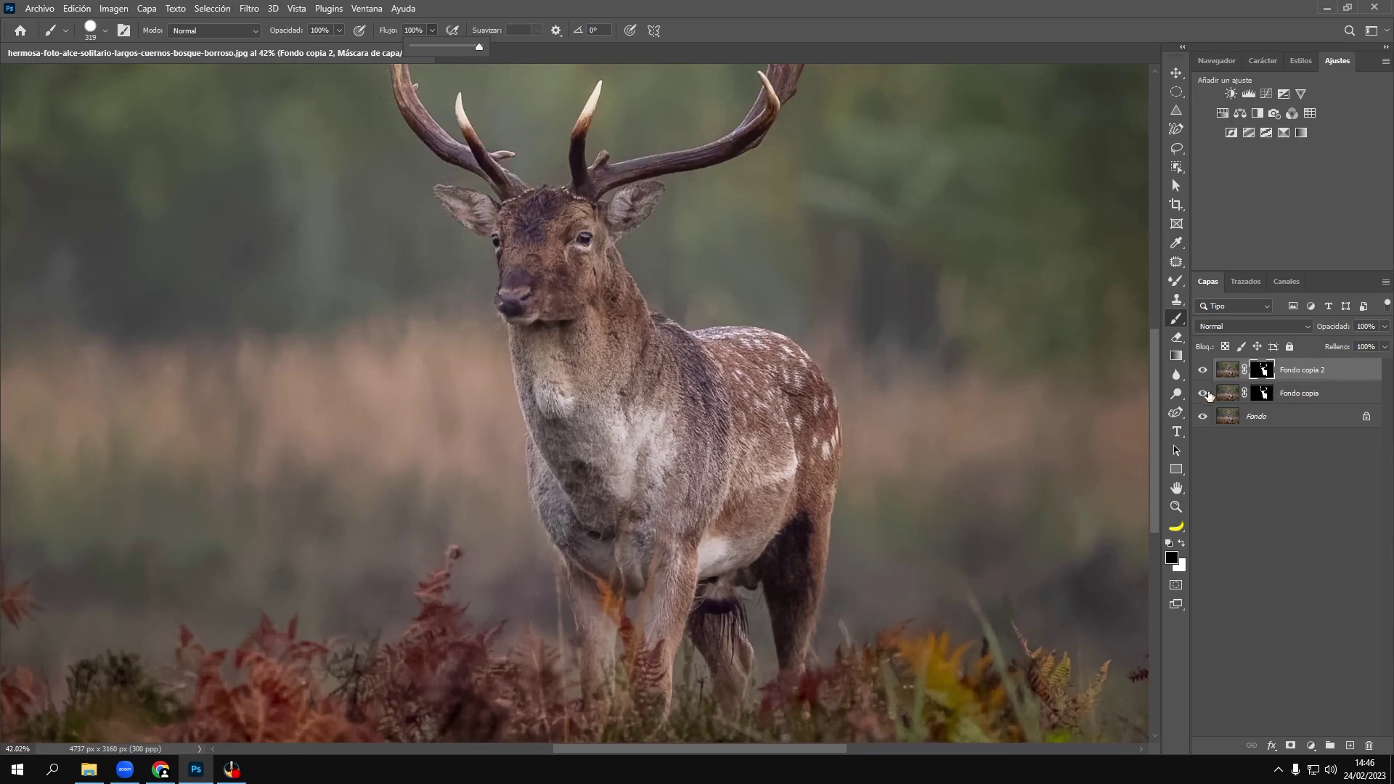
pyautogui.moveTo(1203, 393); pyautogui.dragTo(1203, 416)
# Step: Paint black on the mask over the body, ears and head, leaving only the antlers
pyautogui.moveTo(592, 613)
pyautogui.mouseDown()
pyautogui.moveTo(718, 663)
pyautogui.moveTo(886, 523)
pyautogui.moveTo(715, 487)
pyautogui.moveTo(778, 336)
pyautogui.moveTo(585, 254)
pyautogui.moveTo(504, 274)
pyautogui.mouseUp()
pyautogui.scroll(5, 722, 255)
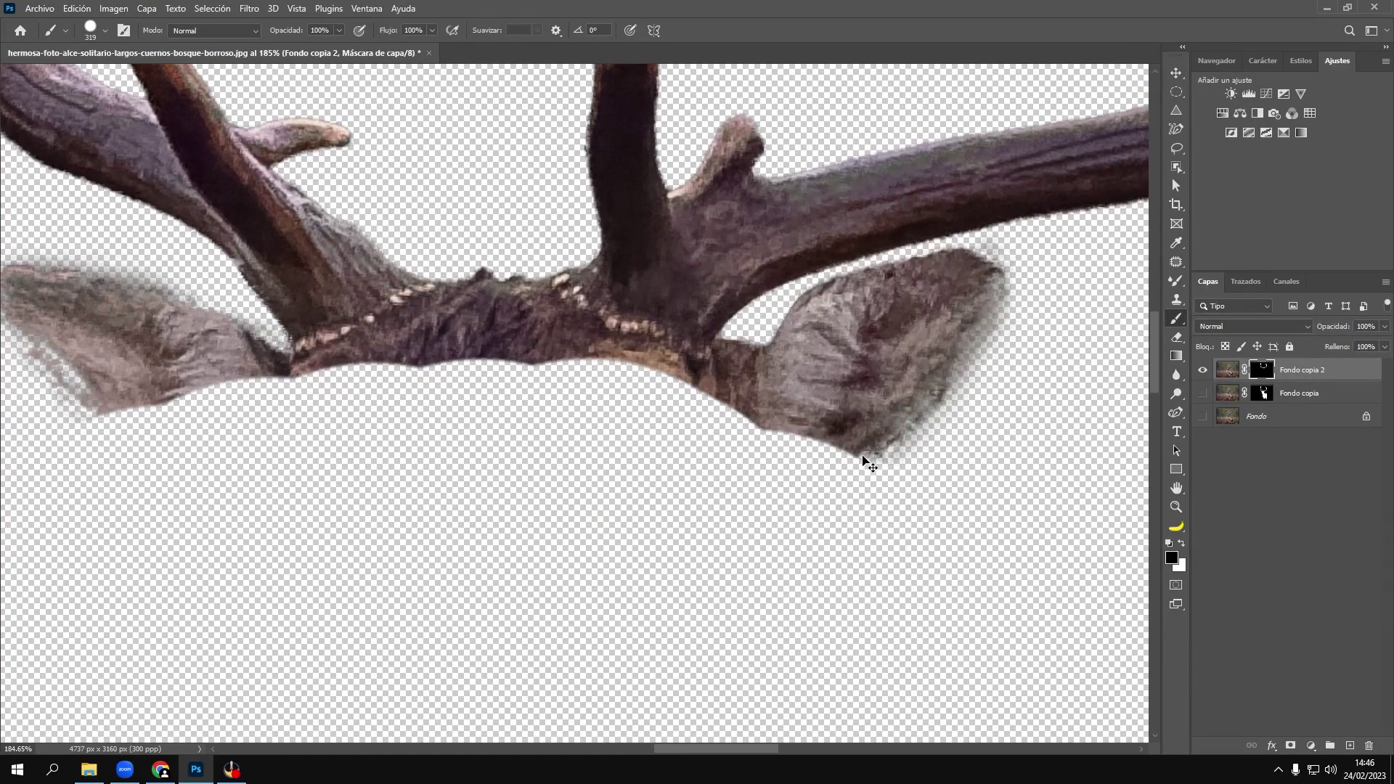
pyautogui.moveTo(835, 436)
pyautogui.mouseDown()
pyautogui.moveTo(935, 342)
pyautogui.moveTo(803, 333)
pyautogui.moveTo(904, 308)
pyautogui.moveTo(708, 378)
pyautogui.mouseUp()
pyautogui.moveTo(631, 421); pyautogui.dragTo(607, 436)
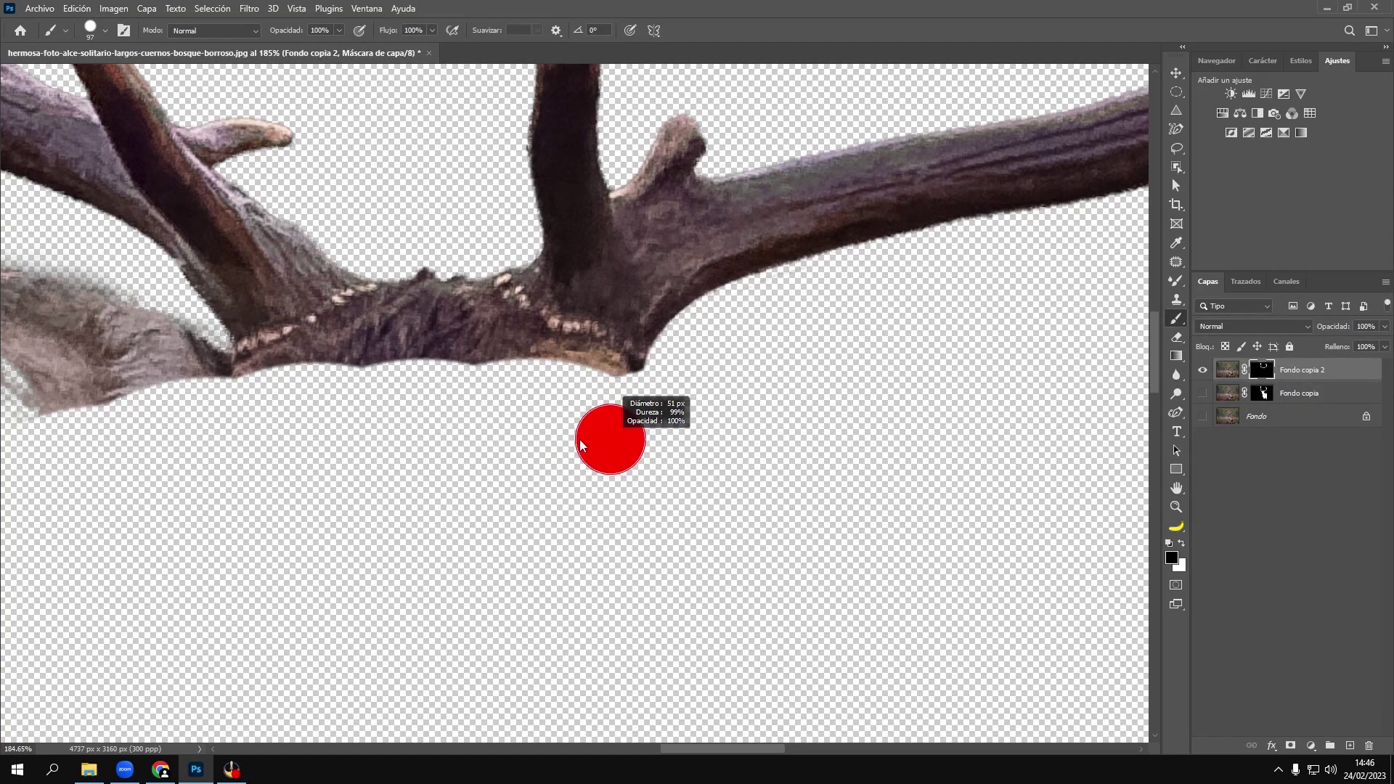
pyautogui.hscroll(-2, 653, 414)
pyautogui.moveTo(609, 364)
pyautogui.mouseDown()
pyautogui.moveTo(529, 289)
pyautogui.moveTo(521, 254)
pyautogui.moveTo(474, 302)
pyautogui.moveTo(314, 392)
pyautogui.moveTo(382, 357)
pyautogui.moveTo(523, 348)
pyautogui.mouseUp()
pyautogui.hscroll(-2, 435, 377)
pyautogui.hscroll(-2, 435, 377)
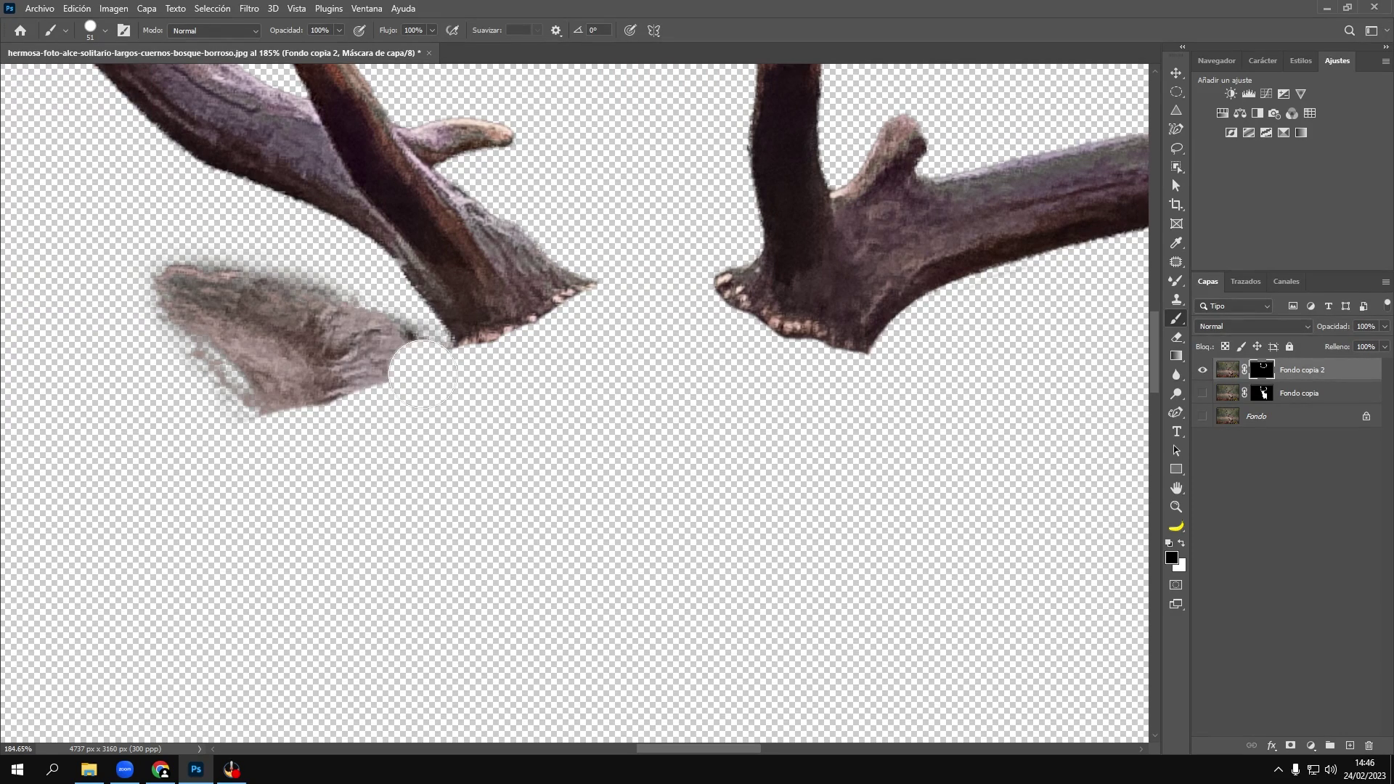
pyautogui.moveTo(414, 362)
pyautogui.mouseDown()
pyautogui.moveTo(218, 276)
pyautogui.moveTo(225, 330)
pyautogui.moveTo(320, 388)
pyautogui.mouseUp()
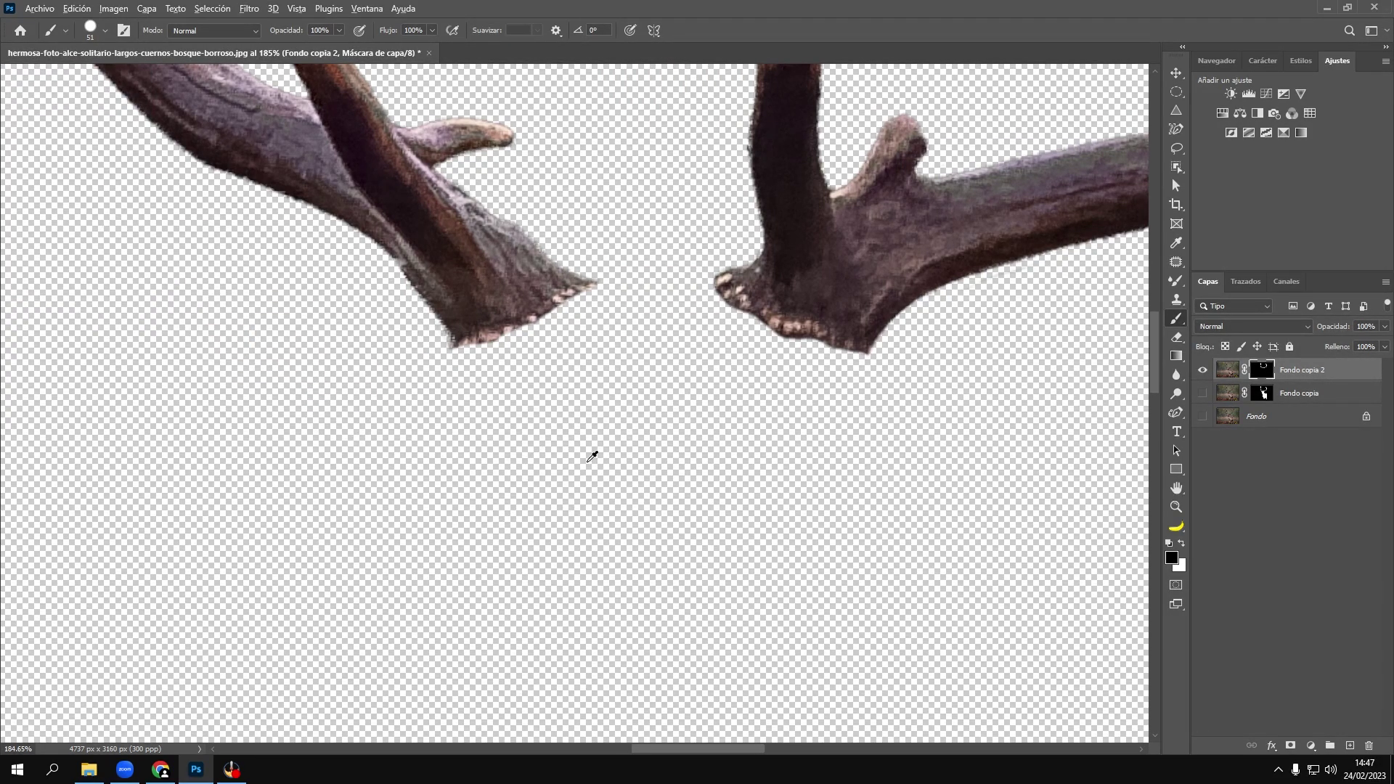
pyautogui.hotkey('ctrl', '0')
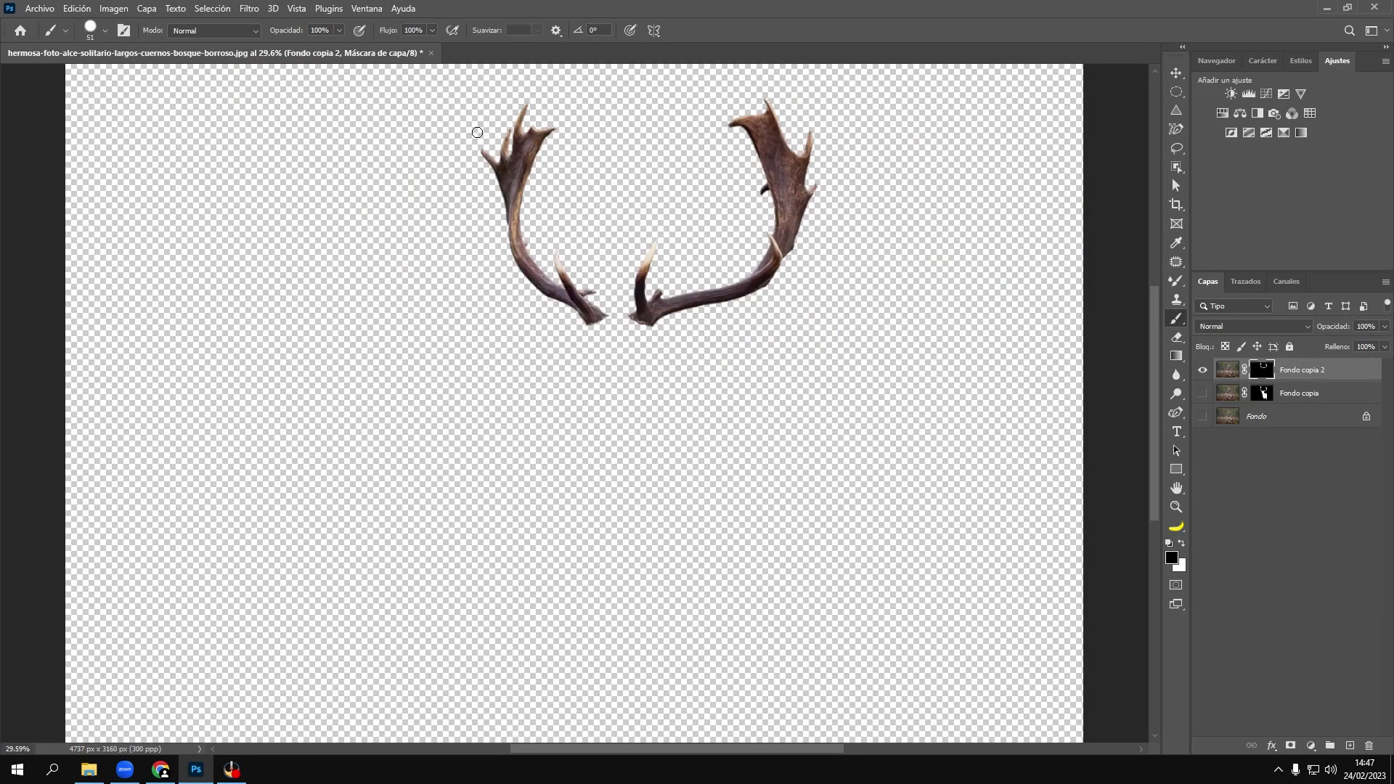
# Step: Convert Fondo copia 2 to a smart object, show the other layers, and duplicate it
pyautogui.rightClick(1315, 370)
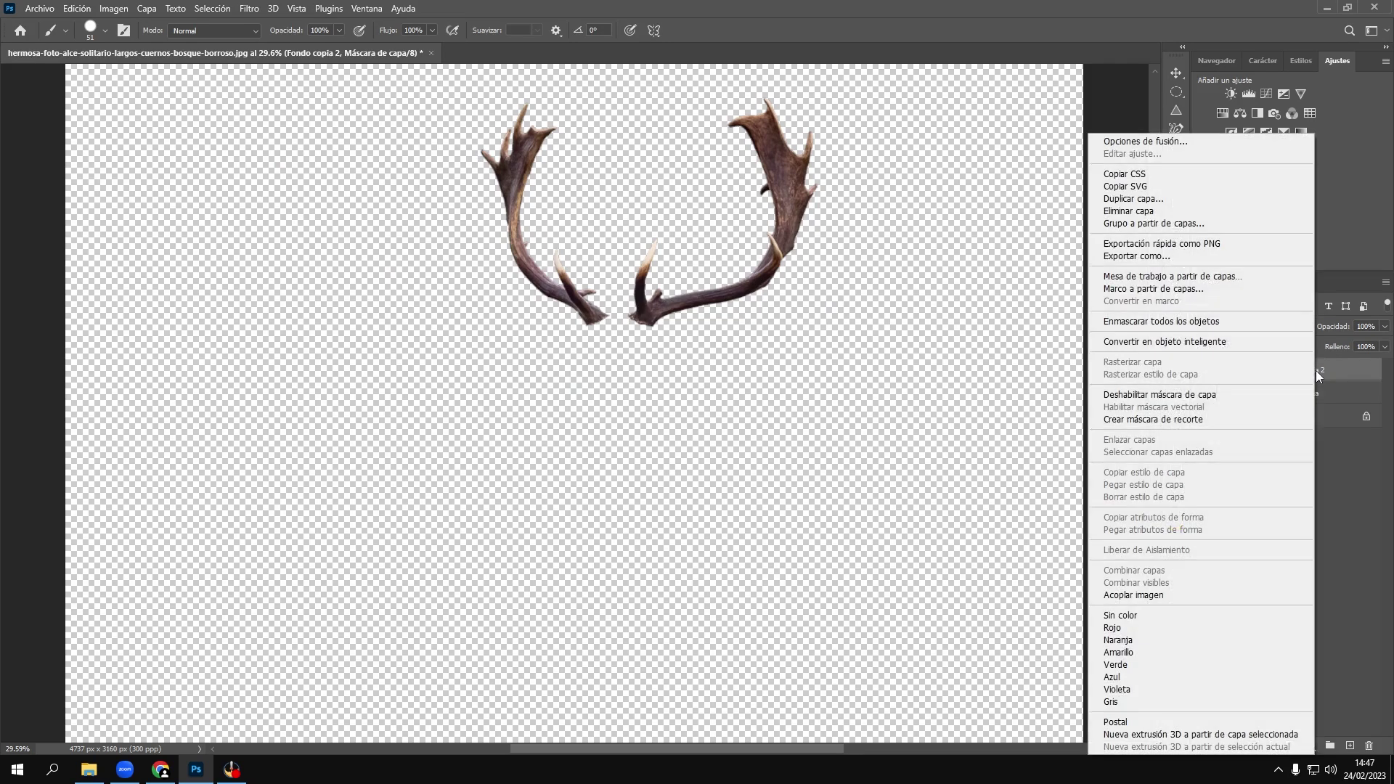
pyautogui.click(1198, 342)
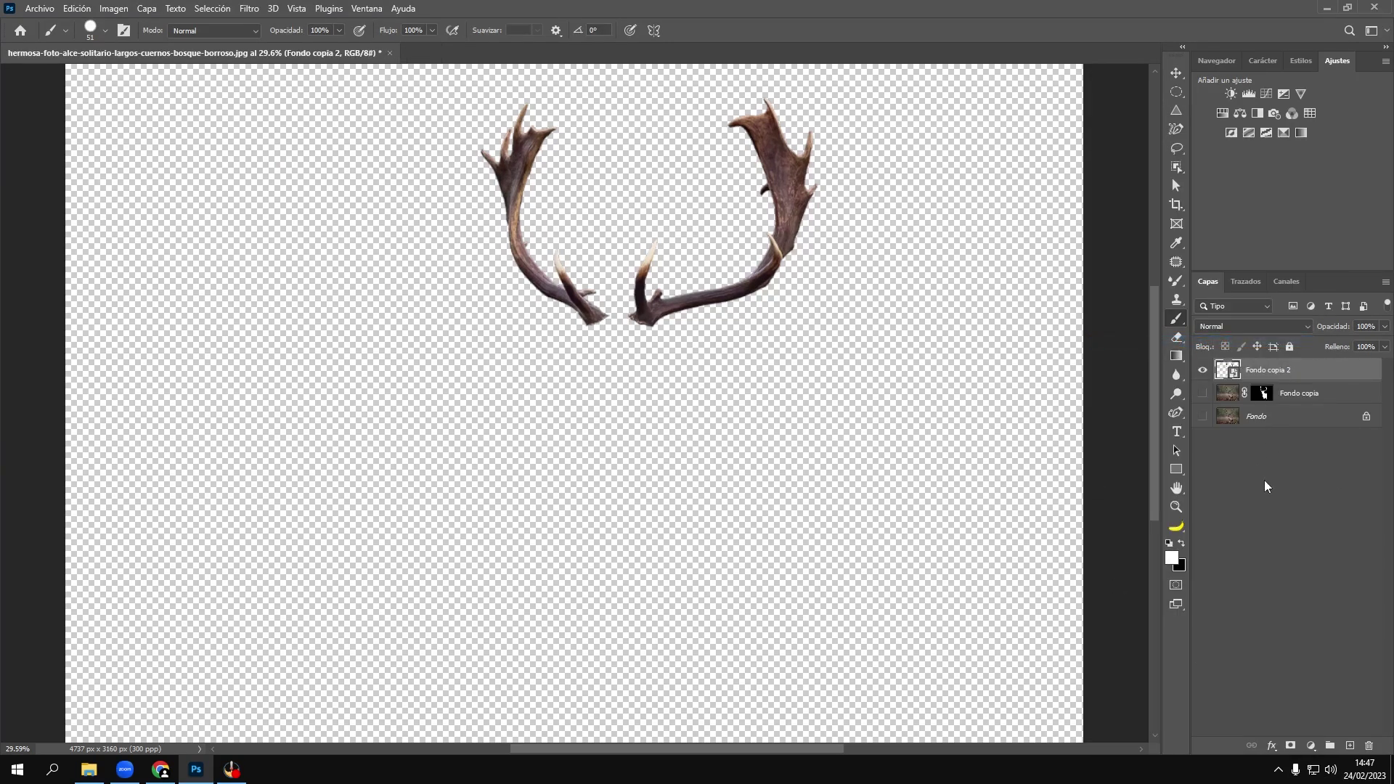
pyautogui.click(1203, 393)
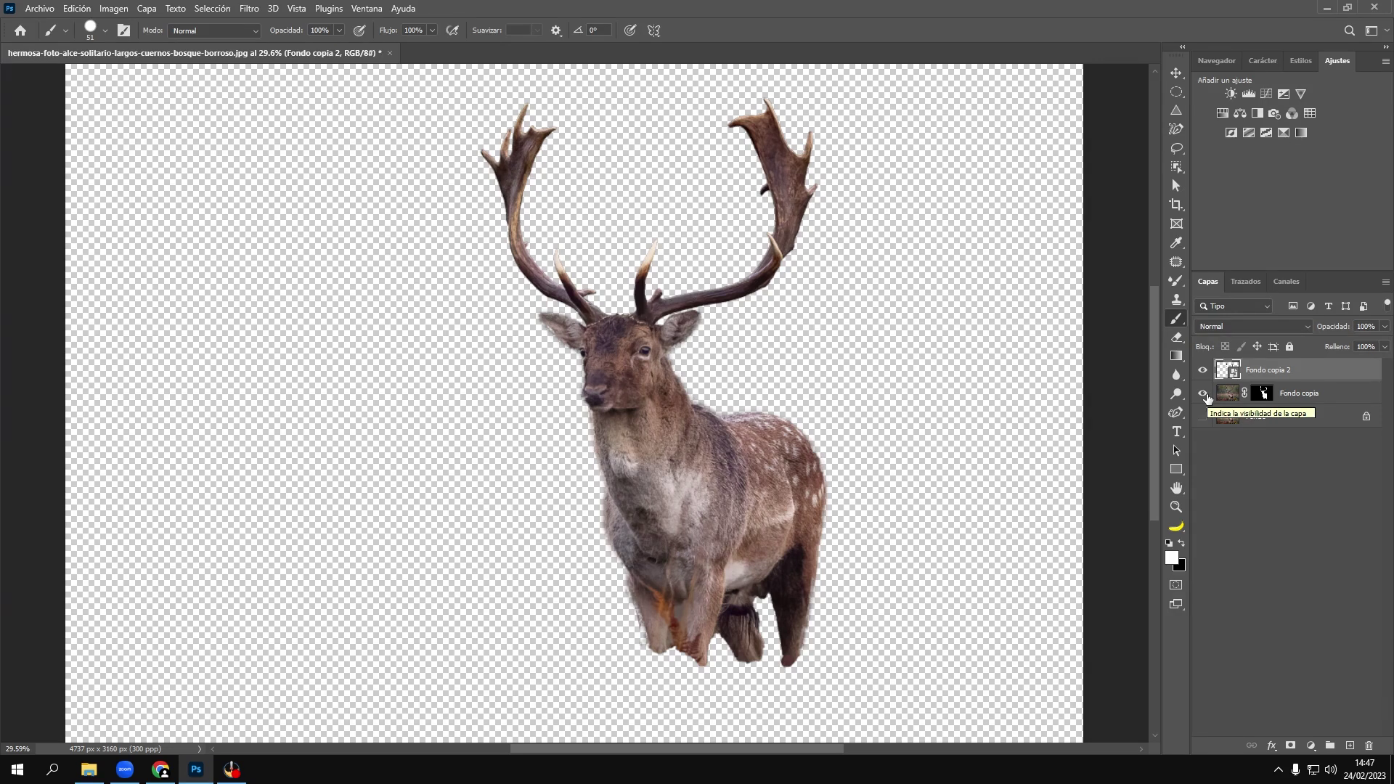
pyautogui.click(1202, 416)
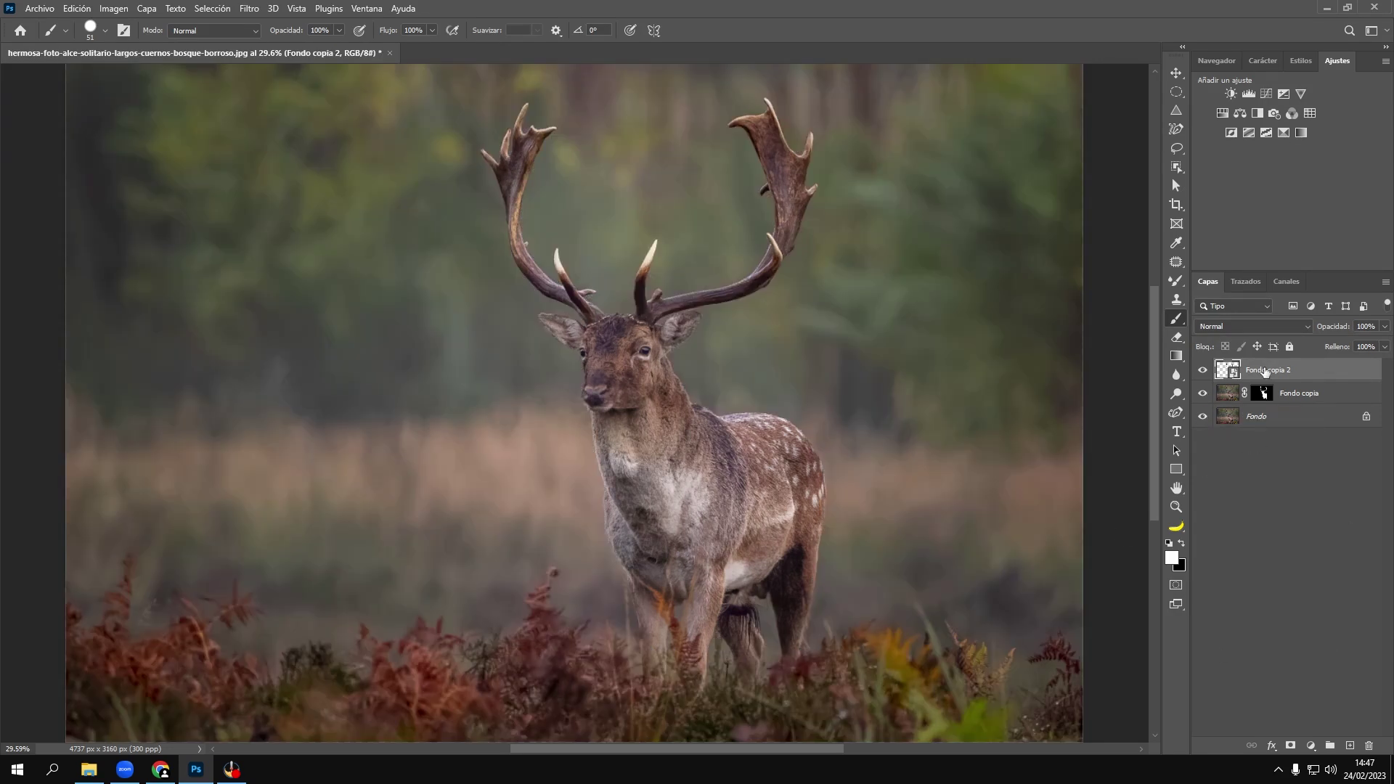
pyautogui.hotkey('ctrl', 'j')
# Step: Group both antler layers into a group named Efecto Glow
pyautogui.keyDown('shift'); pyautogui.click(1271, 397); pyautogui.keyUp('shift')
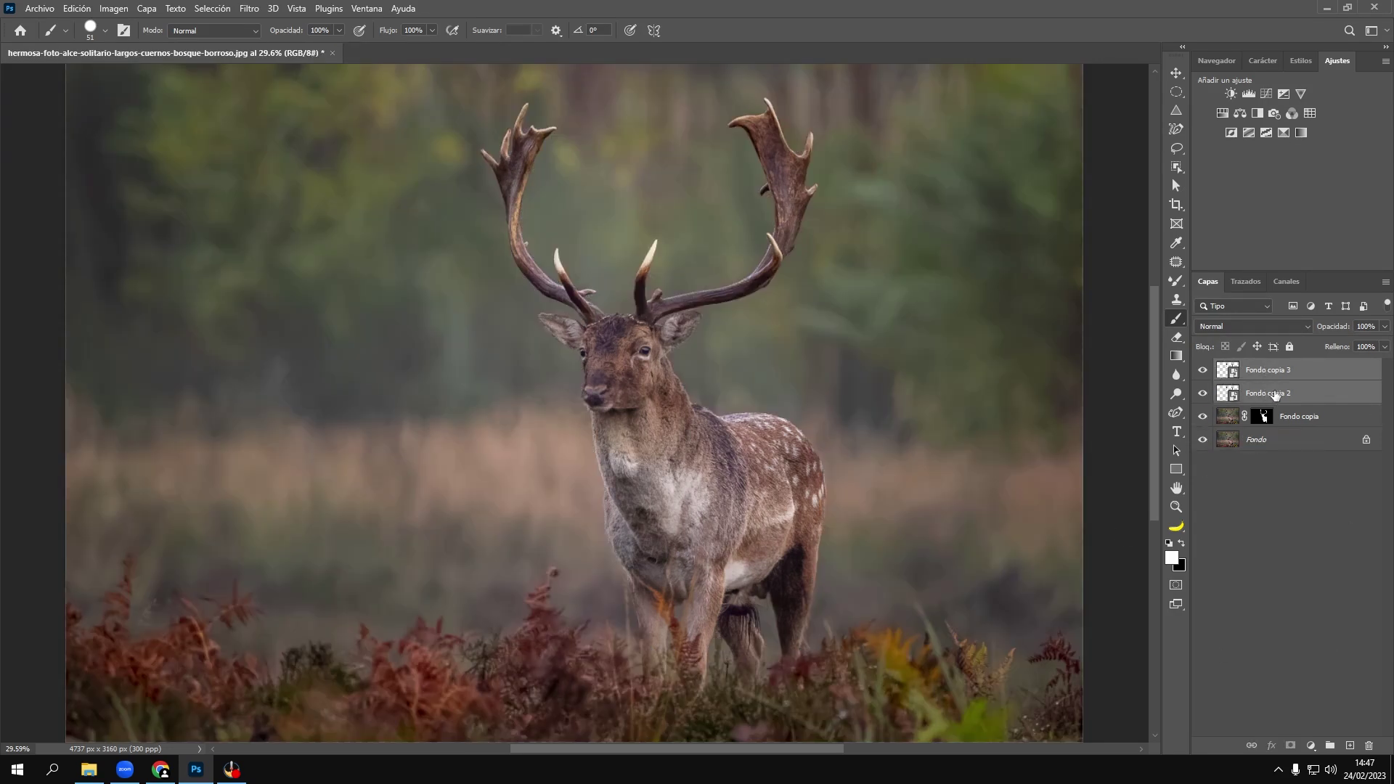
pyautogui.hotkey('ctrl', 'g')
pyautogui.doubleClick(1257, 366)
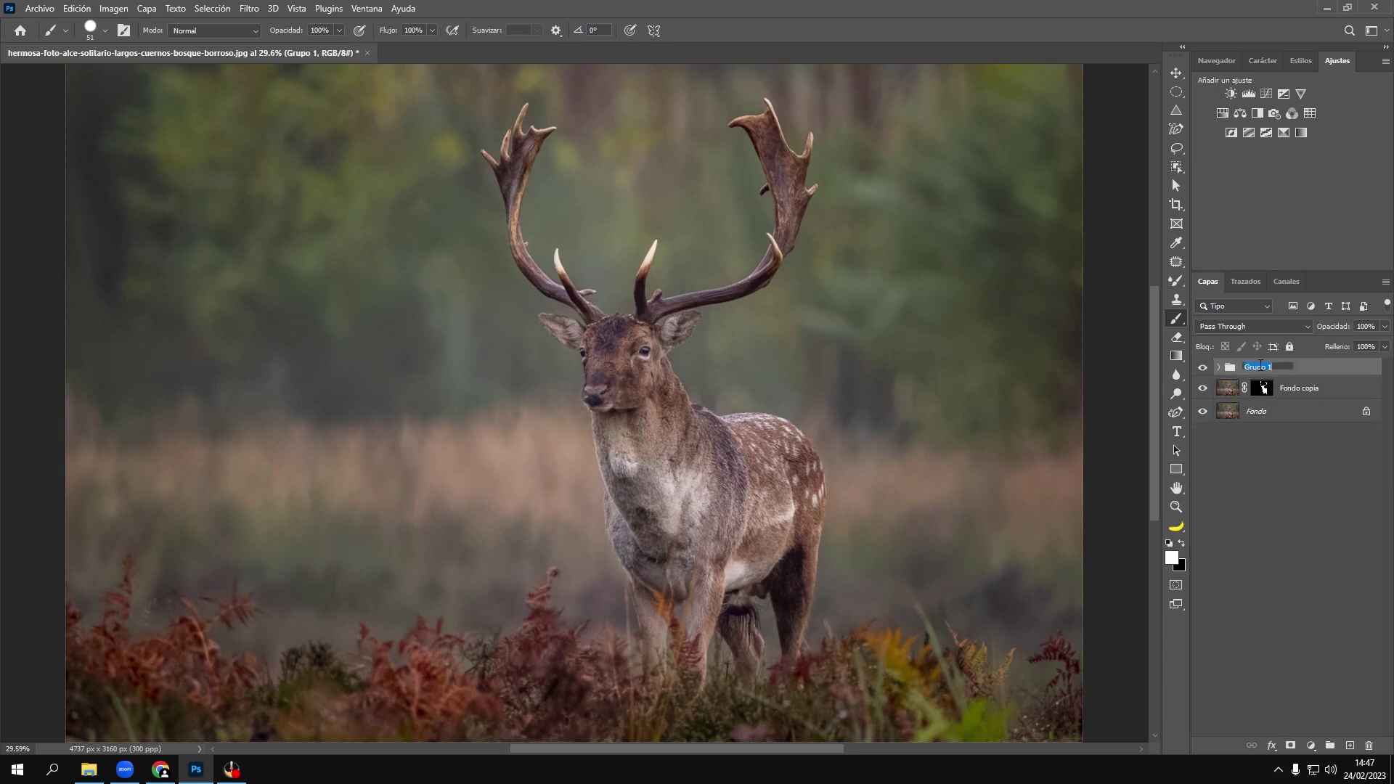
pyautogui.write('Efecto Glow')
pyautogui.click(1302, 501)
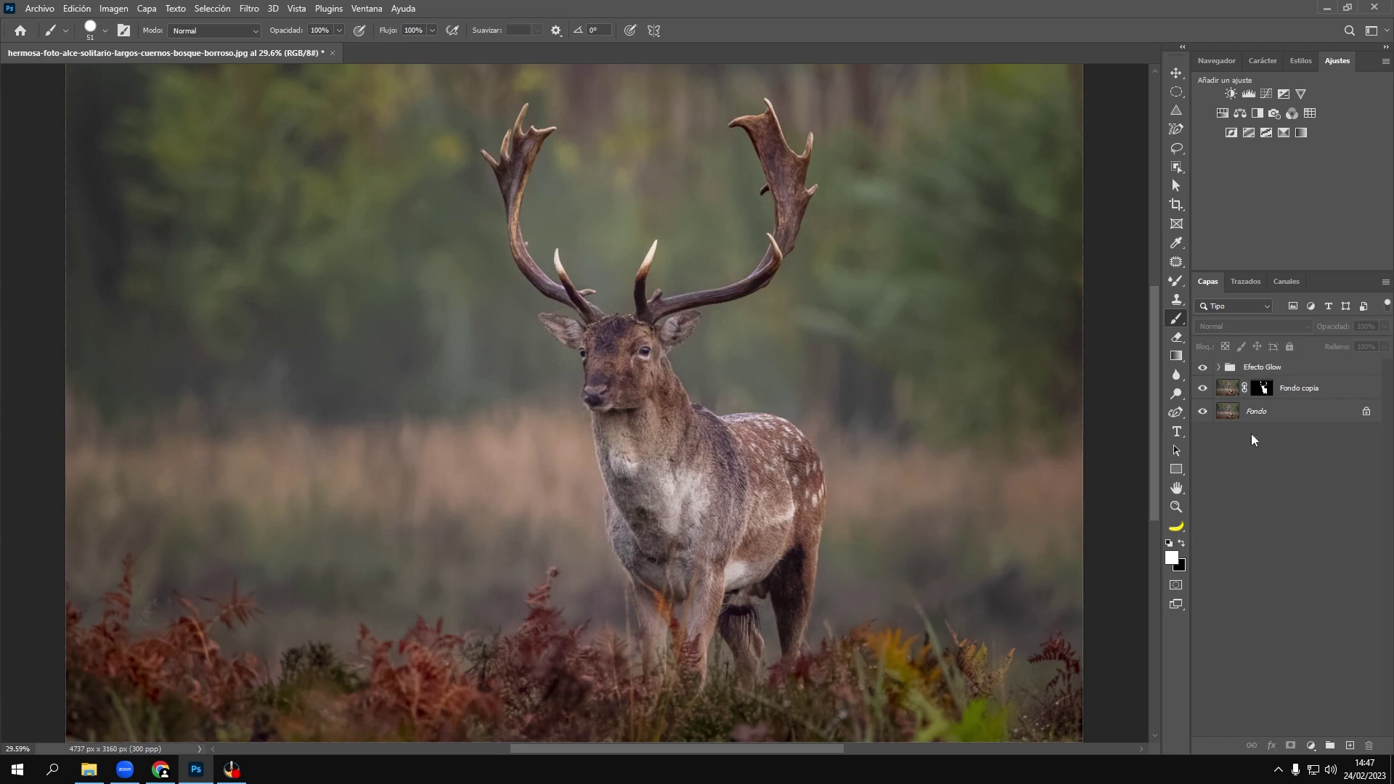
# Step: Set Fondo copia 3 to the Trama blend mode and reselect the Efecto Glow group
pyautogui.click(1218, 367)
pyautogui.click(1286, 392)
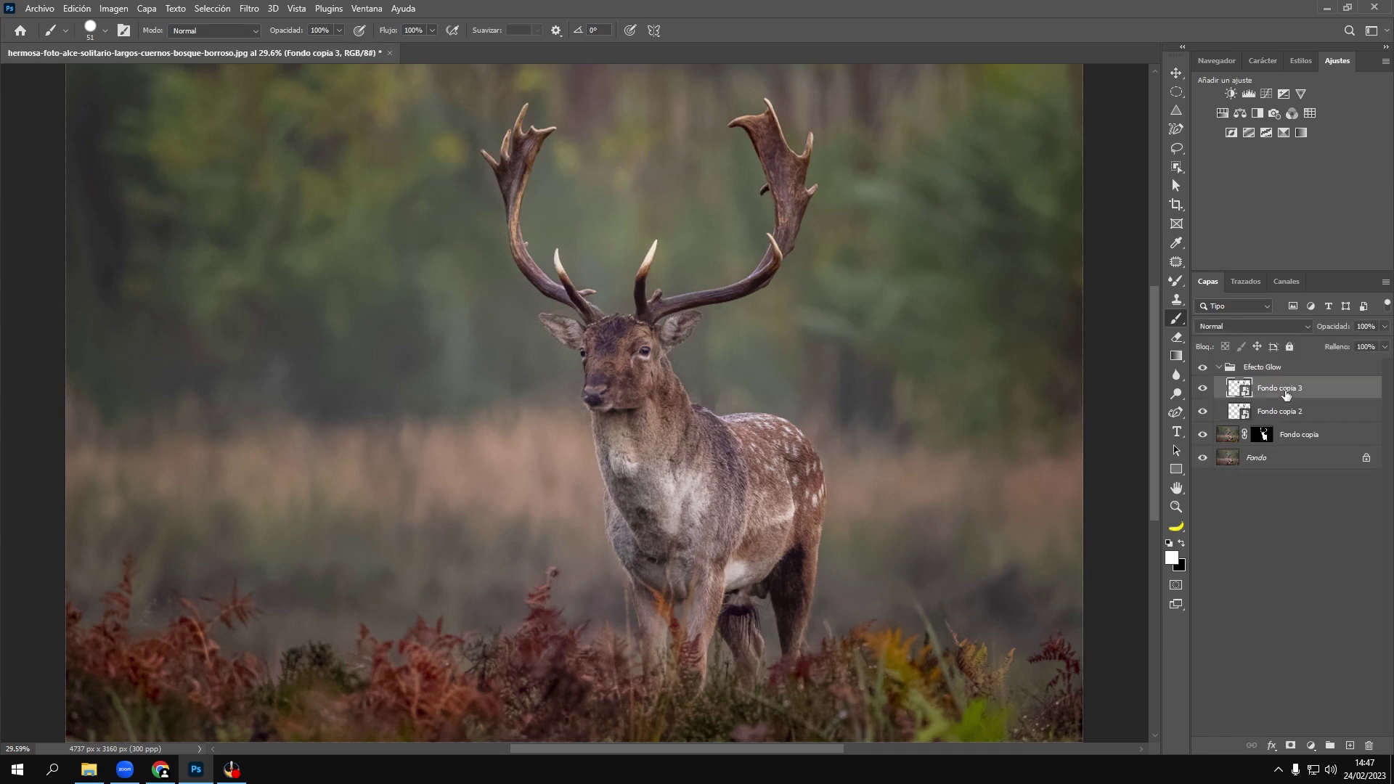
pyautogui.click(1258, 326)
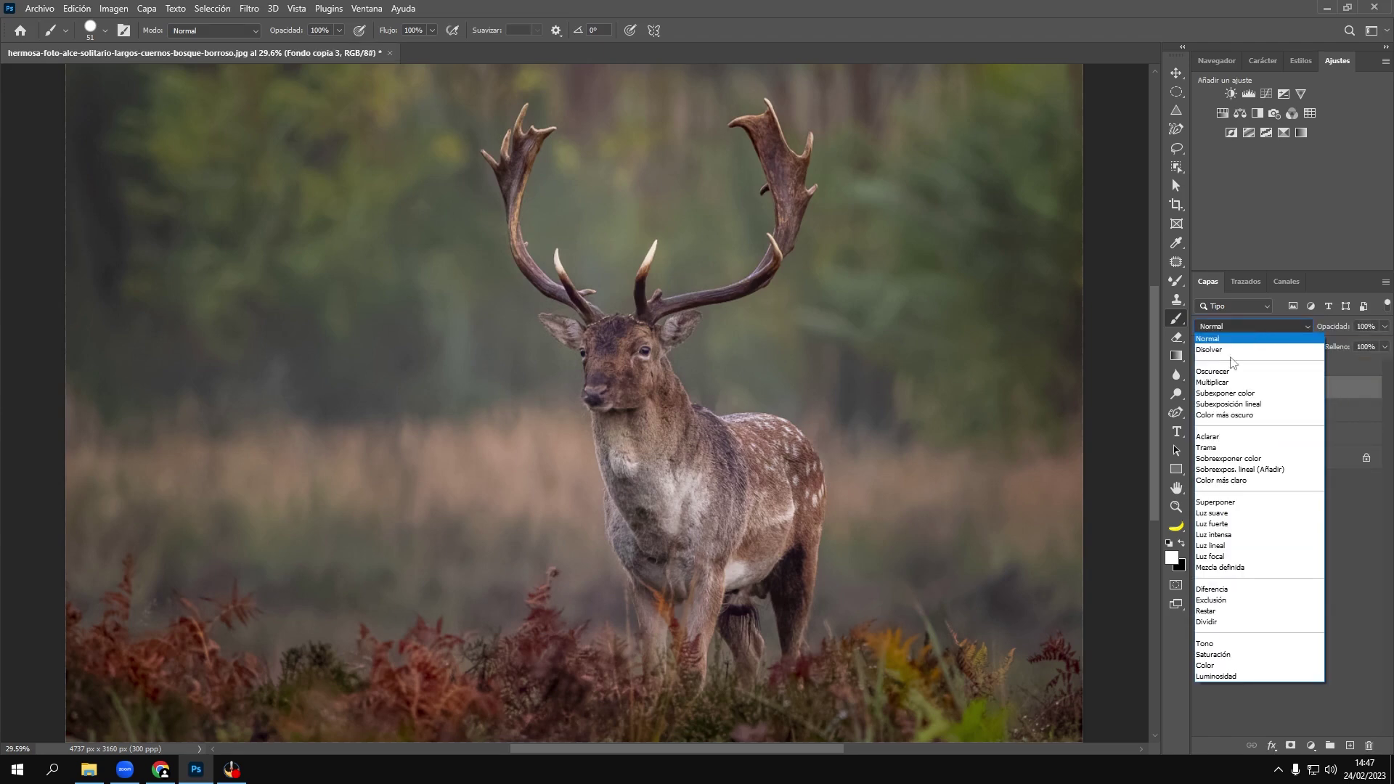
pyautogui.click(1207, 448)
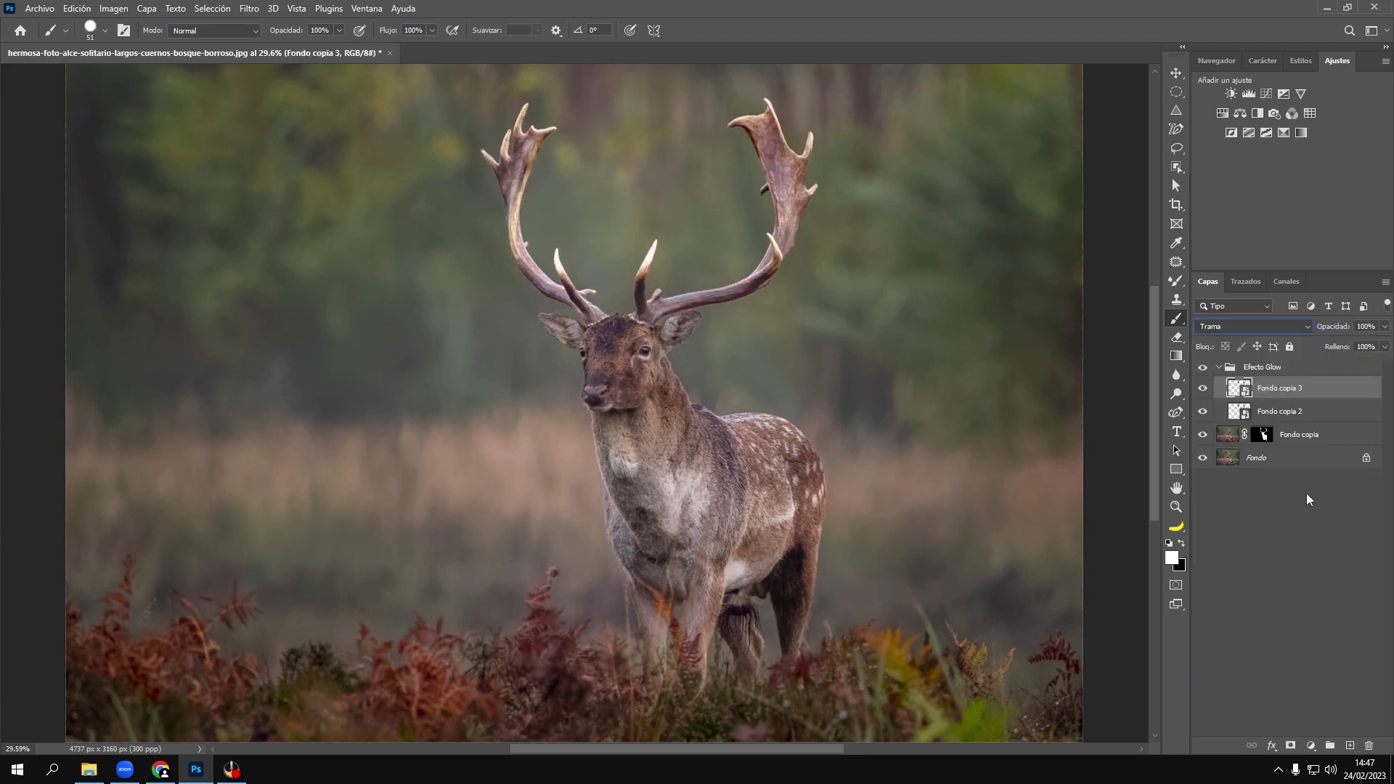
pyautogui.click(1294, 369)
pyautogui.click(1312, 745)
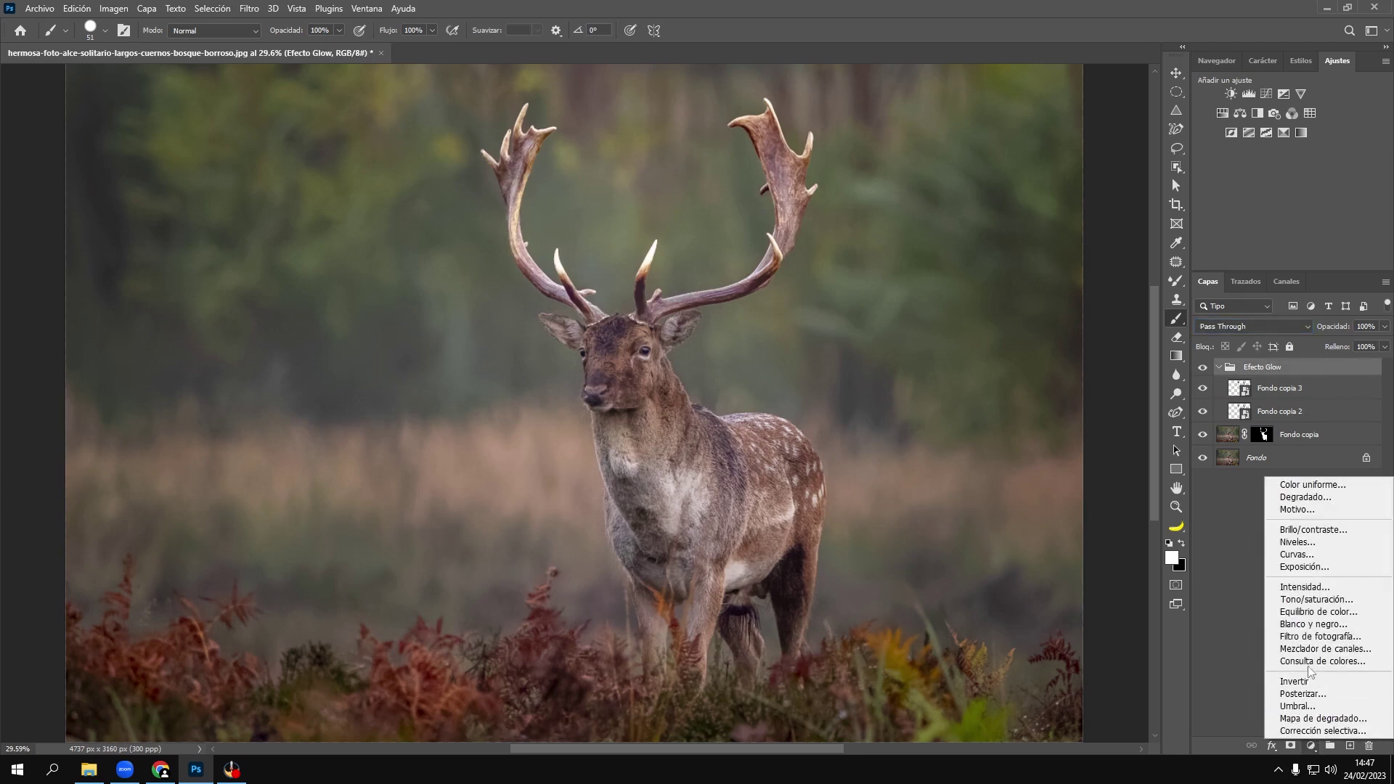
# Step: Add a Tono/saturación adjustment with Colorear checked and a bright orange tint
pyautogui.click(1292, 599)
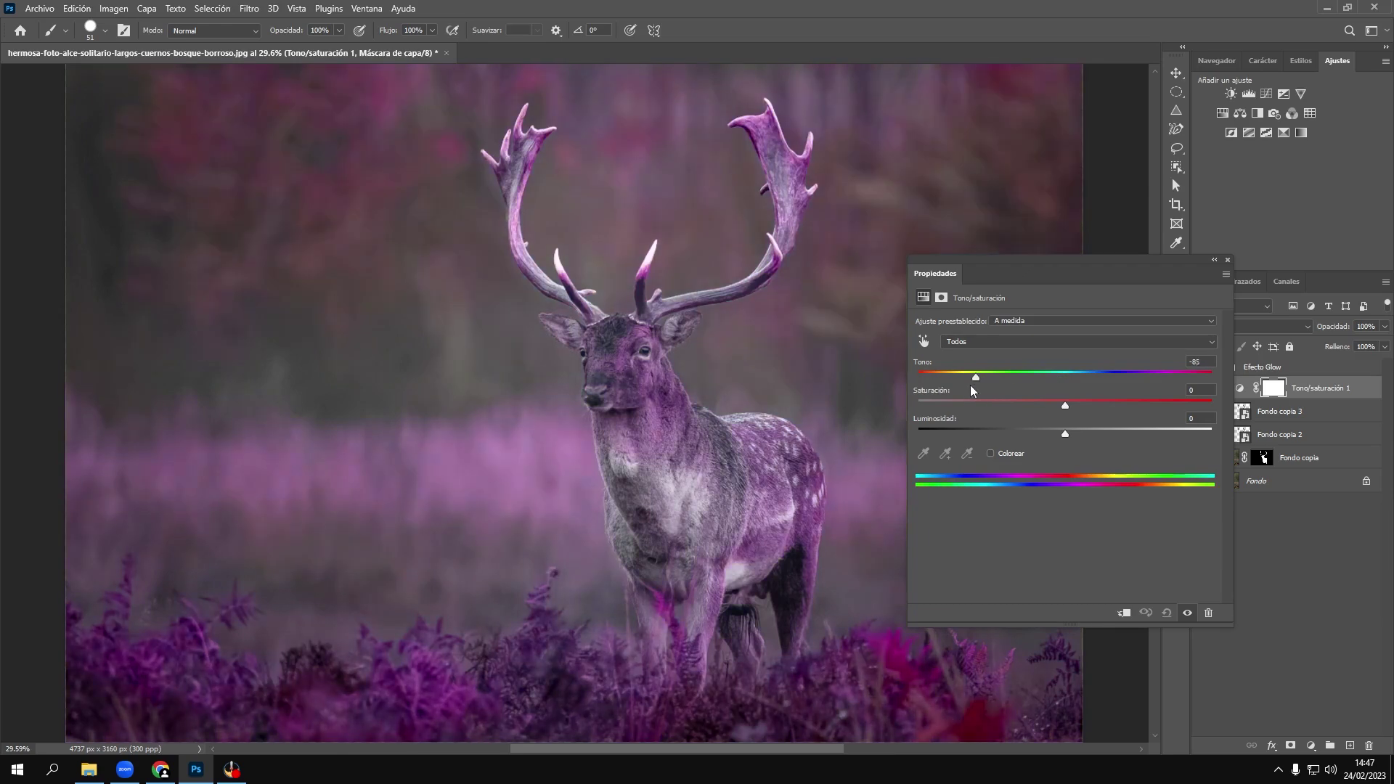
pyautogui.moveTo(1065, 378); pyautogui.dragTo(954, 387)
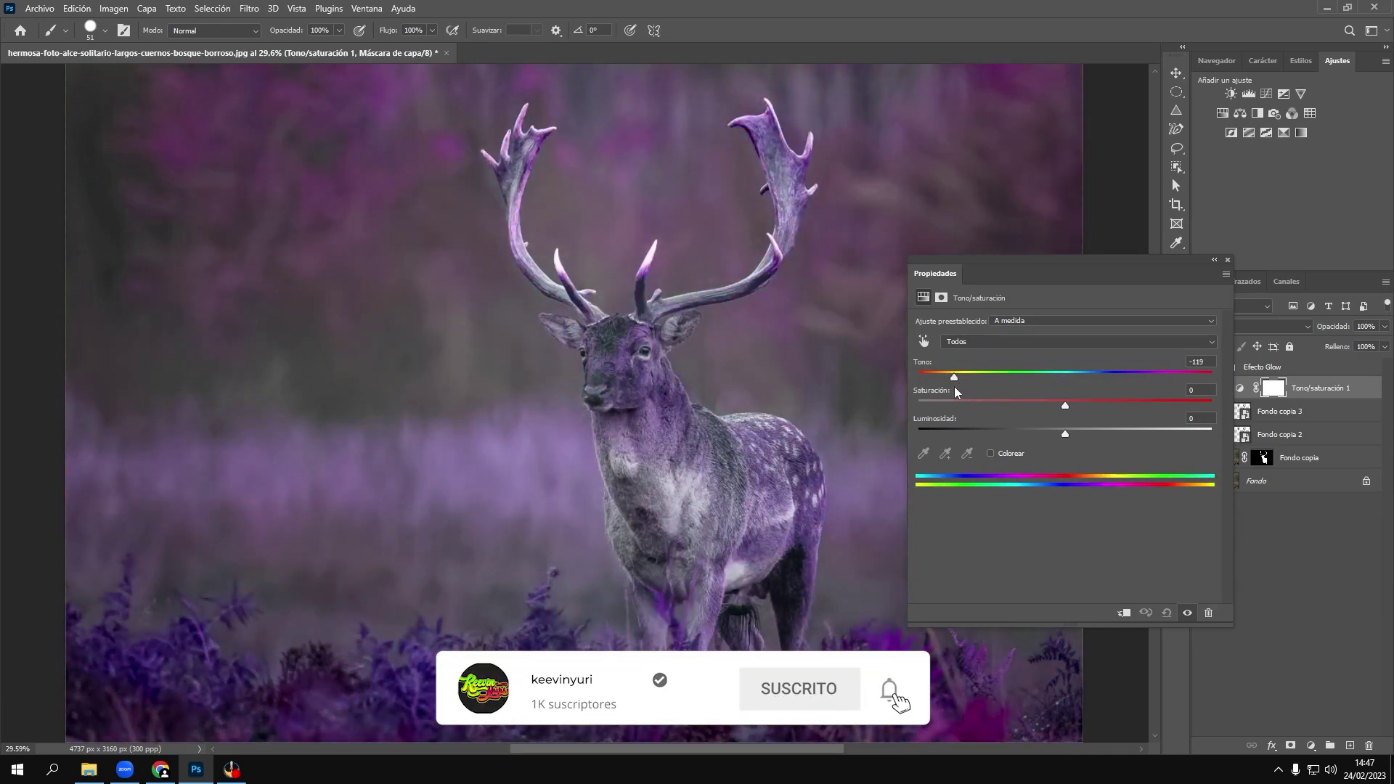
pyautogui.click(990, 453)
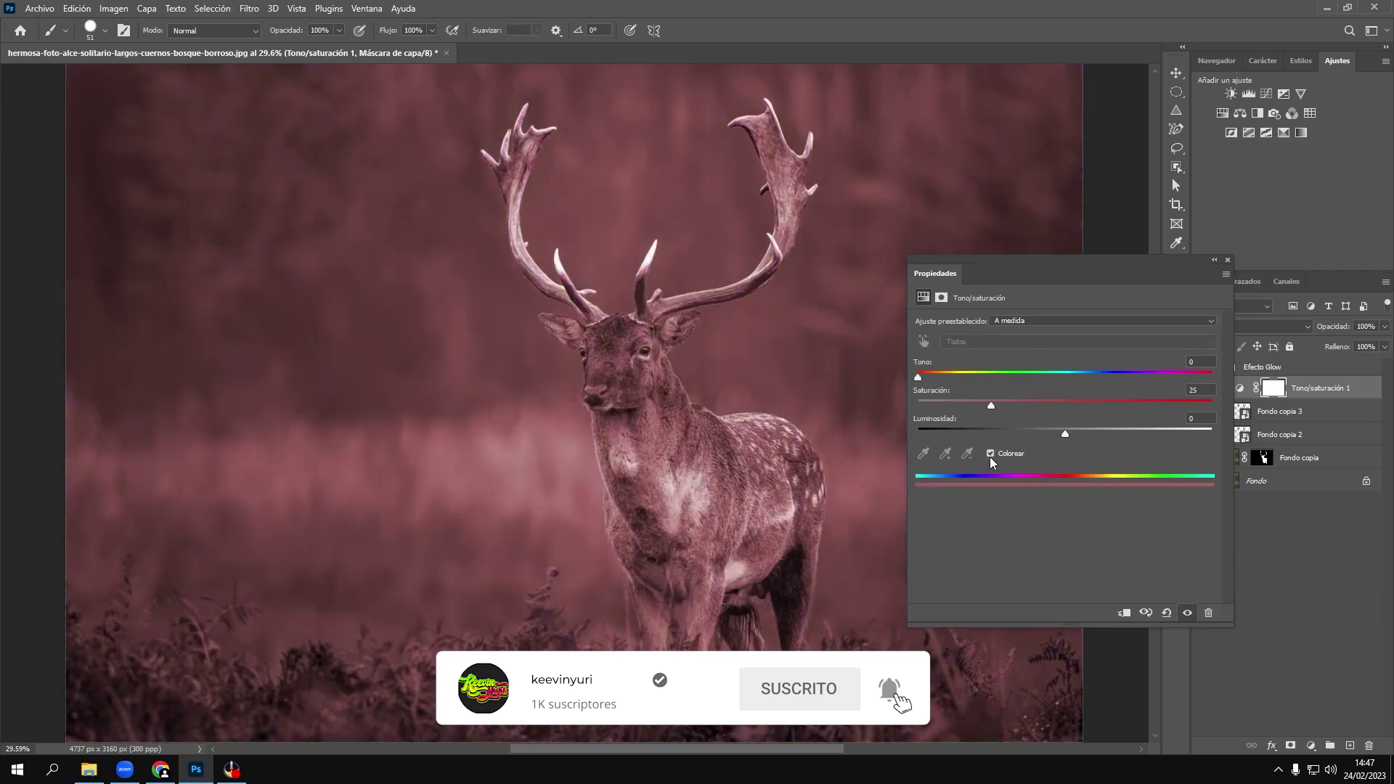
pyautogui.moveTo(919, 381); pyautogui.dragTo(944, 382)
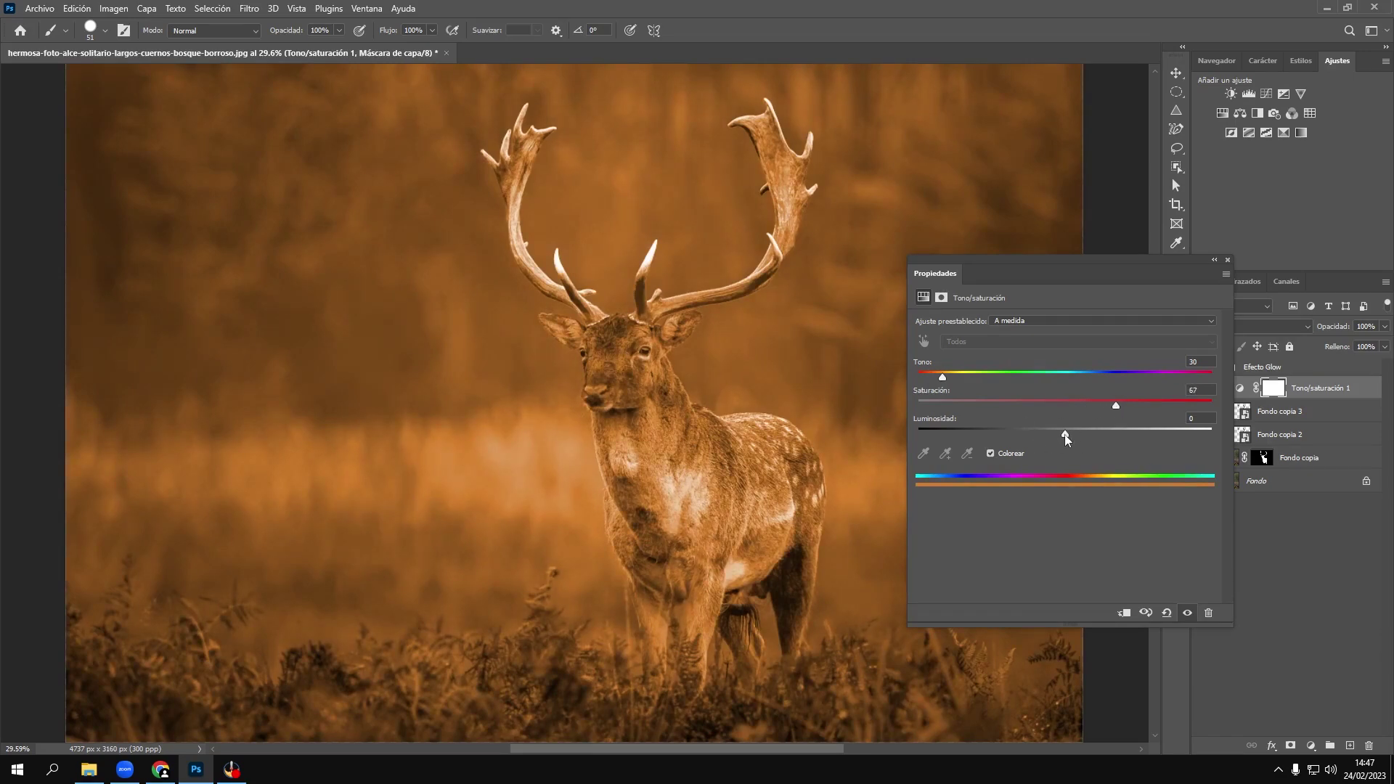
pyautogui.moveTo(1064, 434)
pyautogui.mouseDown()
pyautogui.moveTo(1040, 439)
pyautogui.moveTo(1077, 442)
pyautogui.mouseUp()
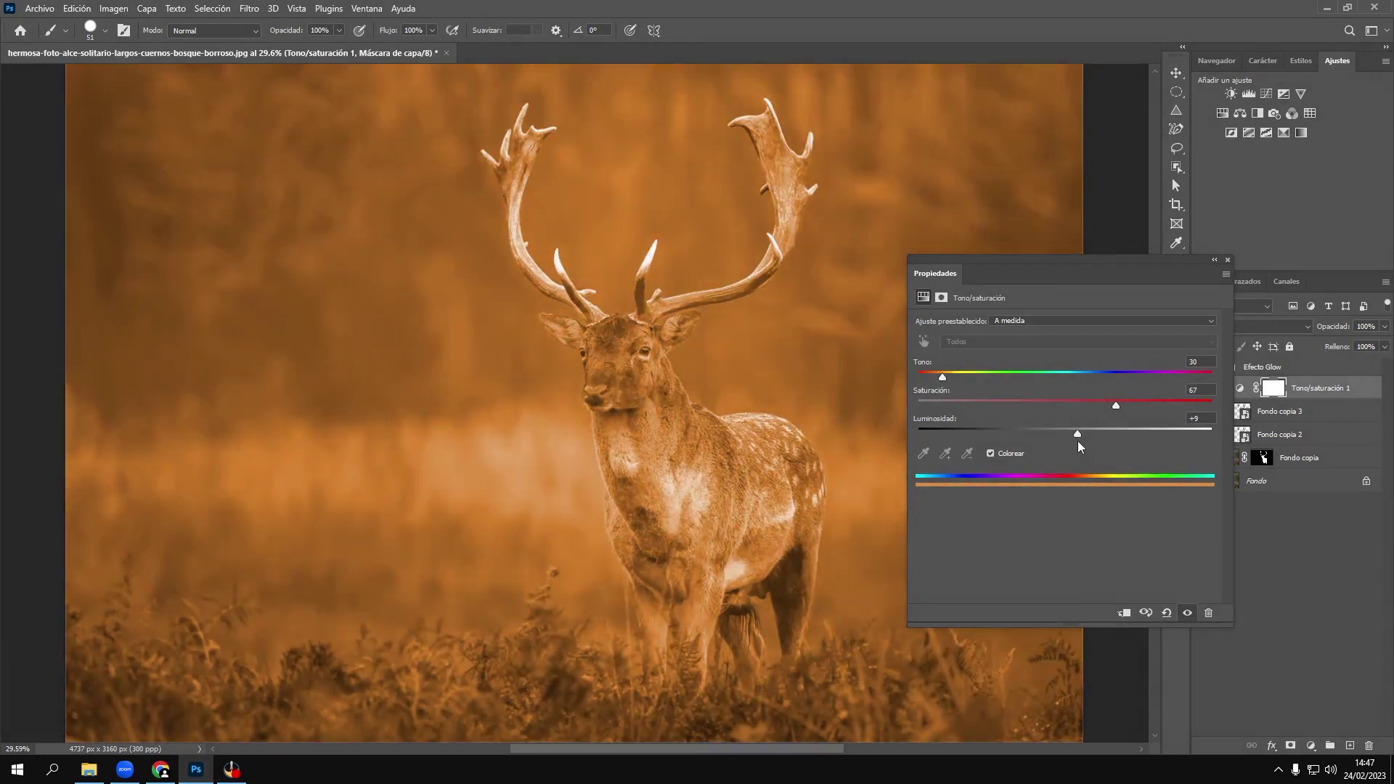
# Step: Clip the tint to the layer below and shift it to a brighter yellow-gold
pyautogui.click(1123, 613)
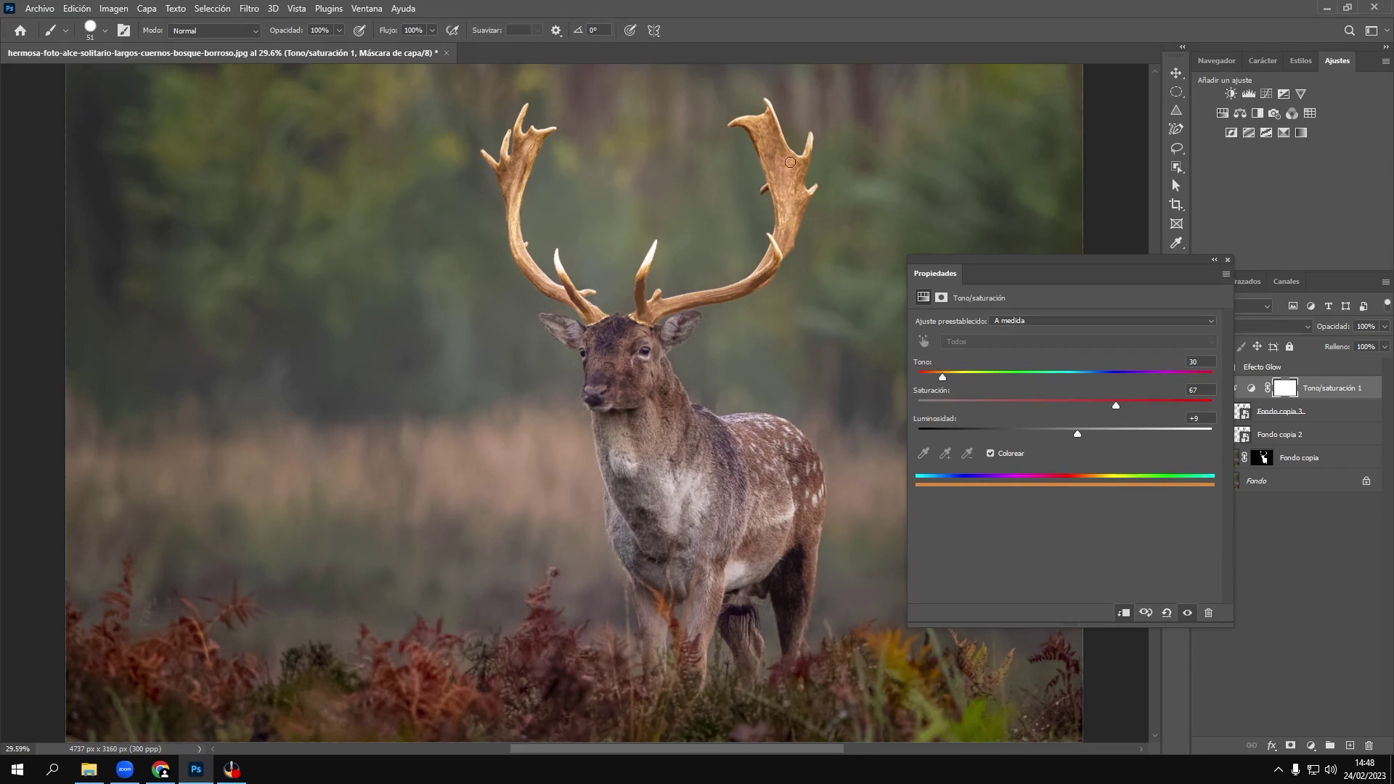
pyautogui.moveTo(943, 376)
pyautogui.mouseDown()
pyautogui.moveTo(969, 376)
pyautogui.moveTo(952, 379)
pyautogui.mouseUp()
pyautogui.moveTo(1077, 434)
pyautogui.mouseDown()
pyautogui.moveTo(1095, 434)
pyautogui.moveTo(1070, 433)
pyautogui.moveTo(1082, 433)
pyautogui.mouseUp()
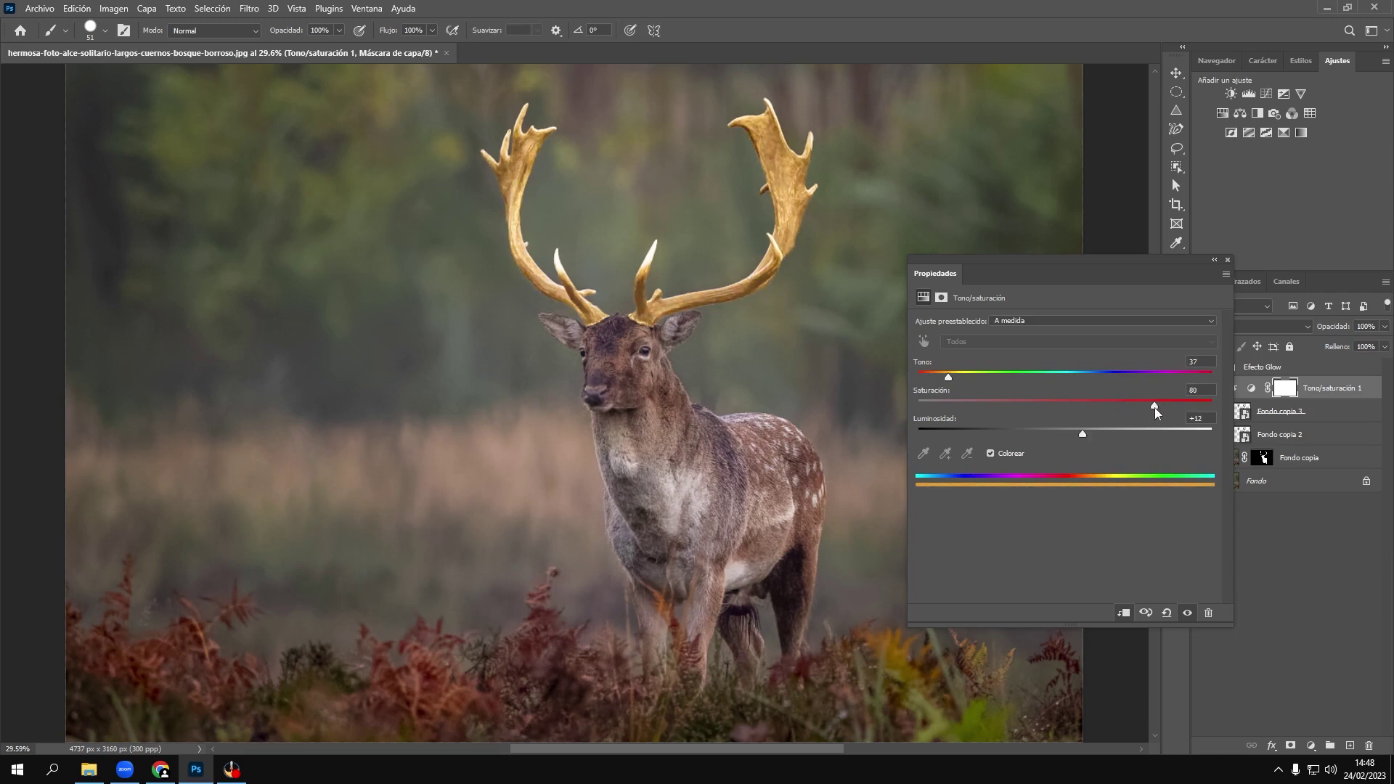
pyautogui.click(1227, 260)
# Step: Move Tono/saturación 1 above the Efecto Glow group and clip it to the group
pyautogui.click(1304, 581)
pyautogui.moveTo(1260, 399); pyautogui.dragTo(1227, 361)
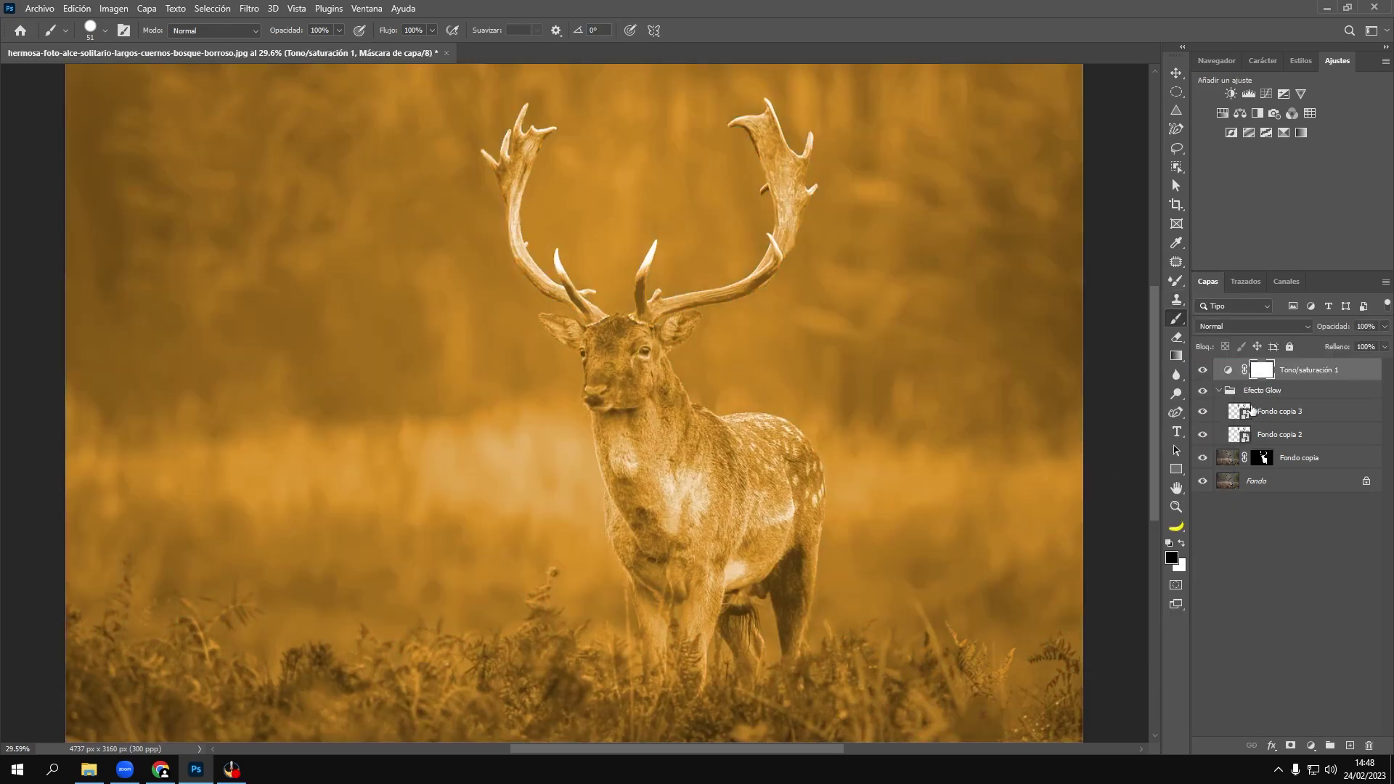
pyautogui.keyDown('alt'); pyautogui.click(1229, 374); pyautogui.keyUp('alt')
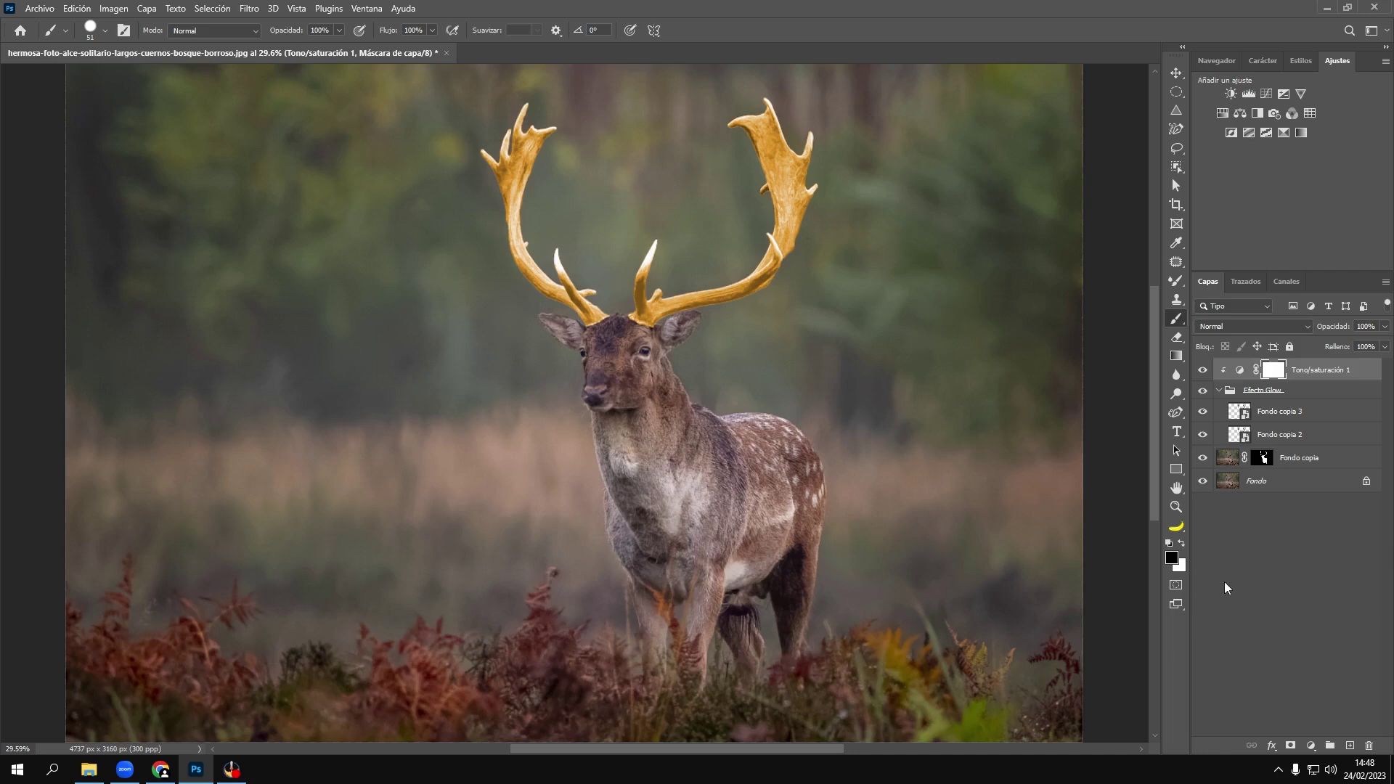
pyautogui.click(1272, 411)
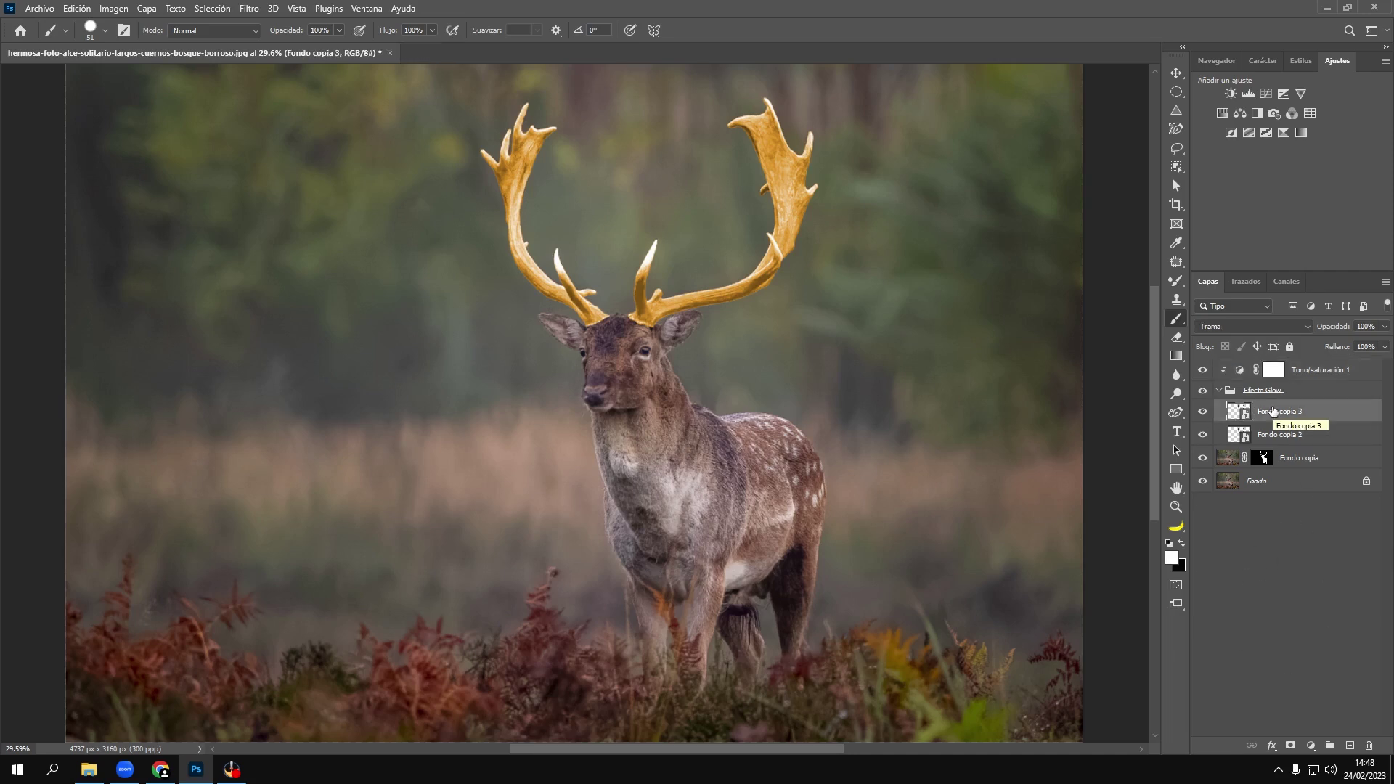
# Step: Apply a 10-pixel Gaussian Blur smart filter to Fondo copia 3
pyautogui.click(249, 9)
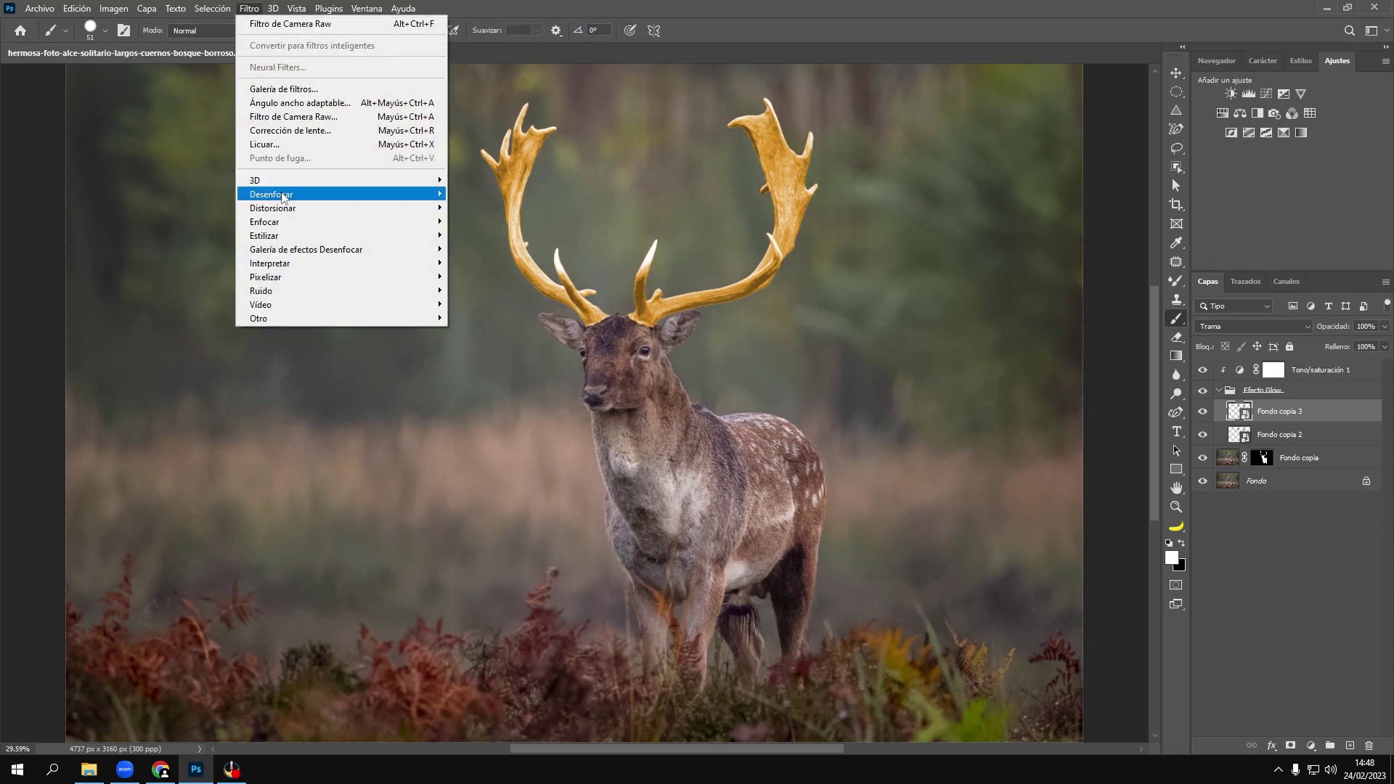
pyautogui.moveTo(271, 194)
pyautogui.click(548, 290)
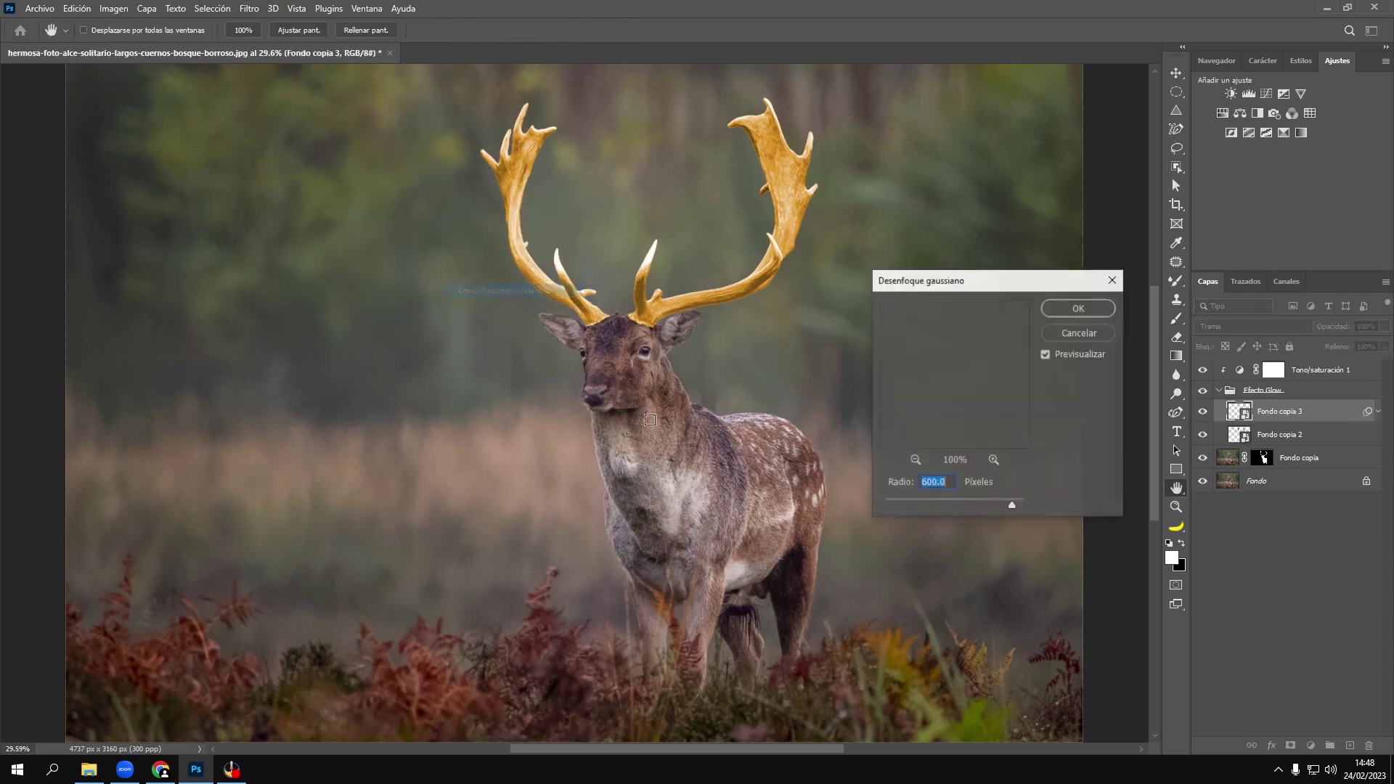
pyautogui.write('10')
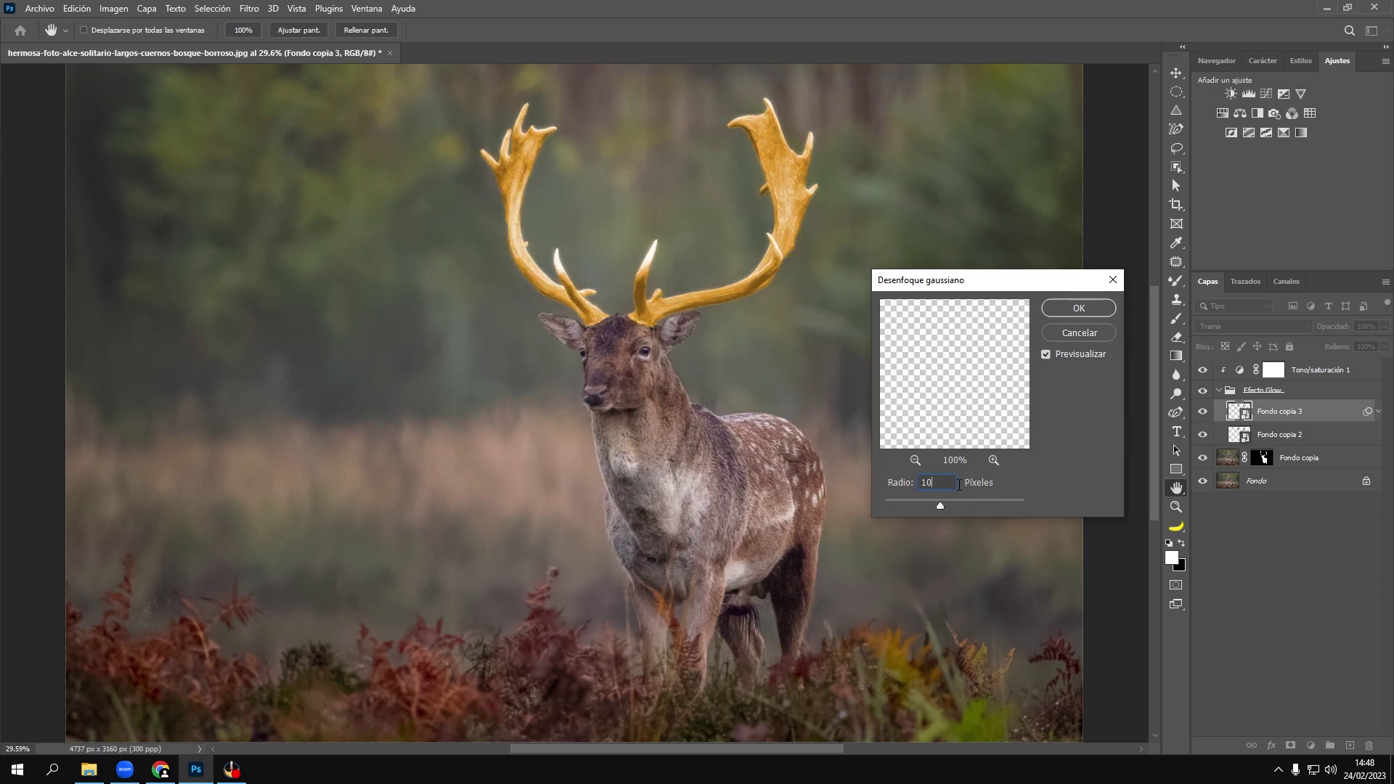
pyautogui.click(1064, 307)
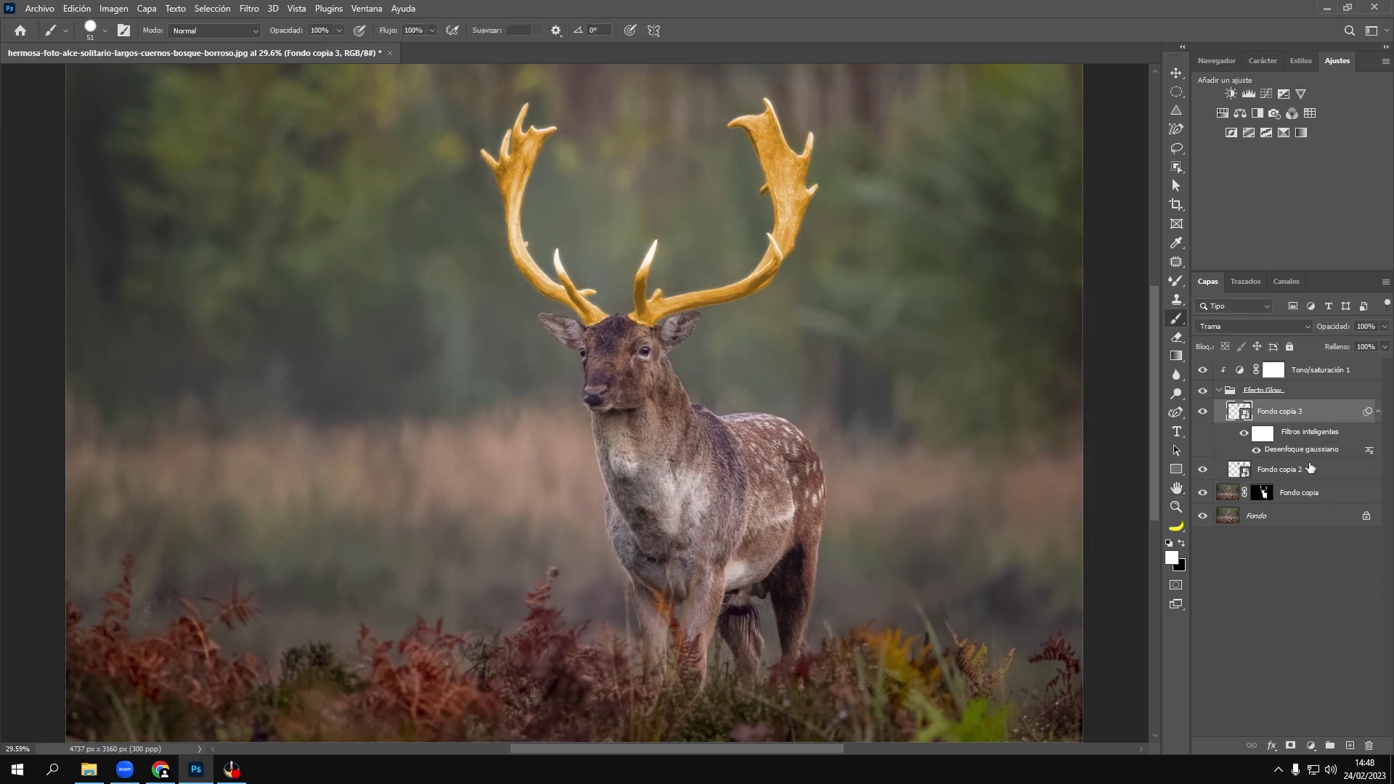
# Step: Duplicate the glow layer twice, giving the copies 20 px and 150 px blur radii
pyautogui.hotkey('ctrl', 'j')
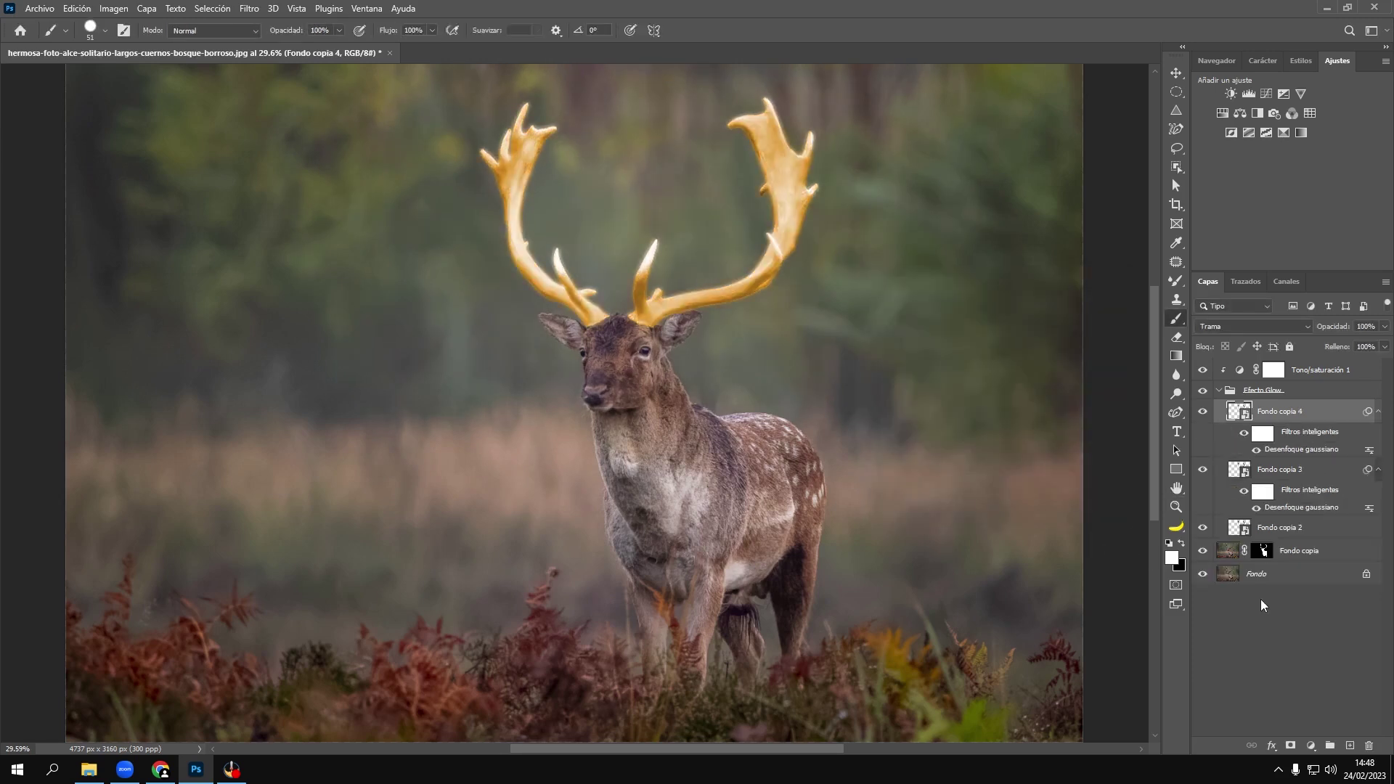
pyautogui.doubleClick(1284, 450)
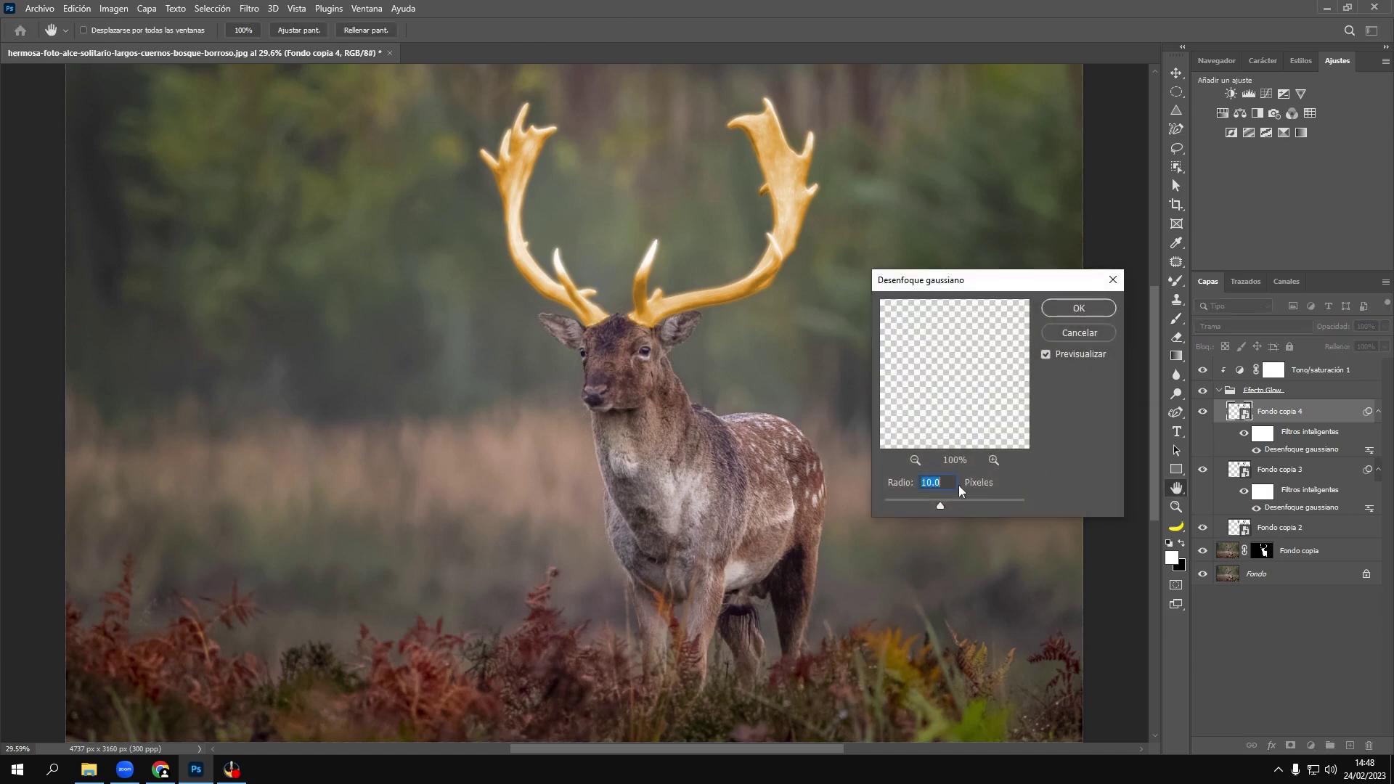
pyautogui.write('20')
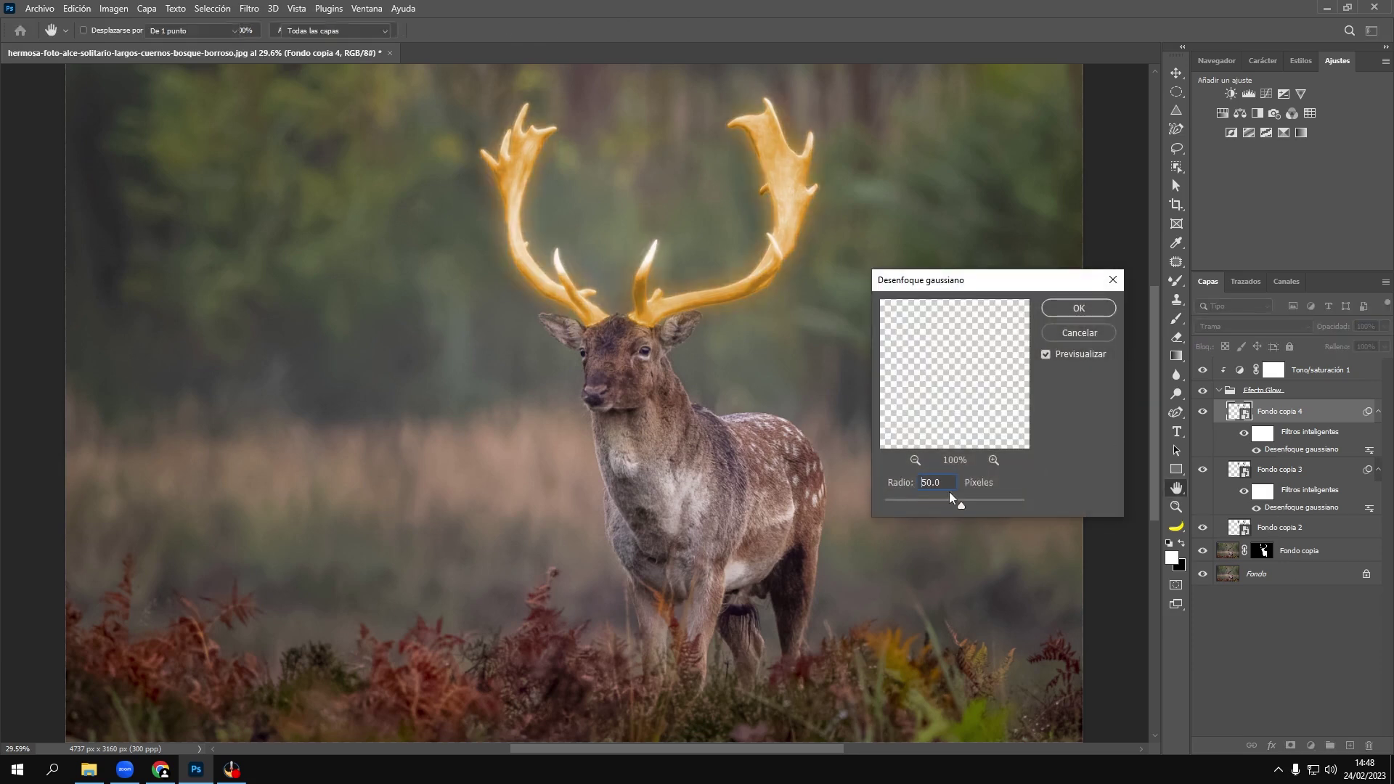
pyautogui.press('Return')
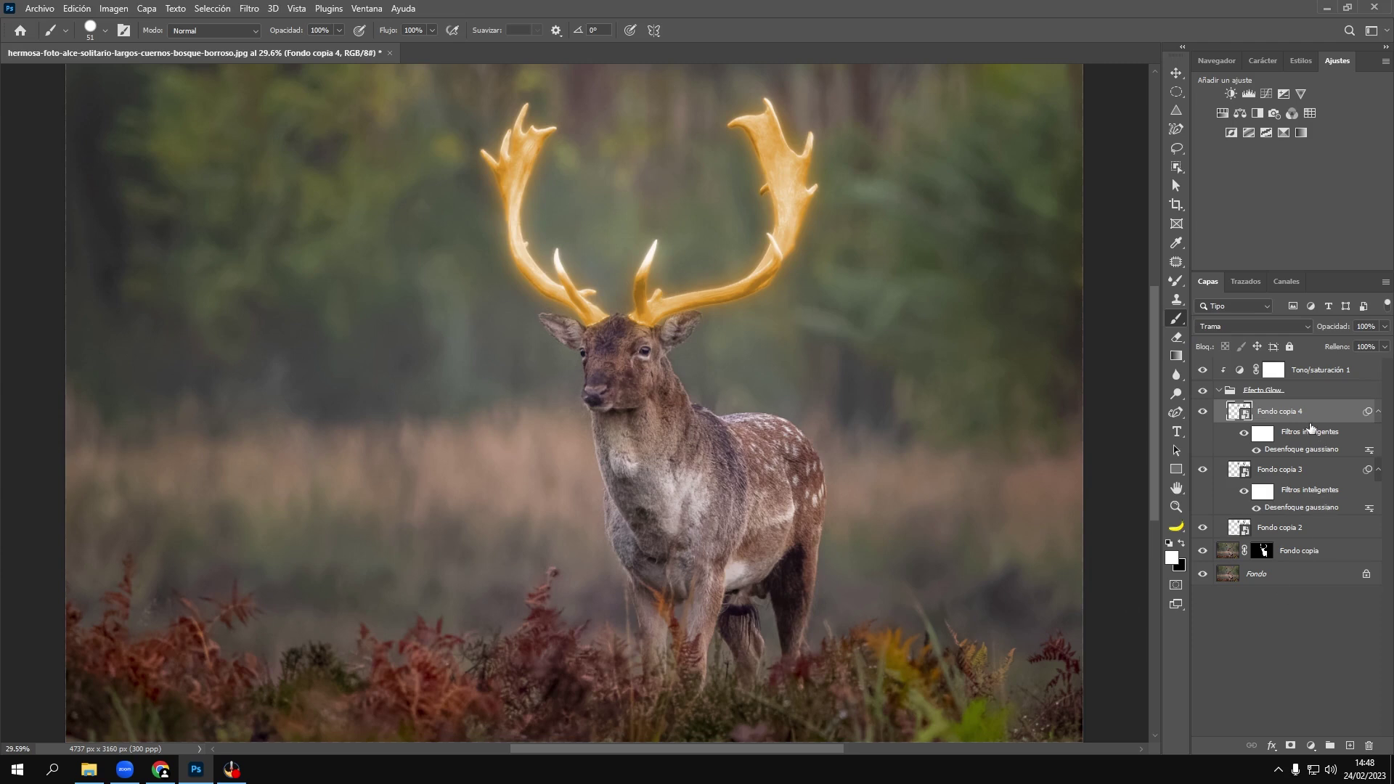
pyautogui.hotkey('ctrl', 'j')
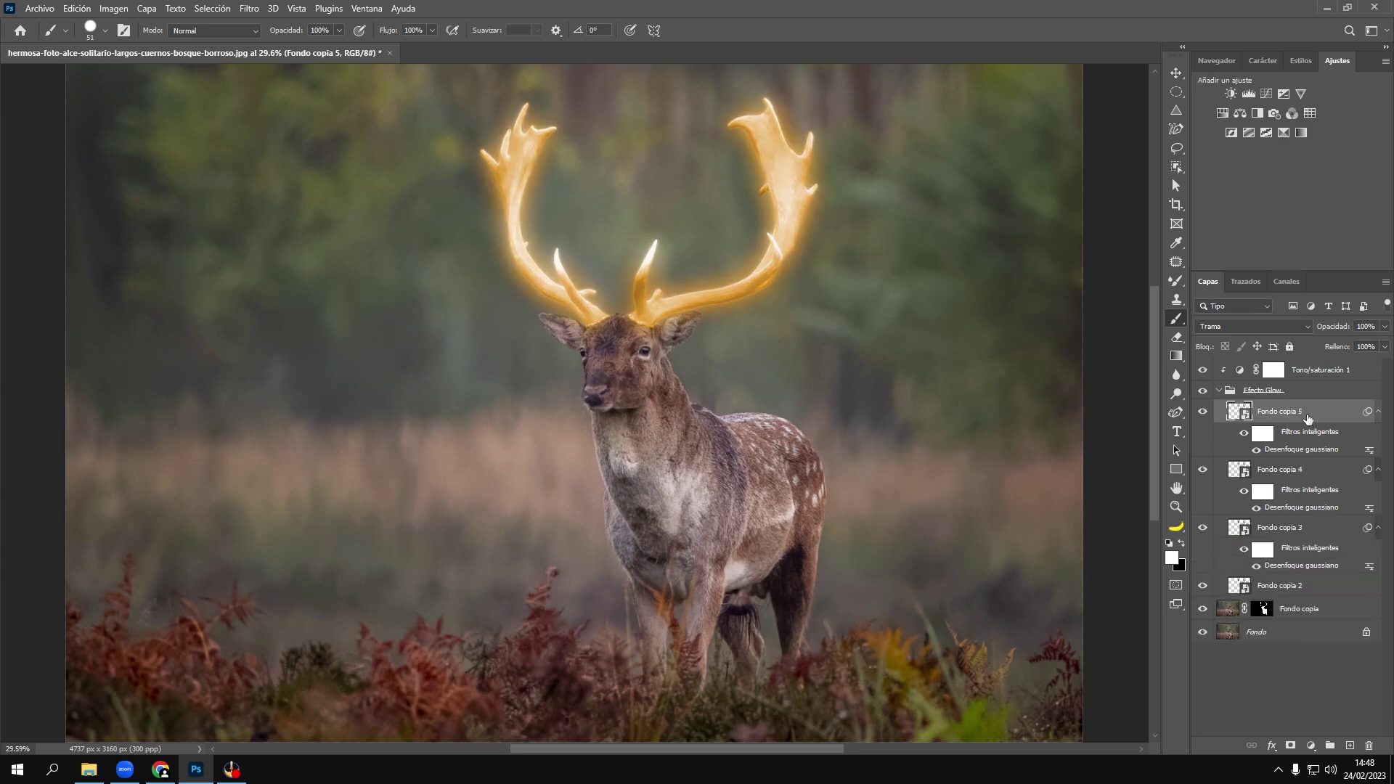
pyautogui.doubleClick(1287, 450)
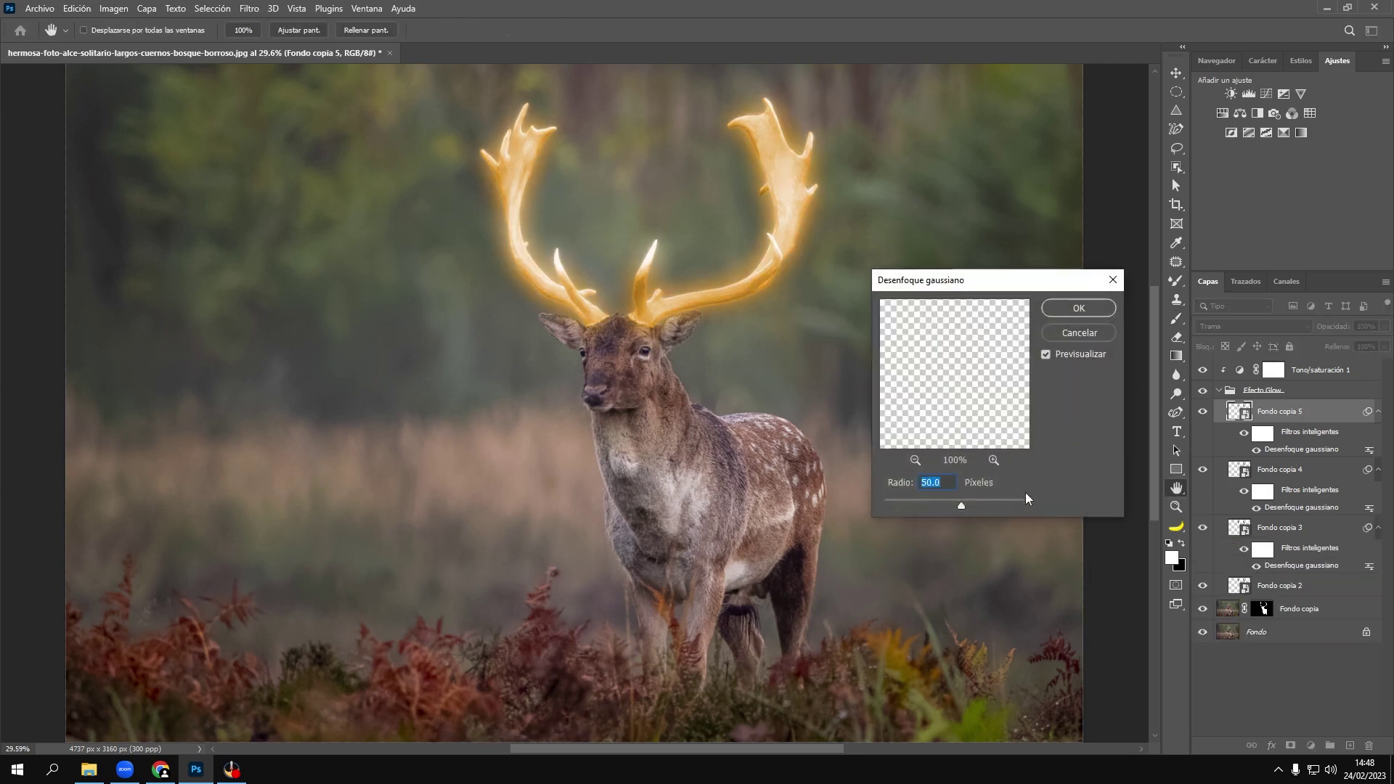
pyautogui.write('150')
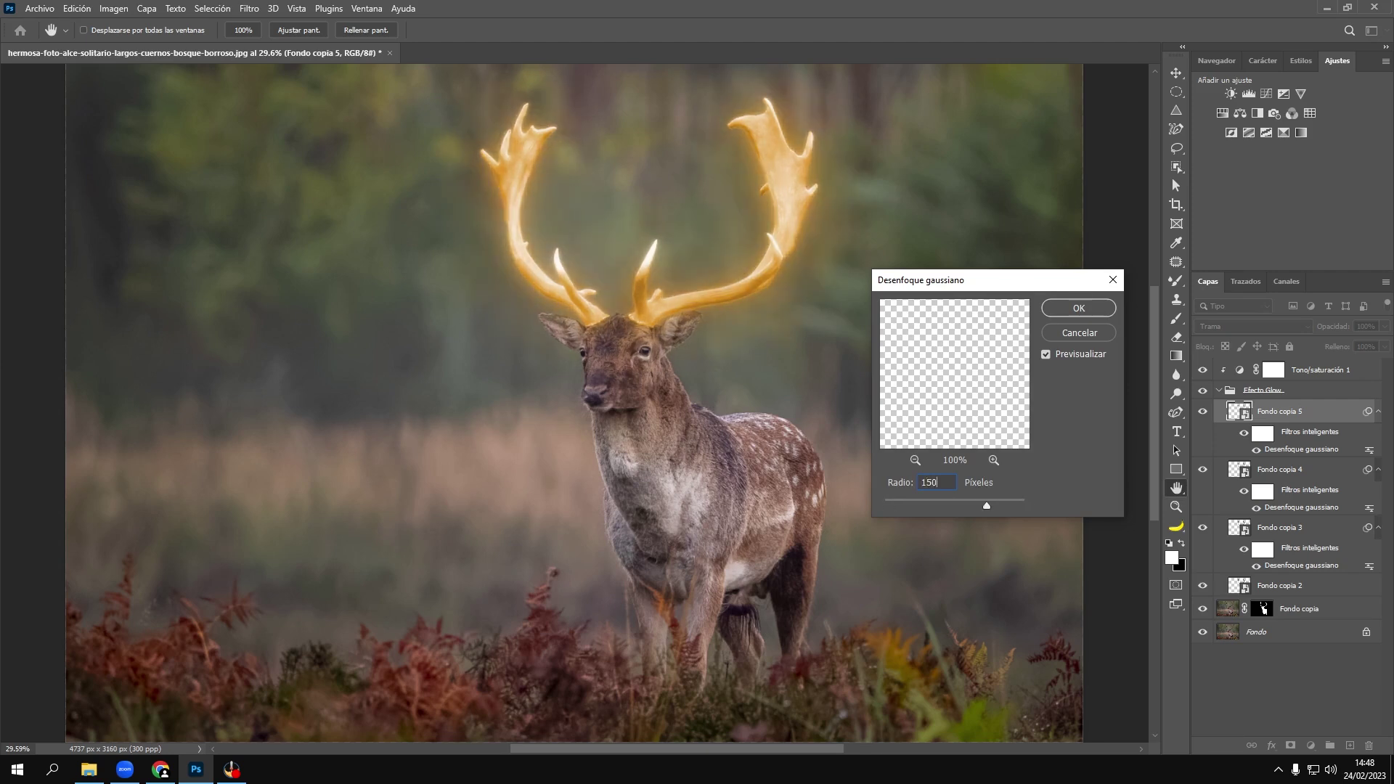
pyautogui.press('Return')
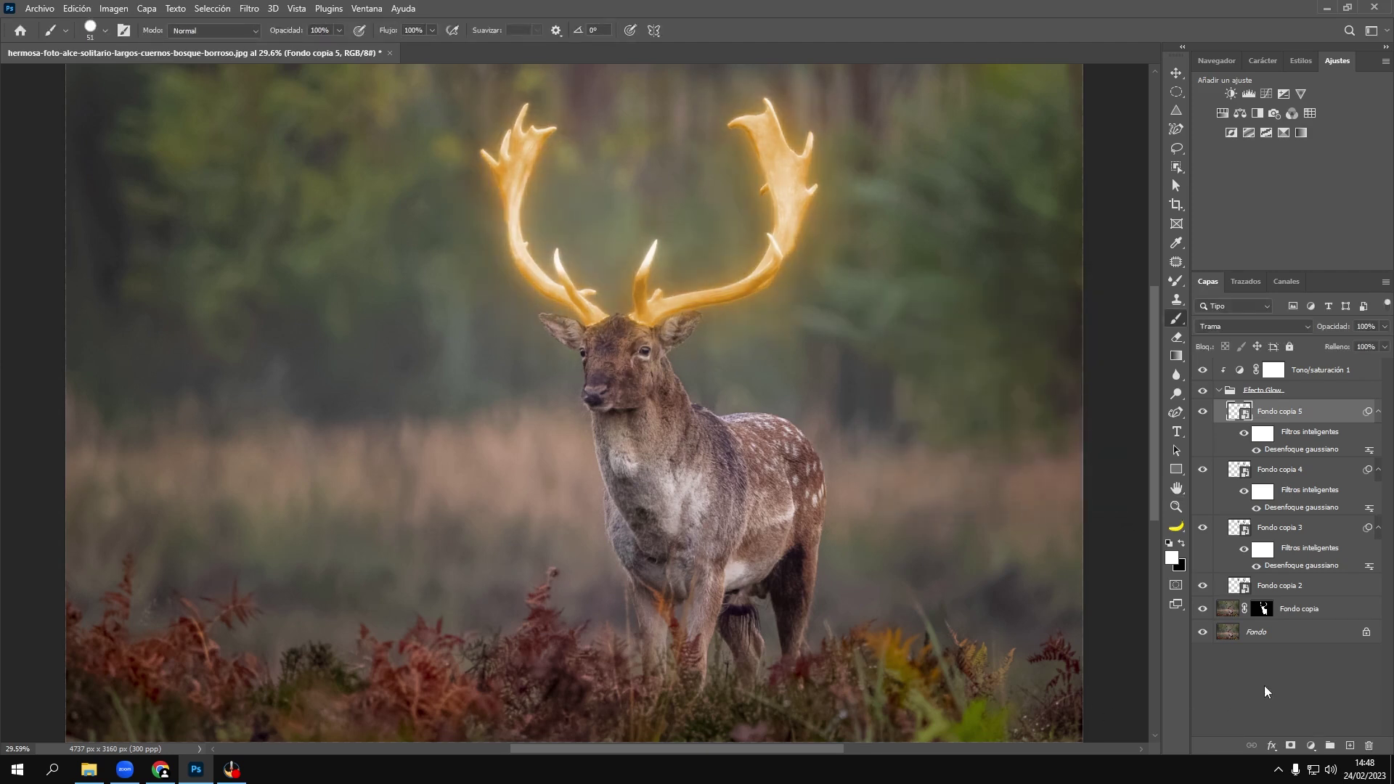
# Step: Add two more glow copies blurred at 300 px and 100 px, then collapse Efecto Glow
pyautogui.hotkey('ctrl', 'j')
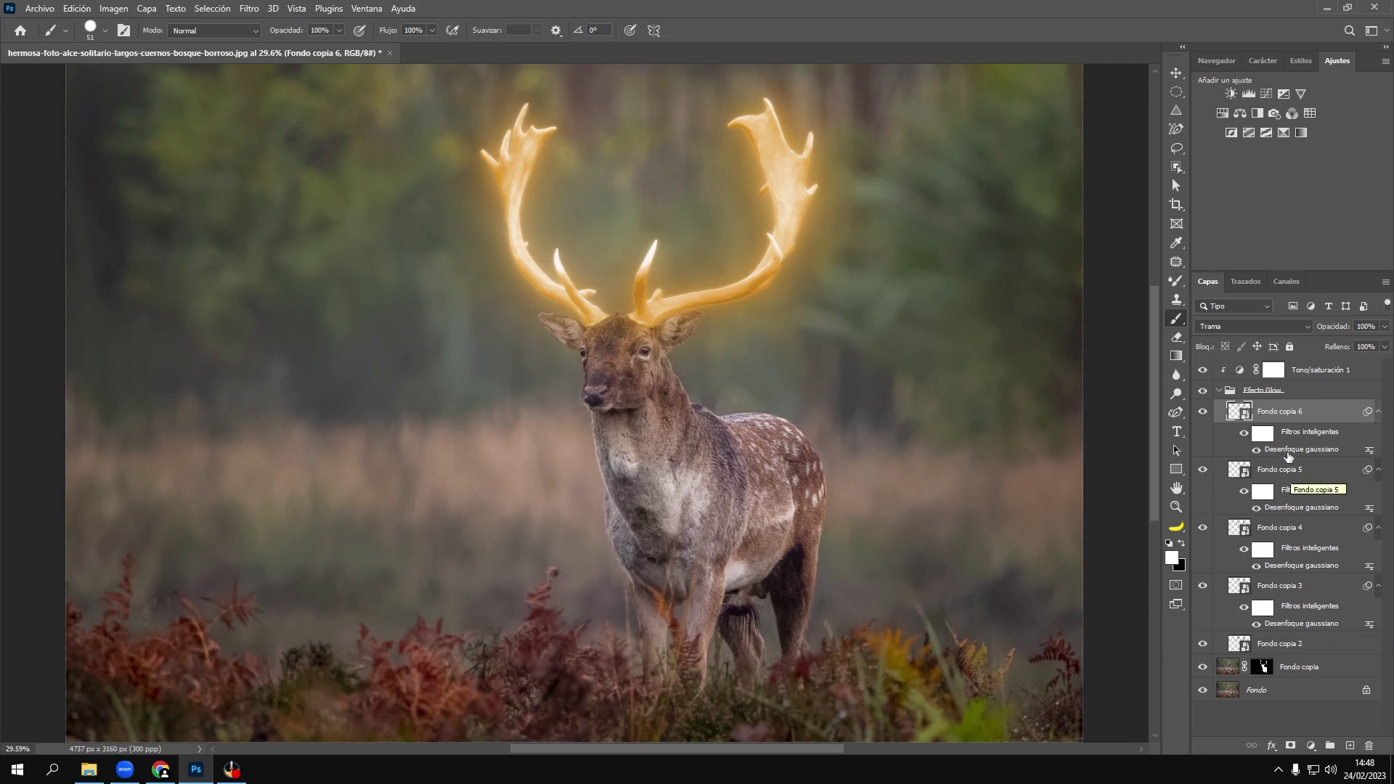
pyautogui.doubleClick(1289, 450)
pyautogui.write('3')
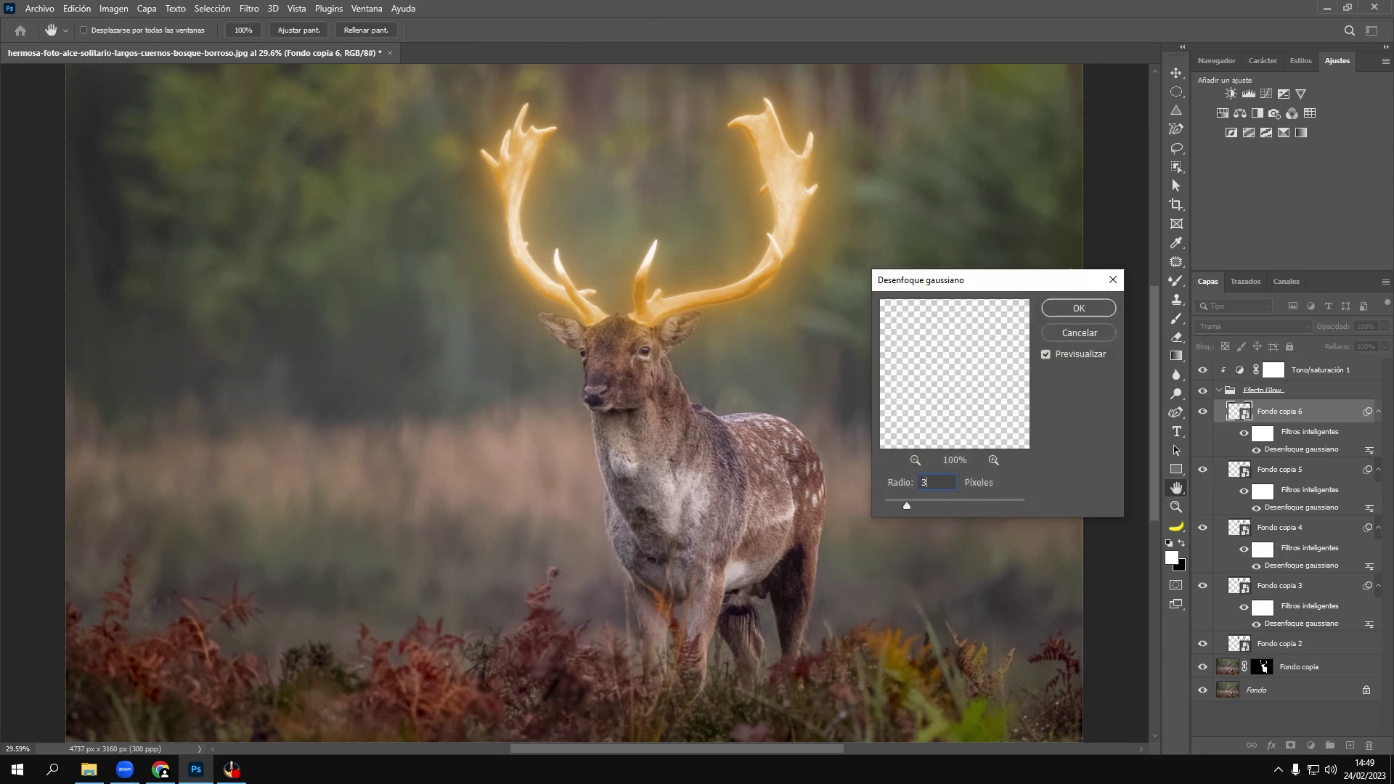
pyautogui.write('00')
pyautogui.press('Return')
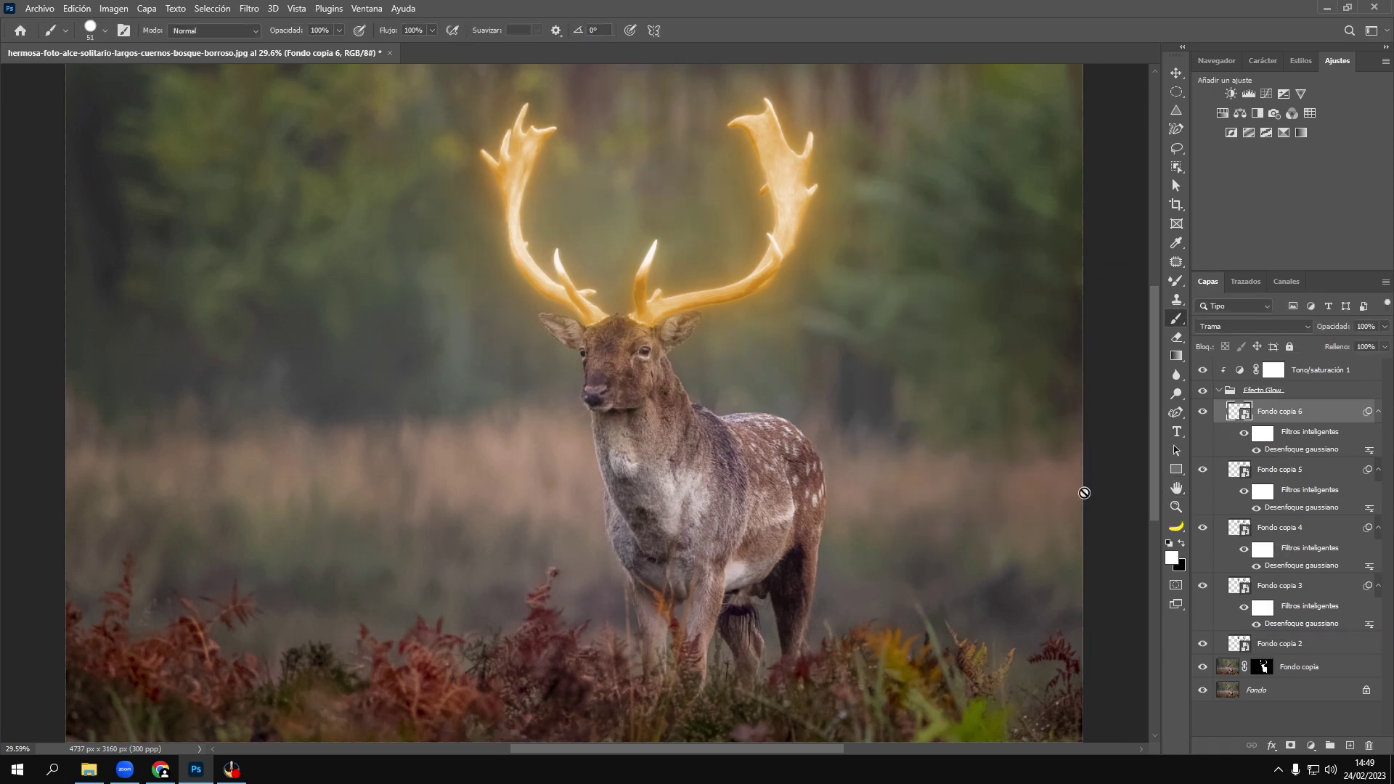
pyautogui.hotkey('ctrl', 'j')
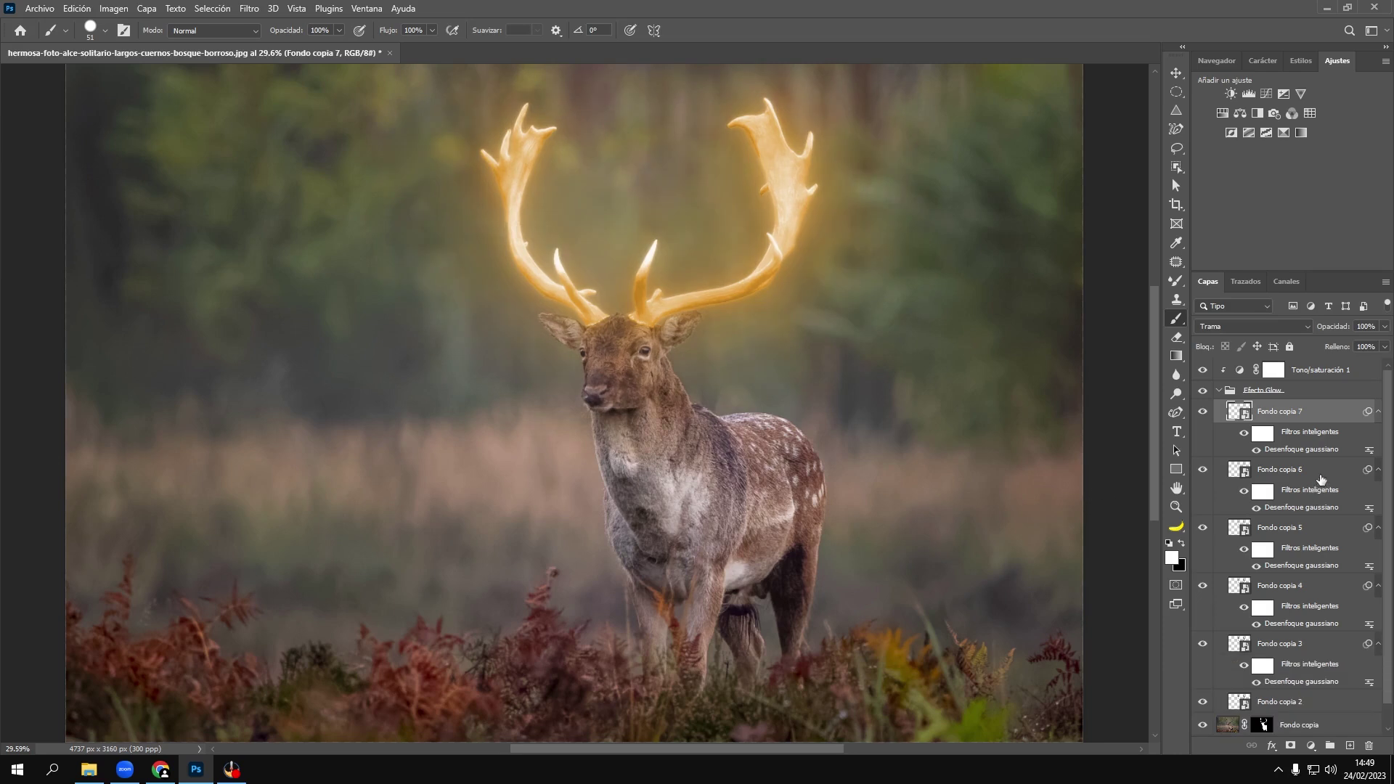
pyautogui.doubleClick(1300, 450)
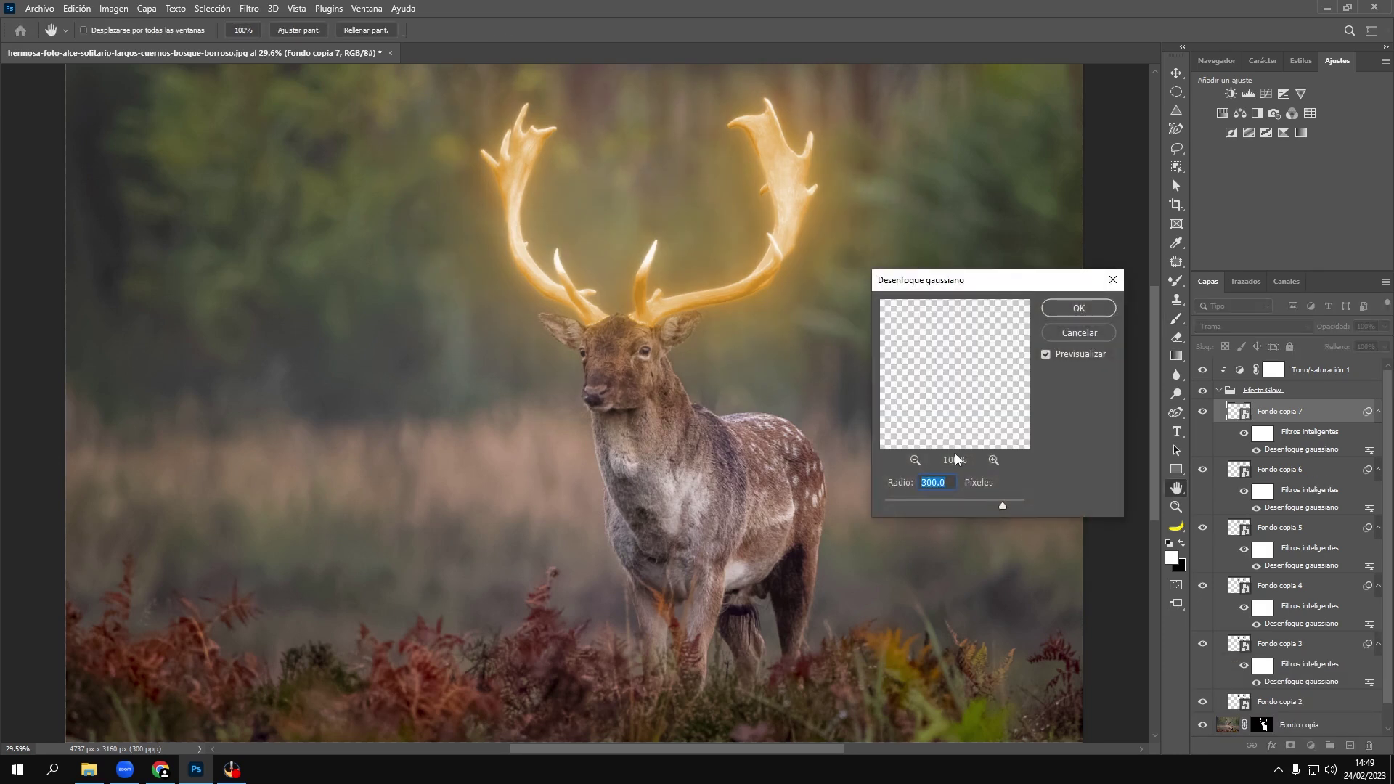
pyautogui.write('100')
pyautogui.press('Return')
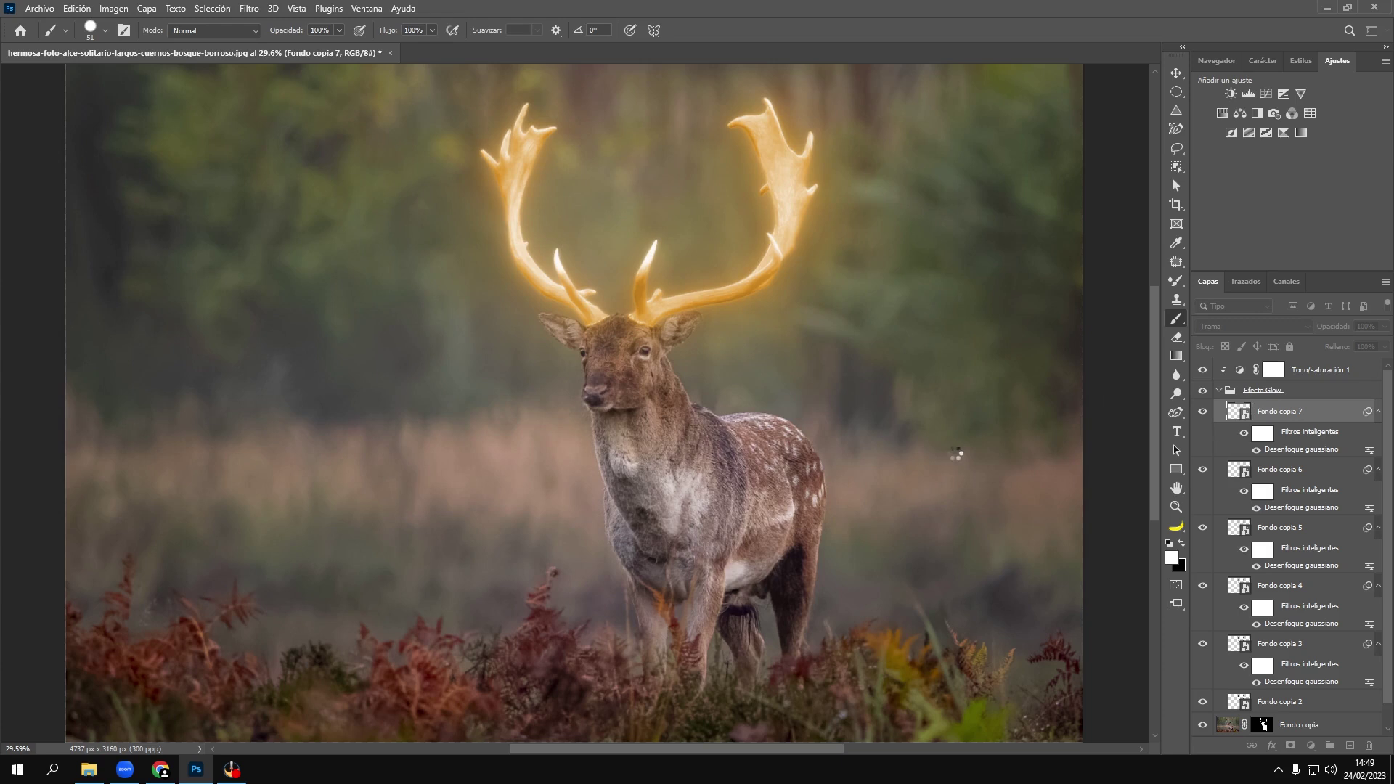
pyautogui.click(1270, 390)
pyautogui.click(1219, 390)
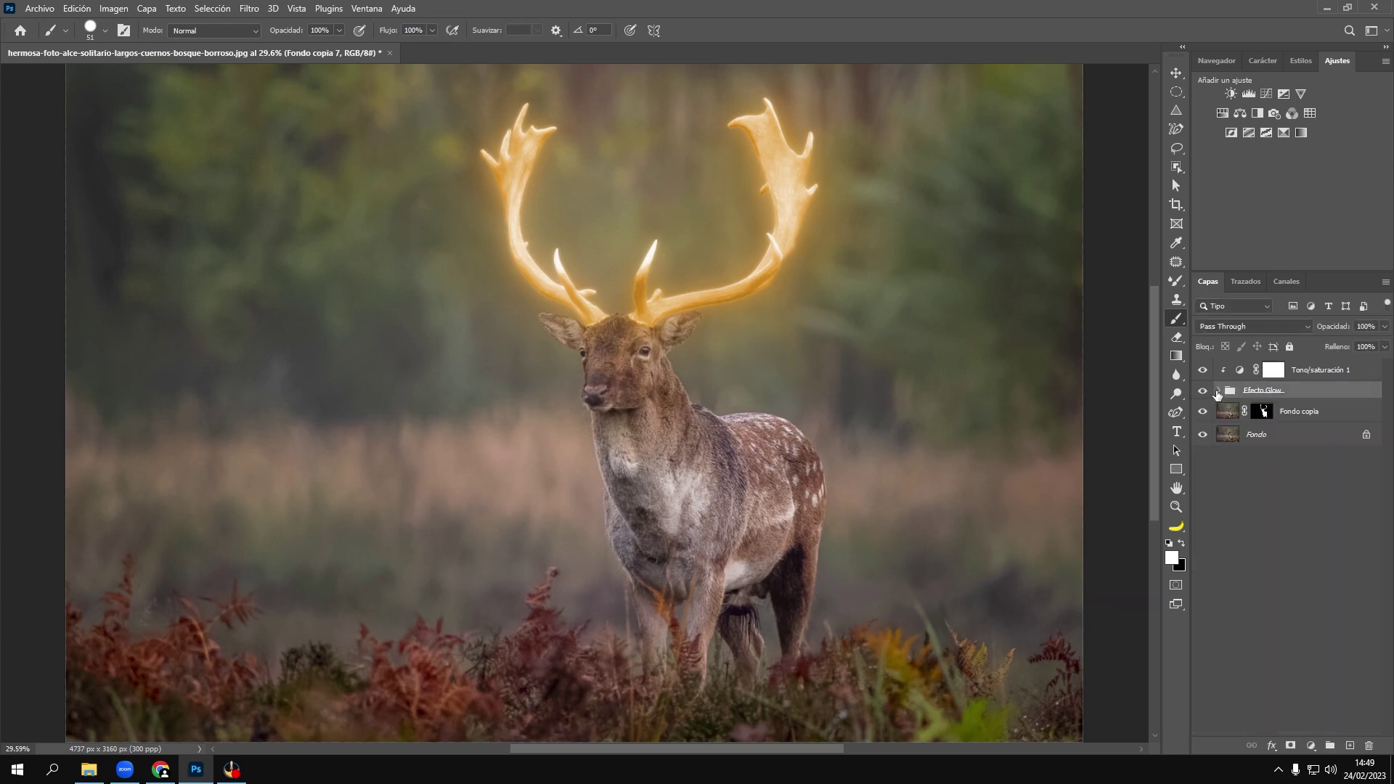
# Step: Add a Color Lookup adjustment above the Fondo layer using the Moonlight.3DL look
pyautogui.click(1258, 489)
pyautogui.scroll(-1, 673, 410)
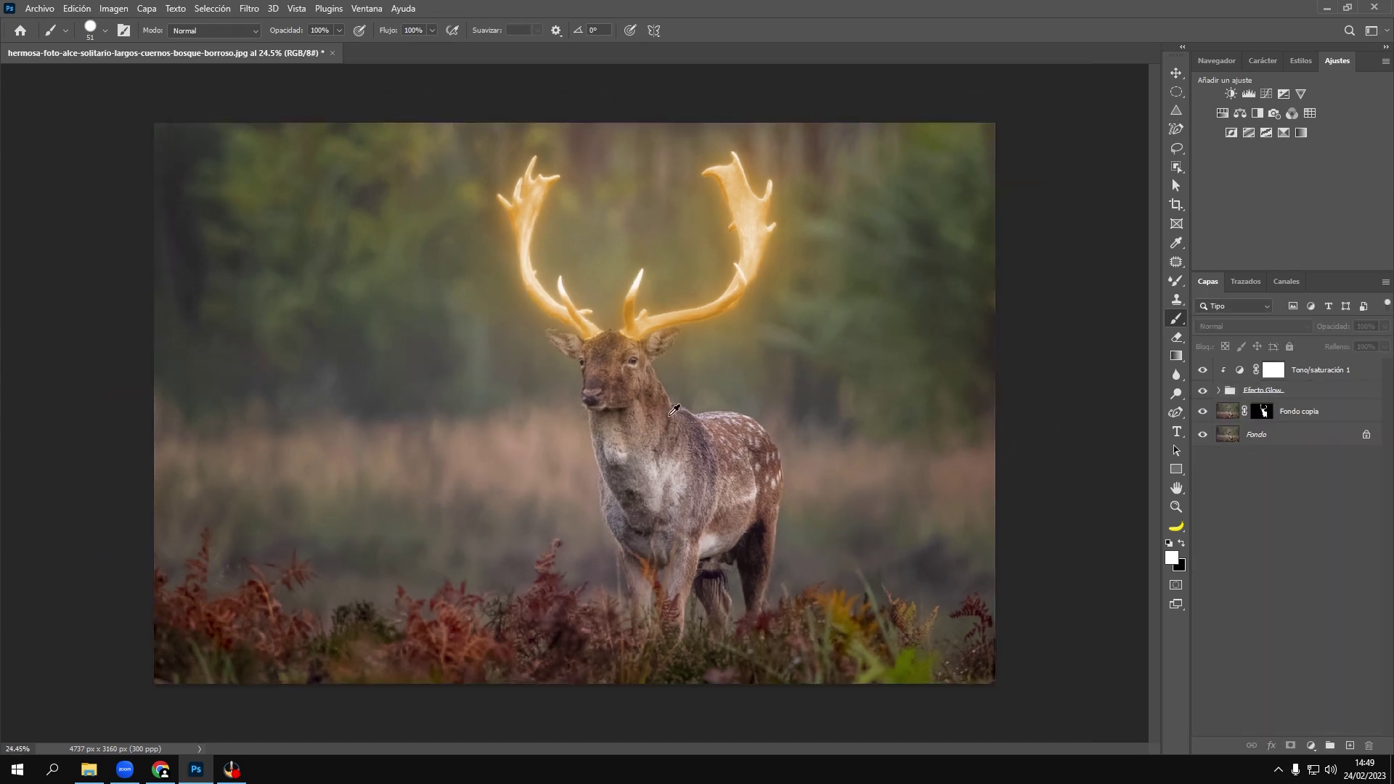
pyautogui.scroll(1, 599, 323)
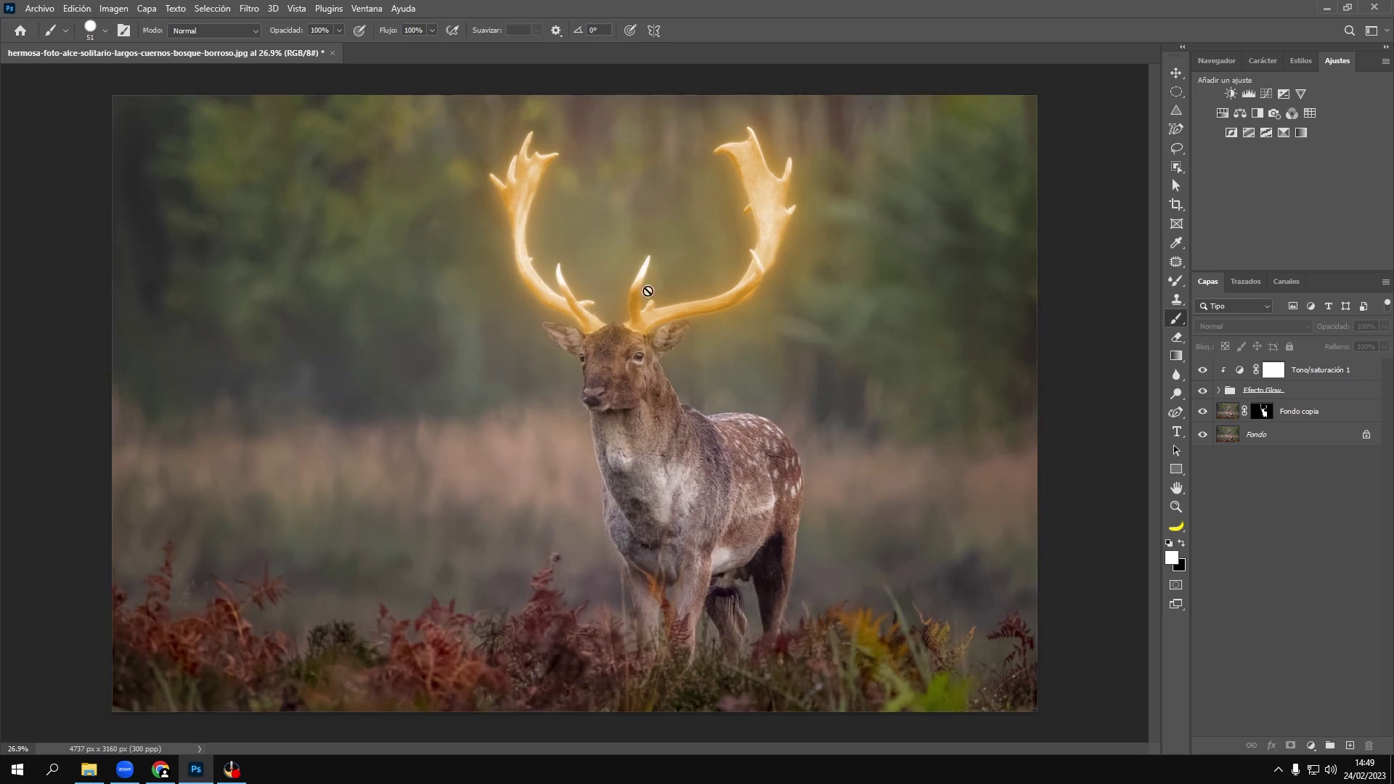
pyautogui.click(1253, 437)
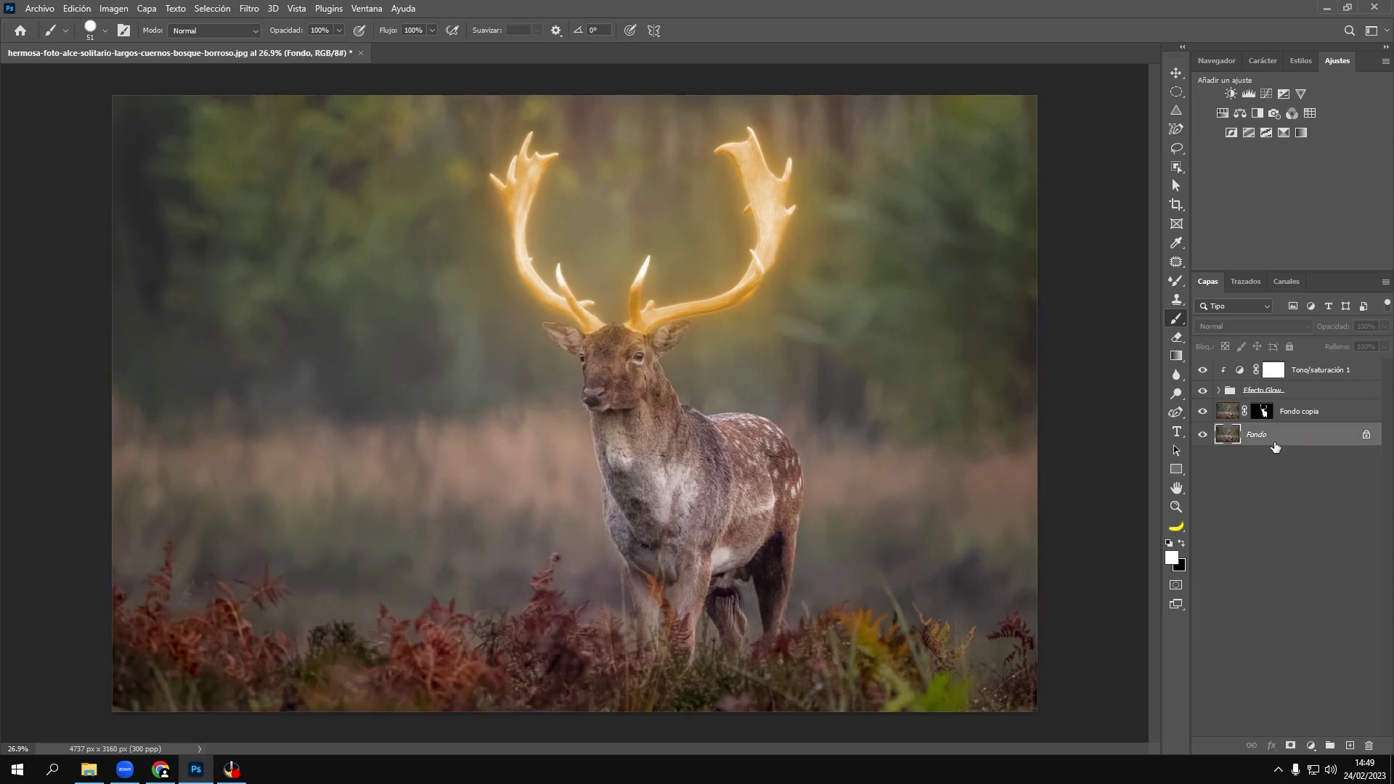
pyautogui.click(1311, 746)
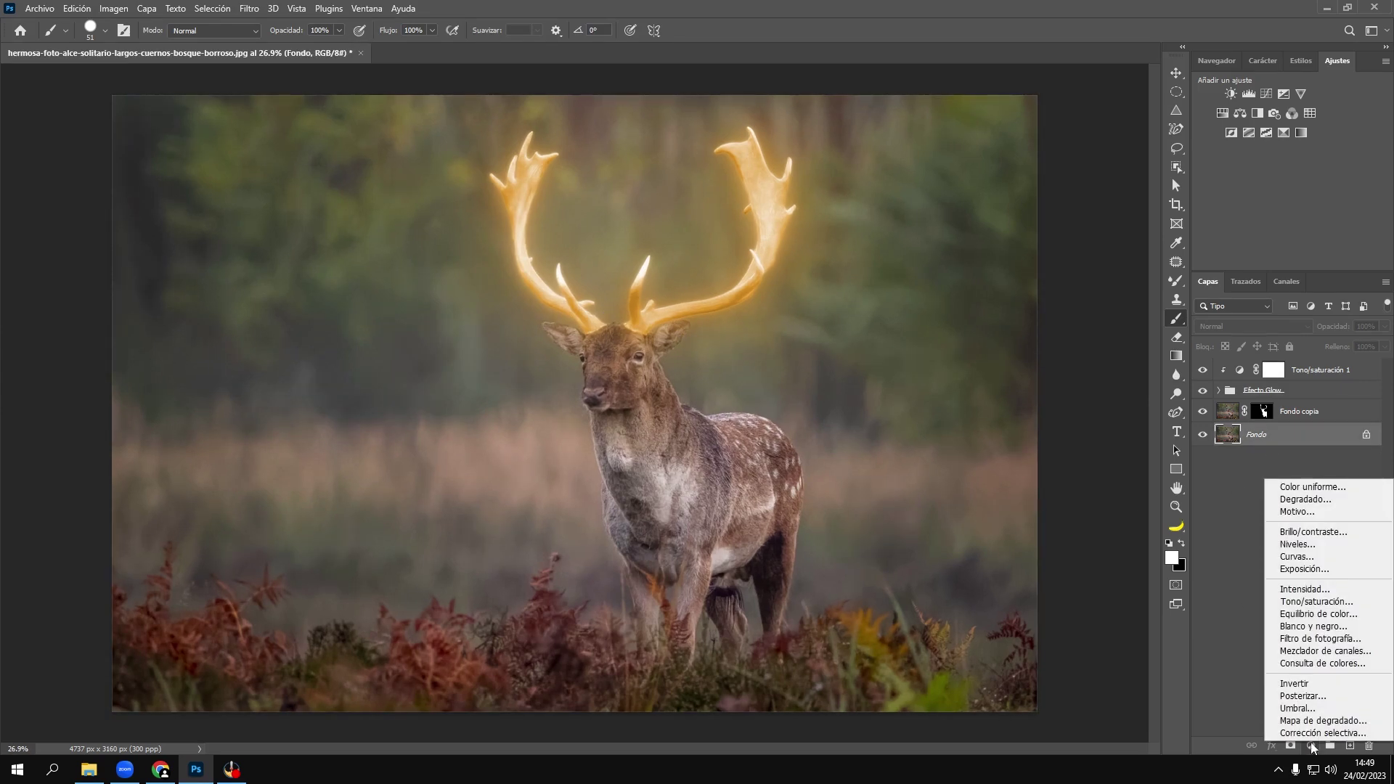
pyautogui.click(1295, 665)
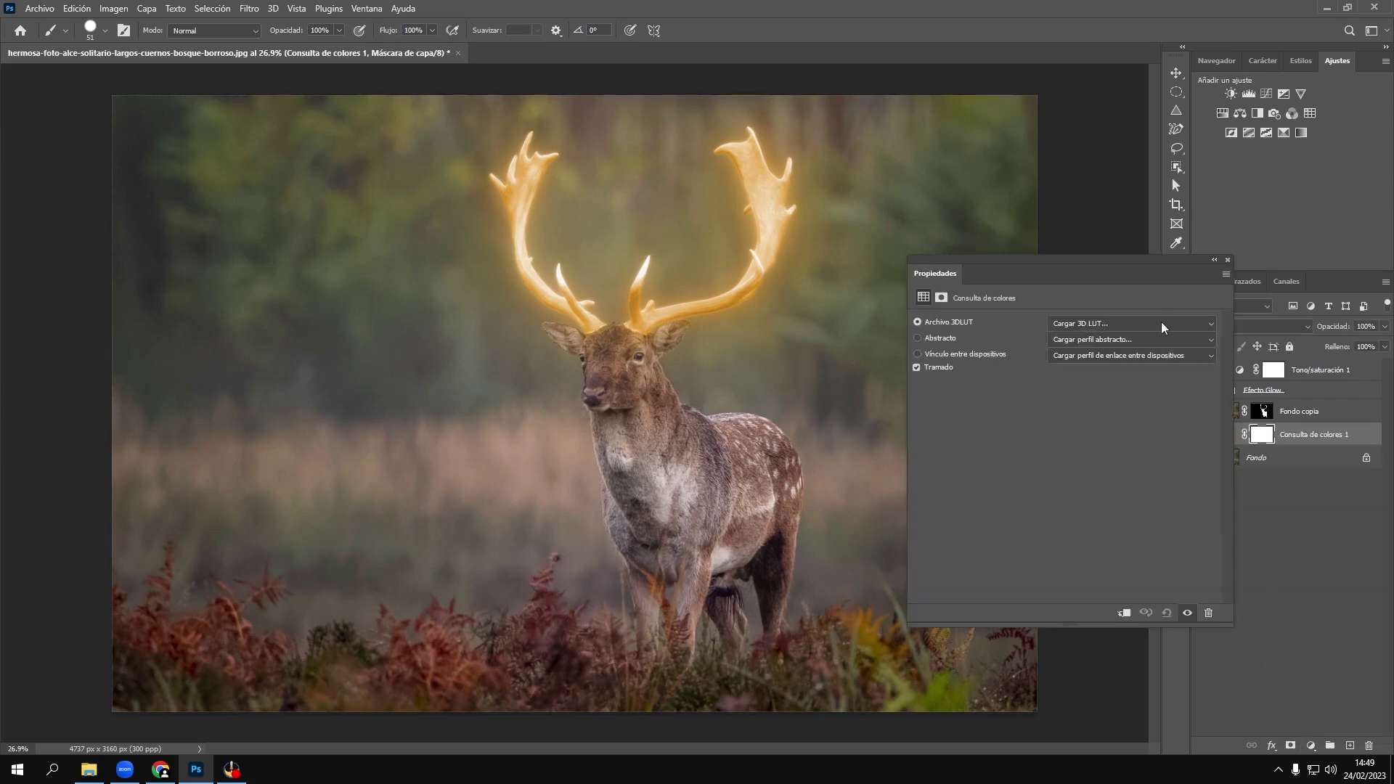
pyautogui.click(1161, 323)
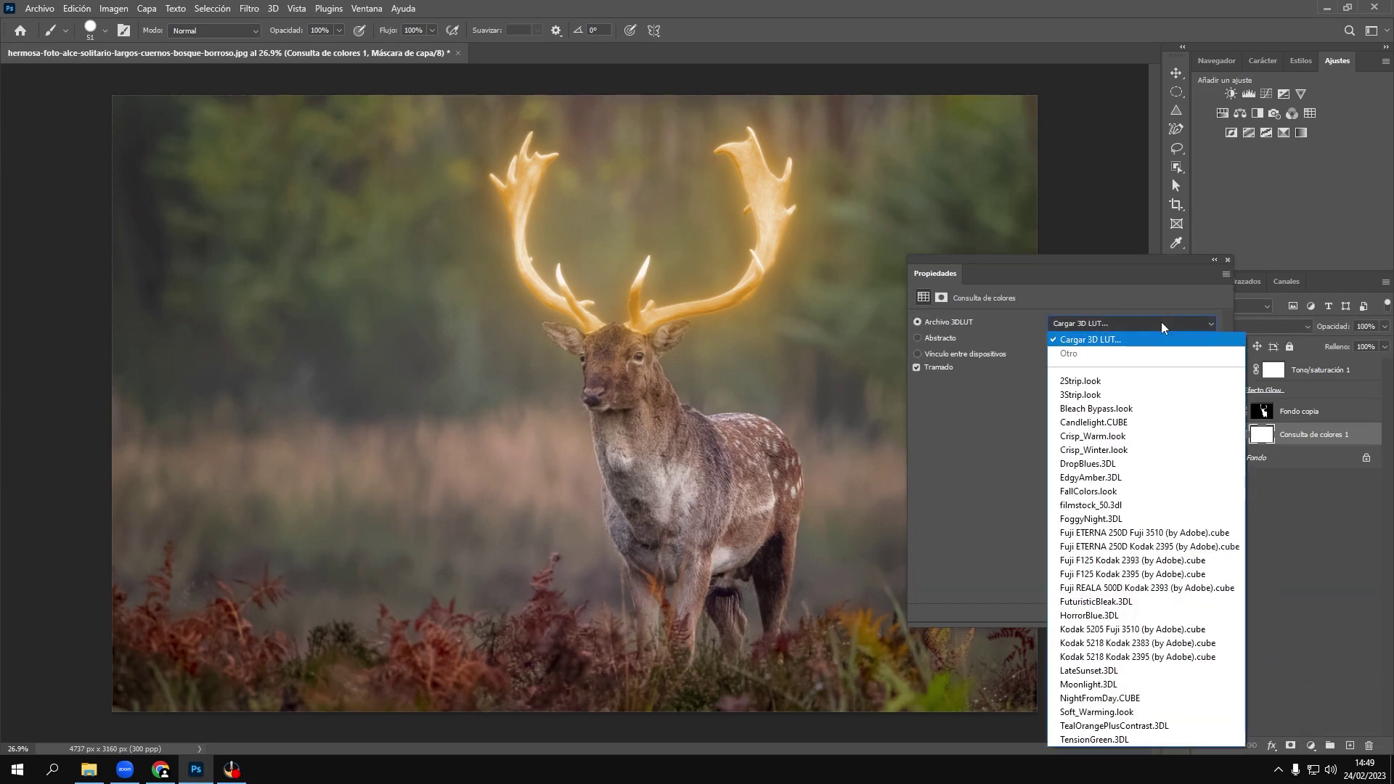
pyautogui.click(1096, 684)
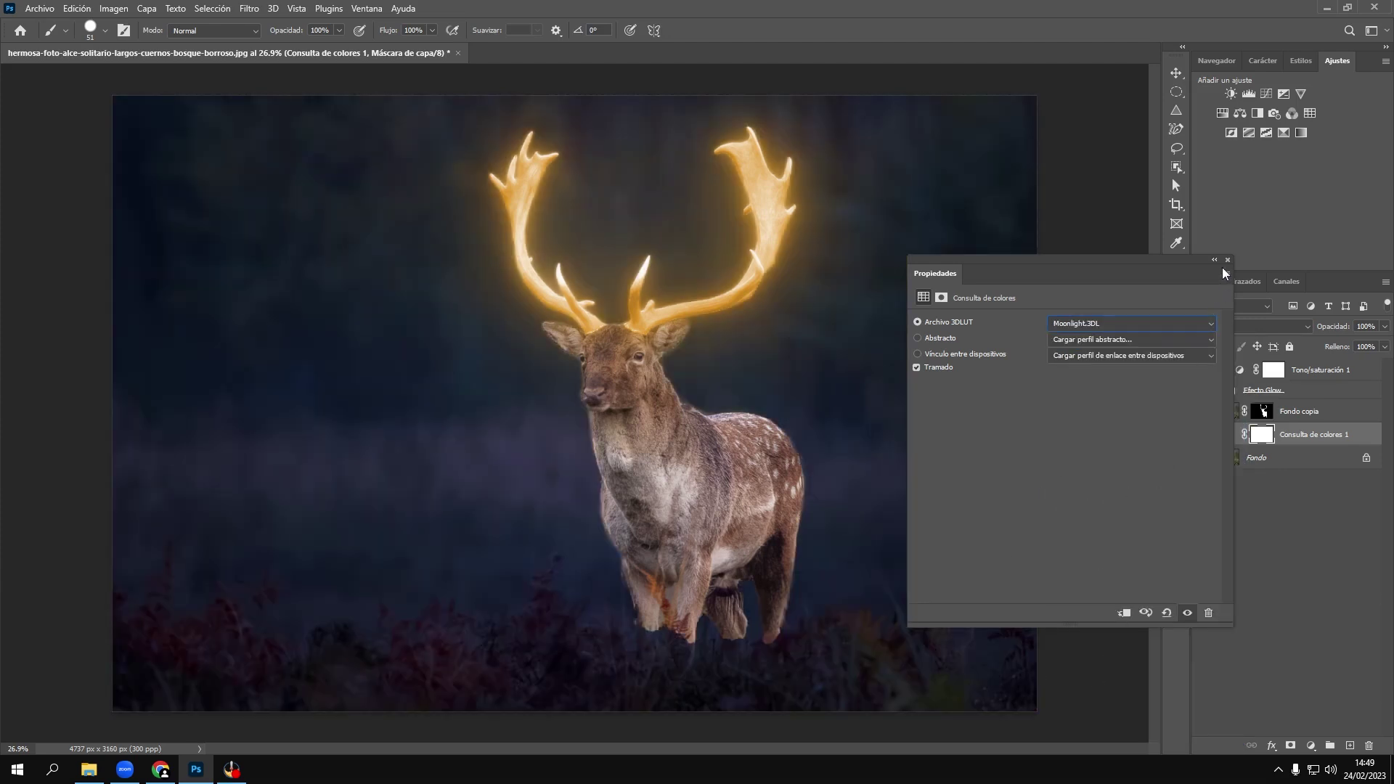
pyautogui.click(1226, 261)
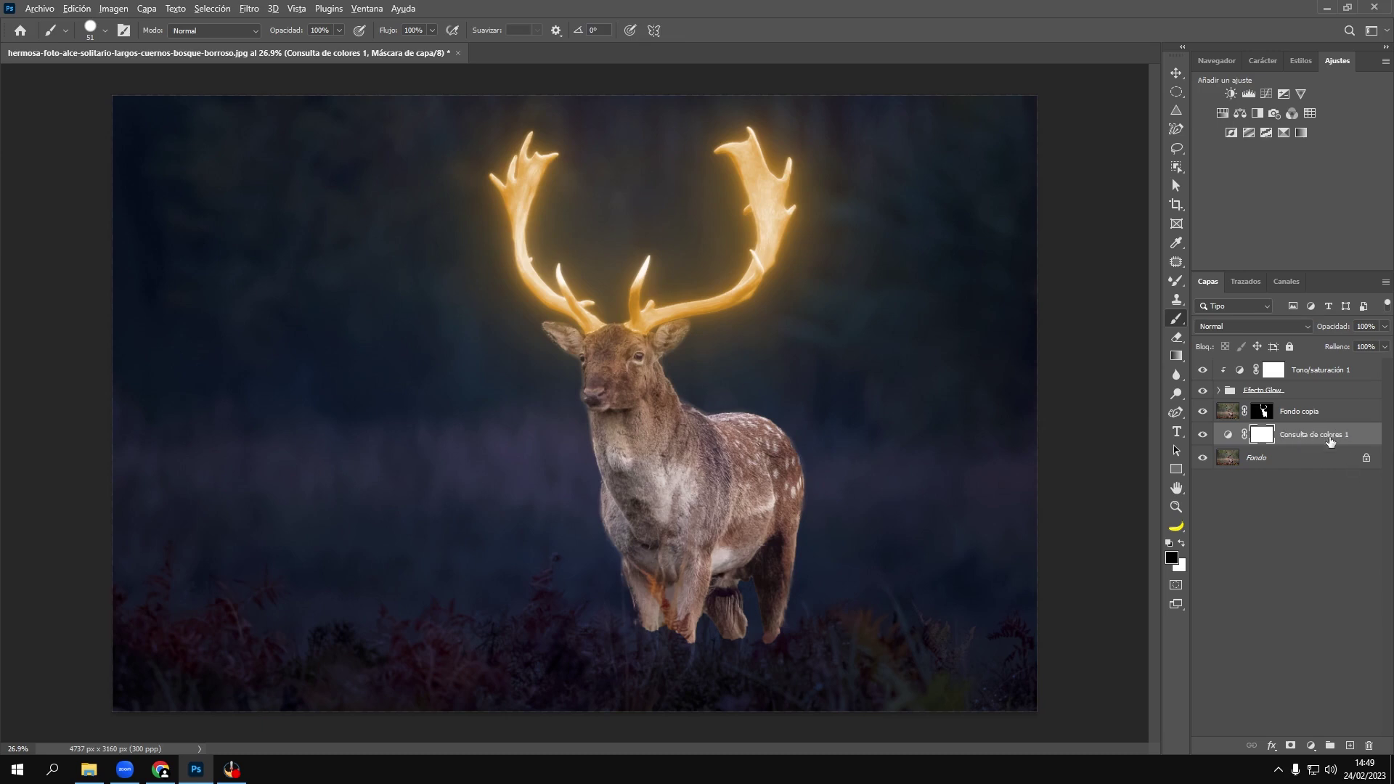
# Step: Clip copies of the Color Lookup and orange tint to the deer, inverting the tint's mask
pyautogui.moveTo(1321, 435); pyautogui.dragTo(1320, 405)
pyautogui.keyDown('alt'); pyautogui.click(1230, 420); pyautogui.keyUp('alt')
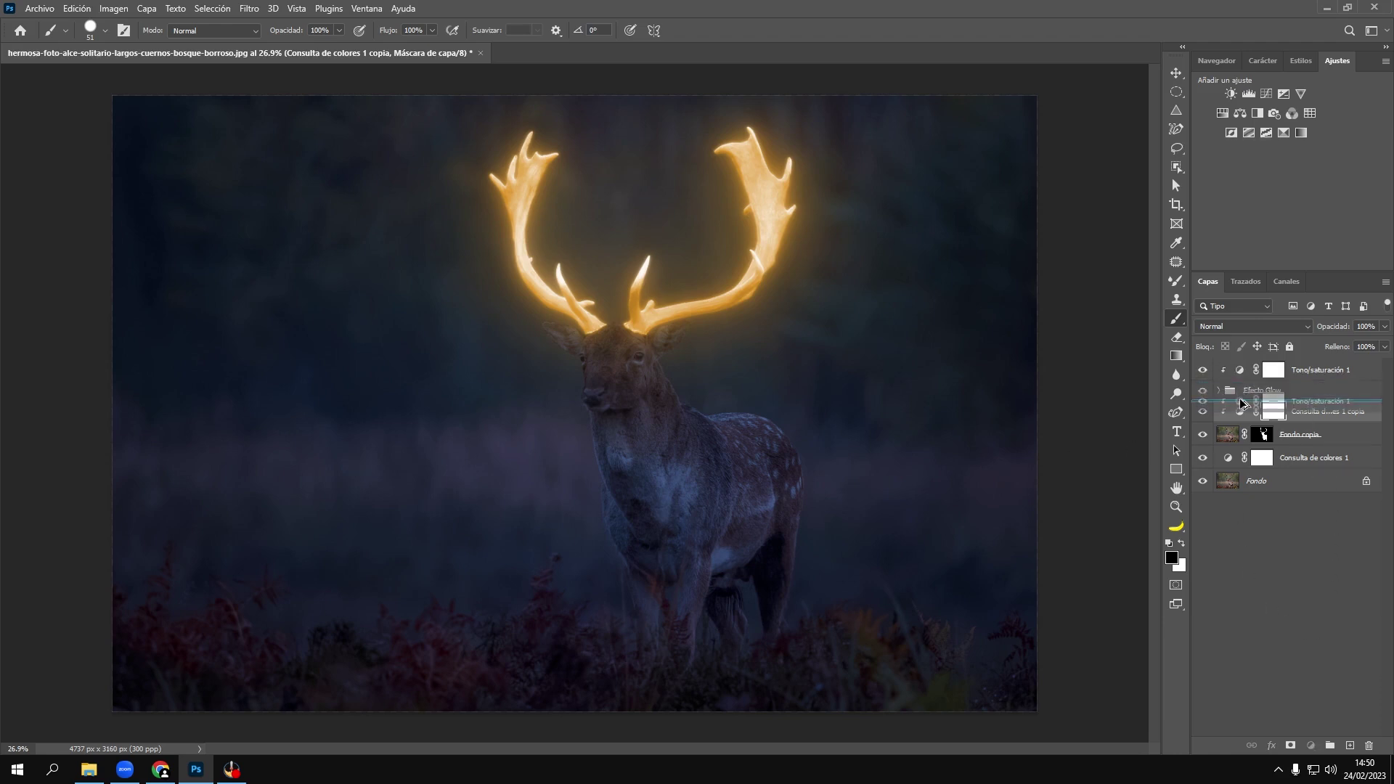
pyautogui.keyDown('alt'); pyautogui.moveTo(1236, 371); pyautogui.dragTo(1239, 399); pyautogui.keyUp('alt')
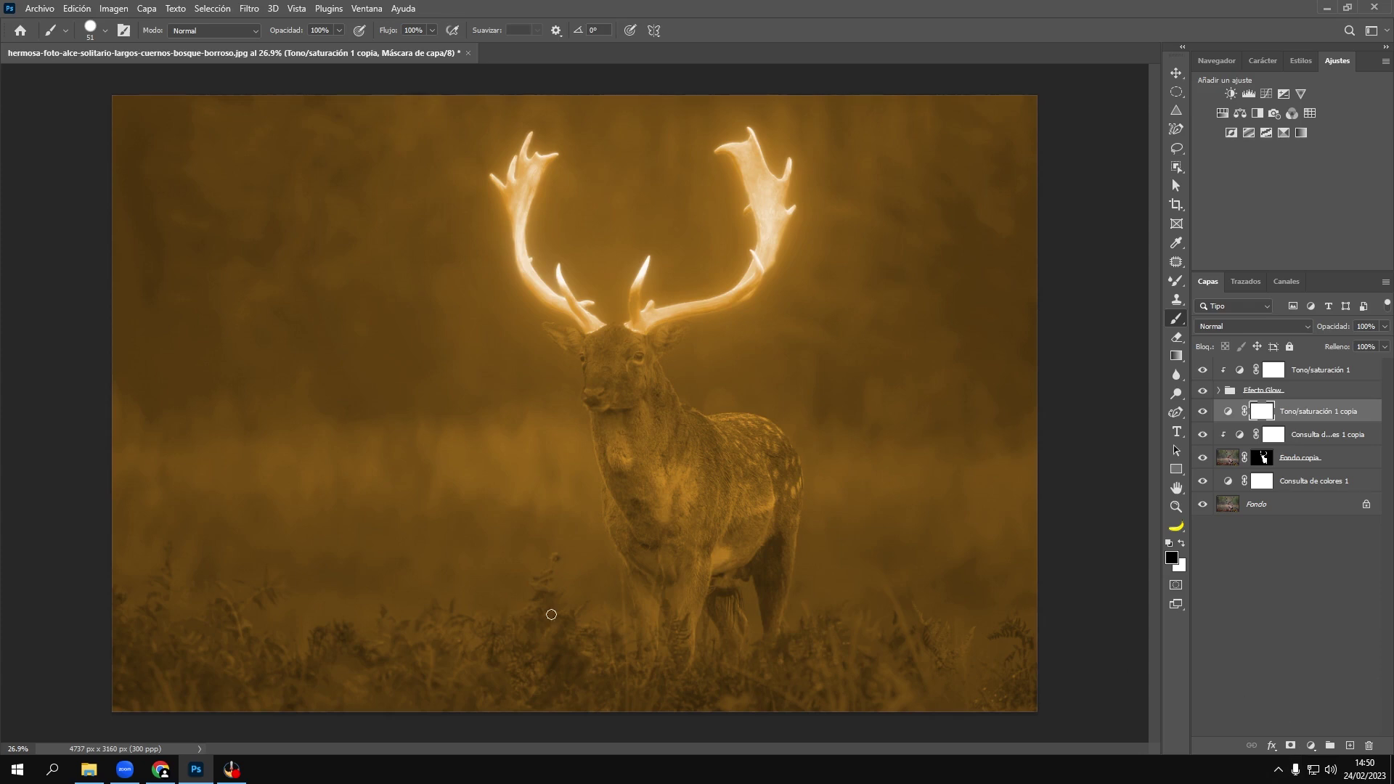
pyautogui.keyDown('alt'); pyautogui.click(1229, 419); pyautogui.keyUp('alt')
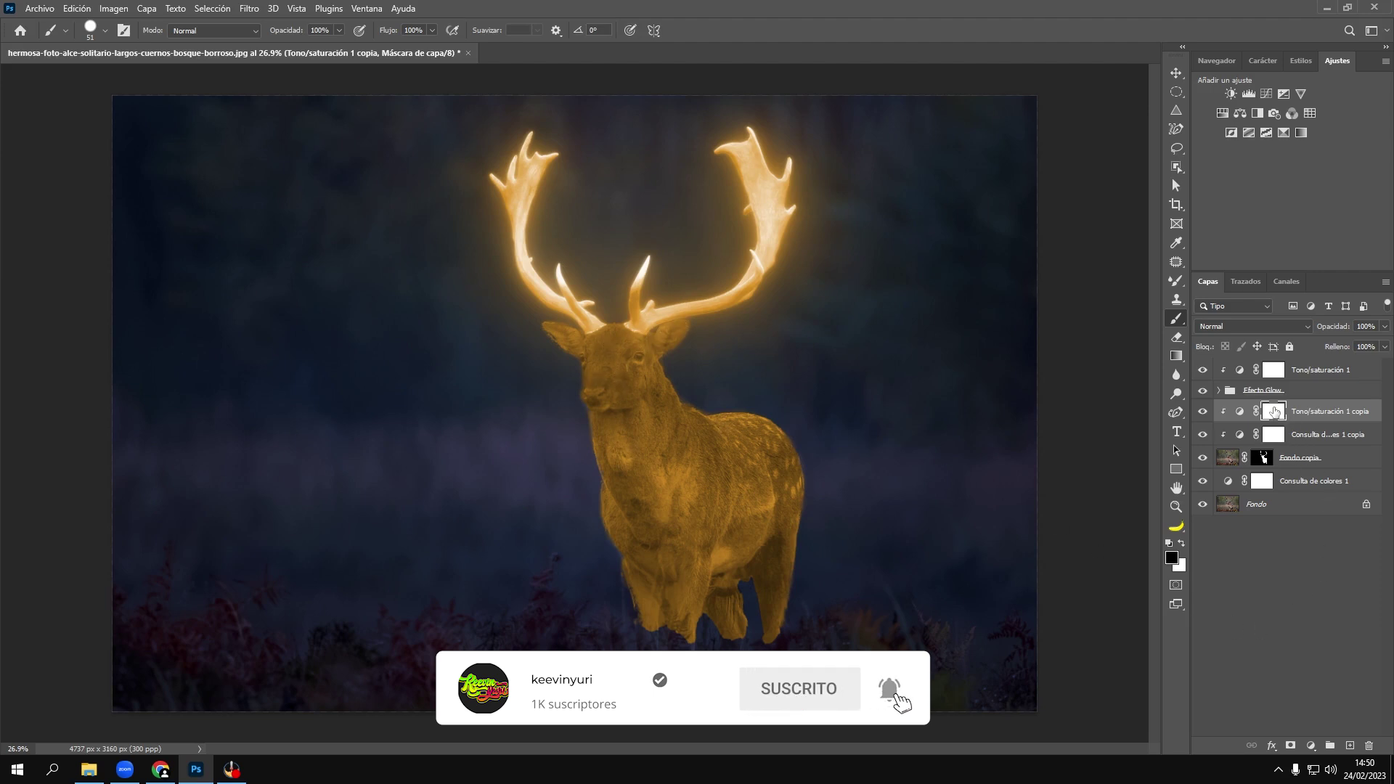
pyautogui.hotkey('ctrl', 'i')
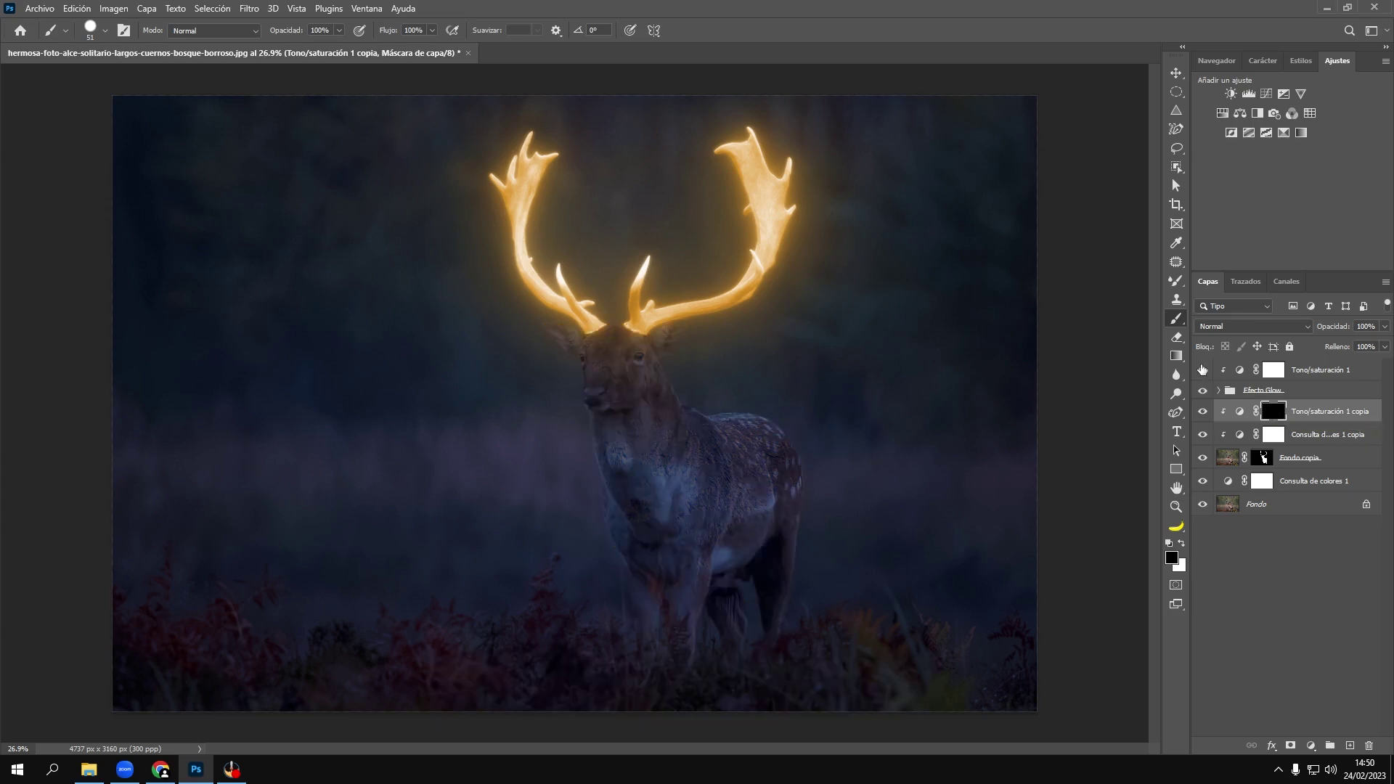
# Step: Set up a white, 30% opacity, 0% hardness brush of about 86 px
pyautogui.click(1182, 544)
pyautogui.click(320, 27)
pyautogui.write('30')
pyautogui.press('Return')
pyautogui.scroll(5, 646, 359)
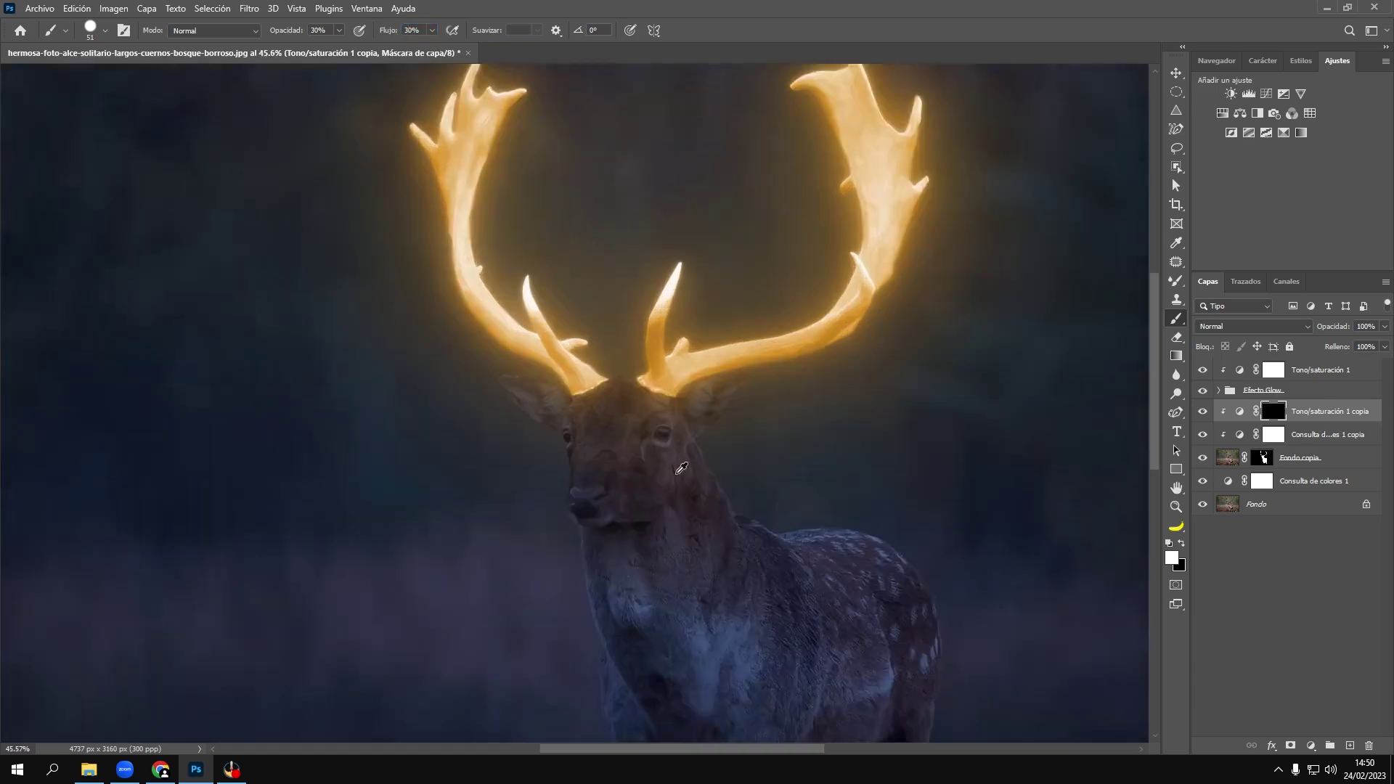
pyautogui.scroll(5, 646, 359)
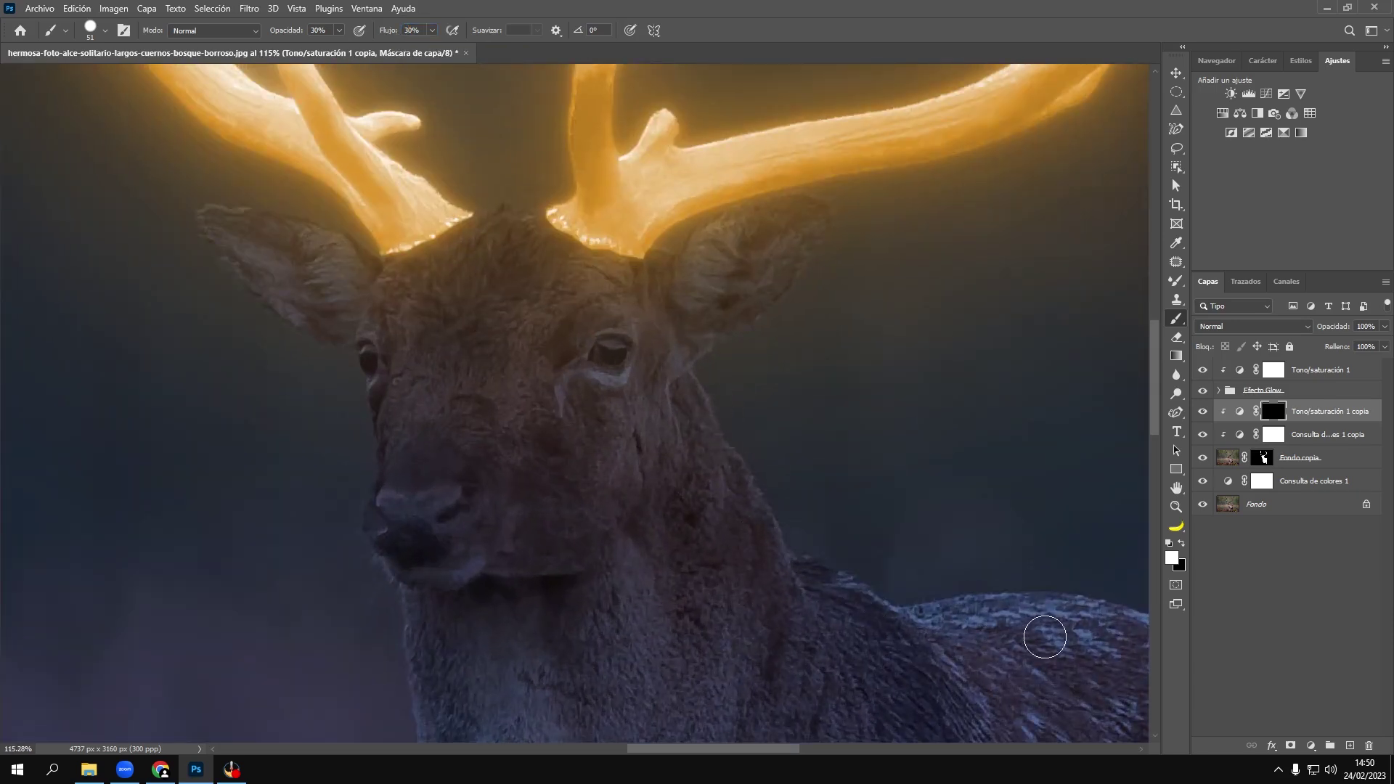
pyautogui.keyDown('alt'); pyautogui.rightClick(730, 493); pyautogui.keyUp('alt')
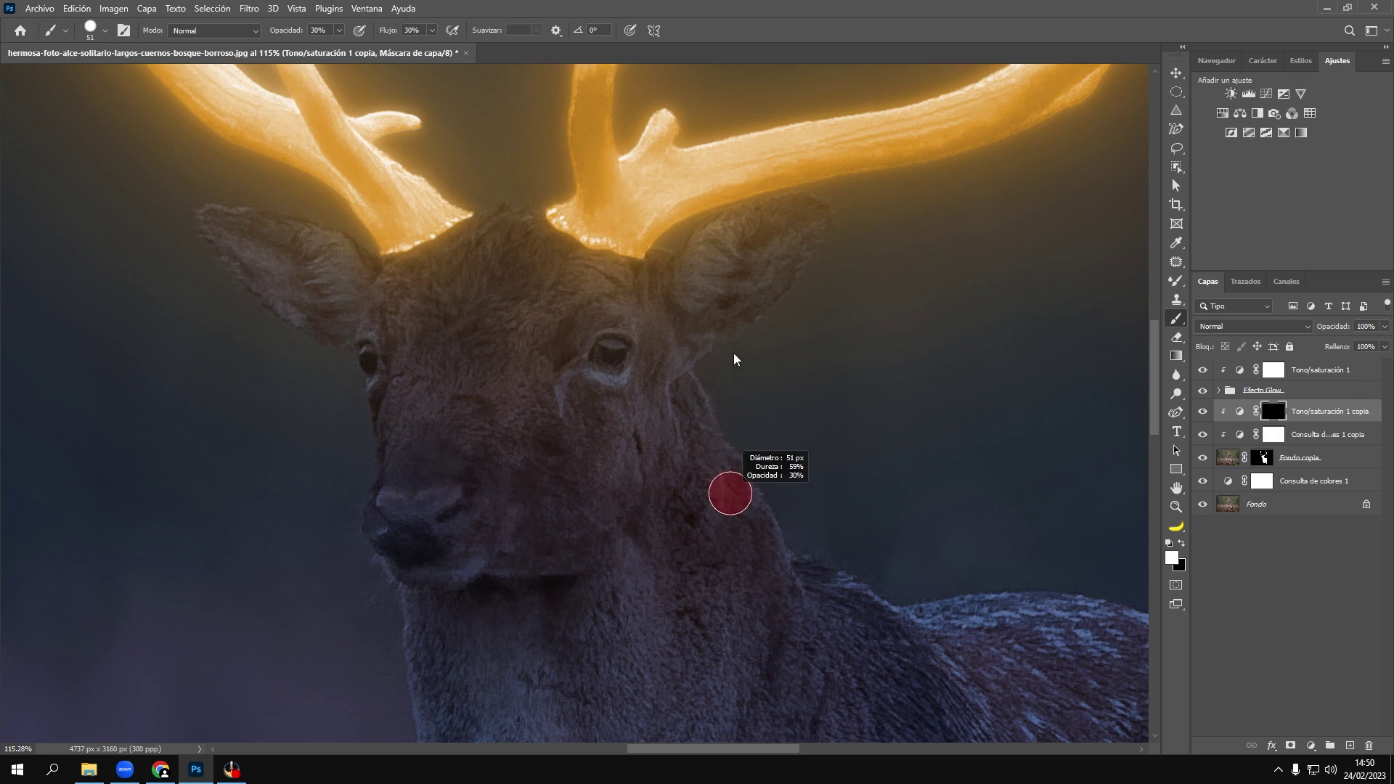
pyautogui.moveTo(734, 359); pyautogui.dragTo(734, 135)
pyautogui.keyDown('alt'); pyautogui.rightClick(704, 501); pyautogui.keyUp('alt')
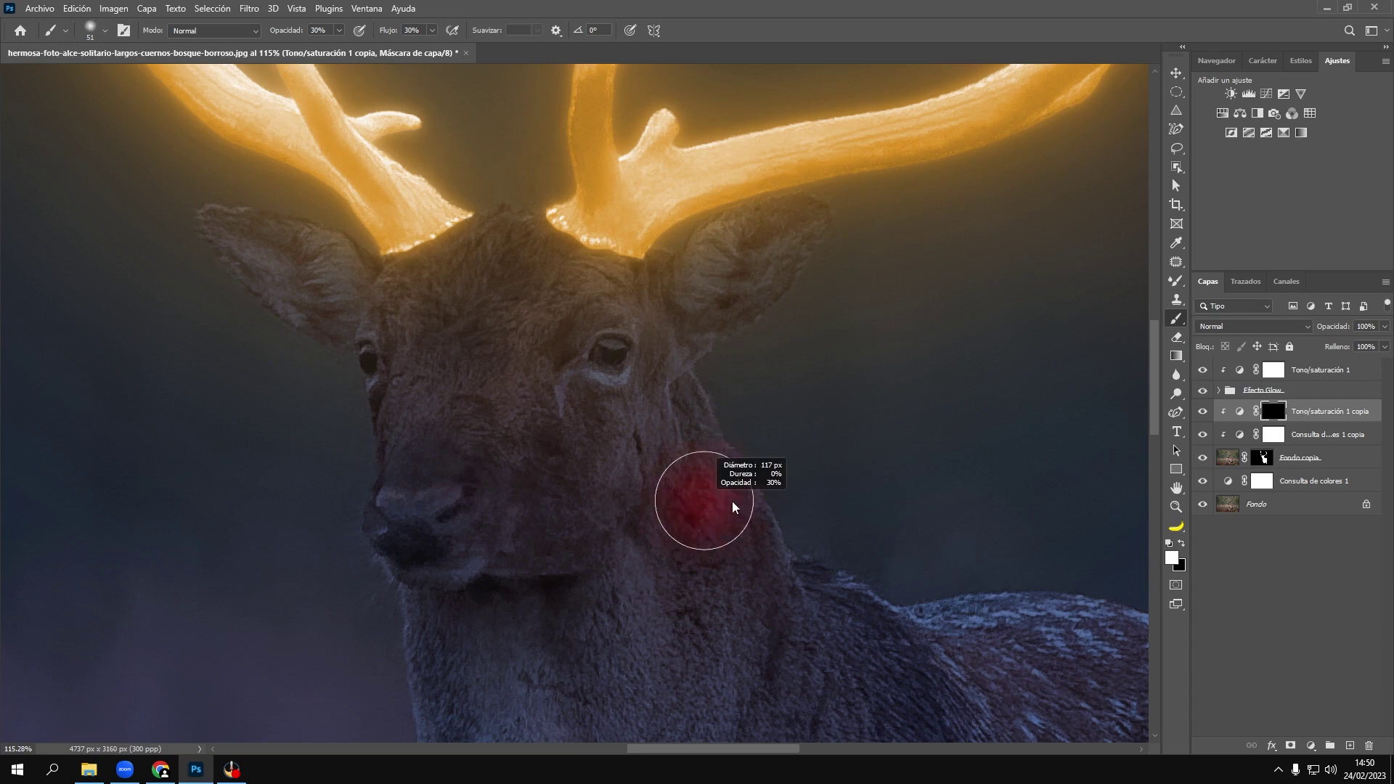
pyautogui.moveTo(704, 501)
pyautogui.mouseDown()
pyautogui.moveTo(769, 488)
pyautogui.moveTo(803, 579)
pyautogui.moveTo(865, 597)
pyautogui.moveTo(794, 556)
pyautogui.mouseUp()
# Step: Paint warm light along the deer's back, neck and left ear, then inspect the result
pyautogui.scroll(-3, 905, 590)
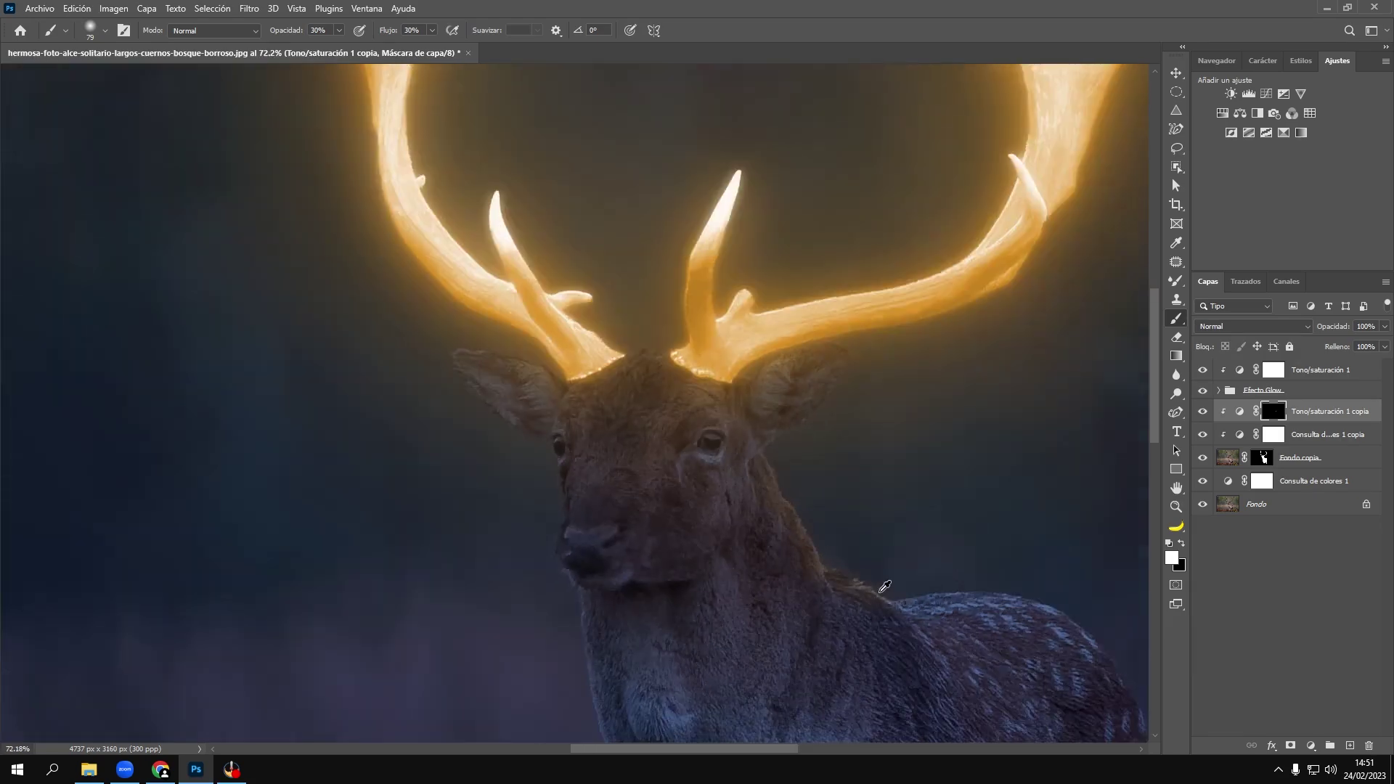
pyautogui.scroll(1, 1001, 697)
pyautogui.scroll(1, 1001, 697)
pyautogui.moveTo(1001, 696)
pyautogui.mouseDown()
pyautogui.moveTo(1017, 704)
pyautogui.moveTo(905, 581)
pyautogui.moveTo(629, 558)
pyautogui.moveTo(1030, 699)
pyautogui.moveTo(917, 607)
pyautogui.moveTo(703, 563)
pyautogui.moveTo(1011, 659)
pyautogui.mouseUp()
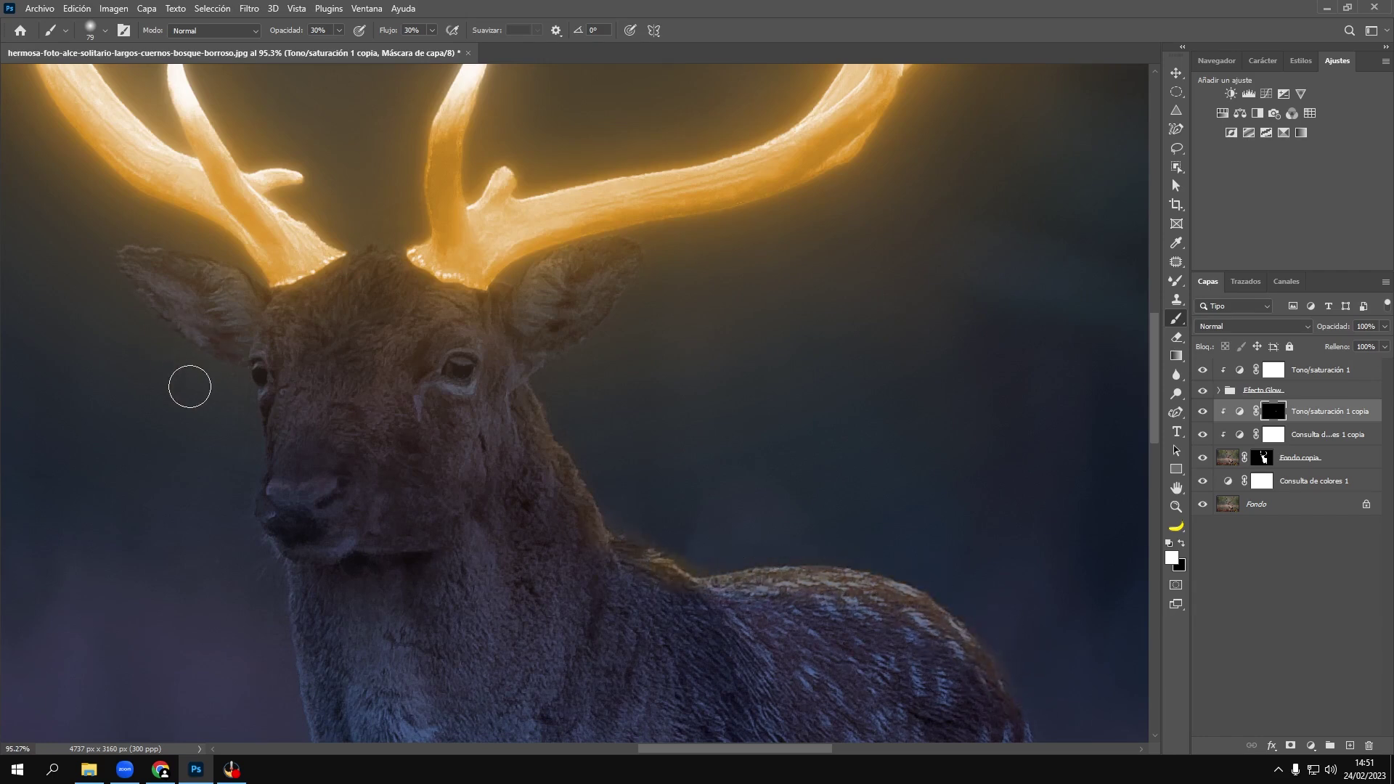
pyautogui.moveTo(187, 385)
pyautogui.mouseDown()
pyautogui.moveTo(237, 280)
pyautogui.moveTo(87, 233)
pyautogui.moveTo(268, 299)
pyautogui.moveTo(243, 295)
pyautogui.moveTo(506, 292)
pyautogui.mouseUp()
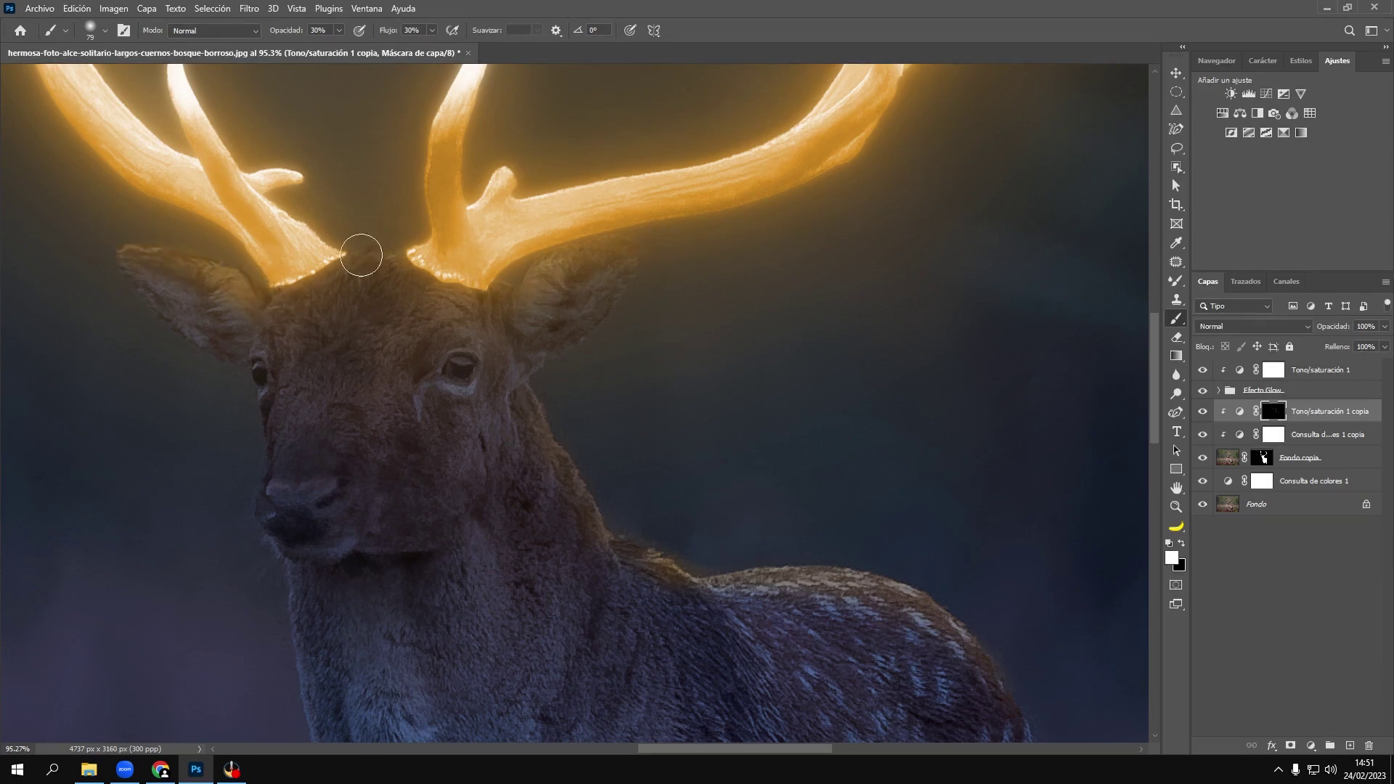
pyautogui.scroll(5, 338, 344)
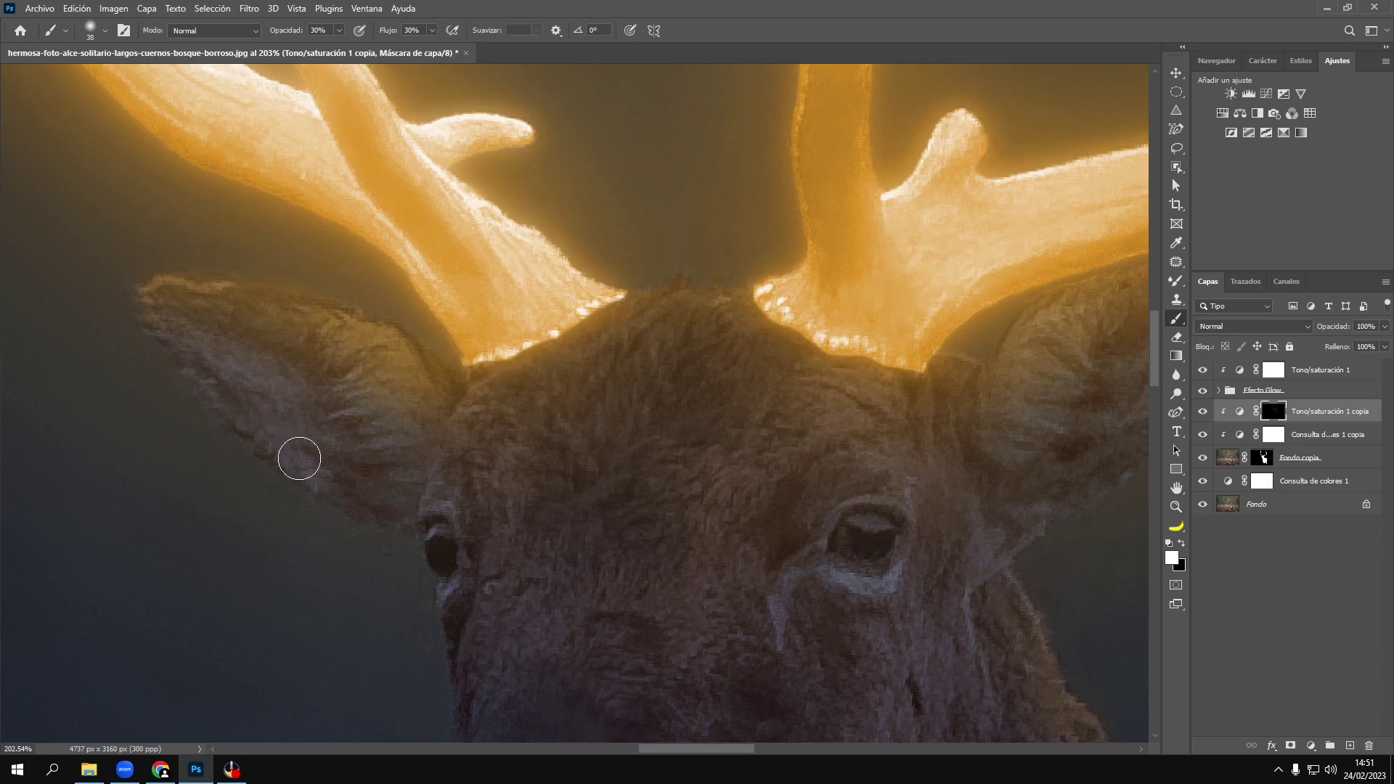
pyautogui.hscroll(5, 932, 271)
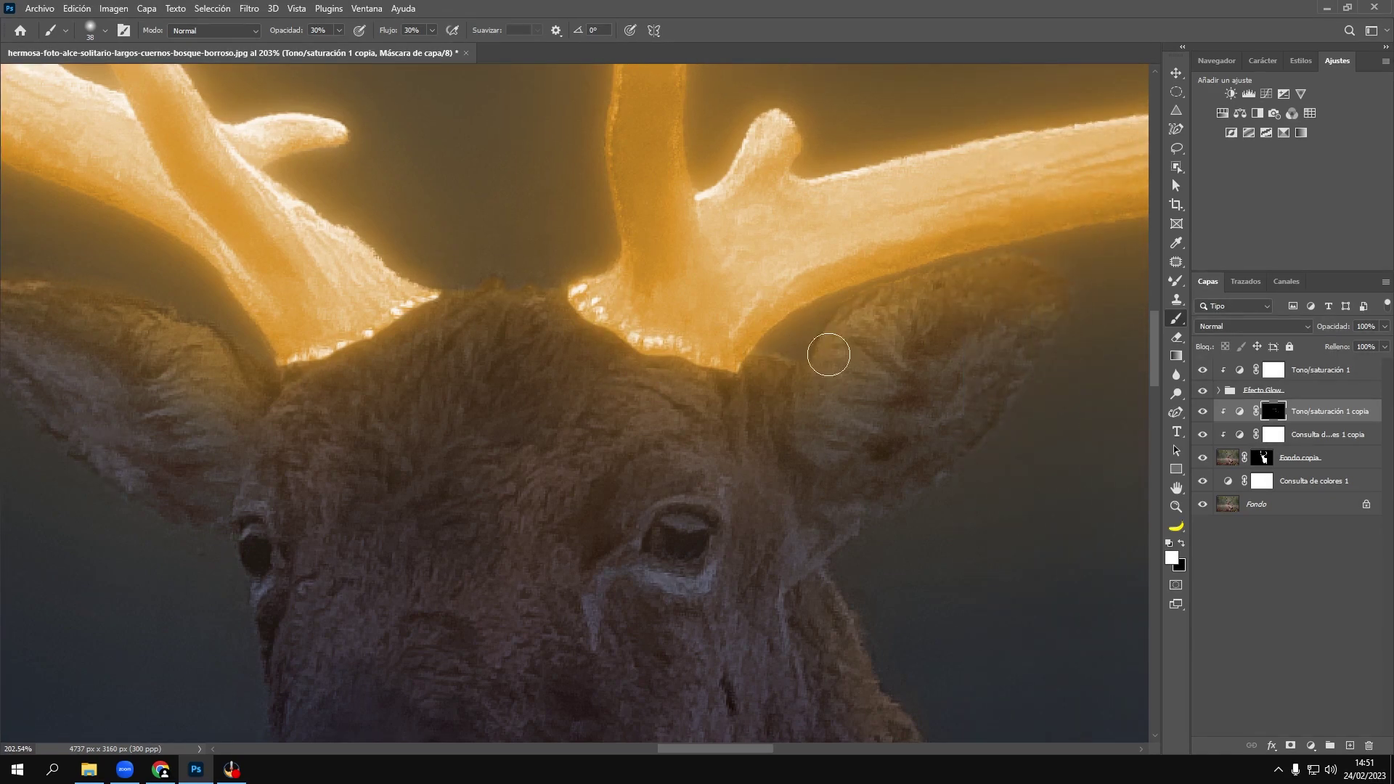
pyautogui.scroll(-3, 828, 352)
pyautogui.scroll(3, 753, 656)
pyautogui.scroll(-3, 538, 550)
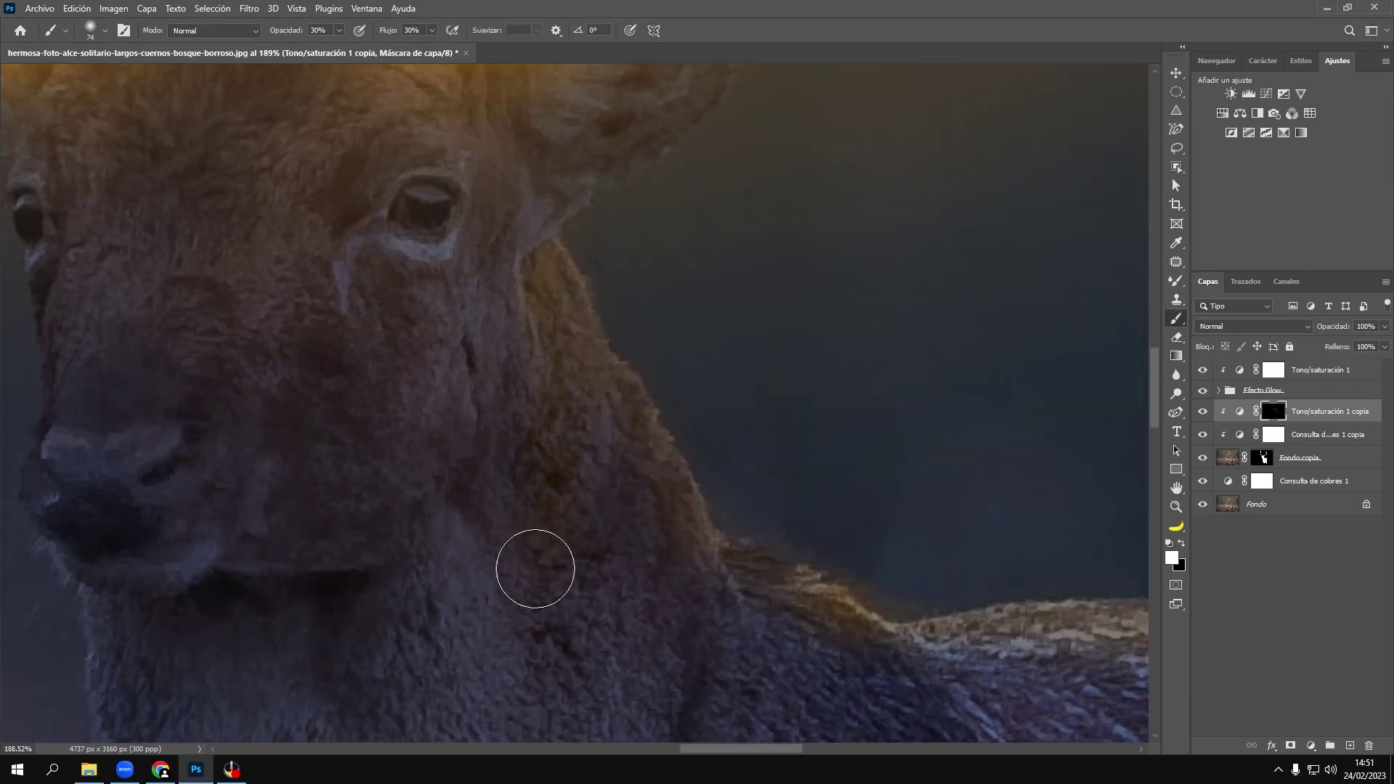
pyautogui.scroll(-1, 716, 722)
pyautogui.hscroll(8, 952, 710)
pyautogui.scroll(-1, 952, 709)
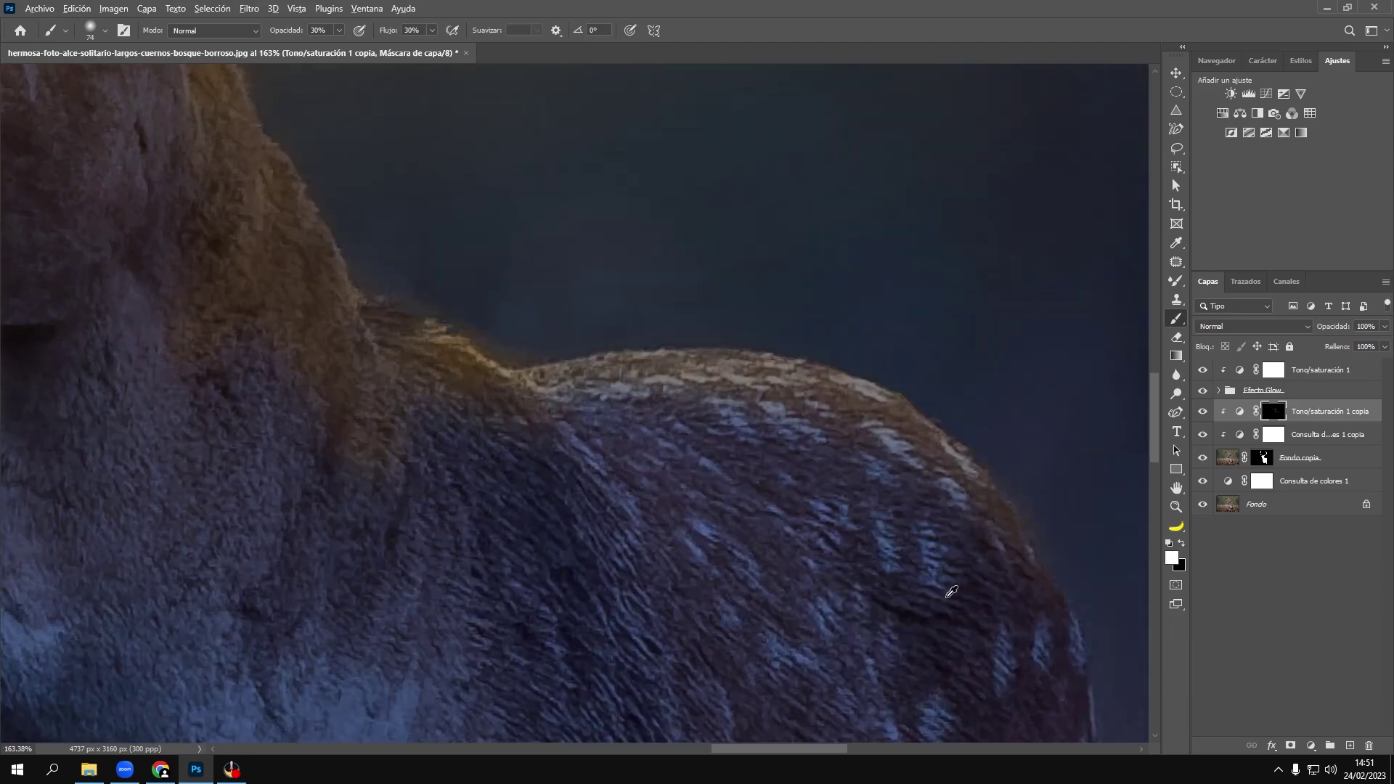
pyautogui.scroll(-1, 949, 578)
pyautogui.scroll(1, 990, 678)
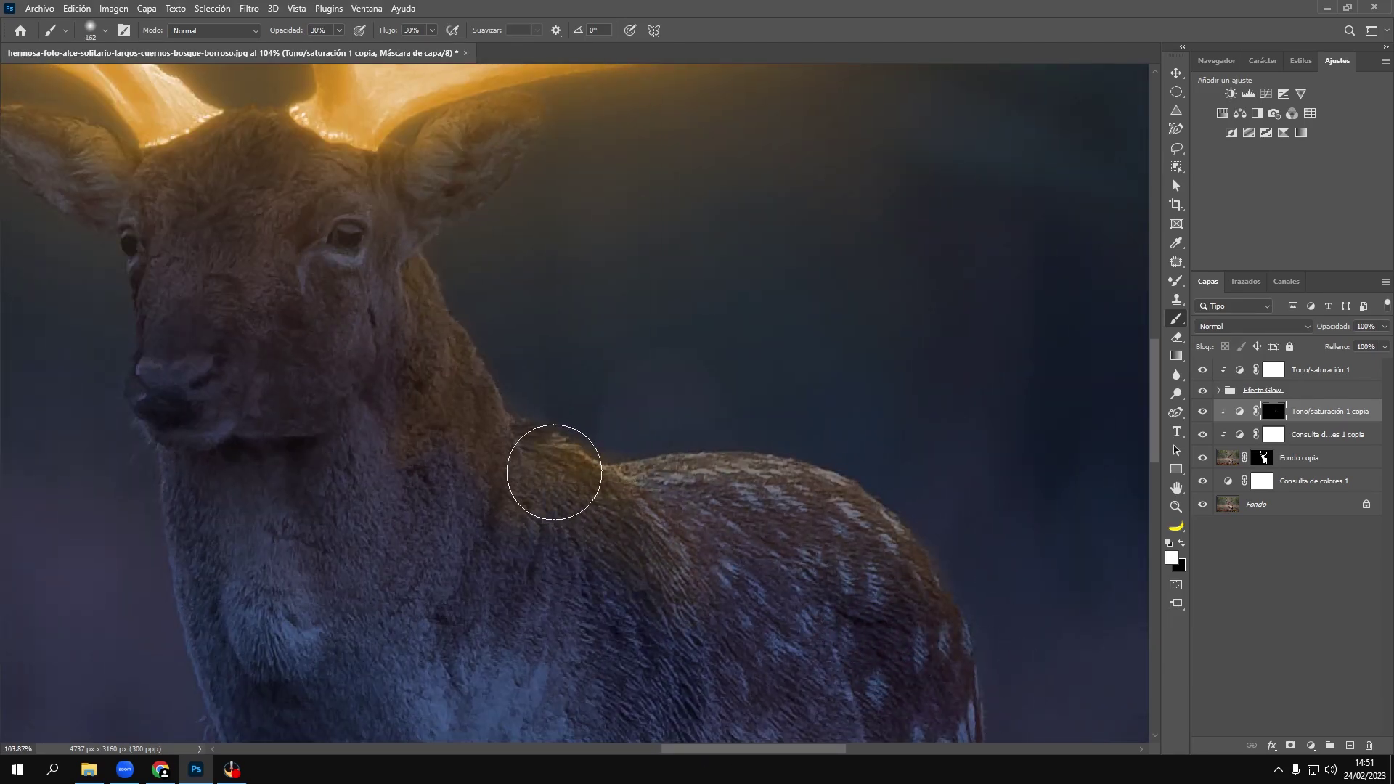
pyautogui.scroll(2, 418, 252)
pyautogui.scroll(1, 418, 252)
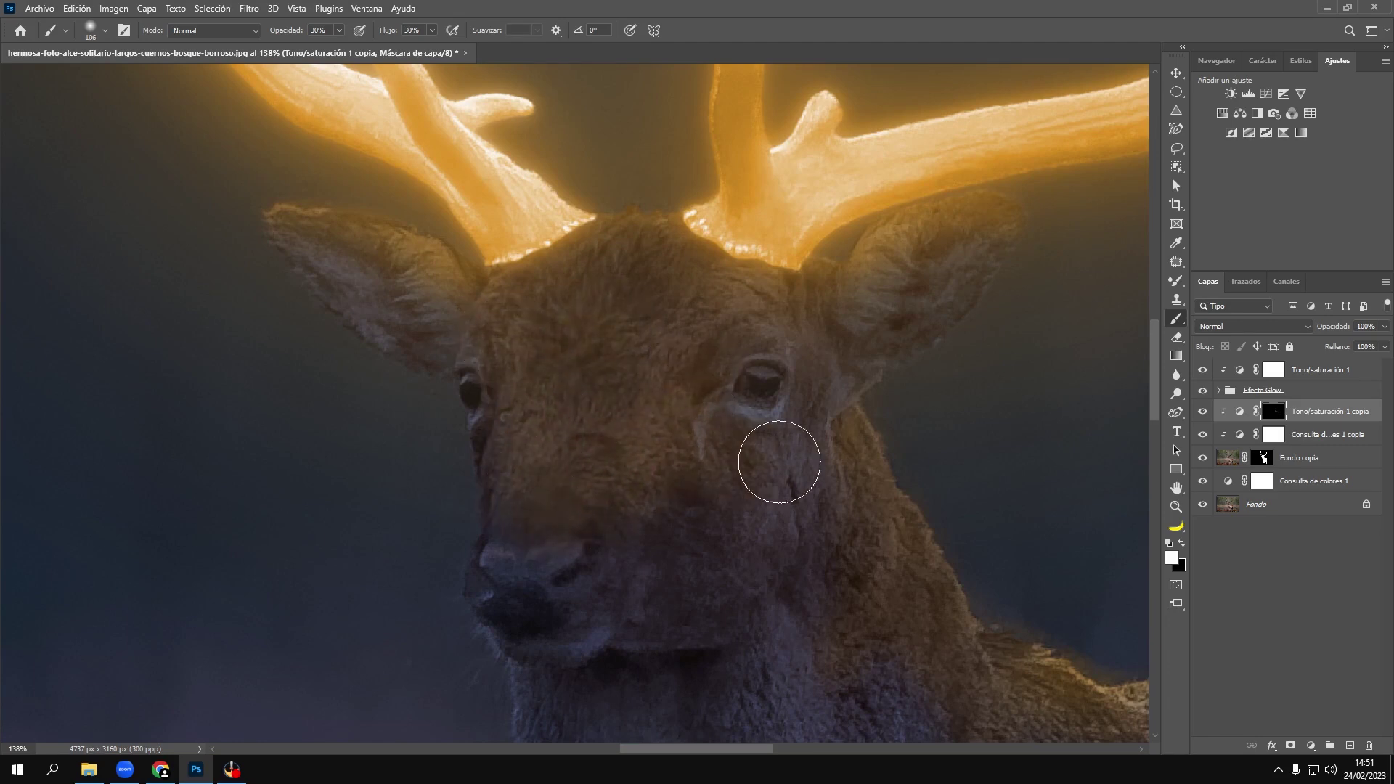
pyautogui.scroll(-3, 855, 646)
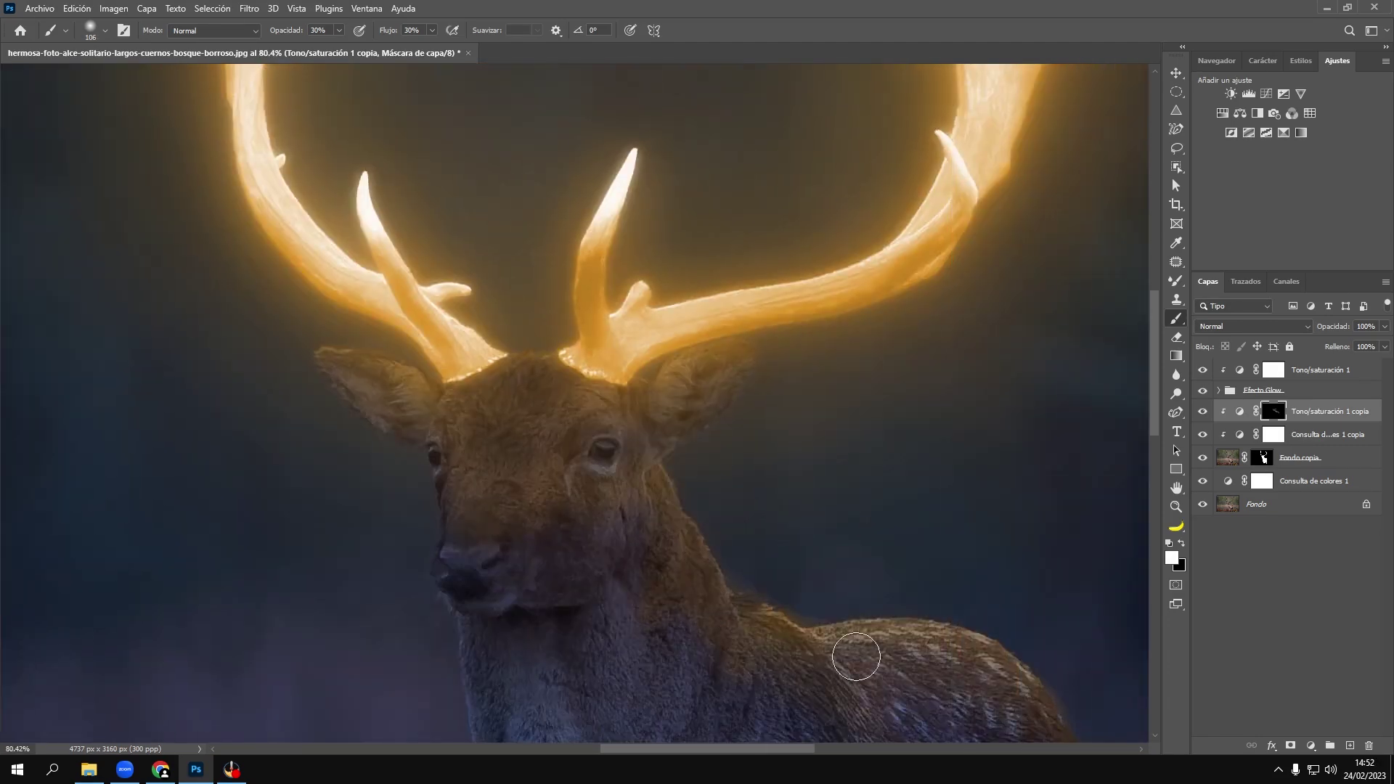
pyautogui.scroll(-2, 849, 649)
pyautogui.scroll(6, 827, 649)
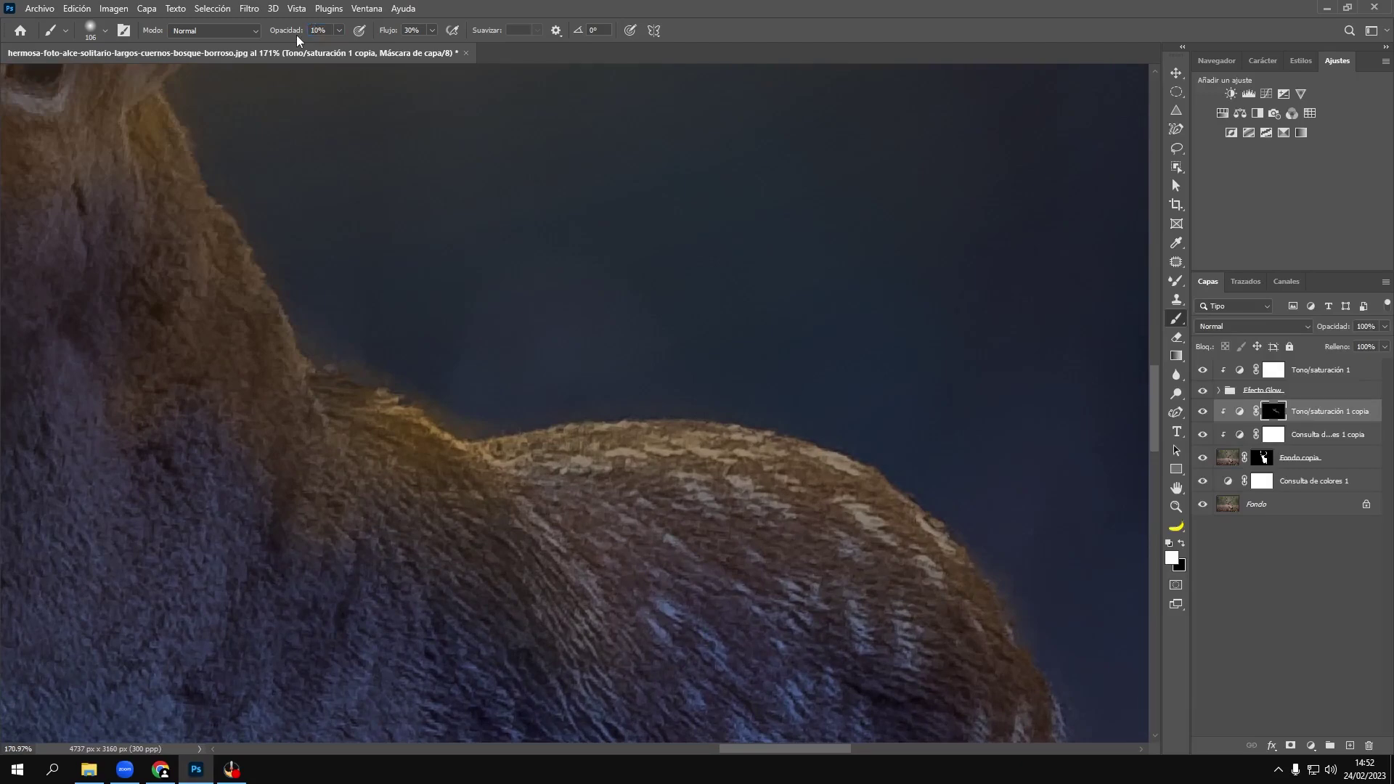
pyautogui.scroll(-3, 709, 559)
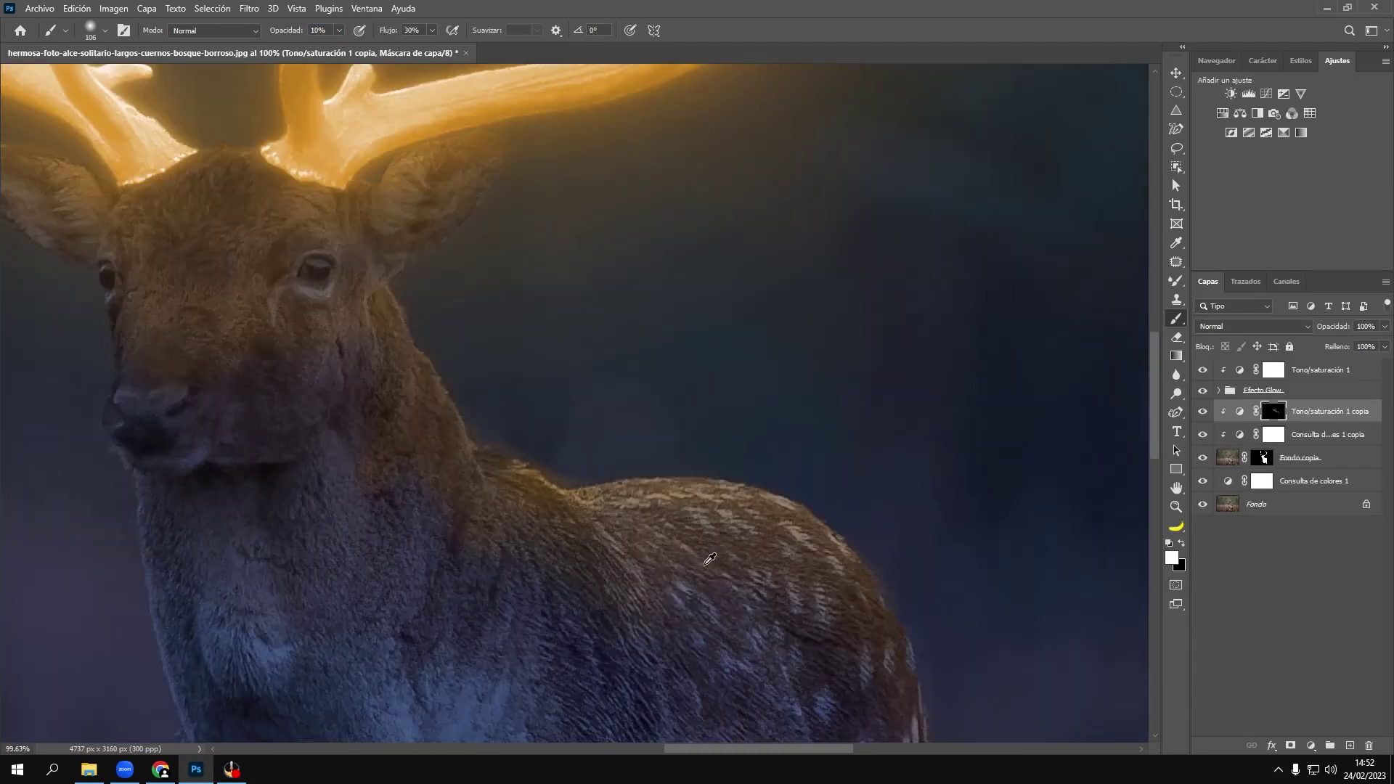
pyautogui.scroll(-3, 709, 559)
pyautogui.scroll(6, 803, 473)
pyautogui.scroll(-2, 569, 388)
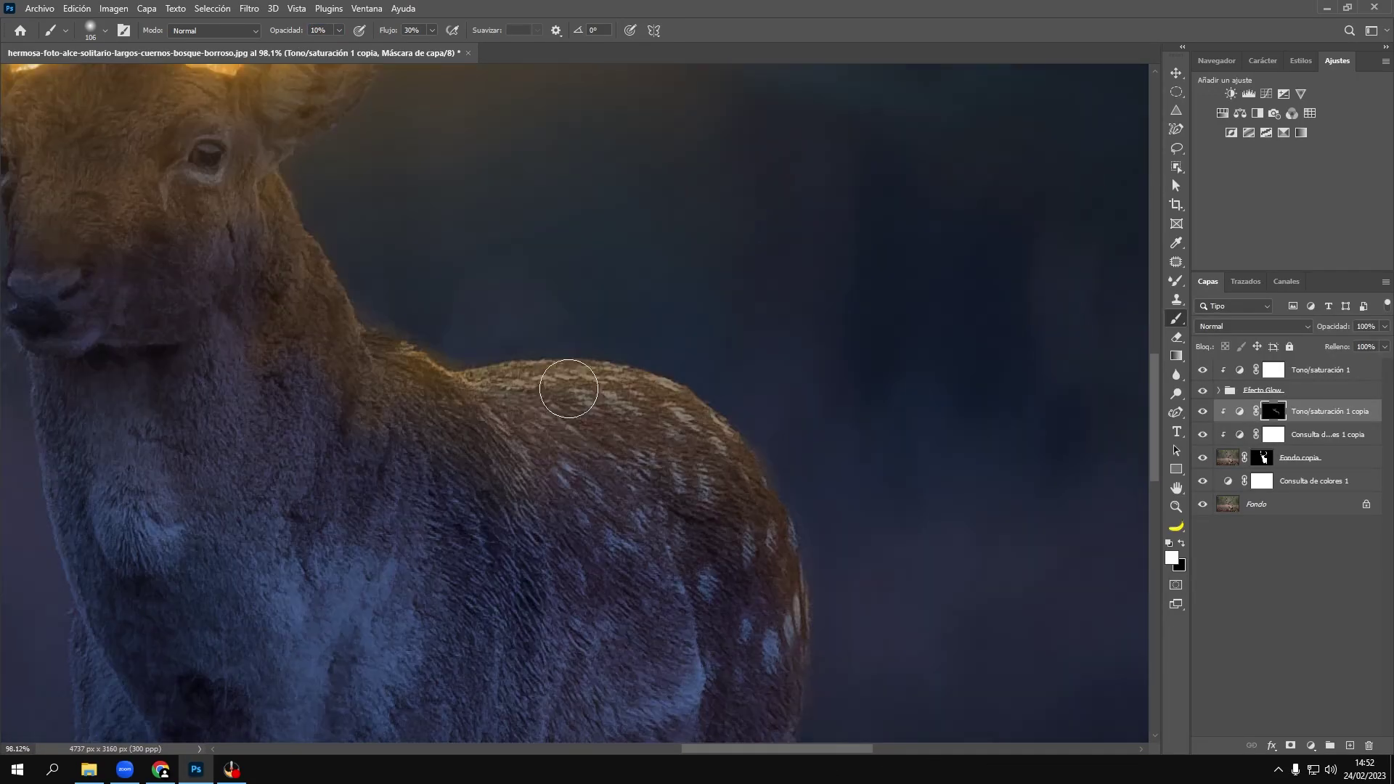
pyautogui.hscroll(-2, 568, 388)
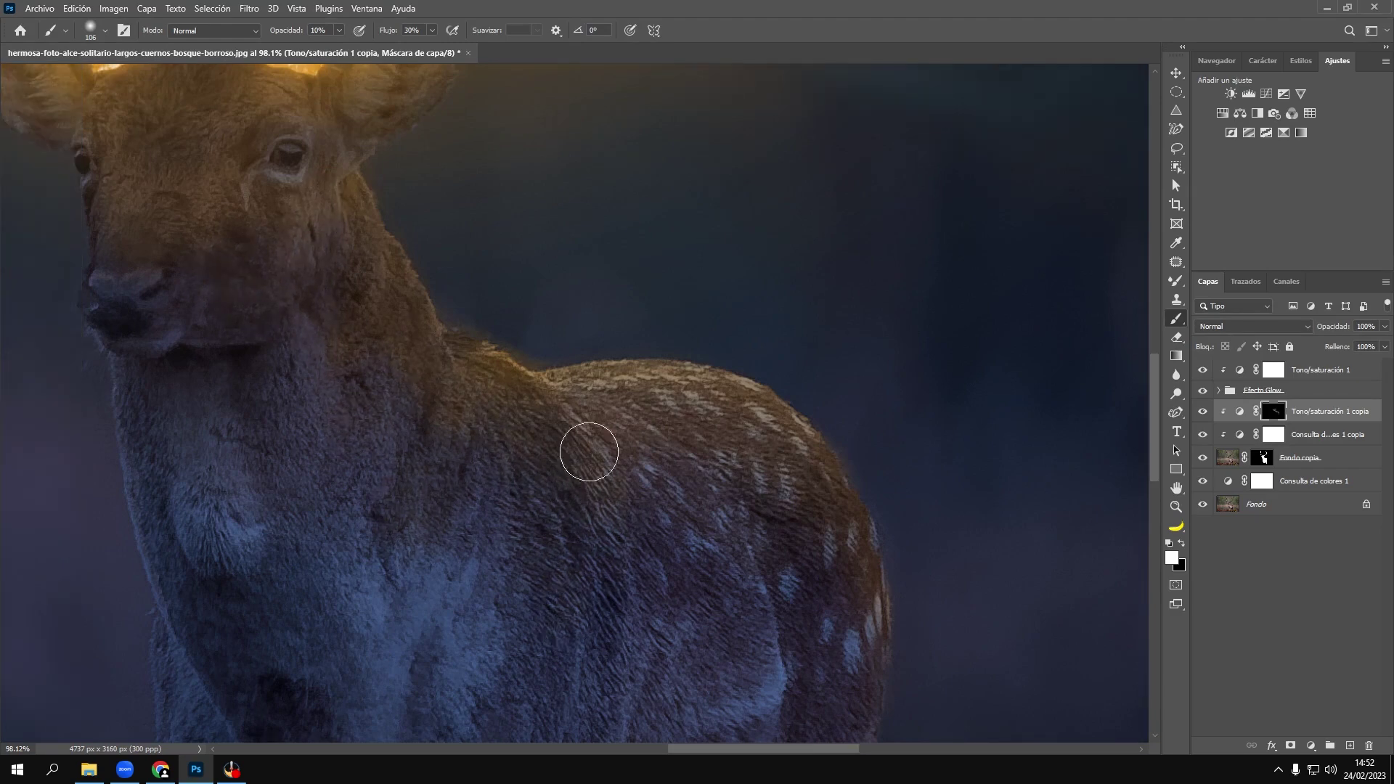
pyautogui.scroll(-3, 685, 405)
pyautogui.scroll(5, 643, 314)
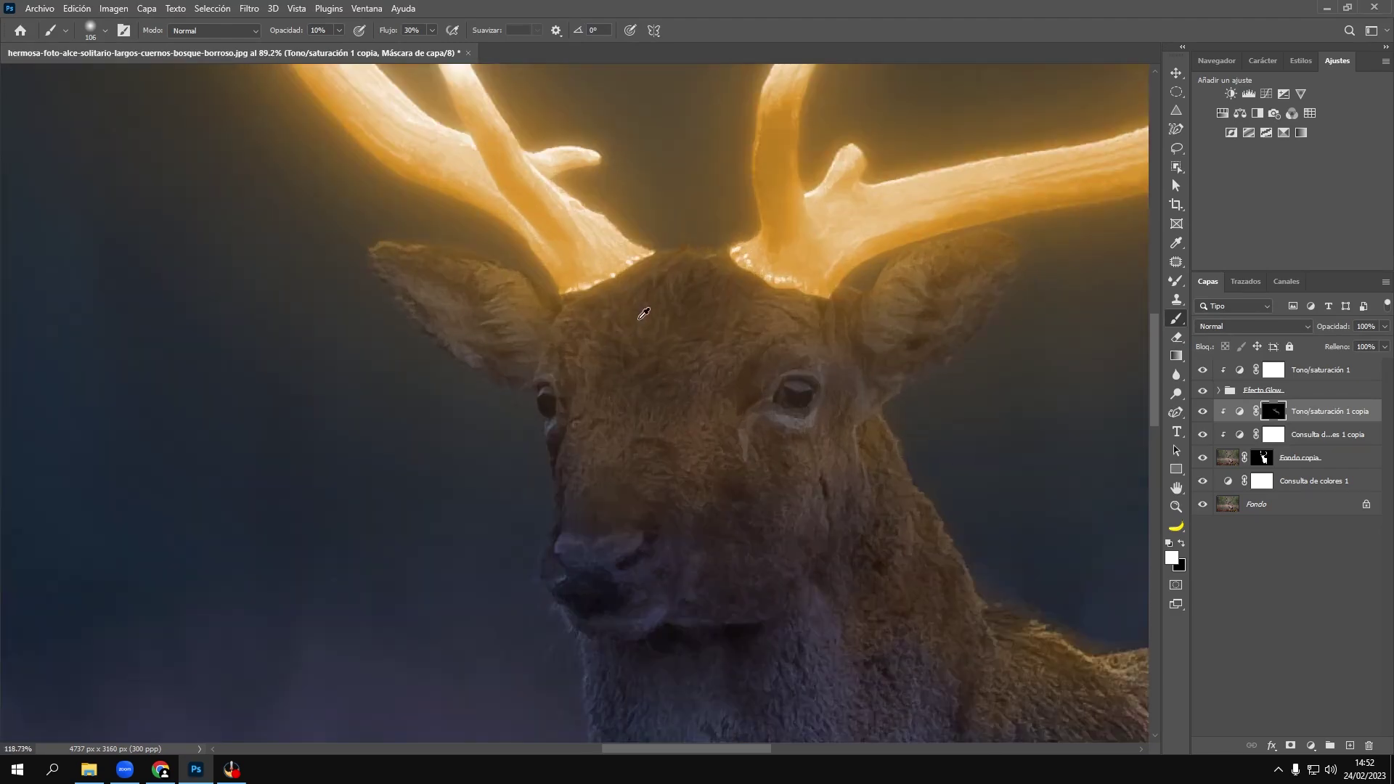
pyautogui.scroll(-3, 643, 313)
pyautogui.scroll(5, 613, 416)
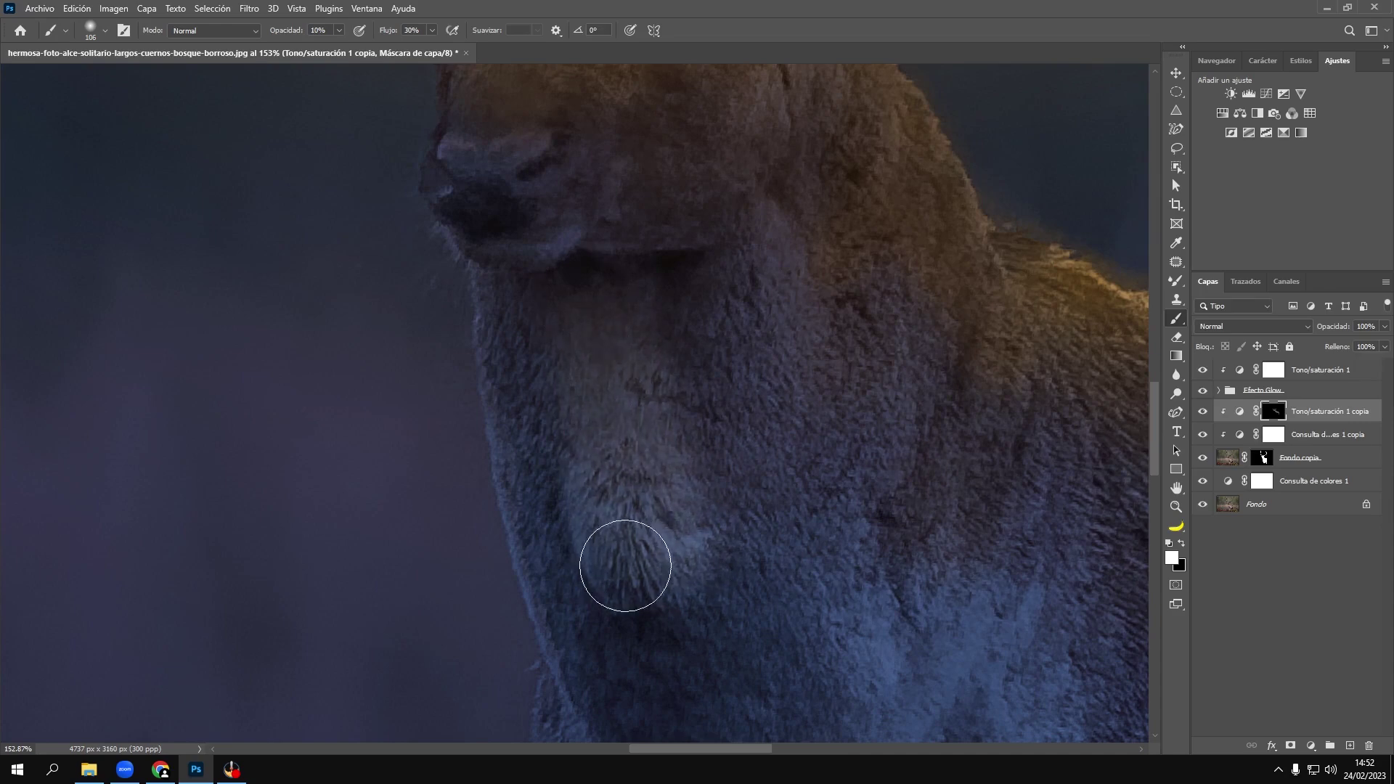
pyautogui.scroll(-5, 720, 270)
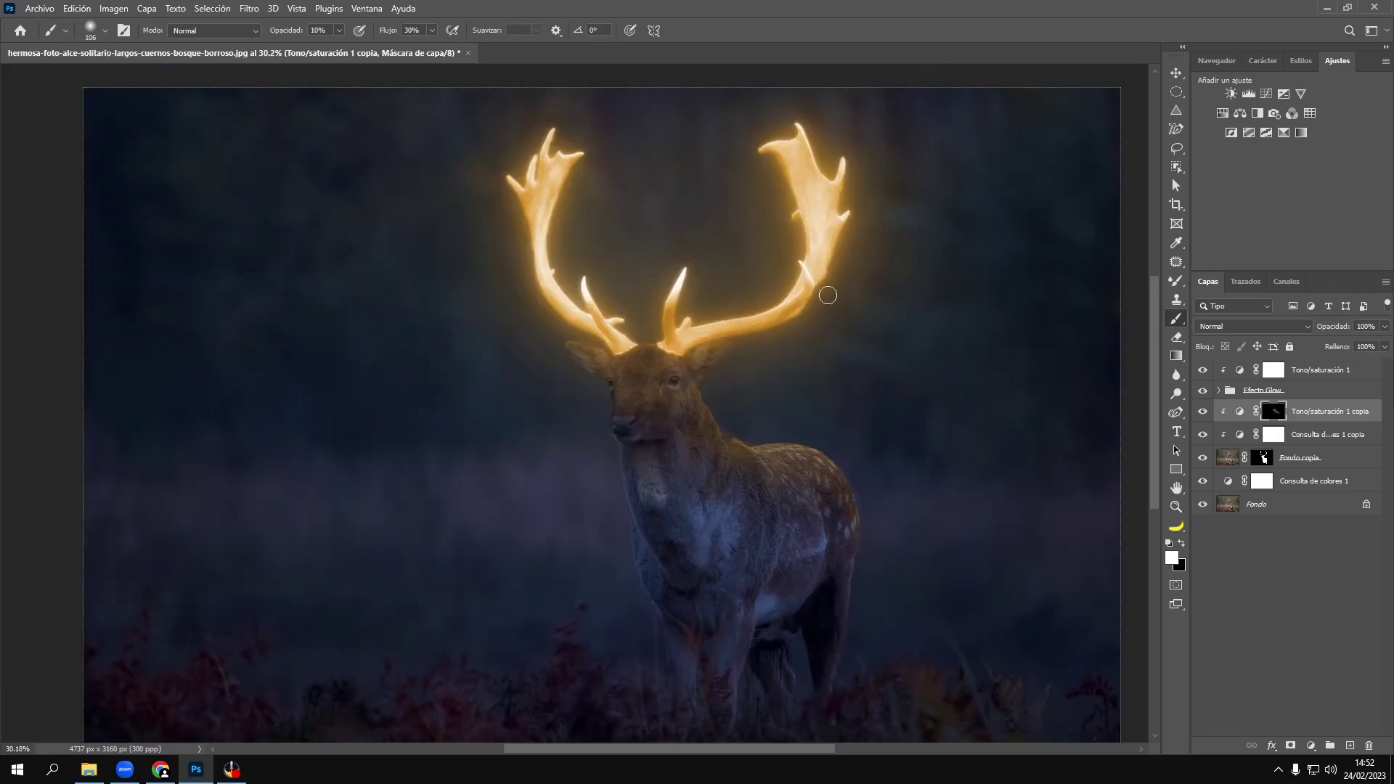
pyautogui.scroll(2, 774, 405)
pyautogui.scroll(3, 715, 467)
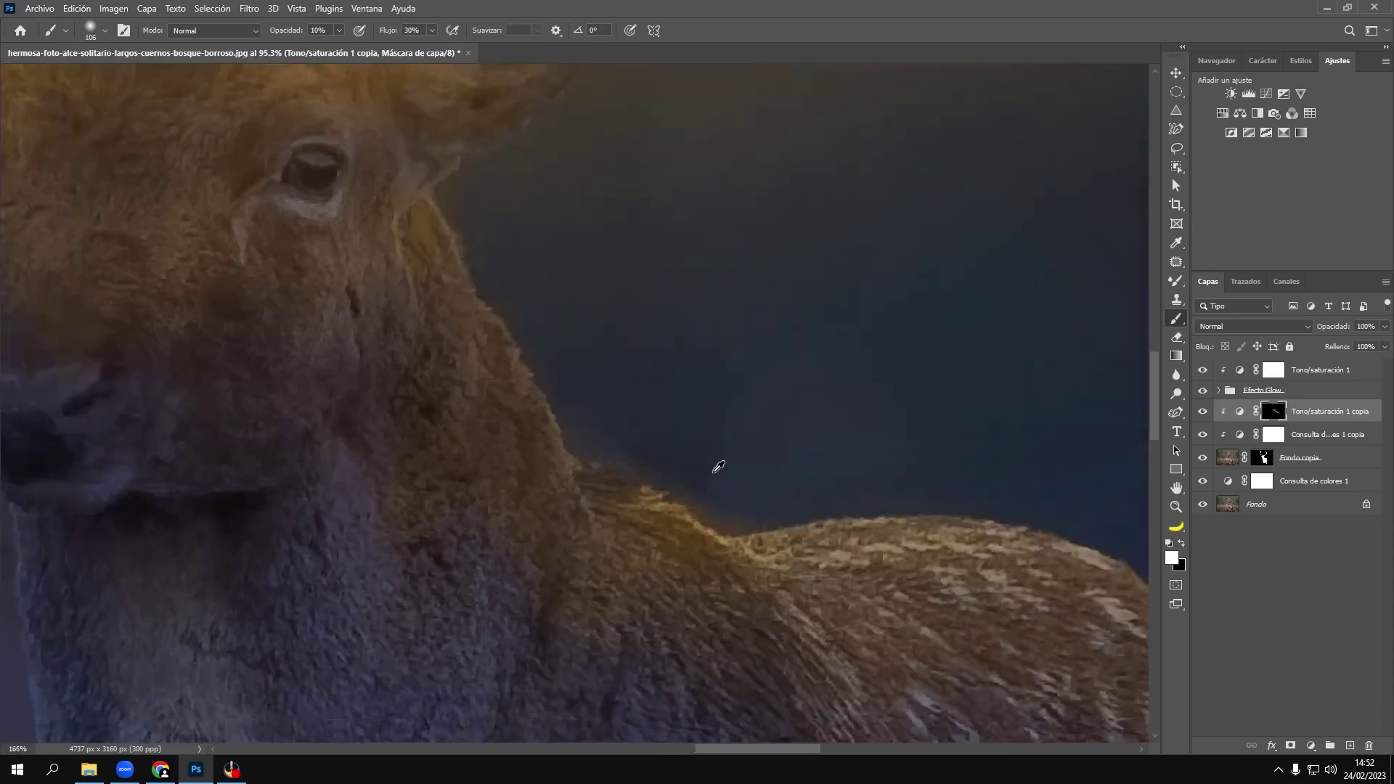
pyautogui.scroll(1, 712, 489)
pyautogui.scroll(1, 721, 497)
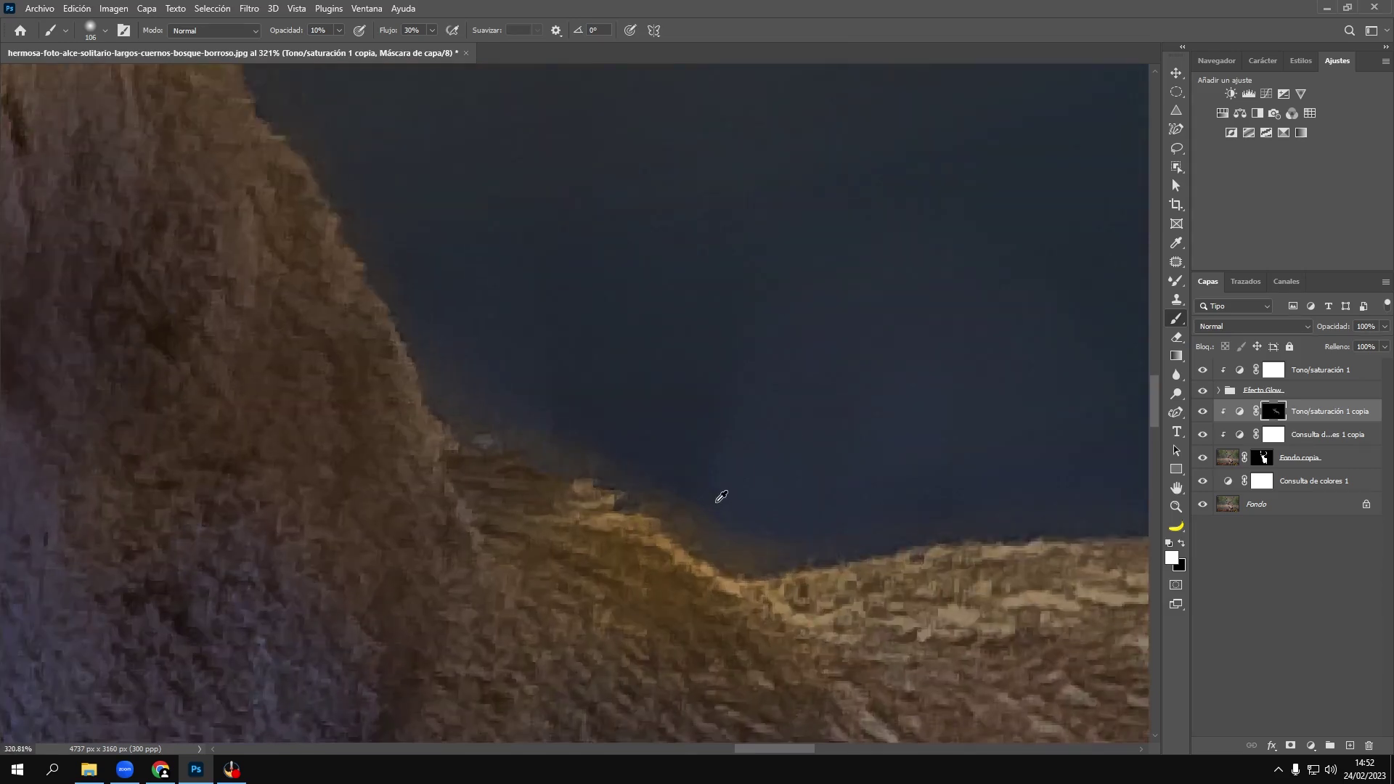
# Step: Use a smaller soft black brush at 92% opacity to remove glow spilling past the neck
pyautogui.click(1181, 543)
pyautogui.moveTo(732, 464); pyautogui.dragTo(675, 473)
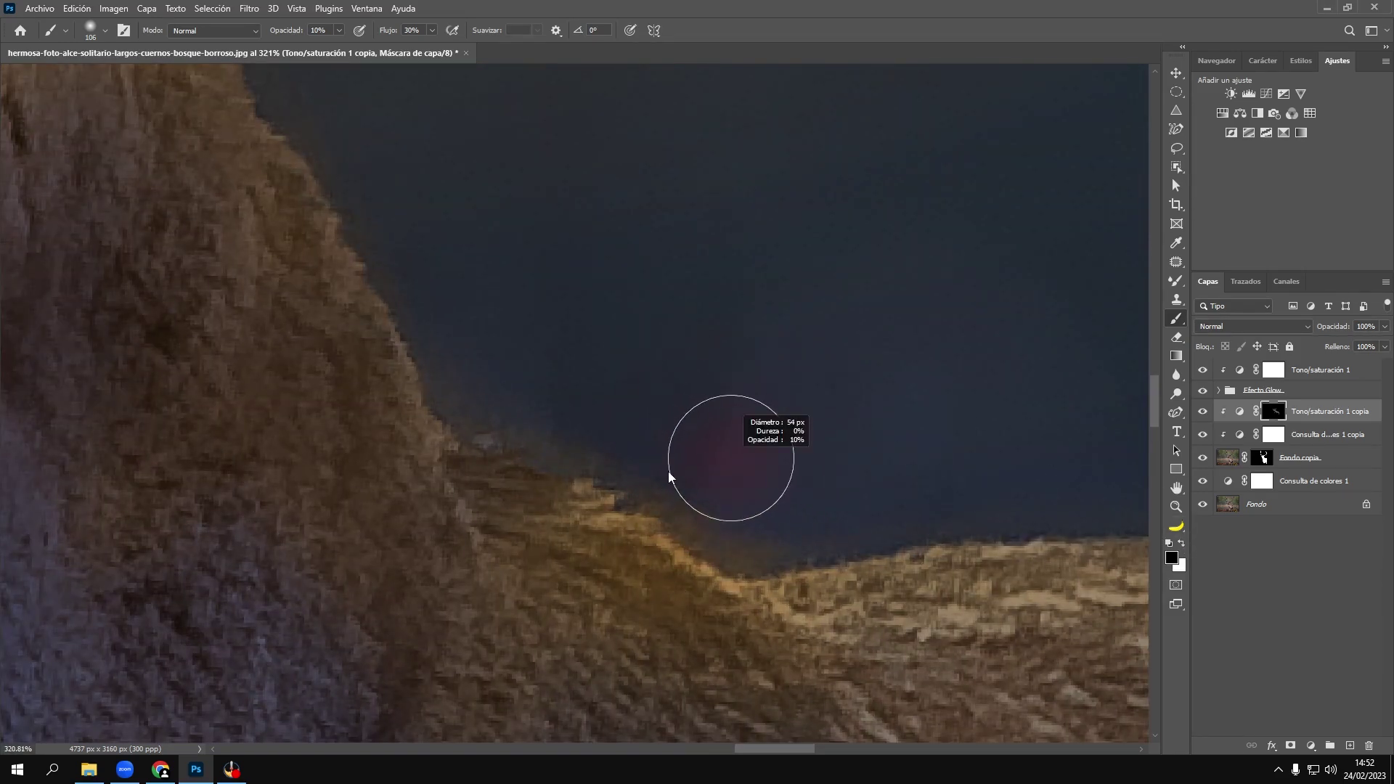
pyautogui.moveTo(720, 338); pyautogui.dragTo(721, 373)
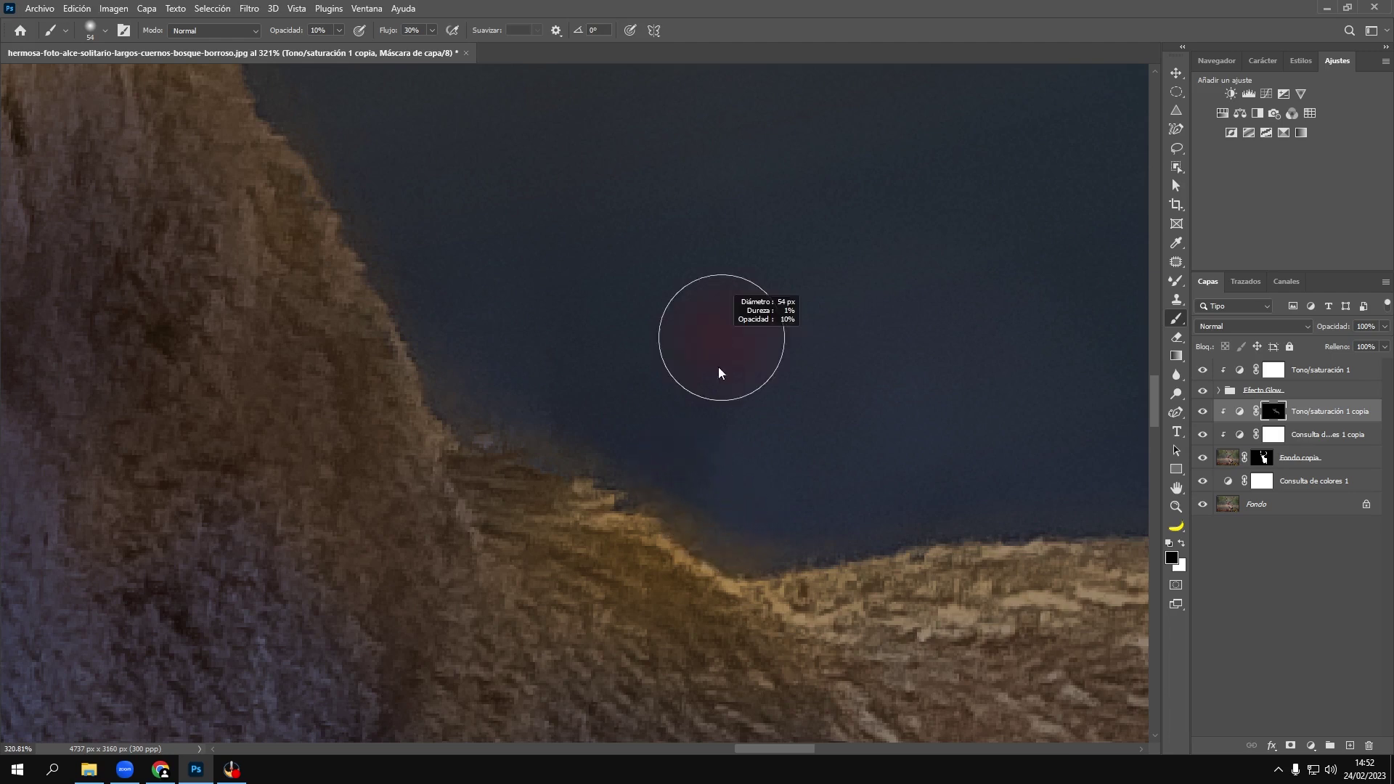
pyautogui.moveTo(783, 473); pyautogui.dragTo(747, 482)
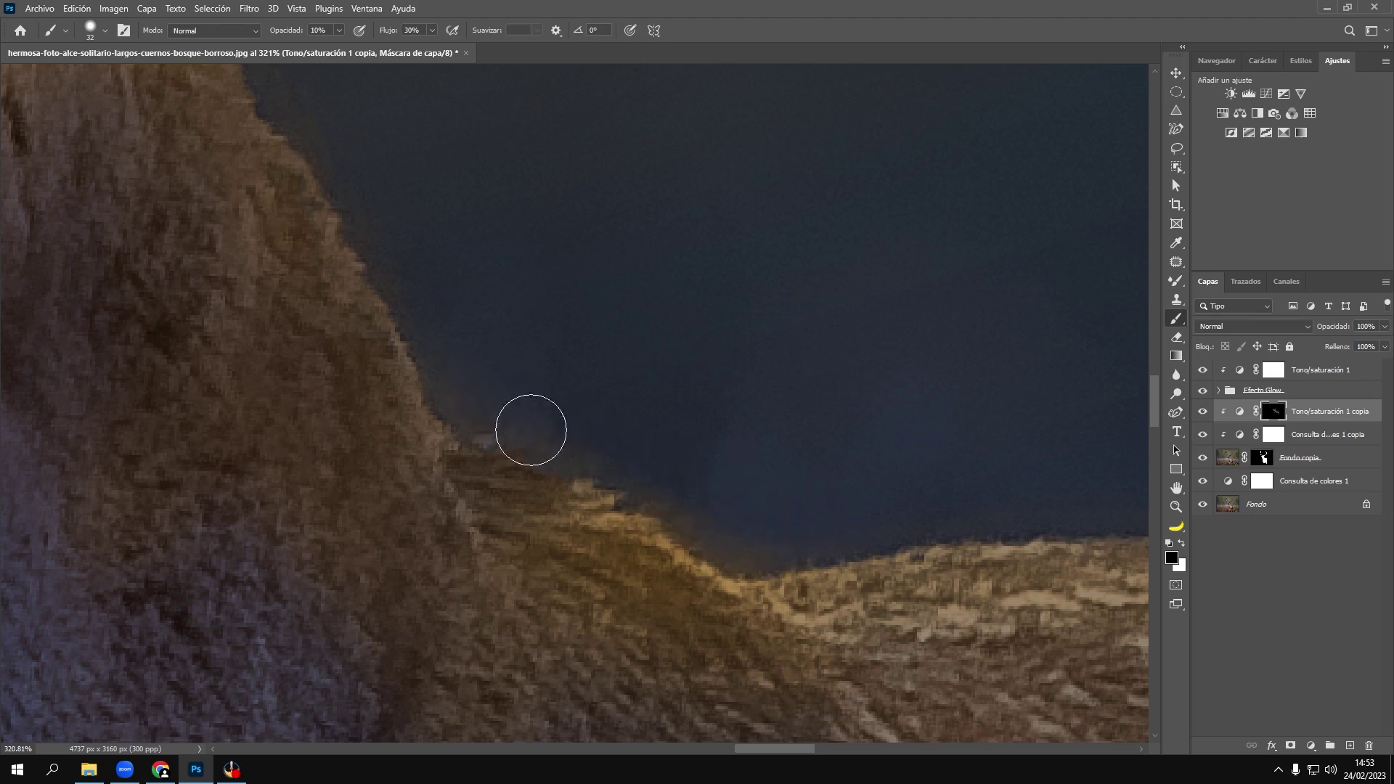
pyautogui.scroll(-3, 597, 430)
pyautogui.scroll(-2, 366, 369)
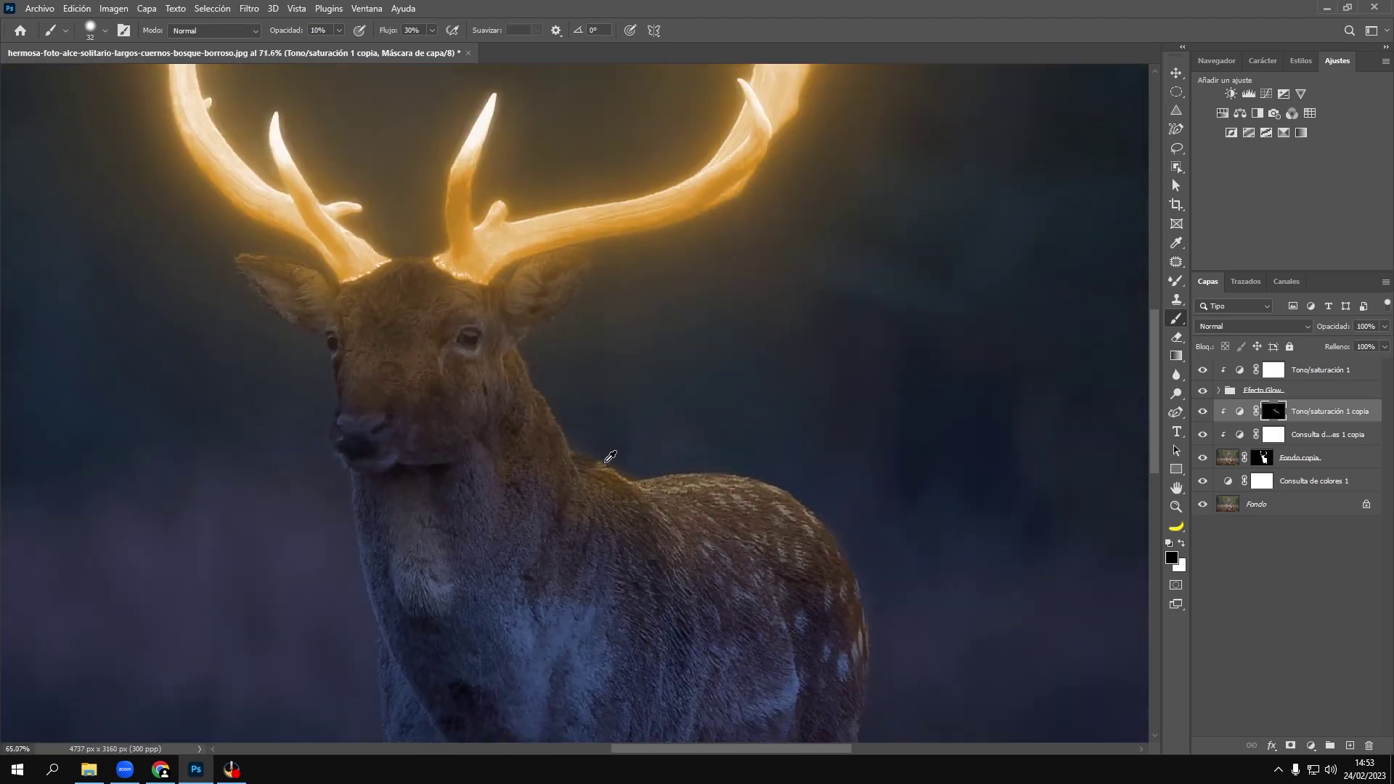
pyautogui.scroll(2, 365, 369)
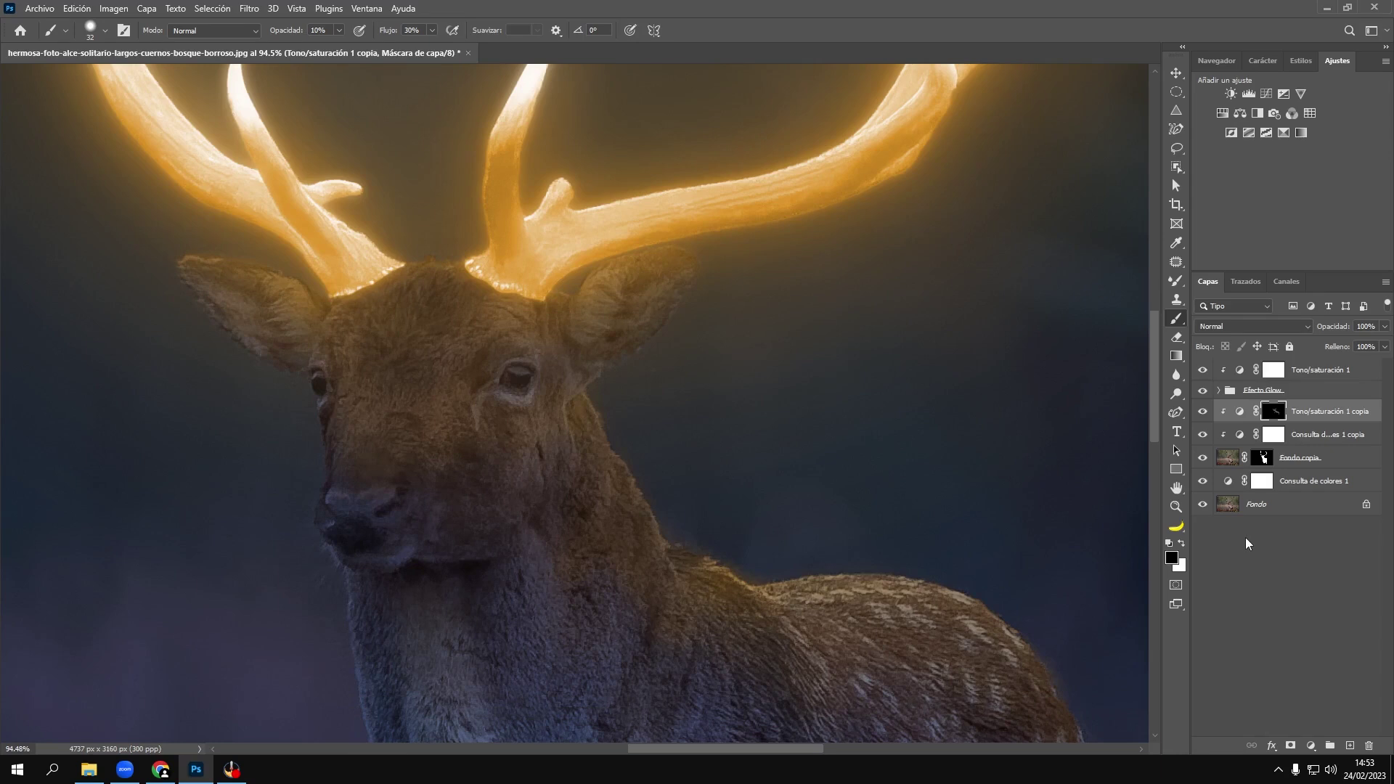
pyautogui.click(340, 30)
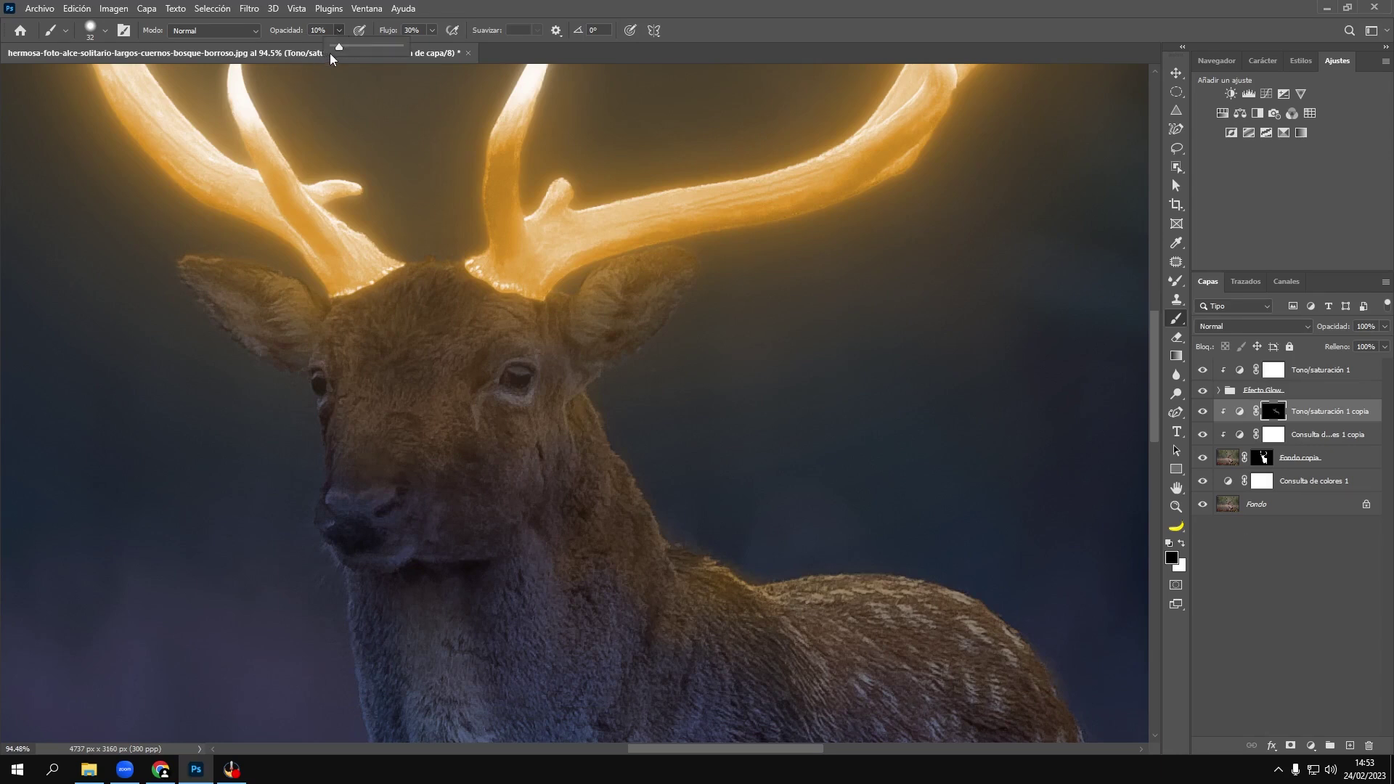
pyautogui.click(396, 55)
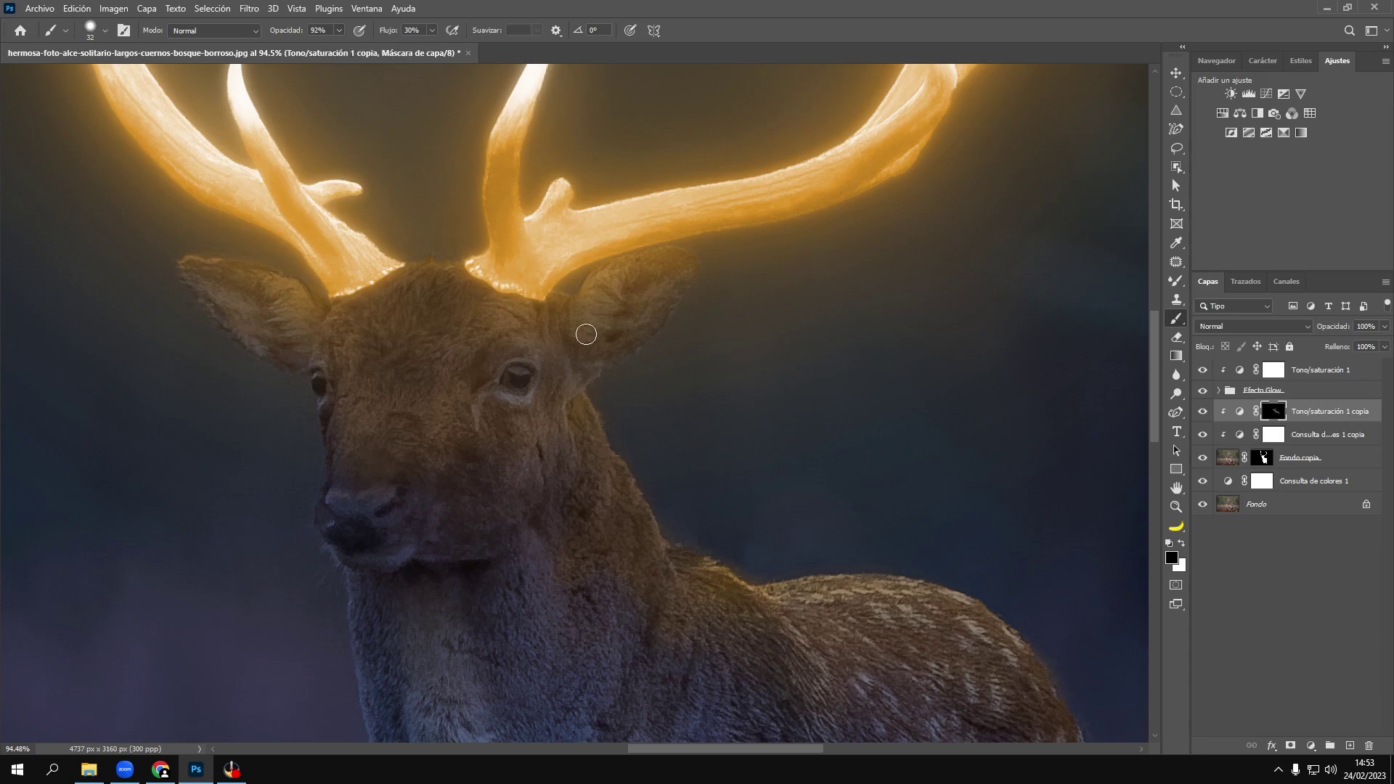
pyautogui.keyDown('alt'); pyautogui.rightClick(686, 351); pyautogui.keyUp('alt')
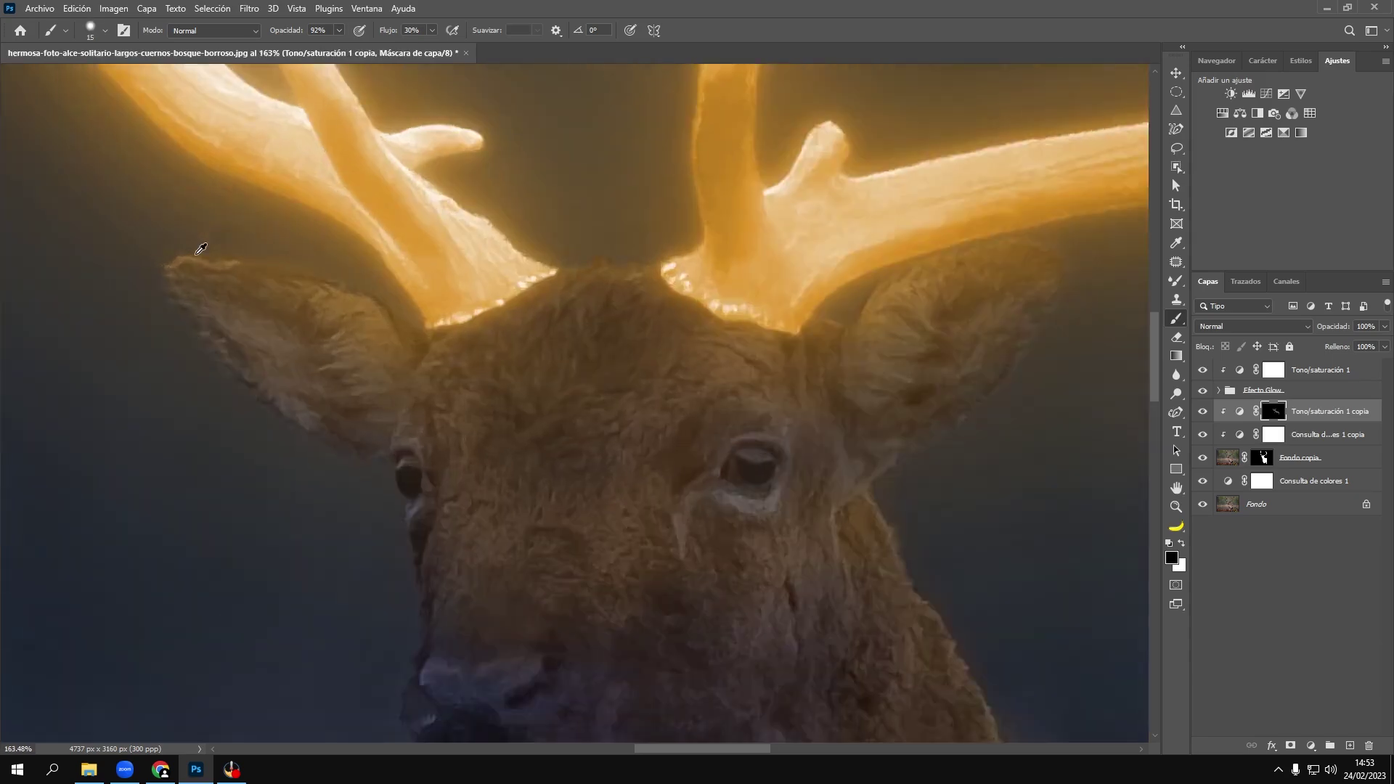
pyautogui.moveTo(196, 246); pyautogui.dragTo(435, 327)
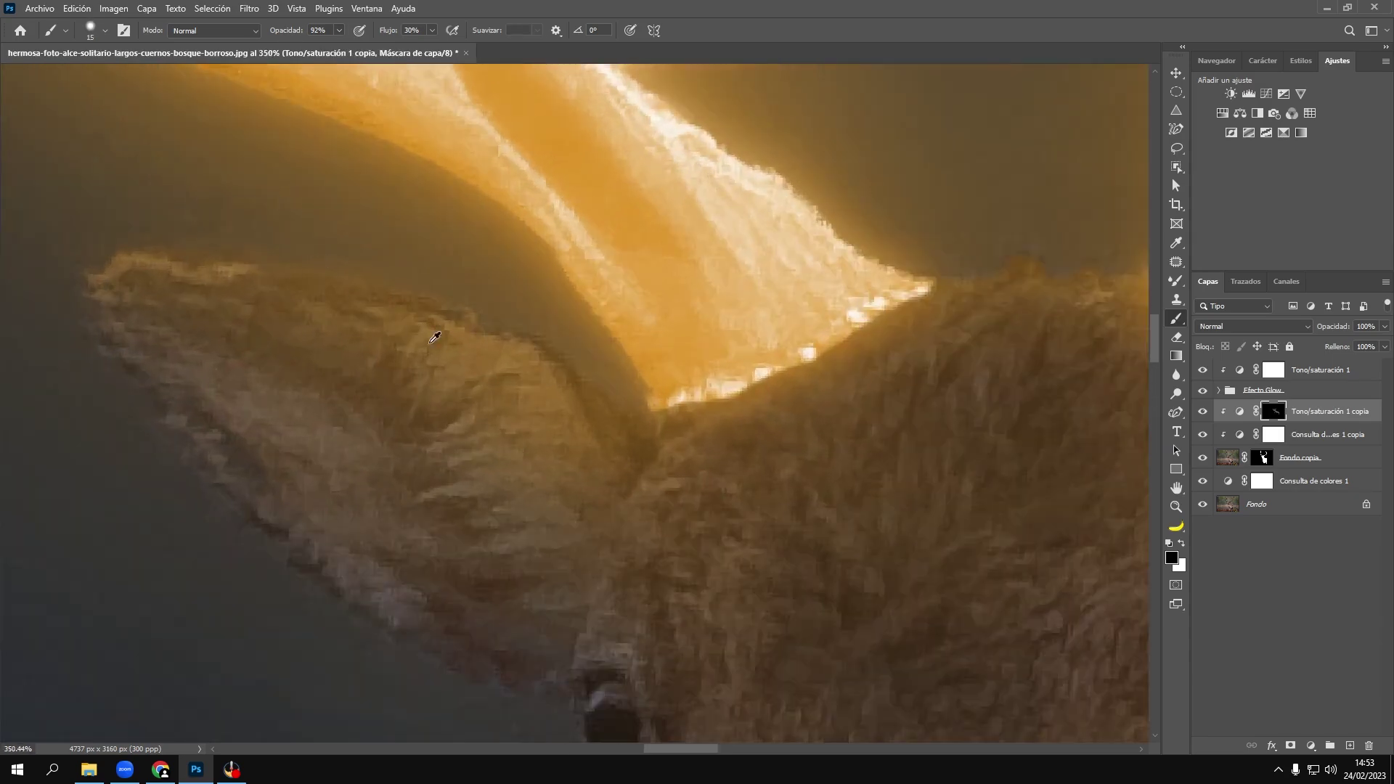
# Step: Switch the foreground to white and shrink the brush to about 9 px
pyautogui.press('x')
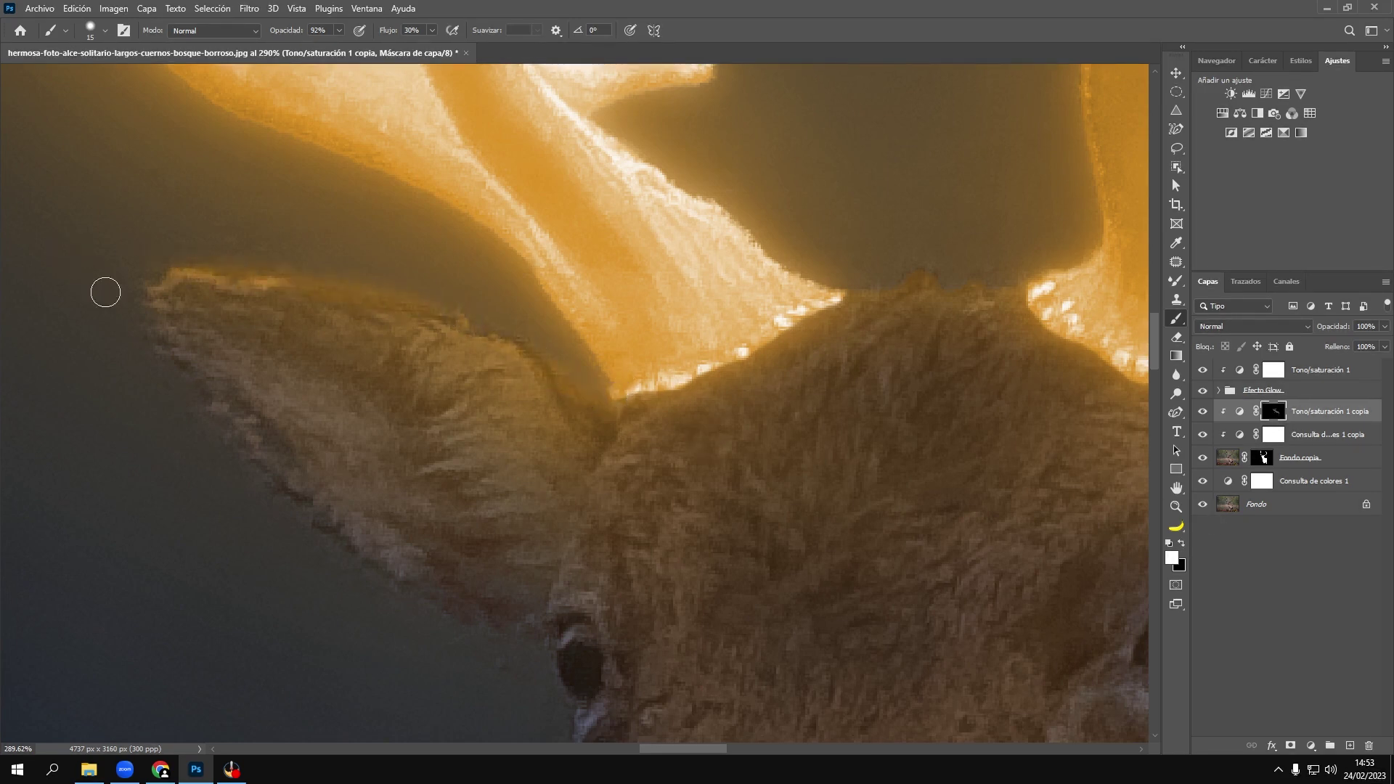
pyautogui.moveTo(569, 336); pyautogui.dragTo(560, 338)
pyautogui.scroll(-5, 124, 295)
pyautogui.scroll(2, 696, 321)
pyautogui.scroll(4, 644, 329)
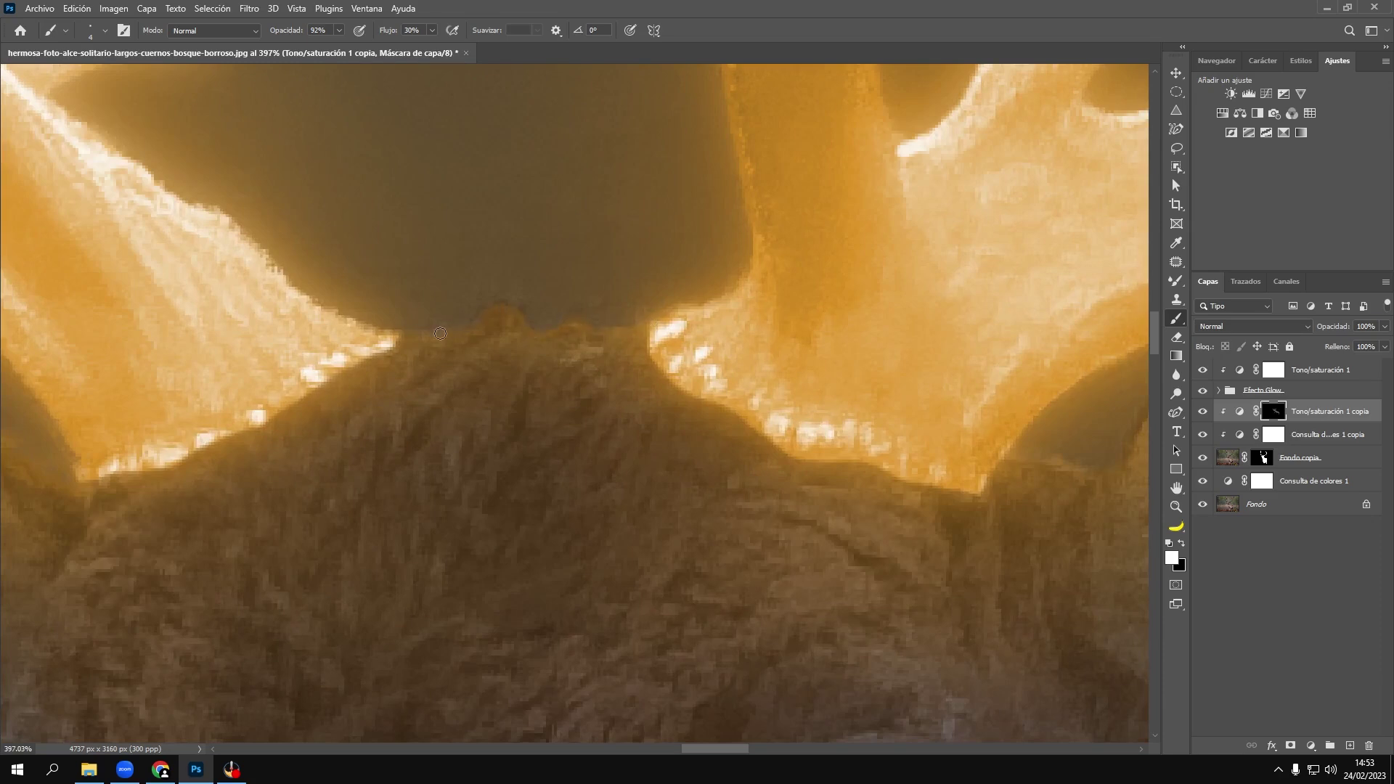
pyautogui.scroll(-2, 668, 460)
pyautogui.scroll(-2, 668, 466)
pyautogui.hscroll(2, 934, 460)
pyautogui.moveTo(931, 470); pyautogui.dragTo(940, 476)
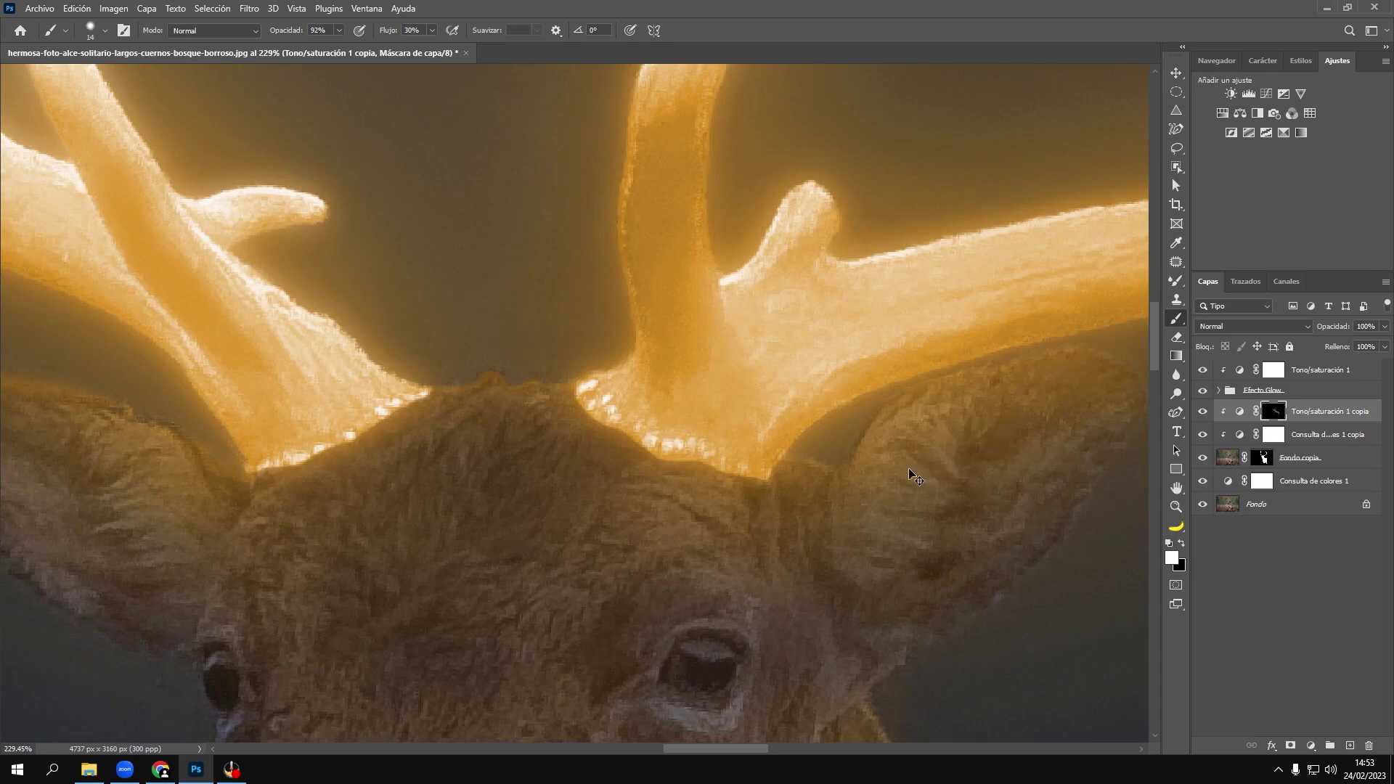
pyautogui.scroll(2, 912, 474)
pyautogui.scroll(2, 798, 443)
pyautogui.moveTo(742, 417); pyautogui.dragTo(722, 421)
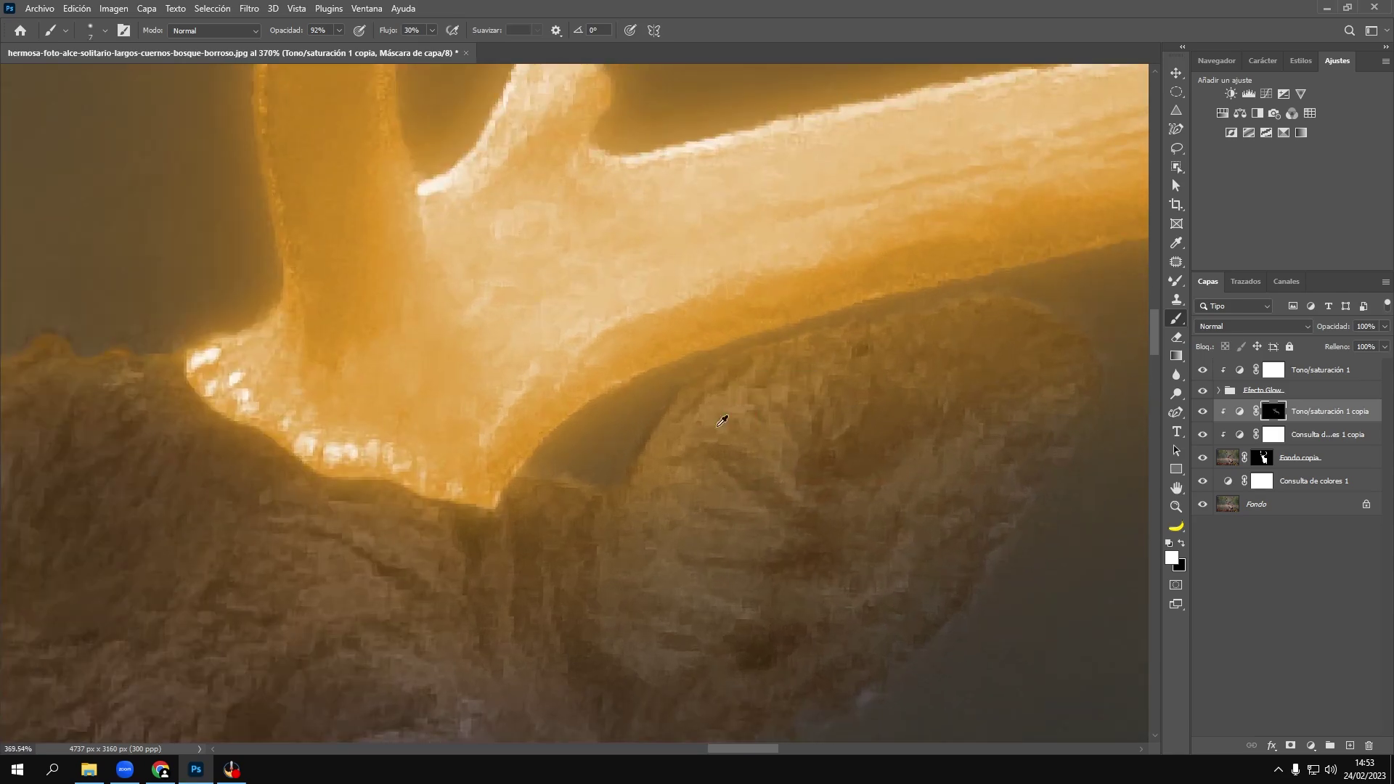
# Step: Paint the orange glow along the right ear edge and under the right antler base
pyautogui.moveTo(504, 468); pyautogui.dragTo(602, 494)
pyautogui.scroll(-5, 990, 488)
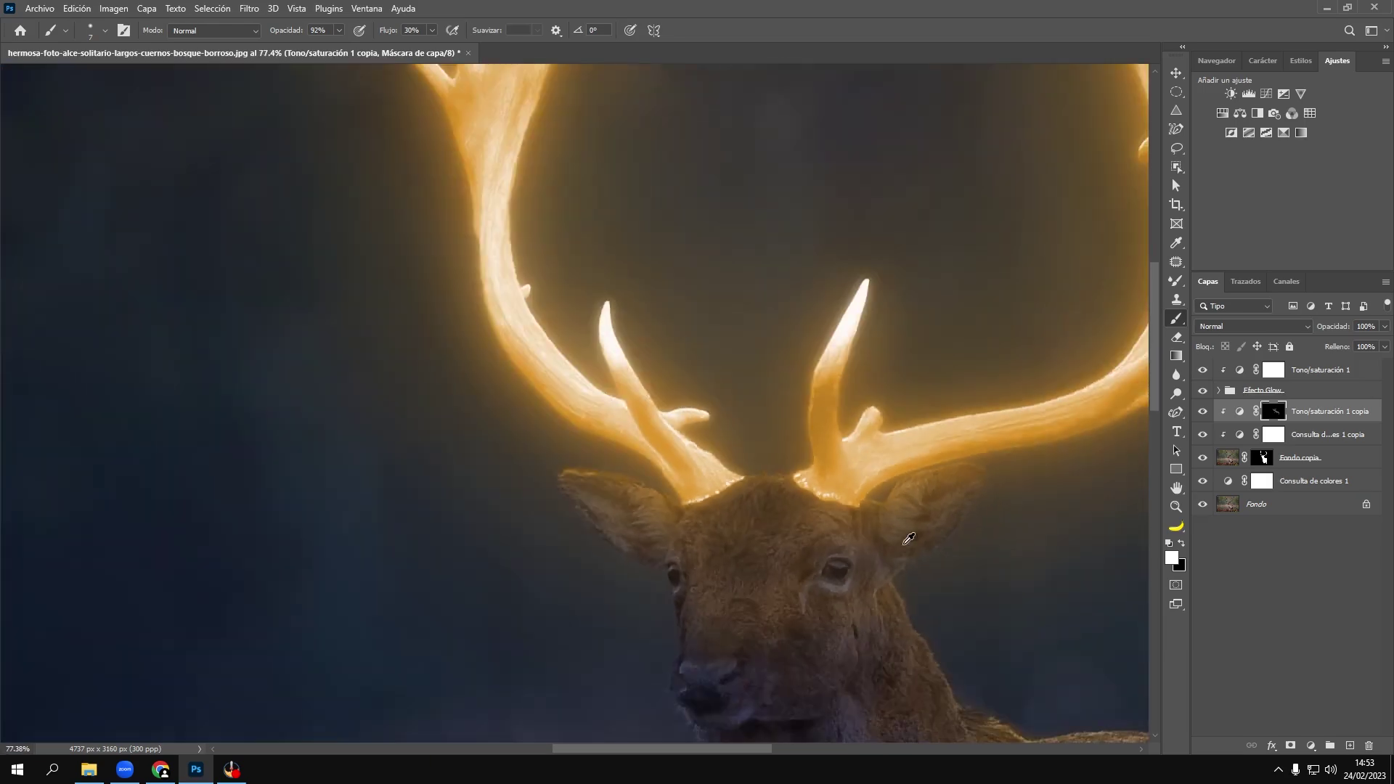
pyautogui.scroll(5, 911, 532)
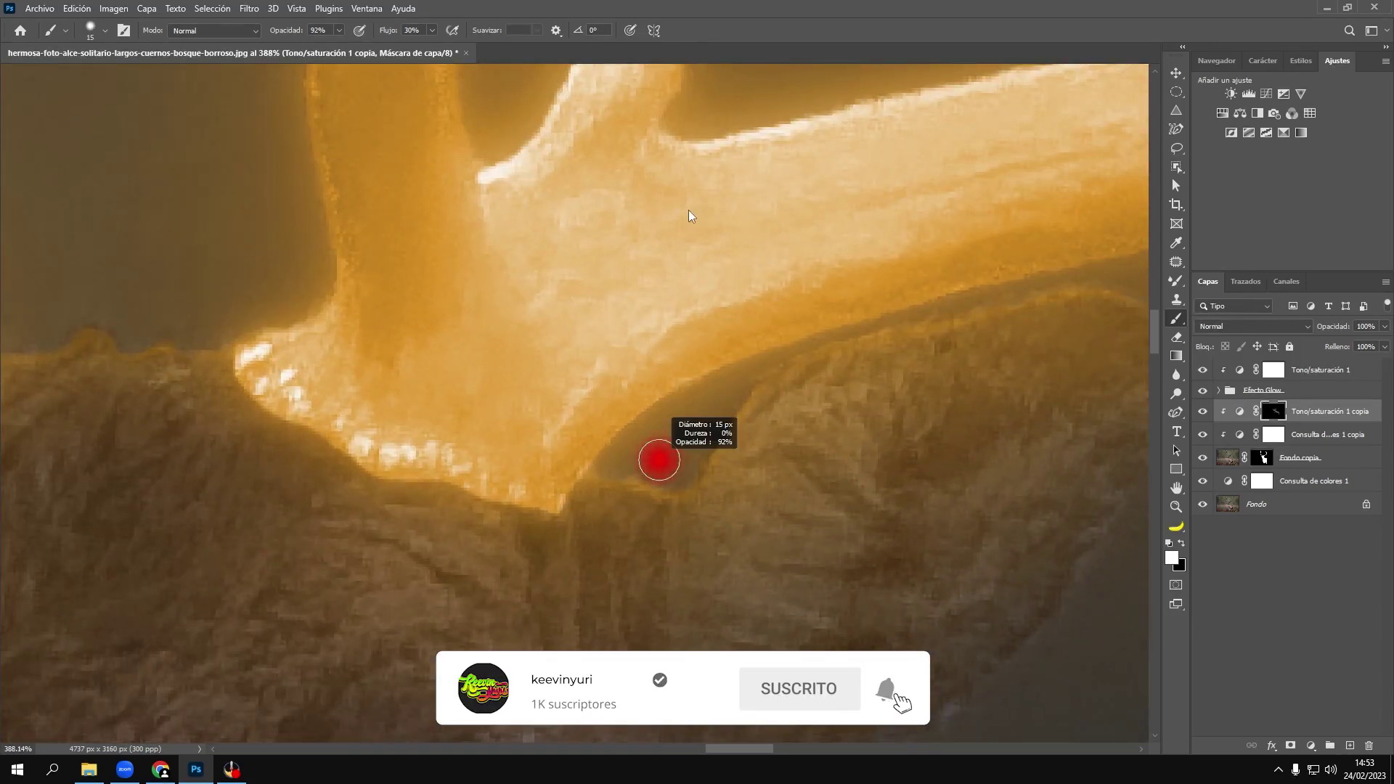
pyautogui.moveTo(709, 487); pyautogui.dragTo(995, 310)
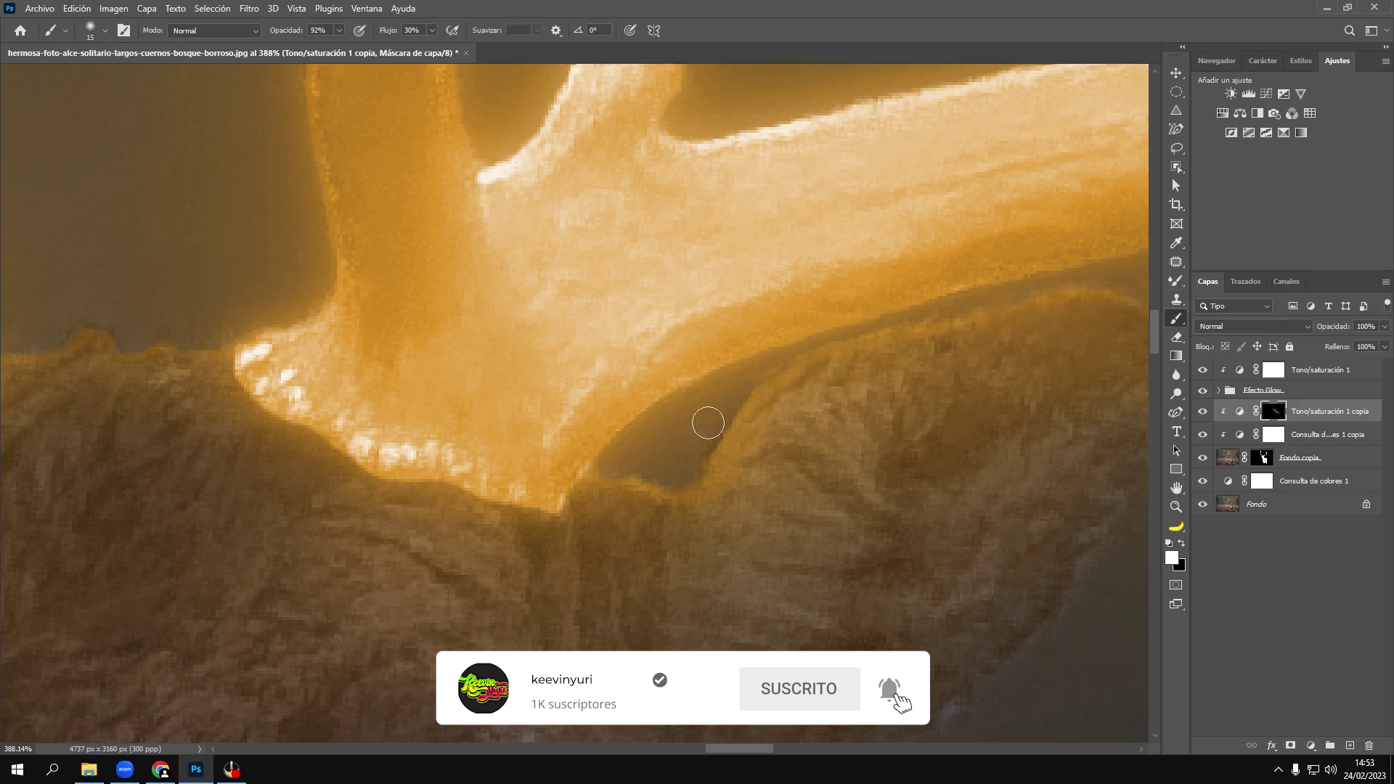
# Step: Trace the glow along both upper eyelids
pyautogui.hscroll(-3, 352, 429)
pyautogui.hscroll(-3, 267, 398)
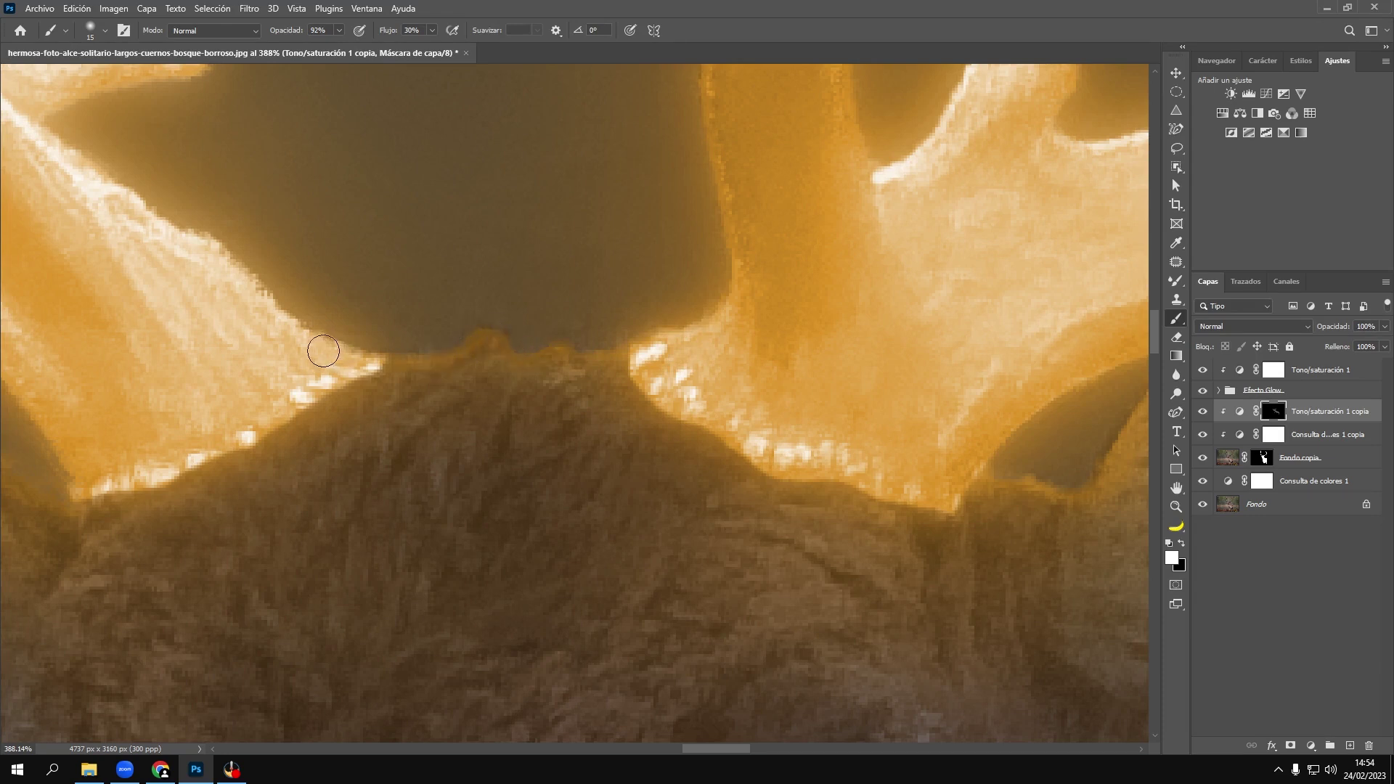
pyautogui.scroll(-5, 491, 479)
pyautogui.scroll(2, 704, 545)
pyautogui.scroll(3, 705, 545)
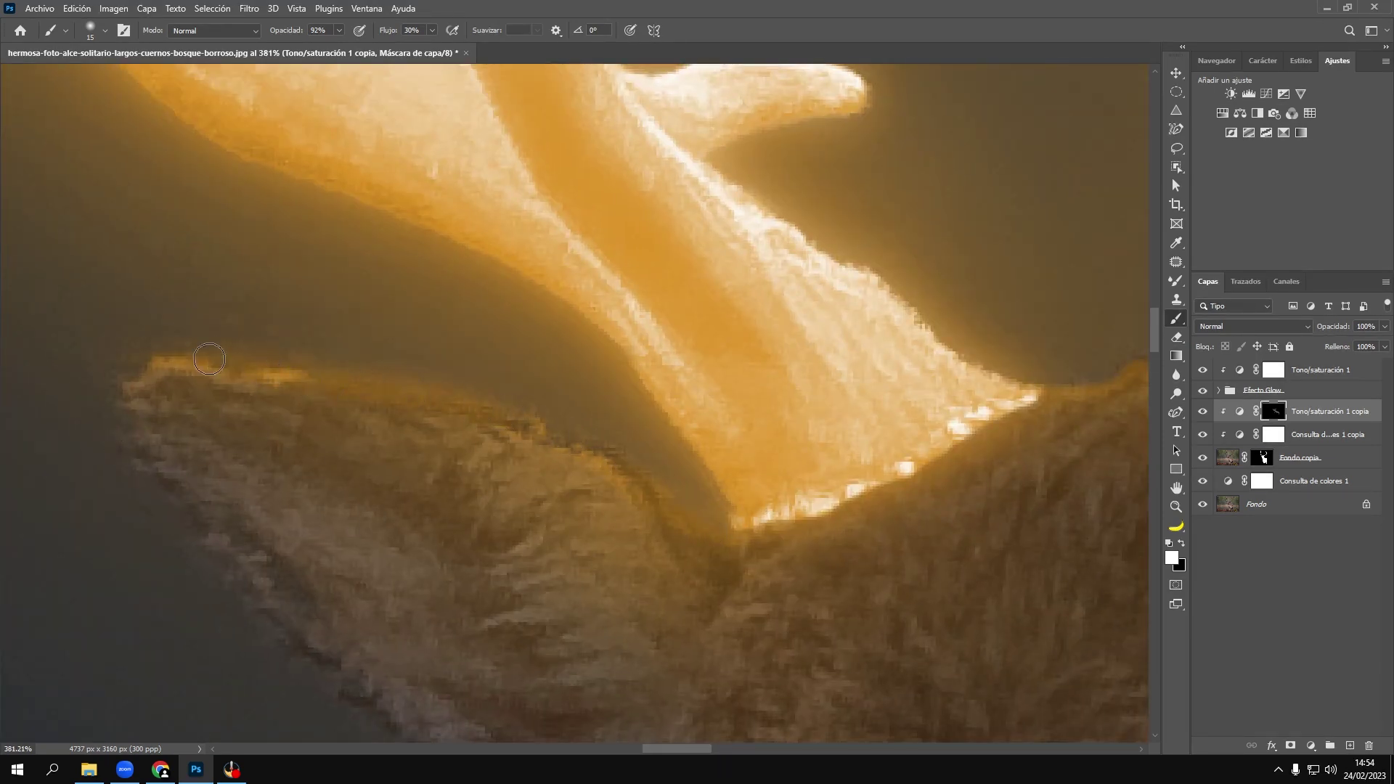
pyautogui.scroll(-3, 218, 465)
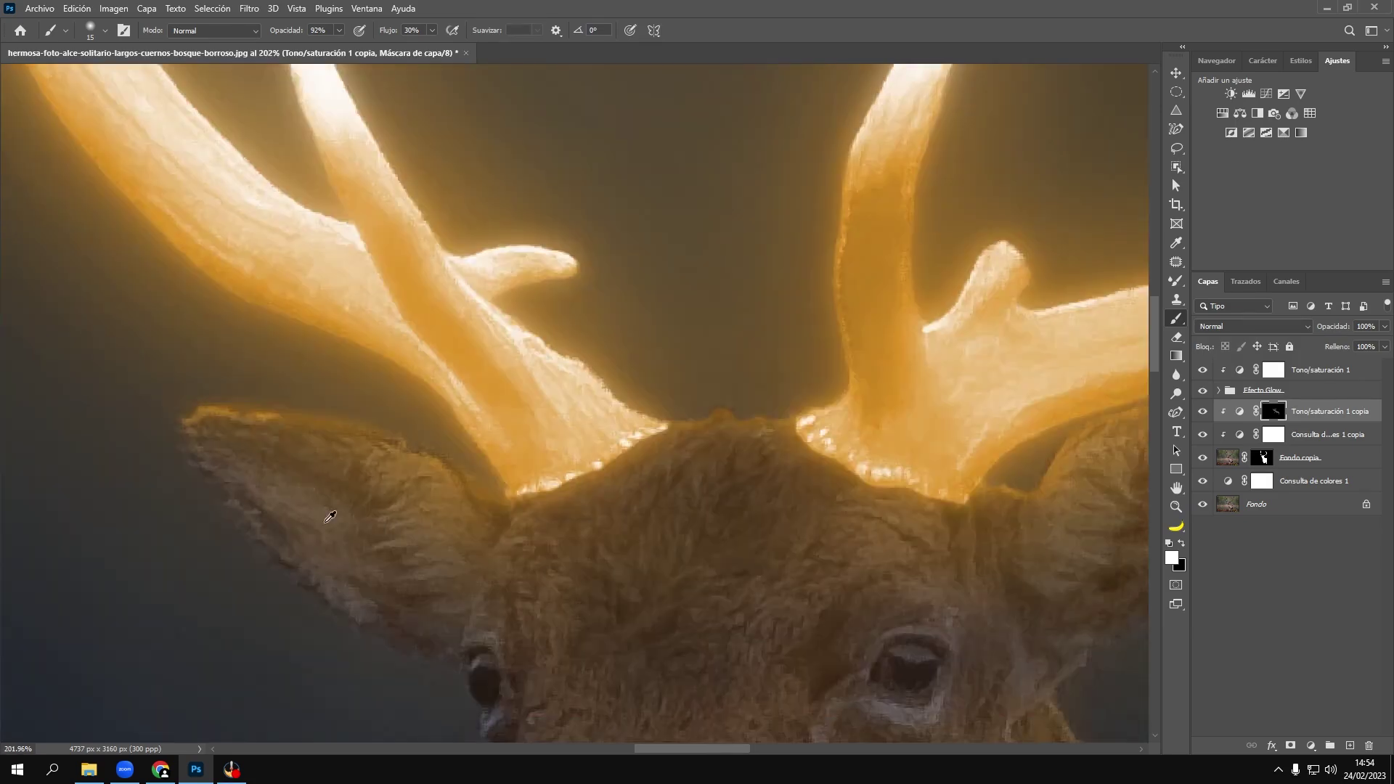
pyautogui.scroll(2, 329, 516)
pyautogui.moveTo(577, 543); pyautogui.dragTo(773, 428)
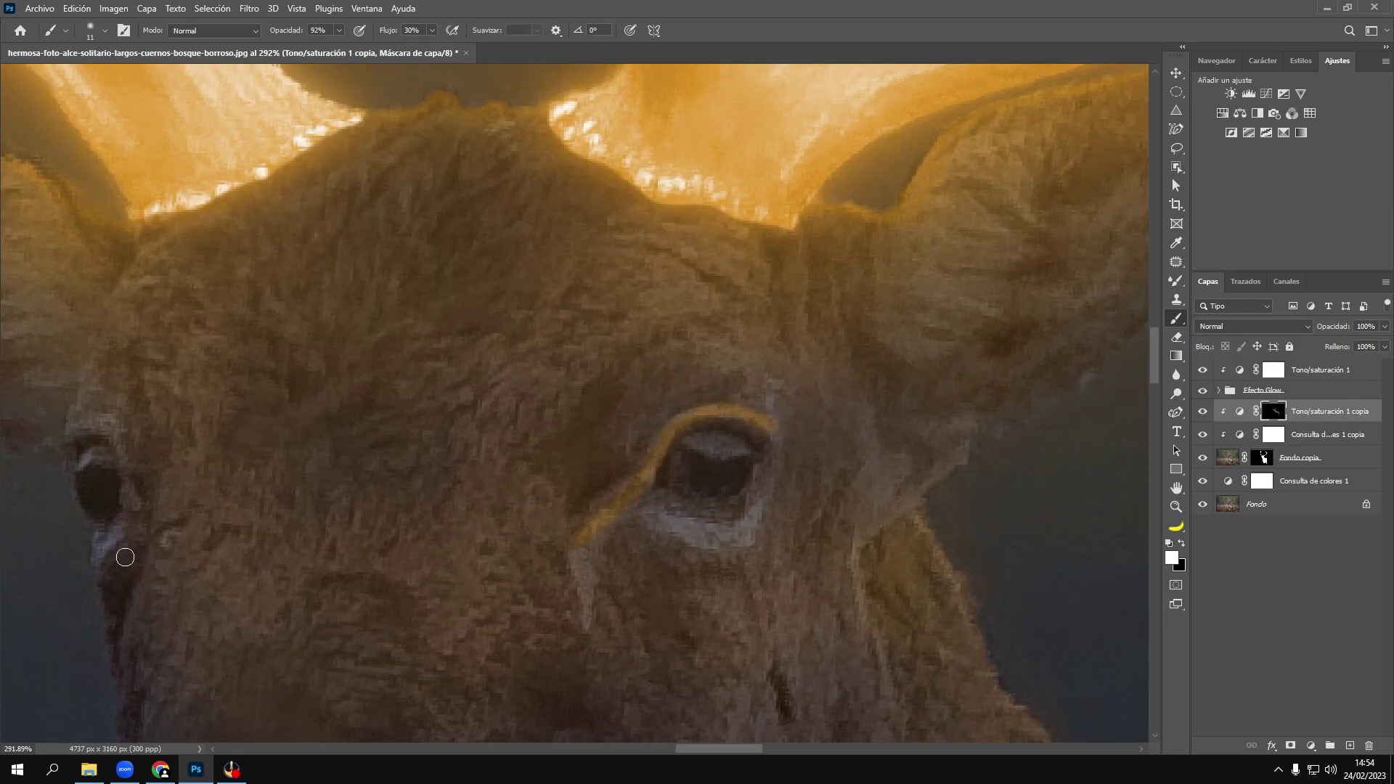
pyautogui.moveTo(125, 556); pyautogui.dragTo(69, 432)
# Step: Paint the glow along the neck's outline, leaving the brush at about 9 px
pyautogui.scroll(-3, 414, 654)
pyautogui.scroll(3, 428, 537)
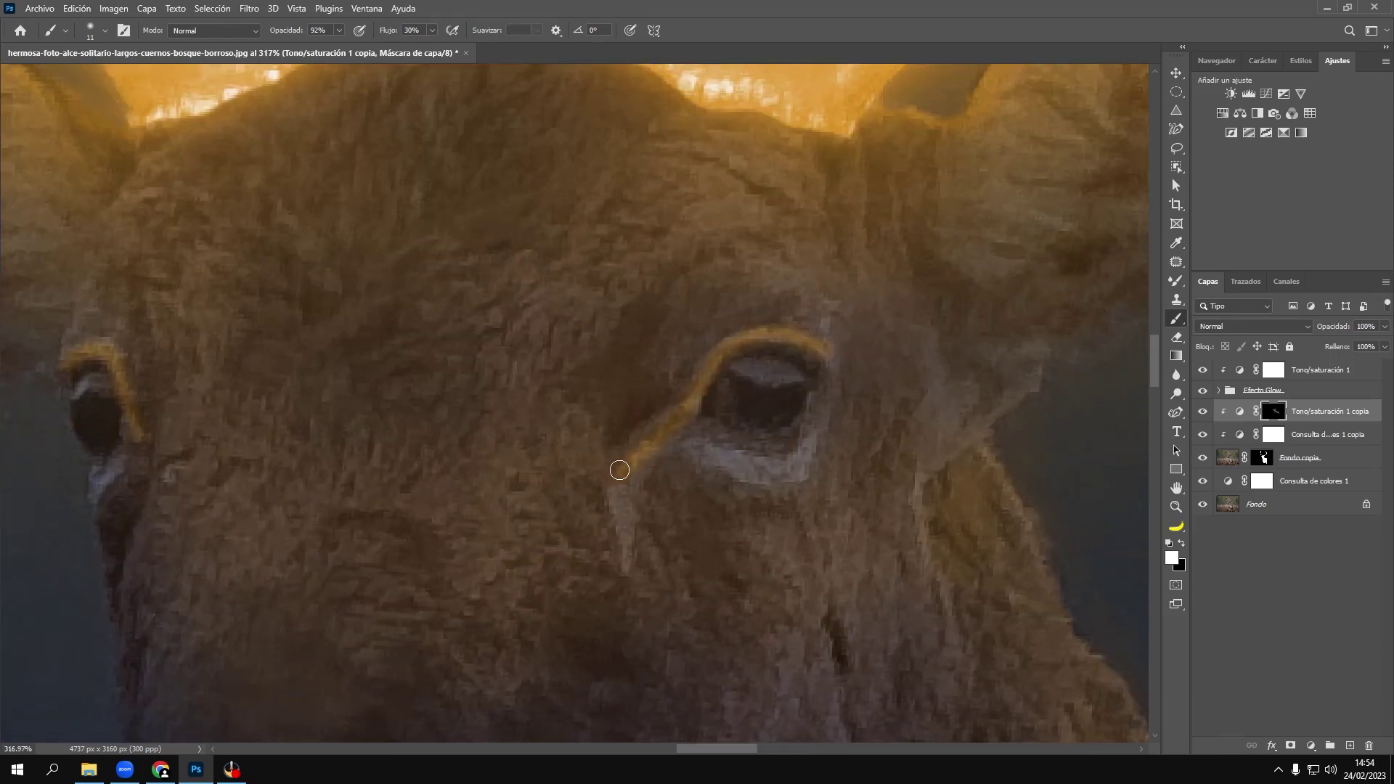
pyautogui.scroll(-8, 476, 271)
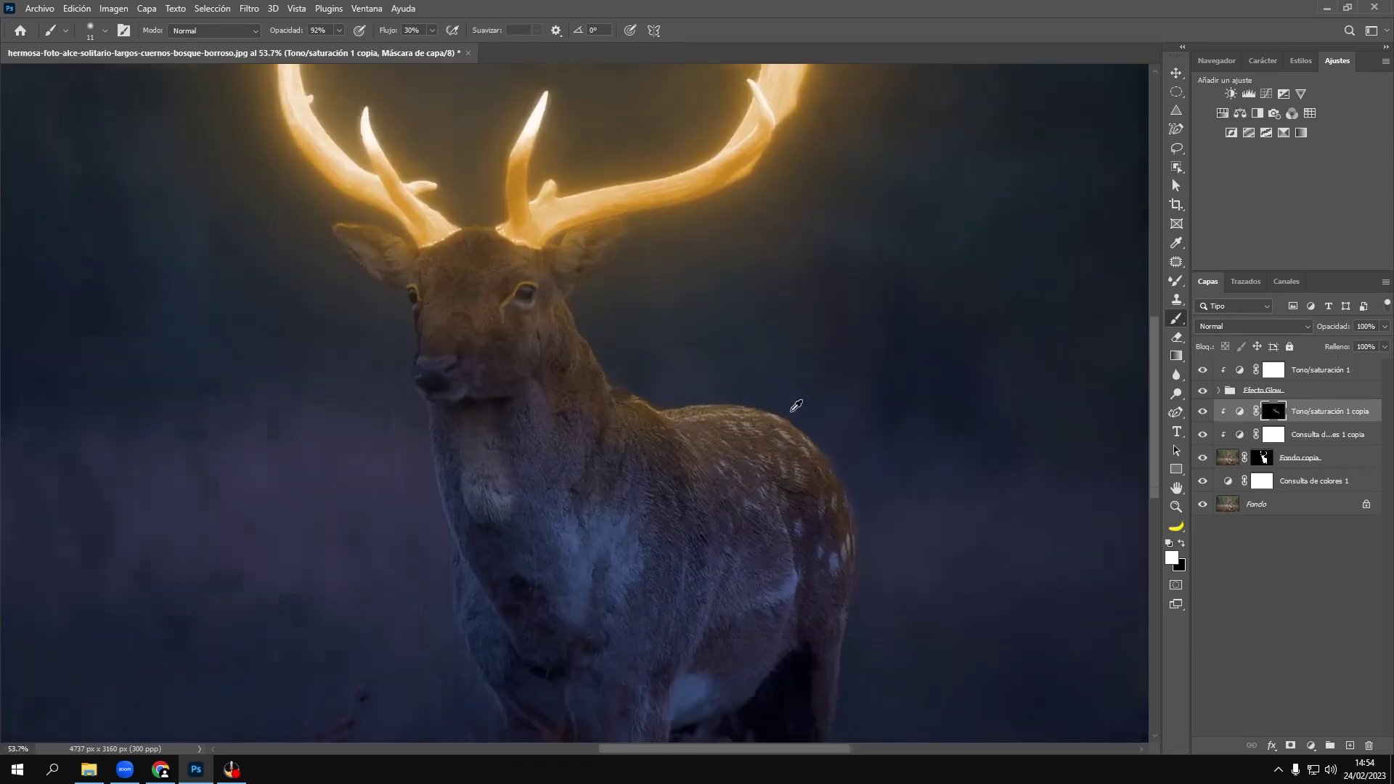
pyautogui.scroll(8, 595, 319)
pyautogui.moveTo(436, 243); pyautogui.dragTo(642, 631)
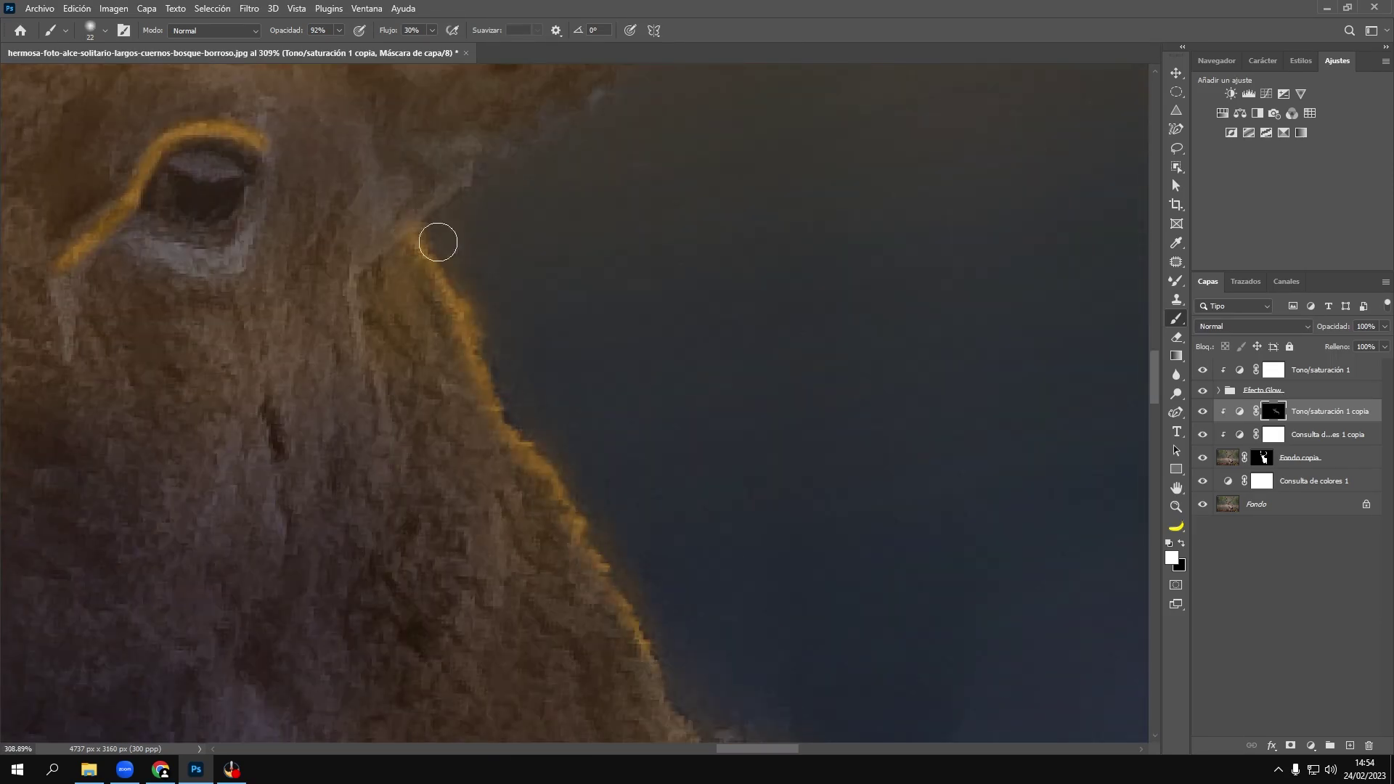
pyautogui.scroll(-2, 654, 436)
pyautogui.scroll(-2, 726, 472)
pyautogui.scroll(2, 835, 508)
pyautogui.scroll(1, 871, 537)
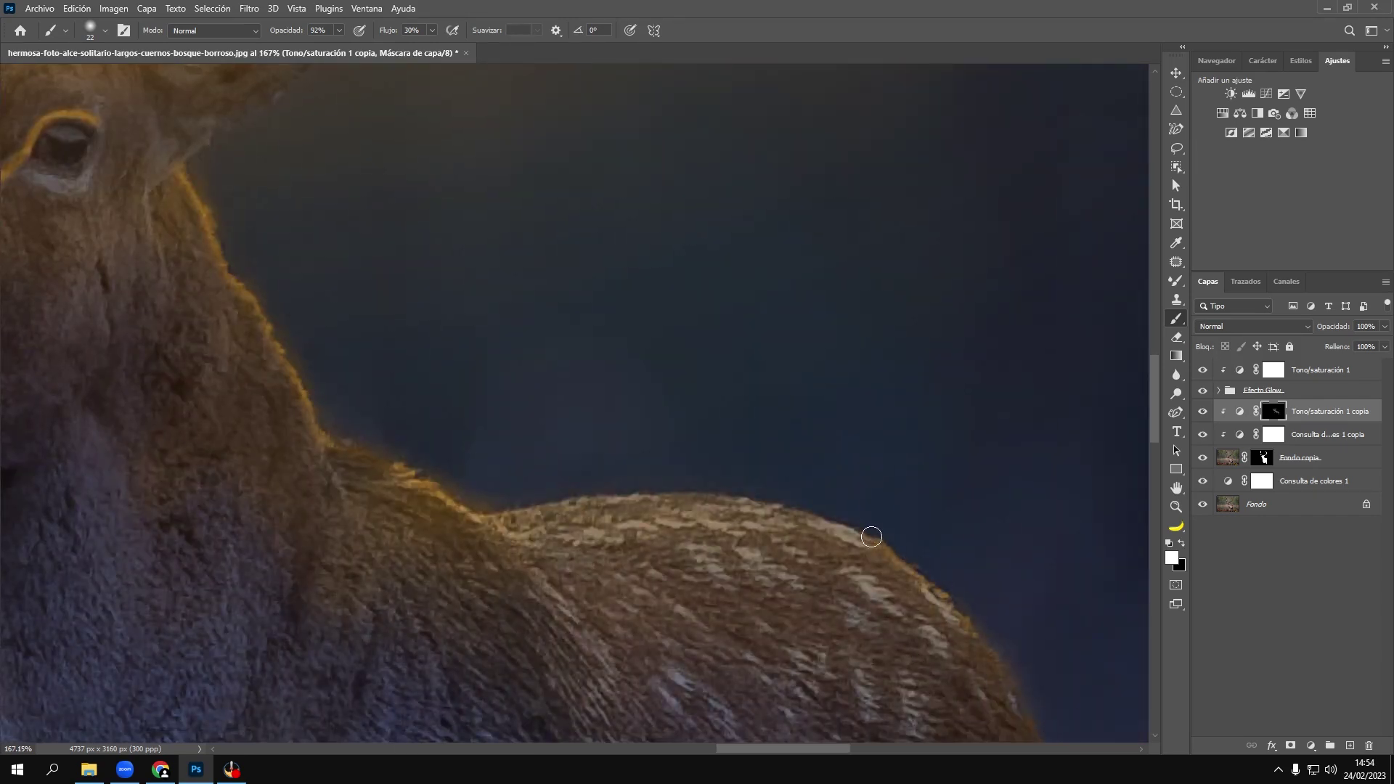
pyautogui.scroll(-3, 725, 472)
pyautogui.scroll(4, 725, 472)
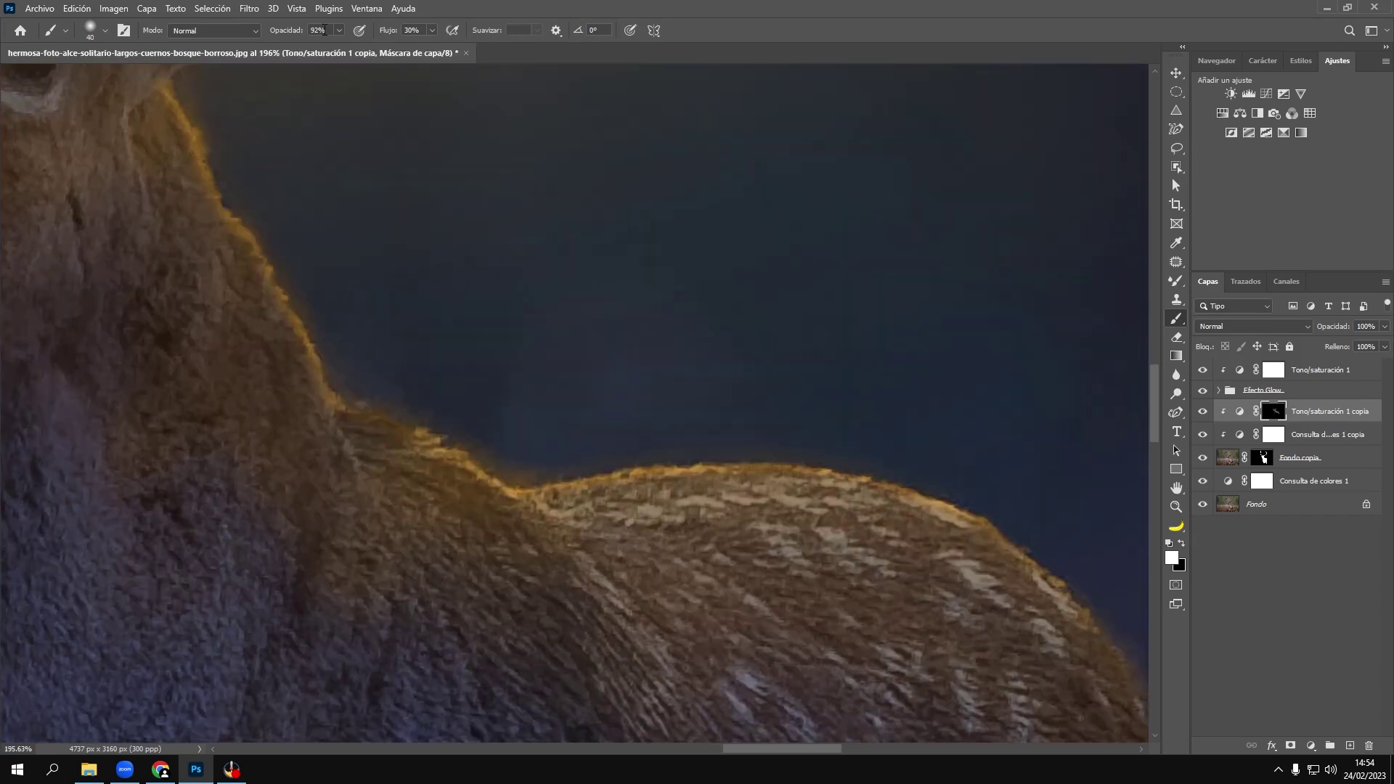
pyautogui.moveTo(643, 403); pyautogui.dragTo(656, 403)
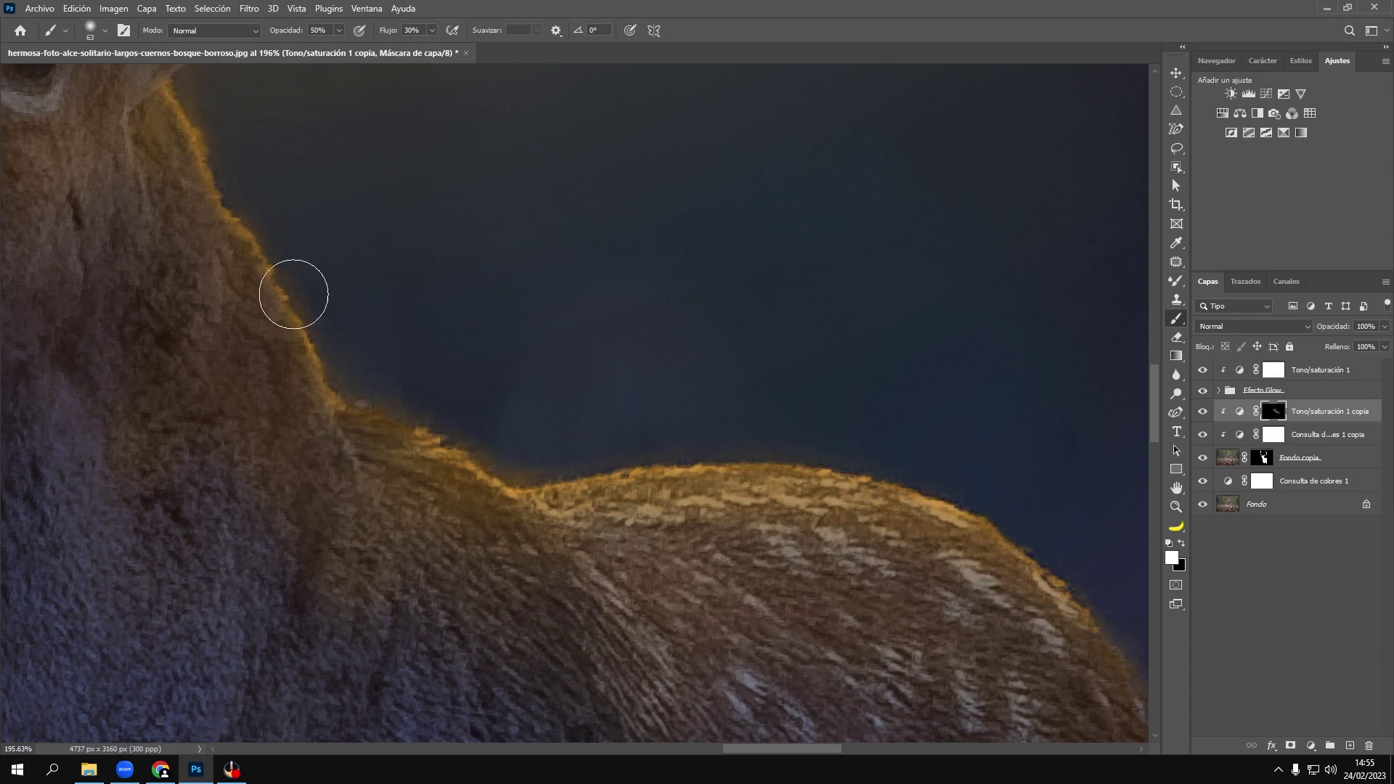
pyautogui.moveTo(507, 403); pyautogui.dragTo(465, 404)
pyautogui.scroll(3, 388, 541)
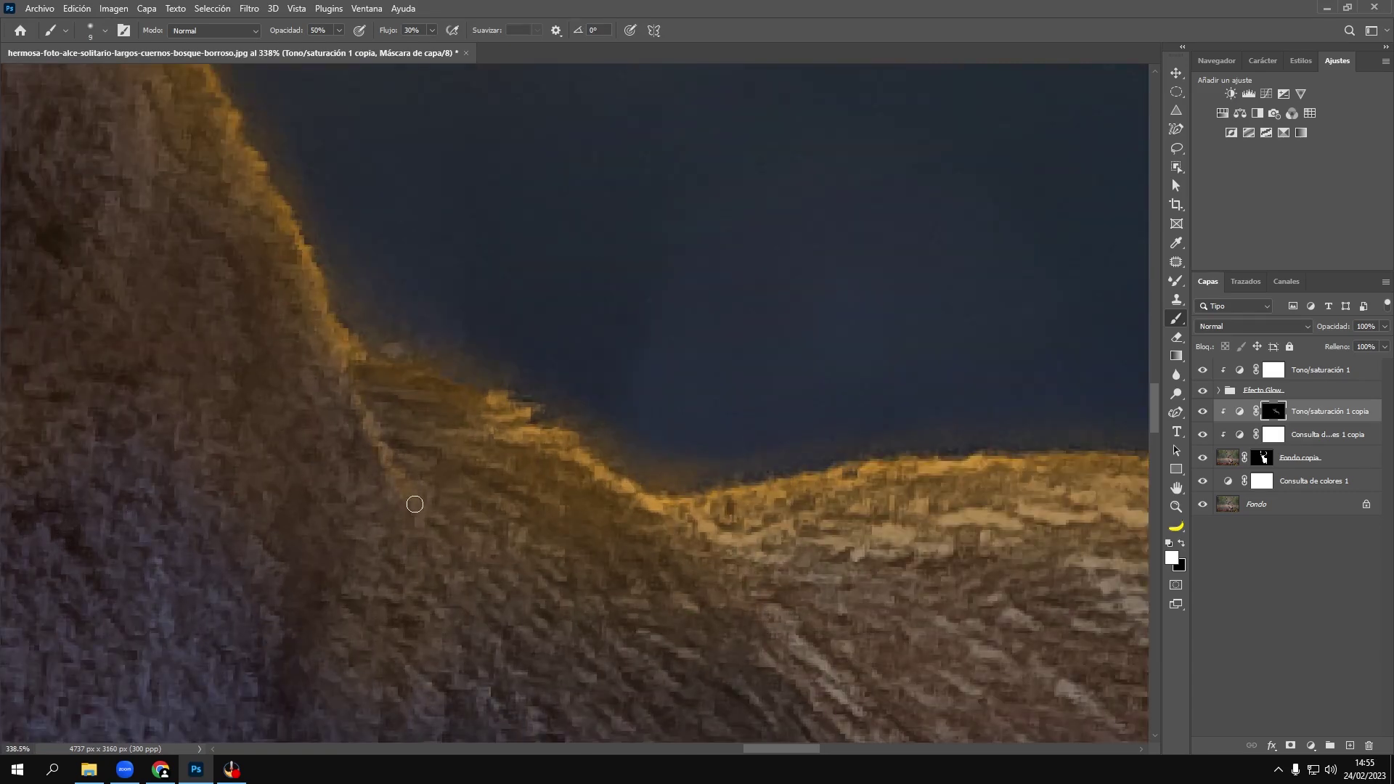
# Step: Paint broad white strokes on the mask to spread warm light over the chest and flank
pyautogui.hotkey('ctrl', '0')
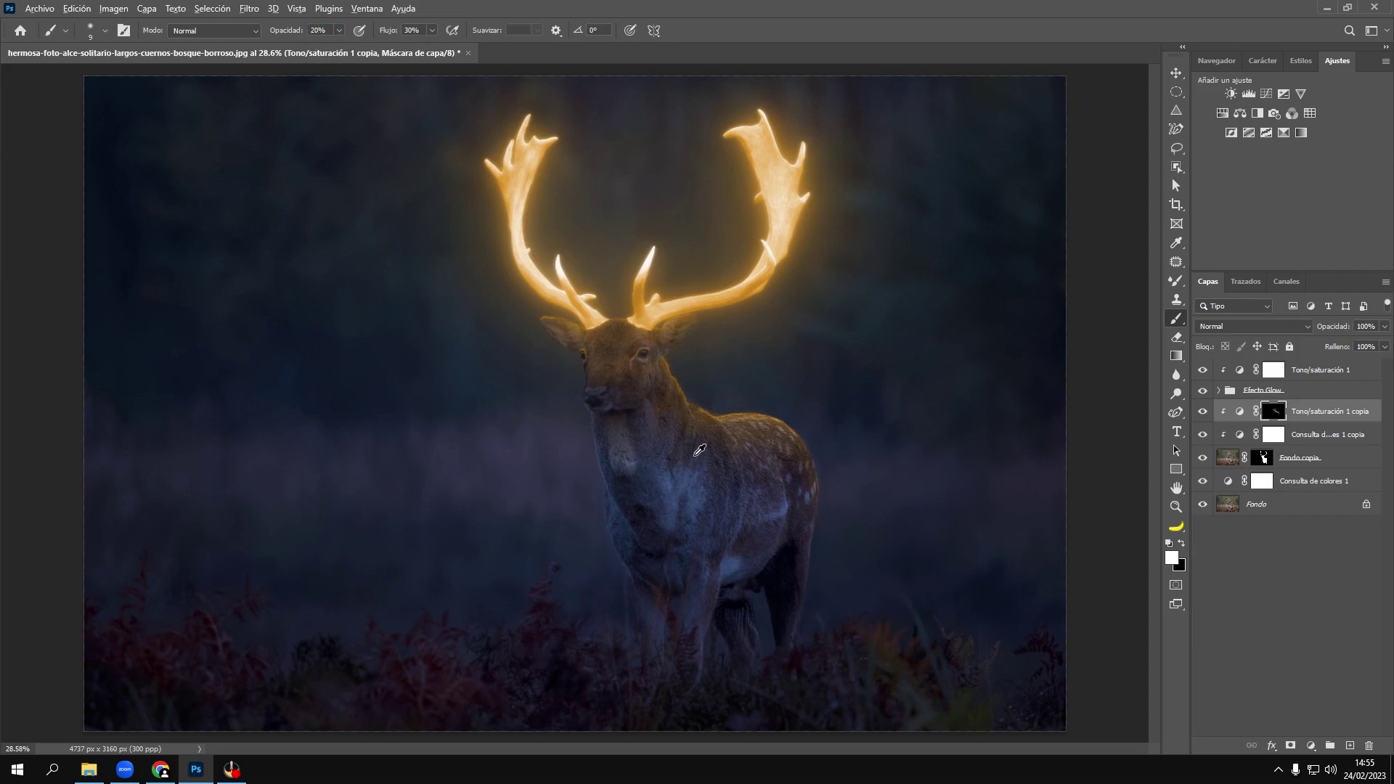
pyautogui.moveTo(699, 450); pyautogui.dragTo(777, 474)
pyautogui.scroll(5, 819, 474)
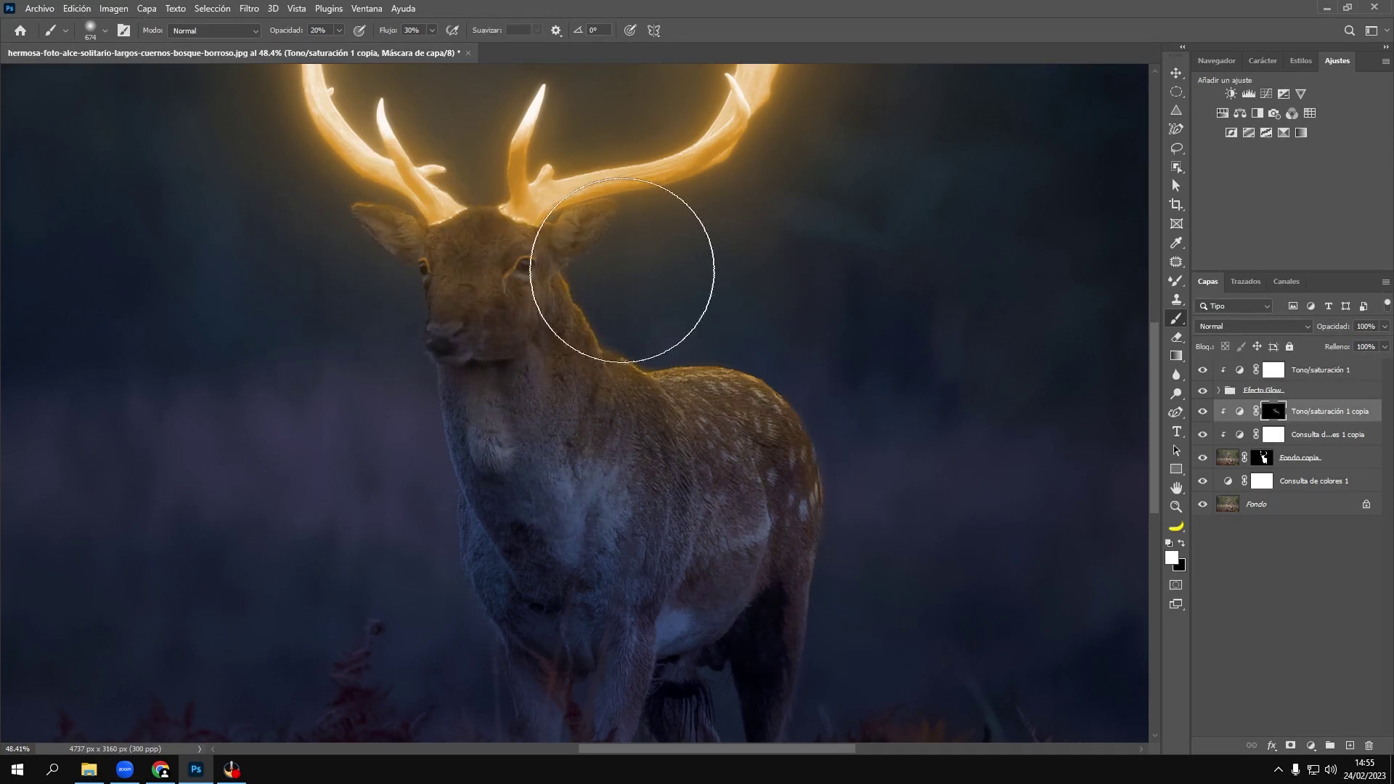
pyautogui.moveTo(472, 467); pyautogui.dragTo(316, 357)
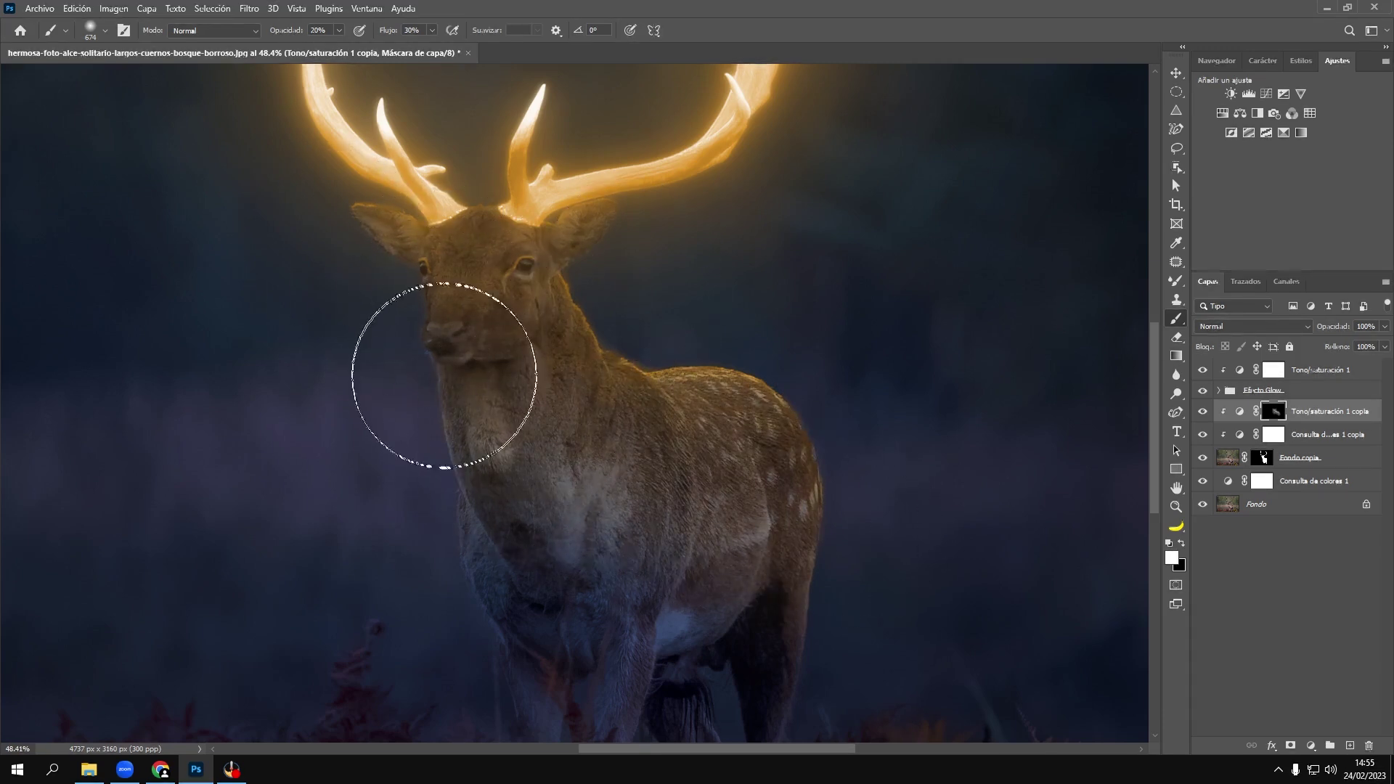
pyautogui.scroll(-2, 902, 404)
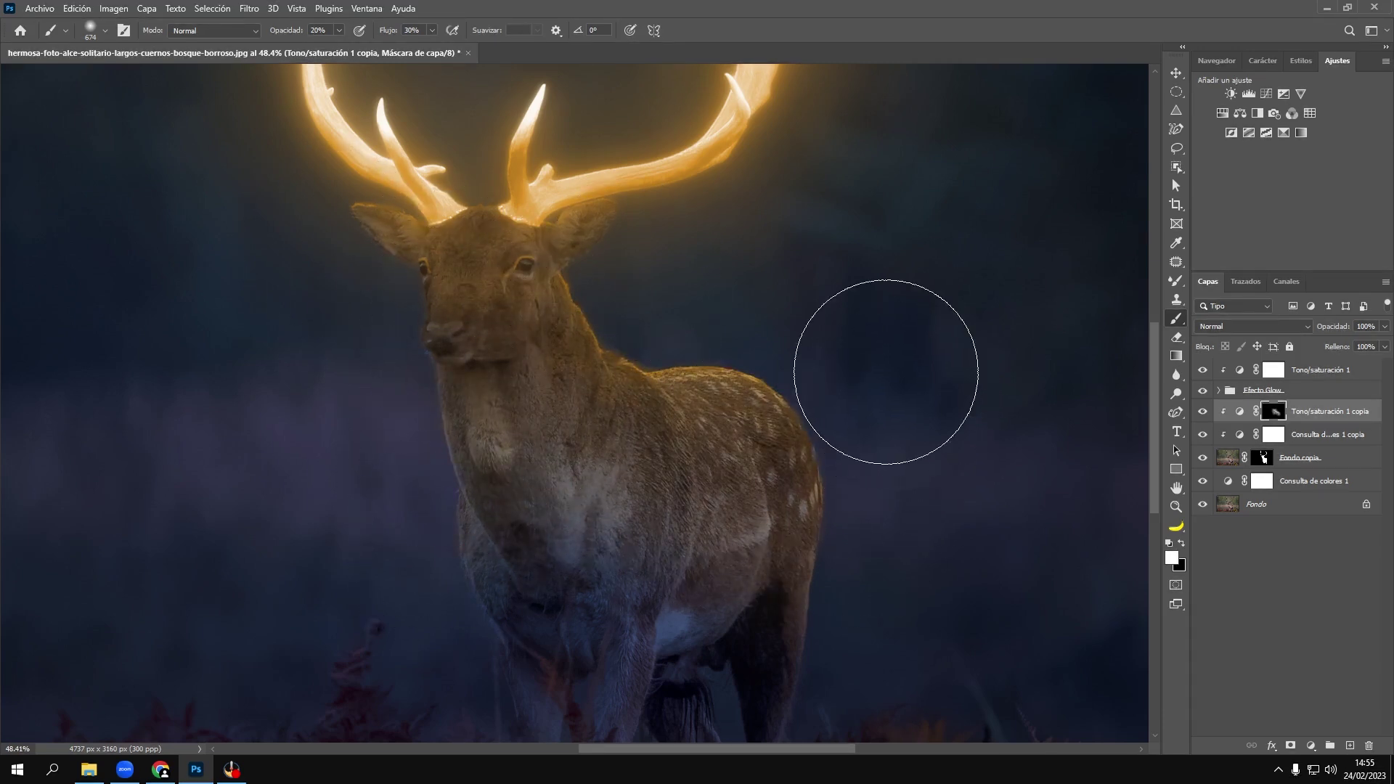
pyautogui.scroll(-1, 975, 439)
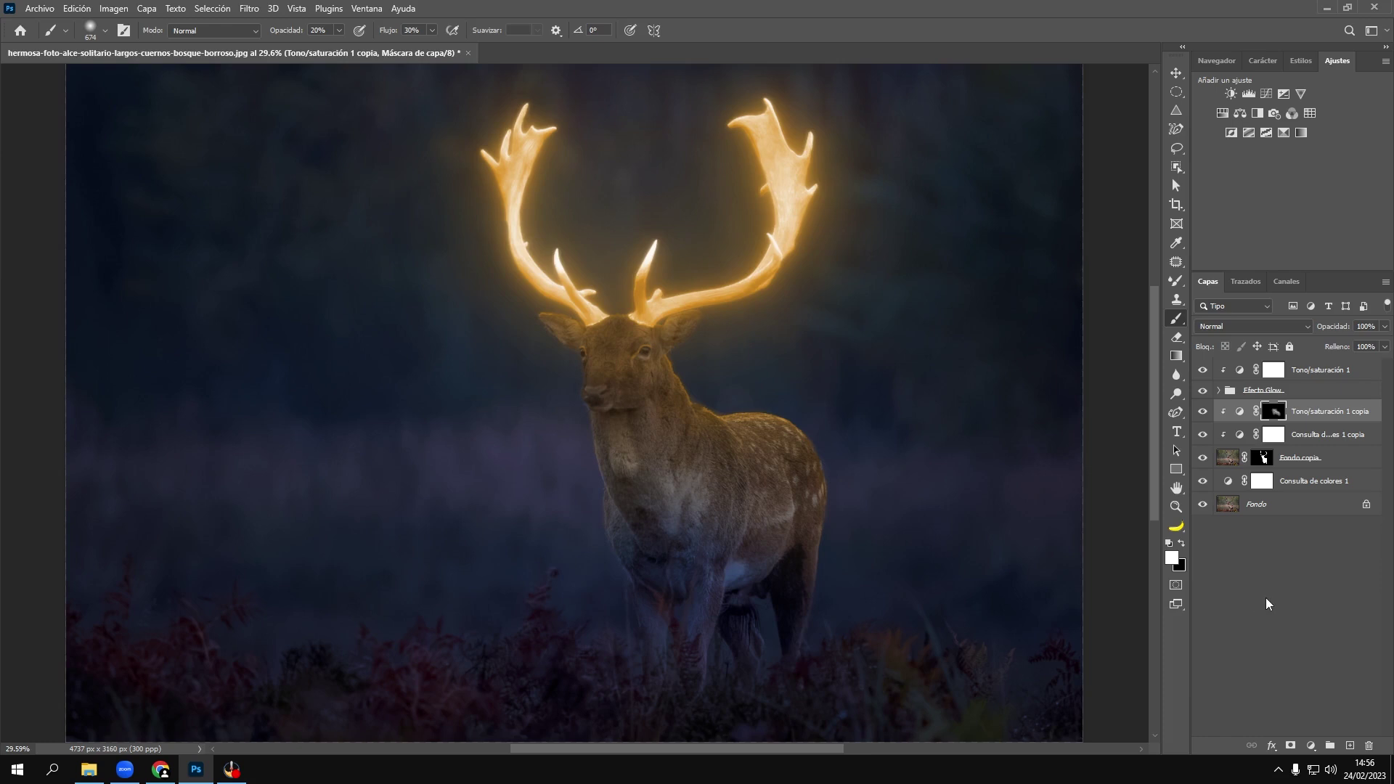
# Step: Add an Exposure layer at about -0.4 exposure and 0.80 gamma, masking light back onto the chest
pyautogui.click(1283, 93)
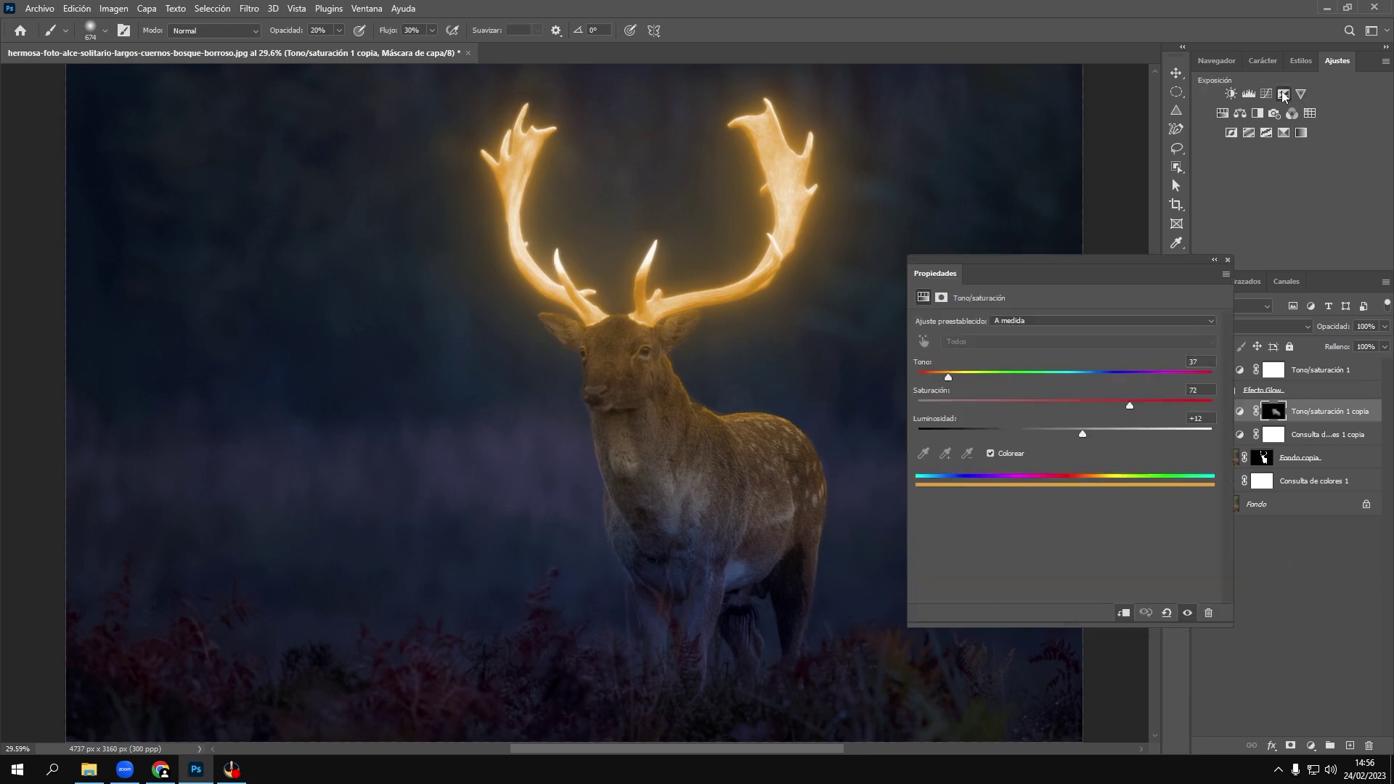
pyautogui.moveTo(1068, 412); pyautogui.dragTo(1083, 414)
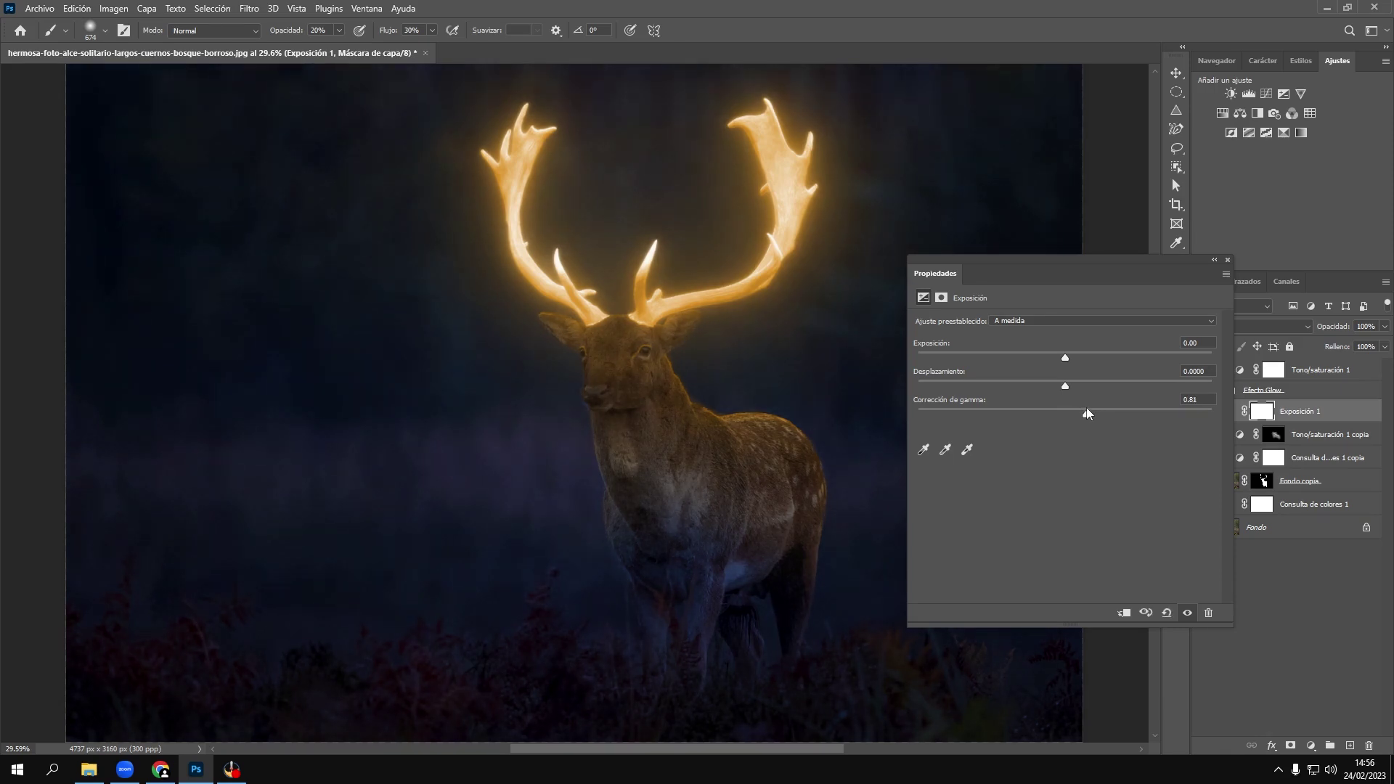
pyautogui.click(1054, 356)
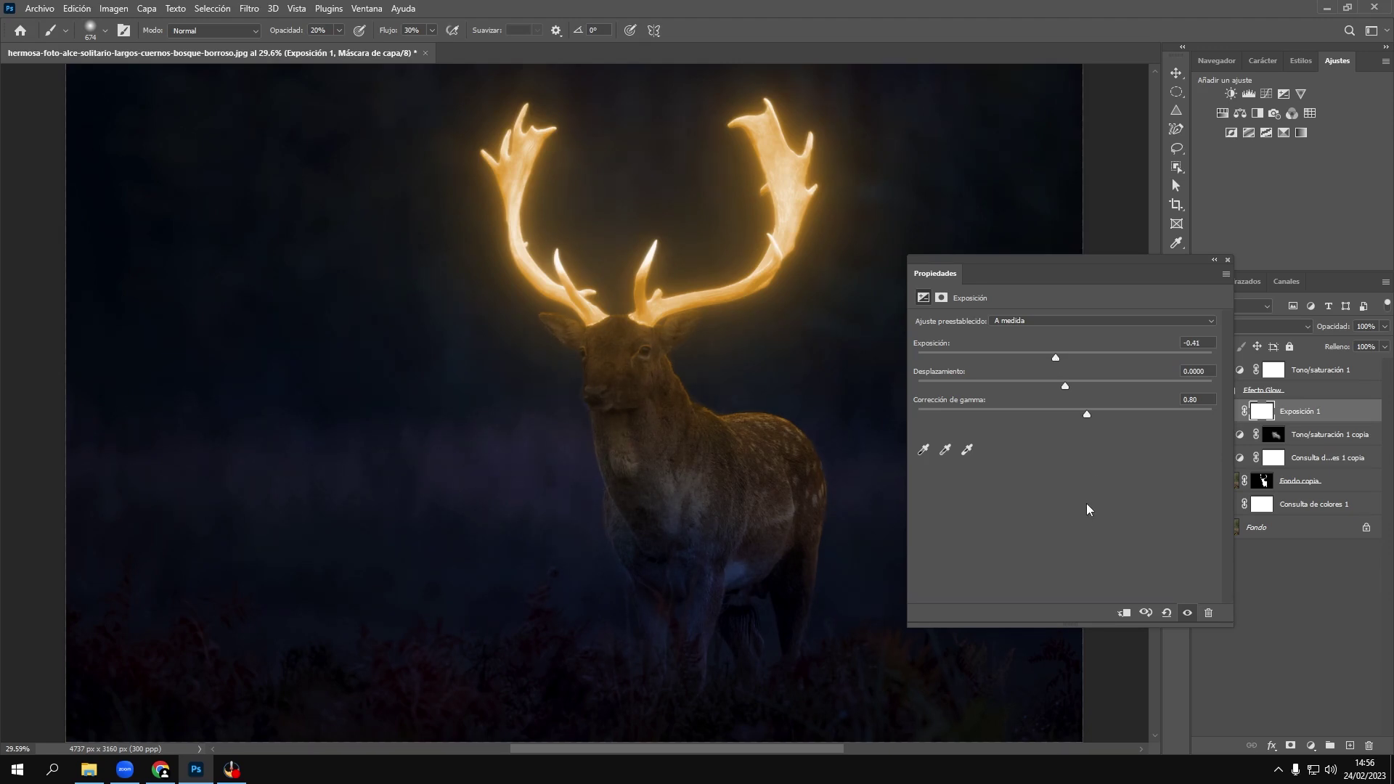
pyautogui.moveTo(613, 482); pyautogui.dragTo(609, 464)
pyautogui.click(1226, 260)
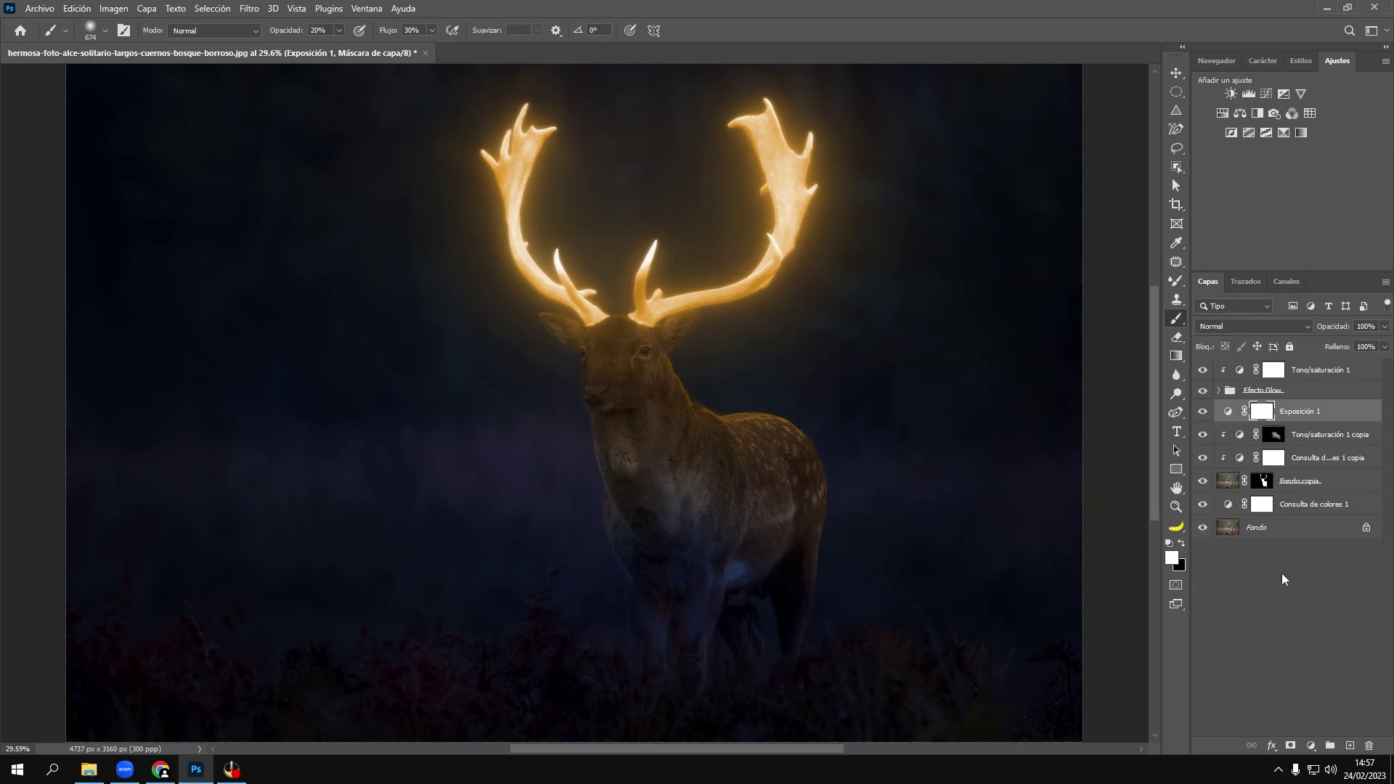
# Step: Add a second Exposure adjustment with Gamma 0.8 and Exposure 1.5
pyautogui.click(1284, 94)
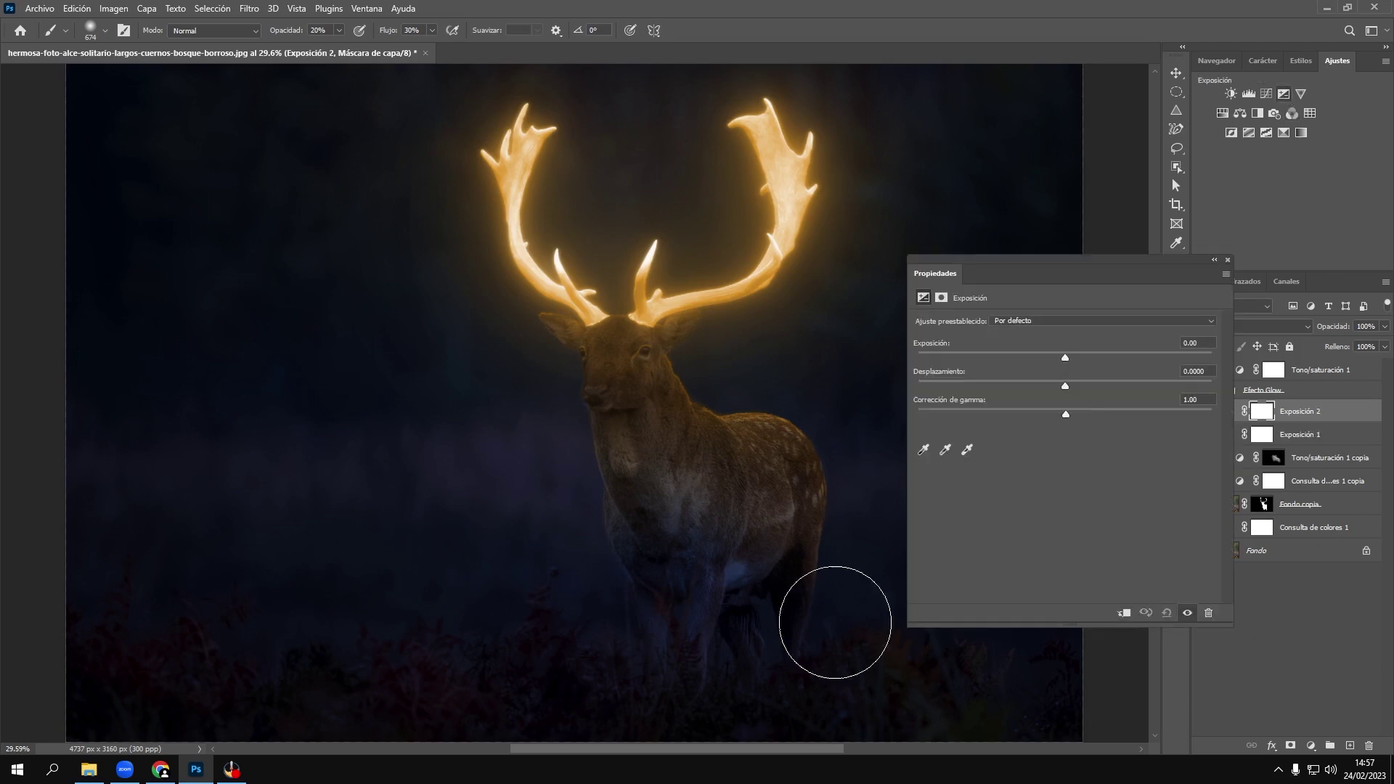
pyautogui.write('0.8')
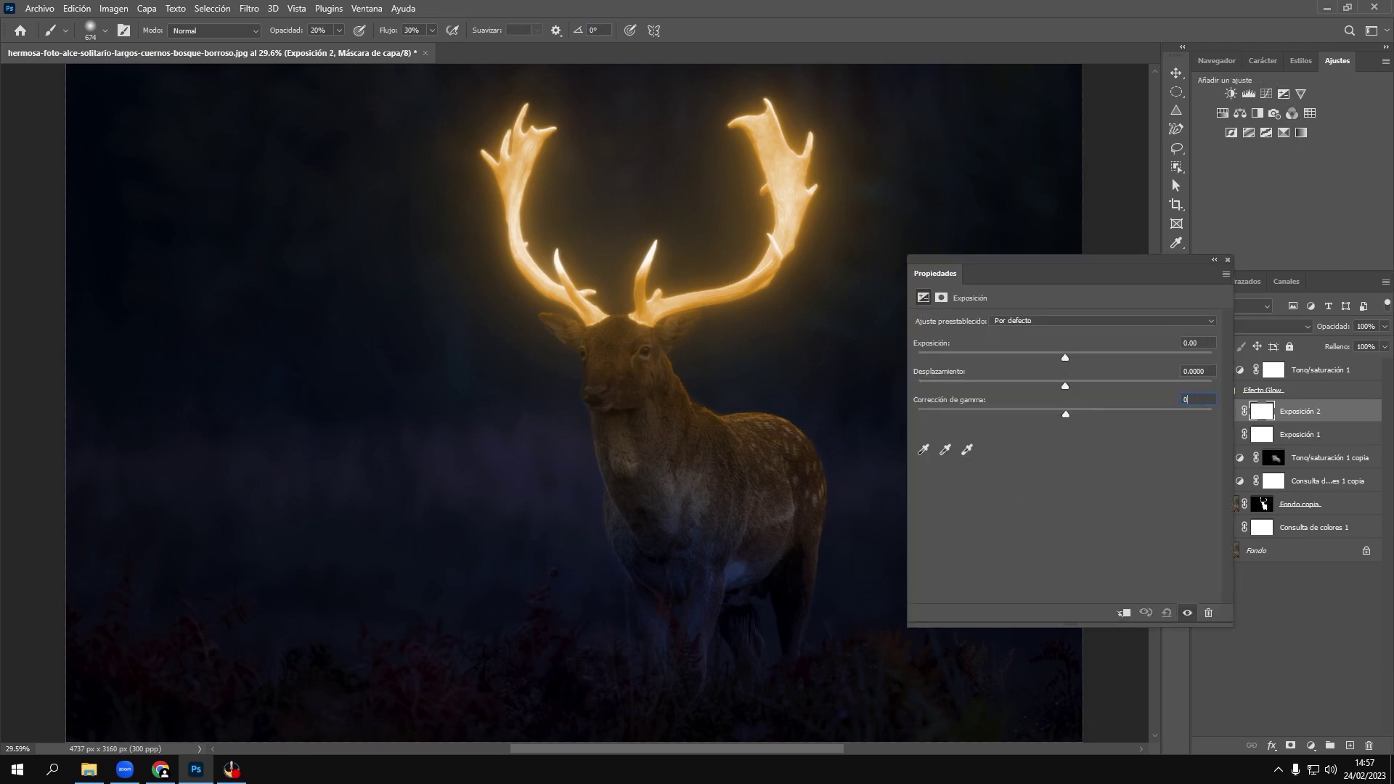
pyautogui.press('Return')
pyautogui.click(1203, 342)
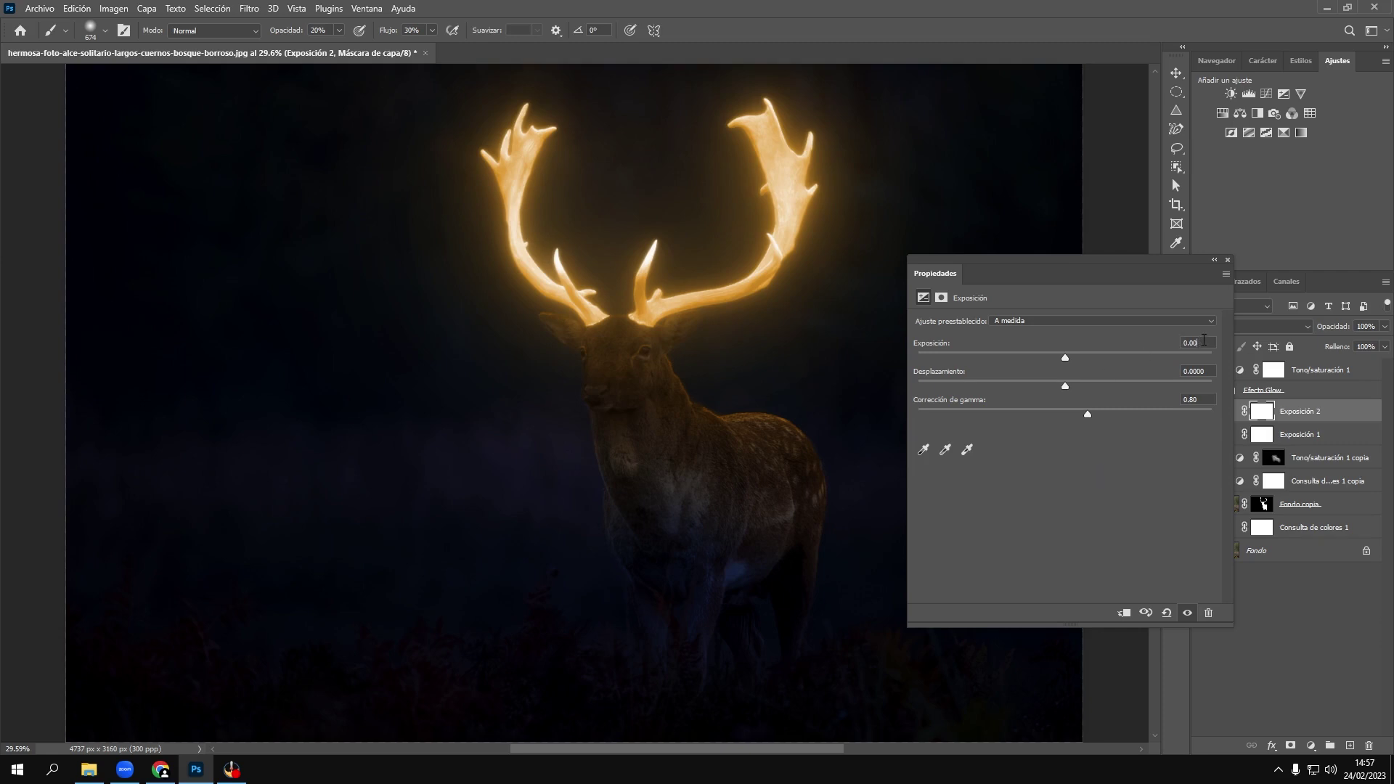
pyautogui.write('1.5')
pyautogui.press('Return')
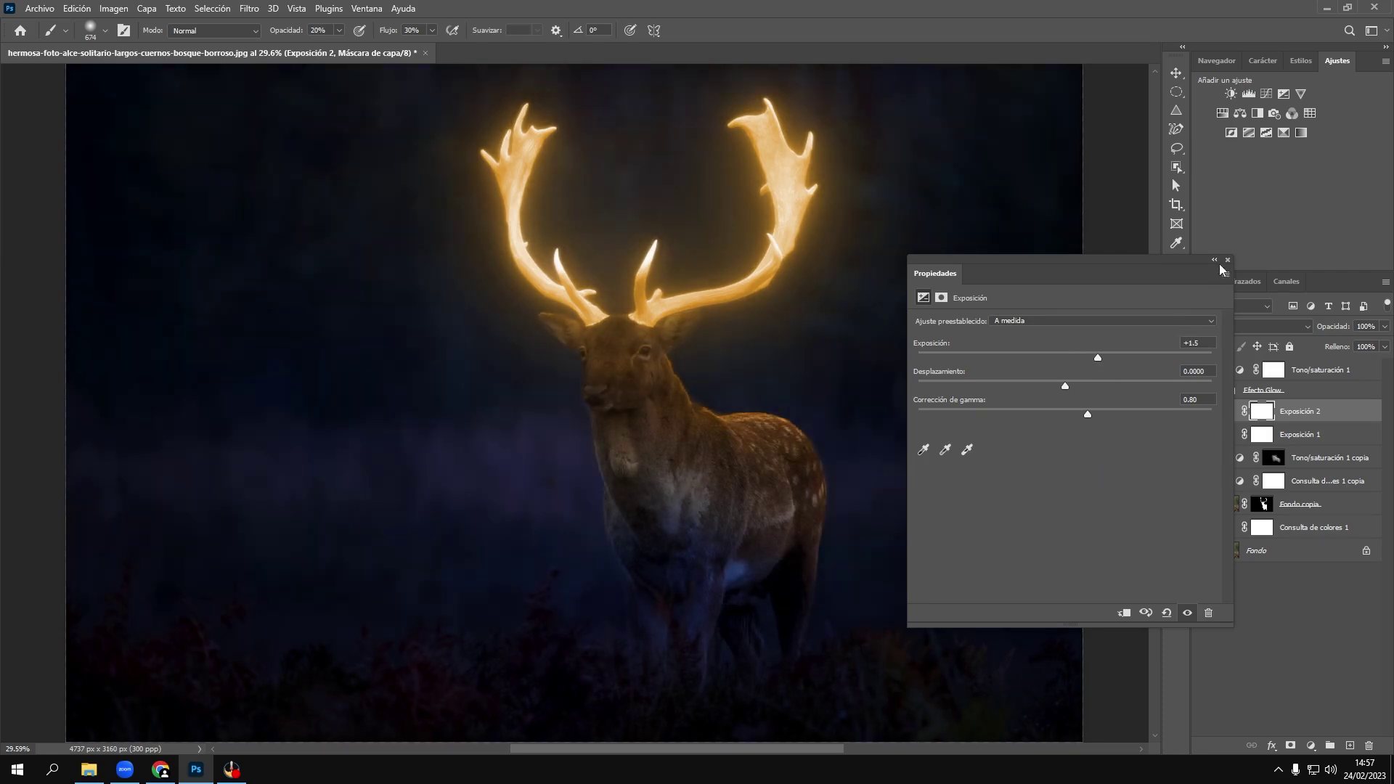
pyautogui.click(1226, 259)
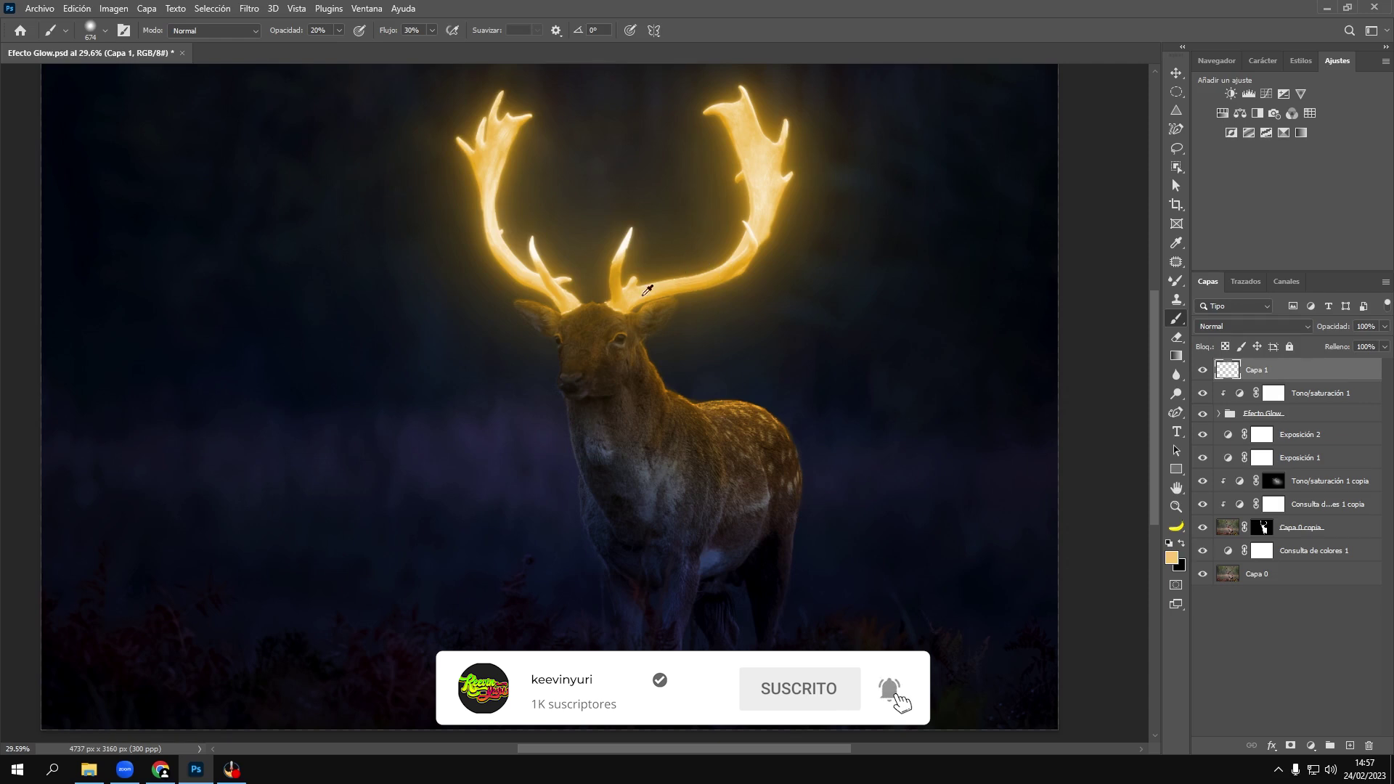
# Step: Give the brush Scattering 1000%, Count 16 and Shape Dynamics size jitter 100%
pyautogui.click(124, 32)
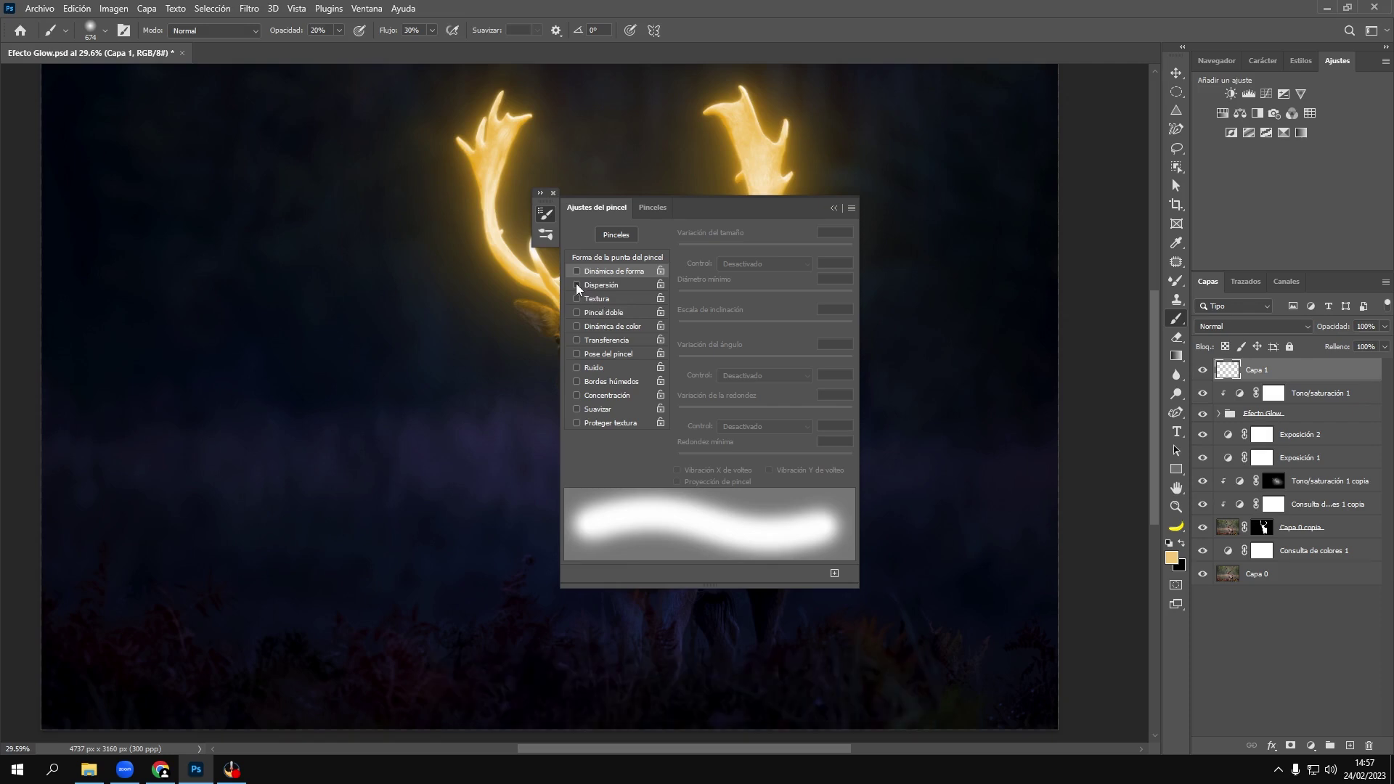
pyautogui.click(624, 288)
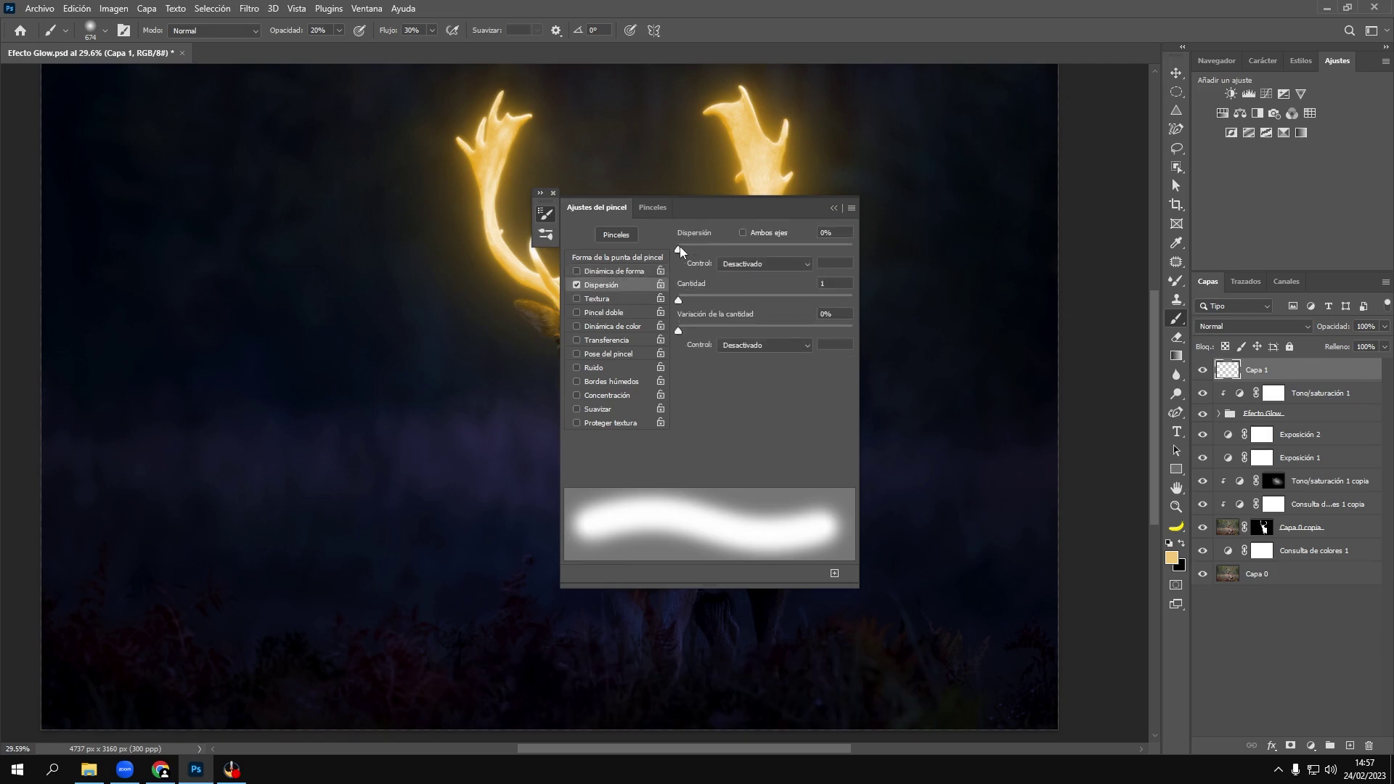
pyautogui.moveTo(679, 250); pyautogui.dragTo(871, 240)
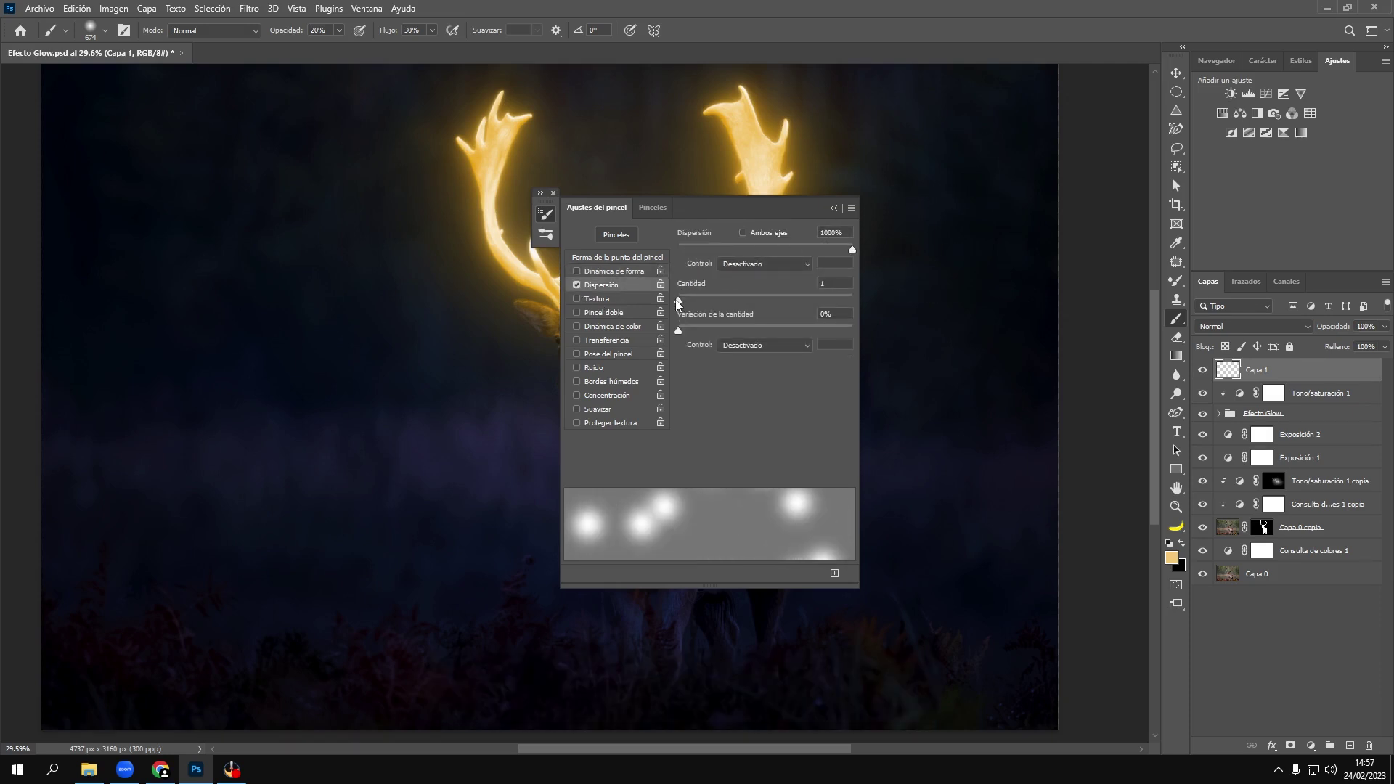
pyautogui.moveTo(678, 299)
pyautogui.mouseDown()
pyautogui.moveTo(878, 298)
pyautogui.moveTo(638, 302)
pyautogui.moveTo(933, 323)
pyautogui.mouseUp()
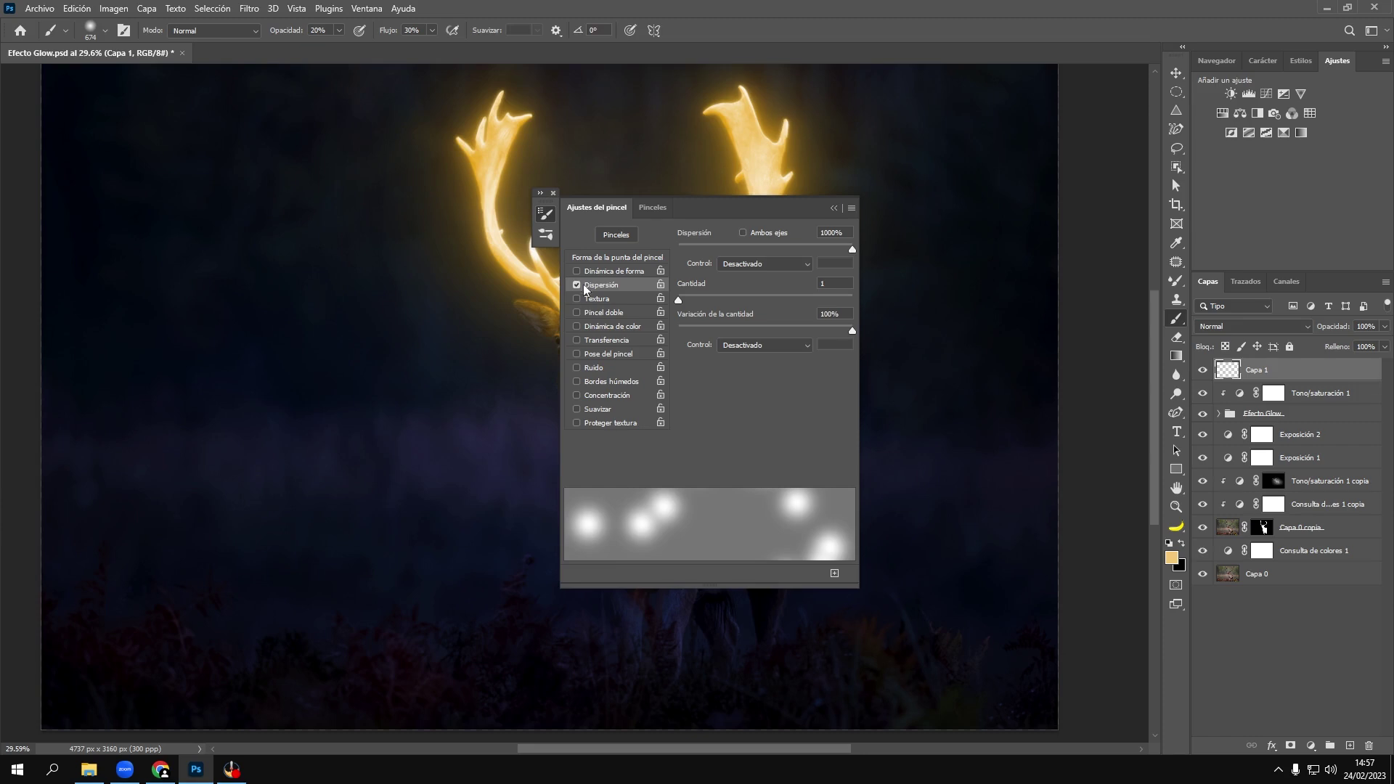
pyautogui.click(617, 270)
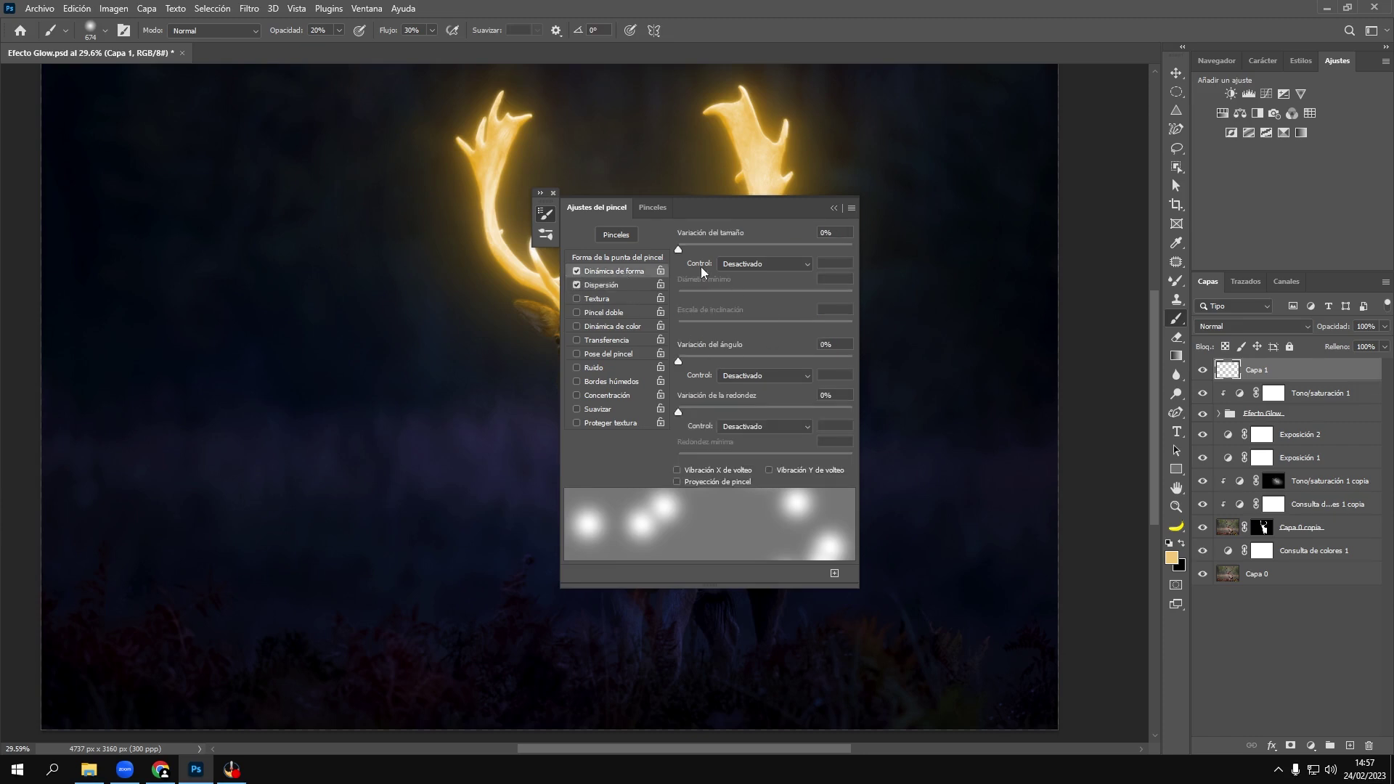
pyautogui.moveTo(678, 249); pyautogui.dragTo(935, 250)
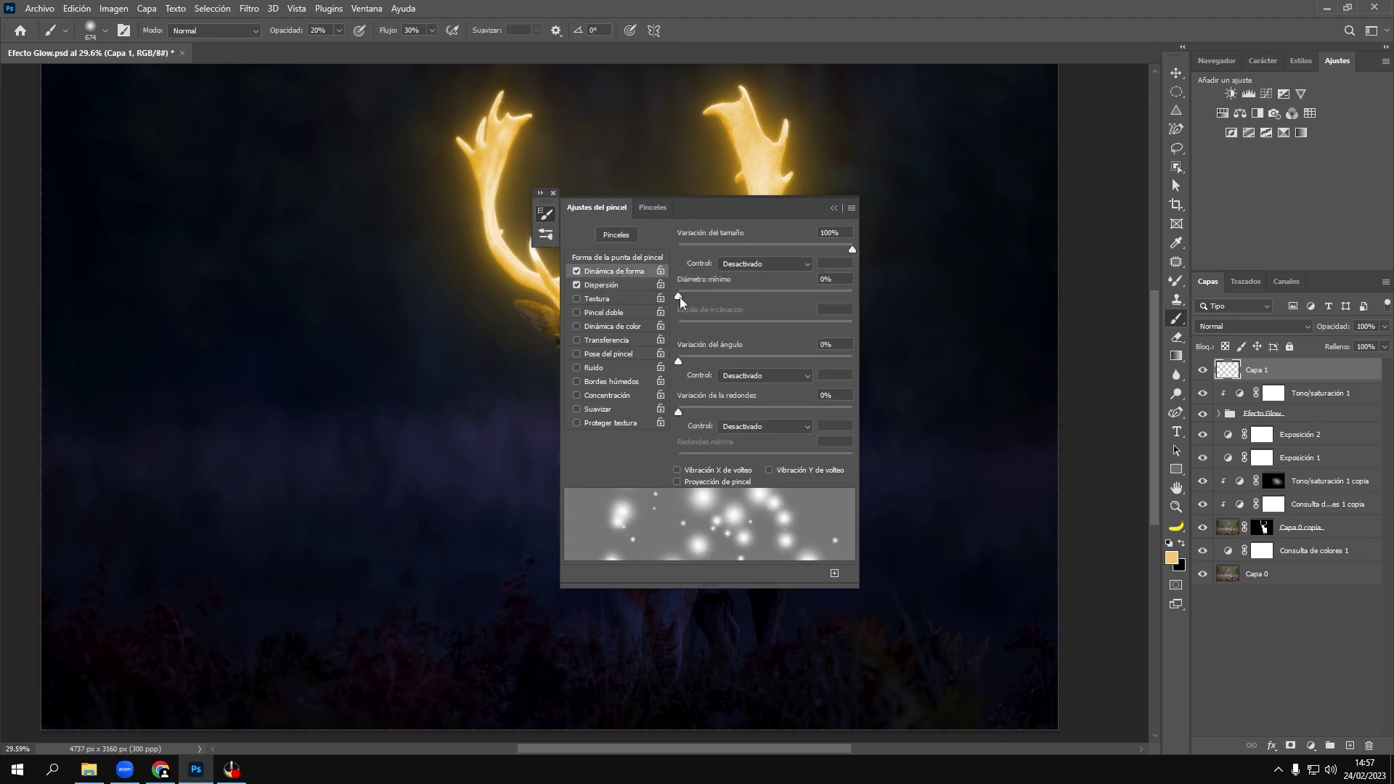
pyautogui.moveTo(679, 298); pyautogui.dragTo(695, 290)
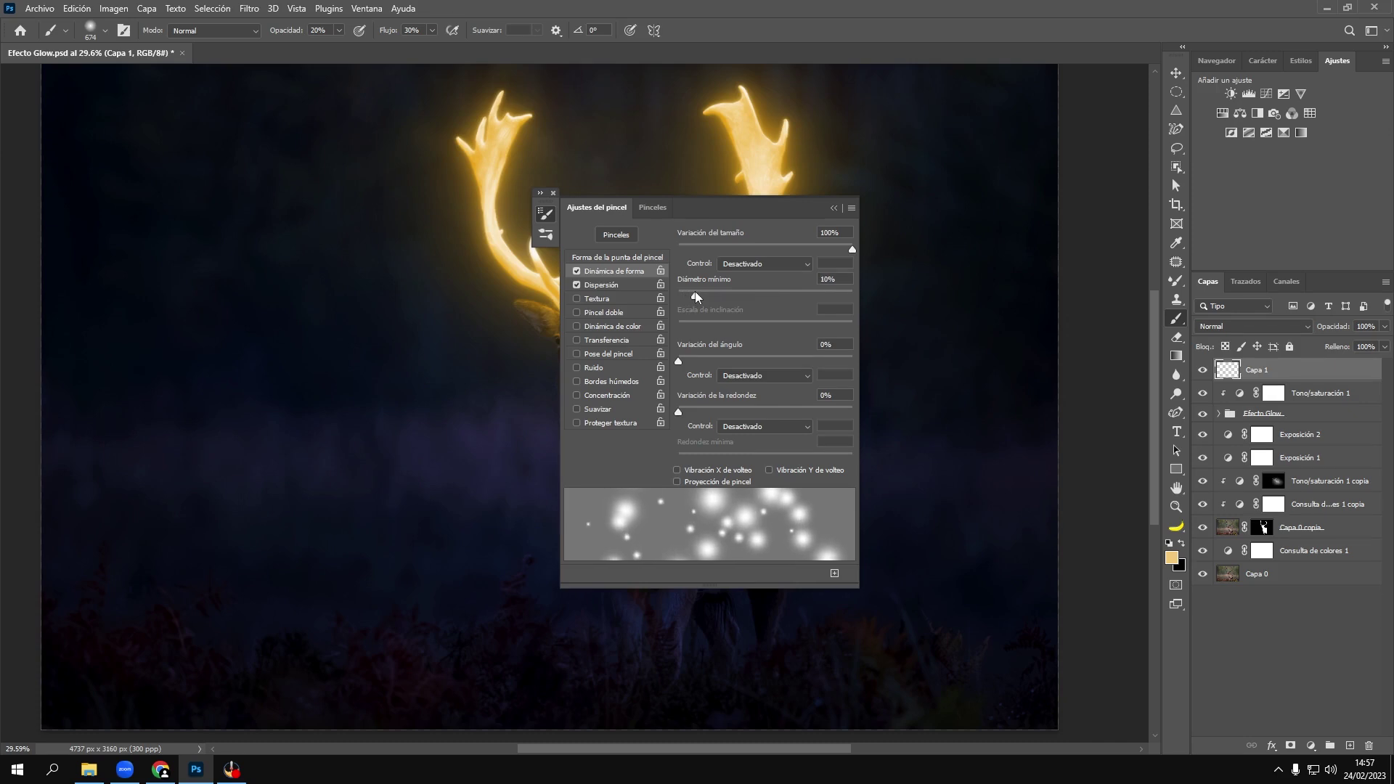
pyautogui.click(553, 193)
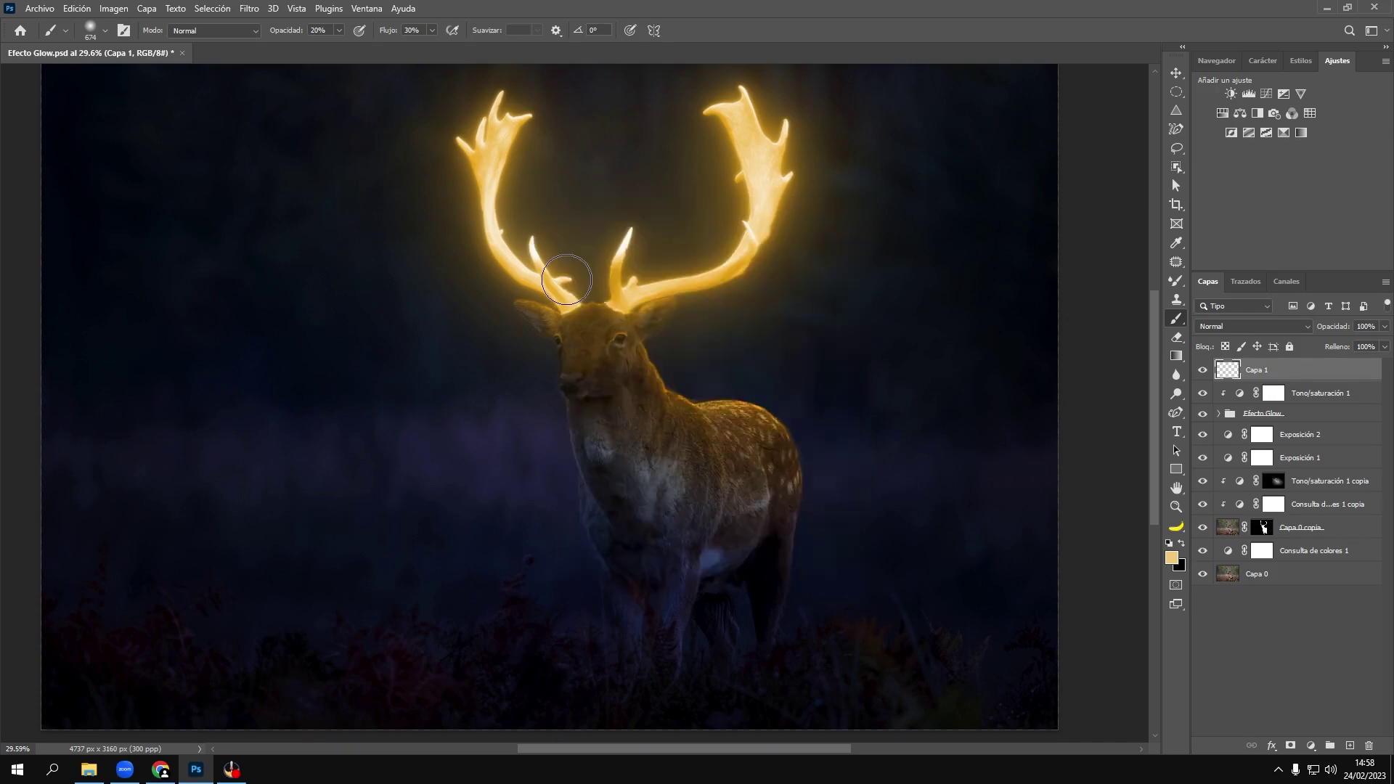
# Step: Paint 45 px, 75% flow sparkles around both antlers and set Capa 1 to Trama
pyautogui.click(105, 30)
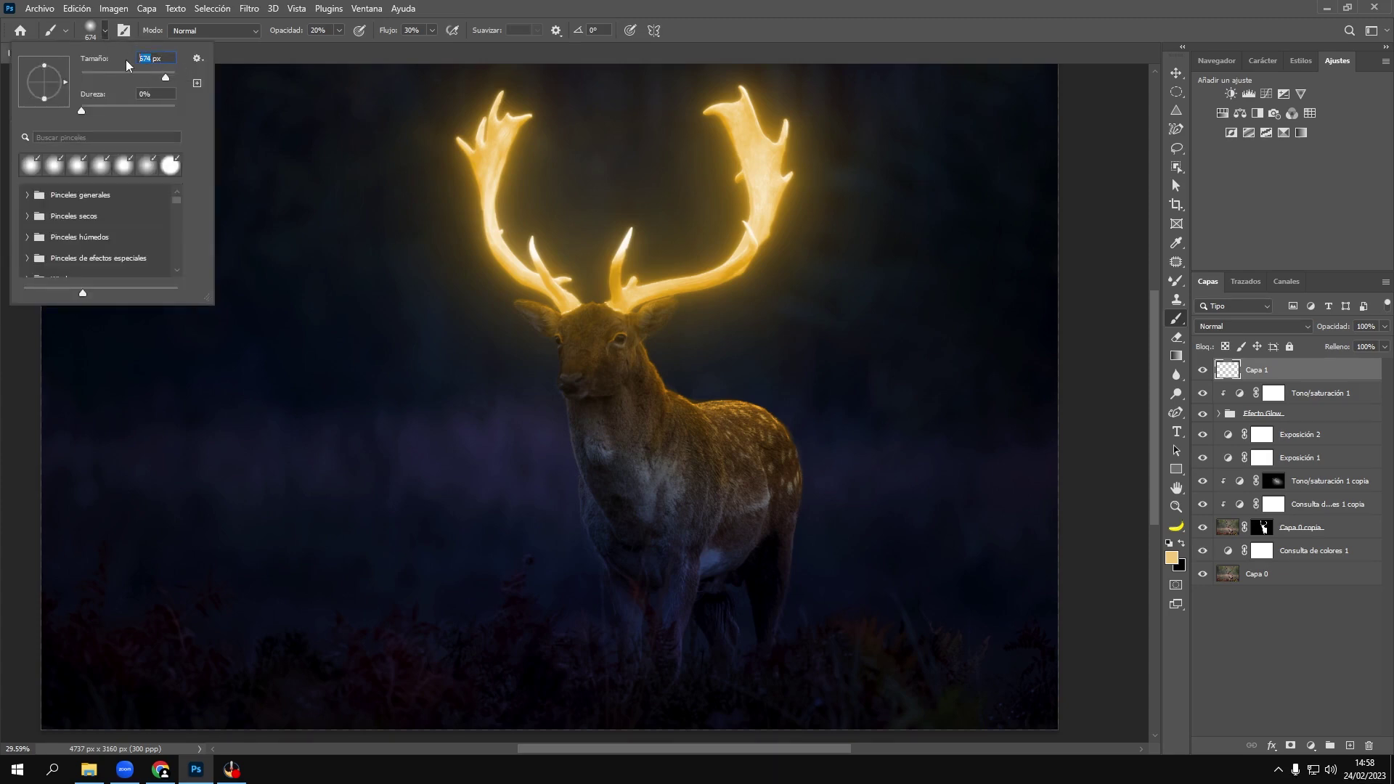
pyautogui.write('45')
pyautogui.press('Return')
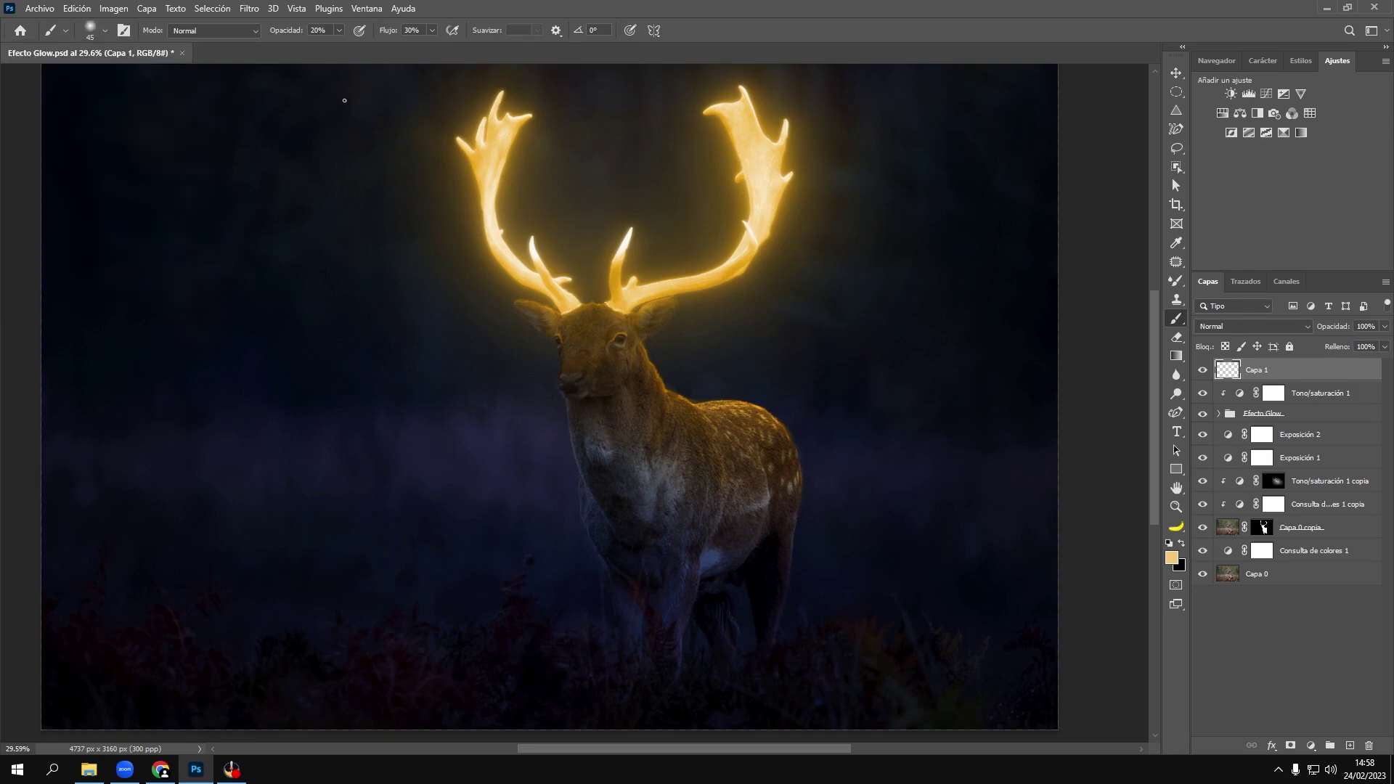
pyautogui.click(400, 31)
pyautogui.write('75')
pyautogui.moveTo(548, 321)
pyautogui.mouseDown()
pyautogui.moveTo(530, 232)
pyautogui.moveTo(464, 210)
pyautogui.moveTo(457, 131)
pyautogui.moveTo(551, 95)
pyautogui.mouseUp()
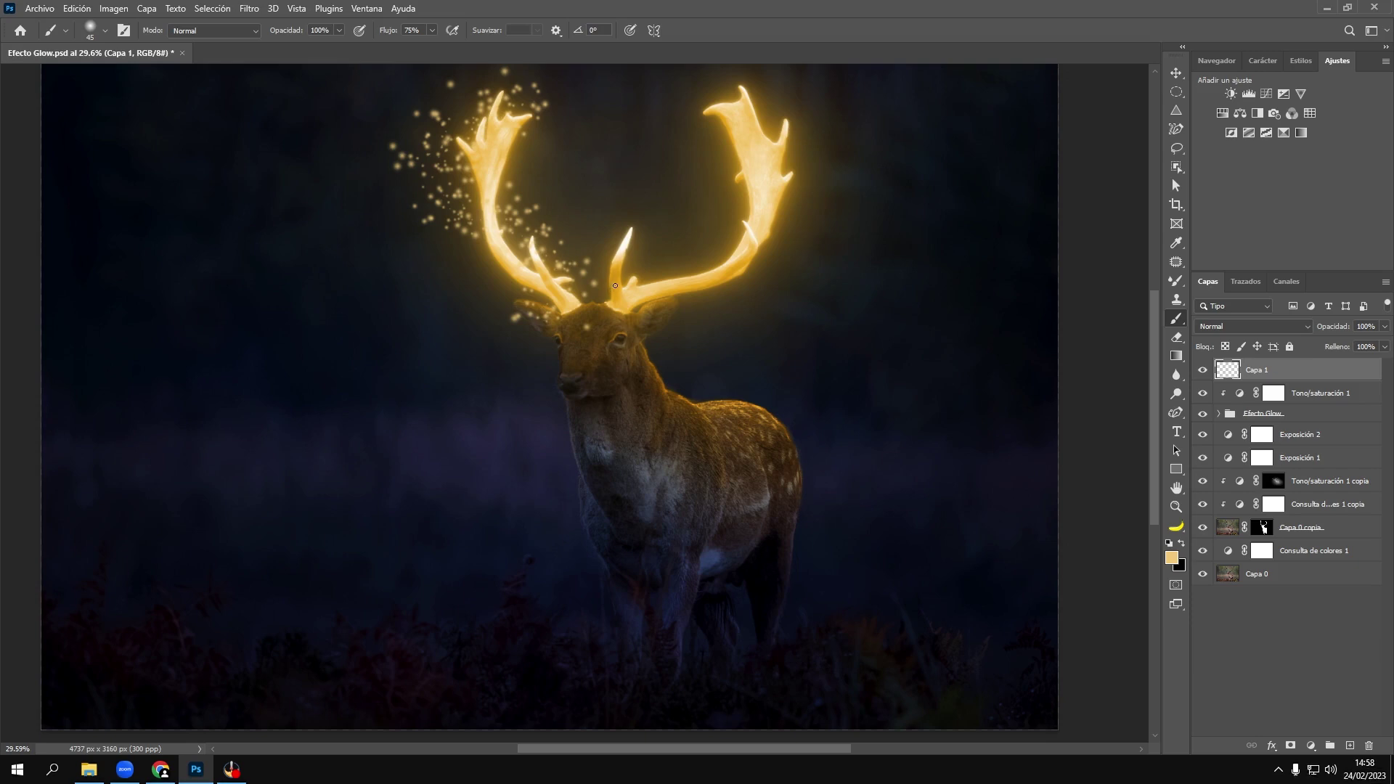
pyautogui.moveTo(615, 286)
pyautogui.mouseDown()
pyautogui.moveTo(748, 312)
pyautogui.moveTo(694, 210)
pyautogui.moveTo(784, 178)
pyautogui.moveTo(795, 83)
pyautogui.moveTo(707, 87)
pyautogui.mouseUp()
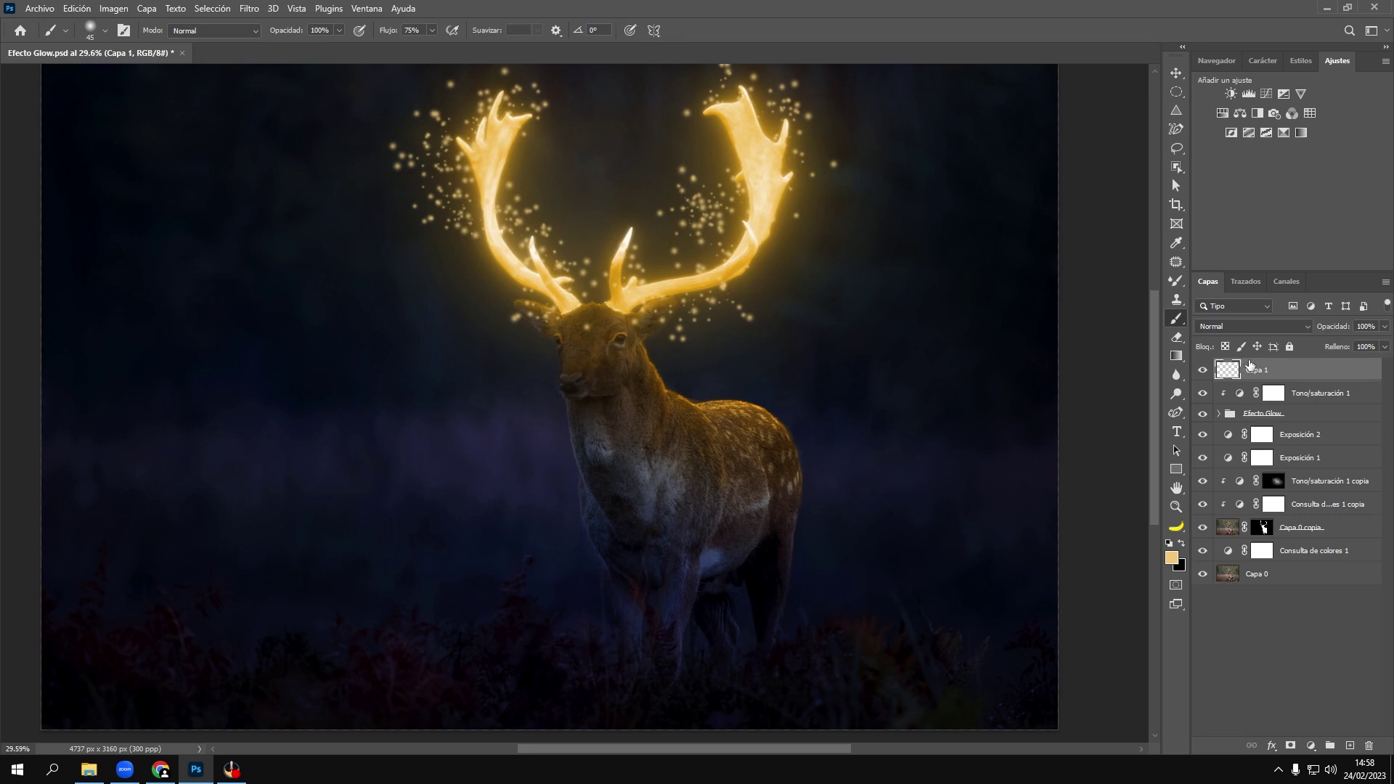
pyautogui.click(1252, 326)
pyautogui.click(1233, 437)
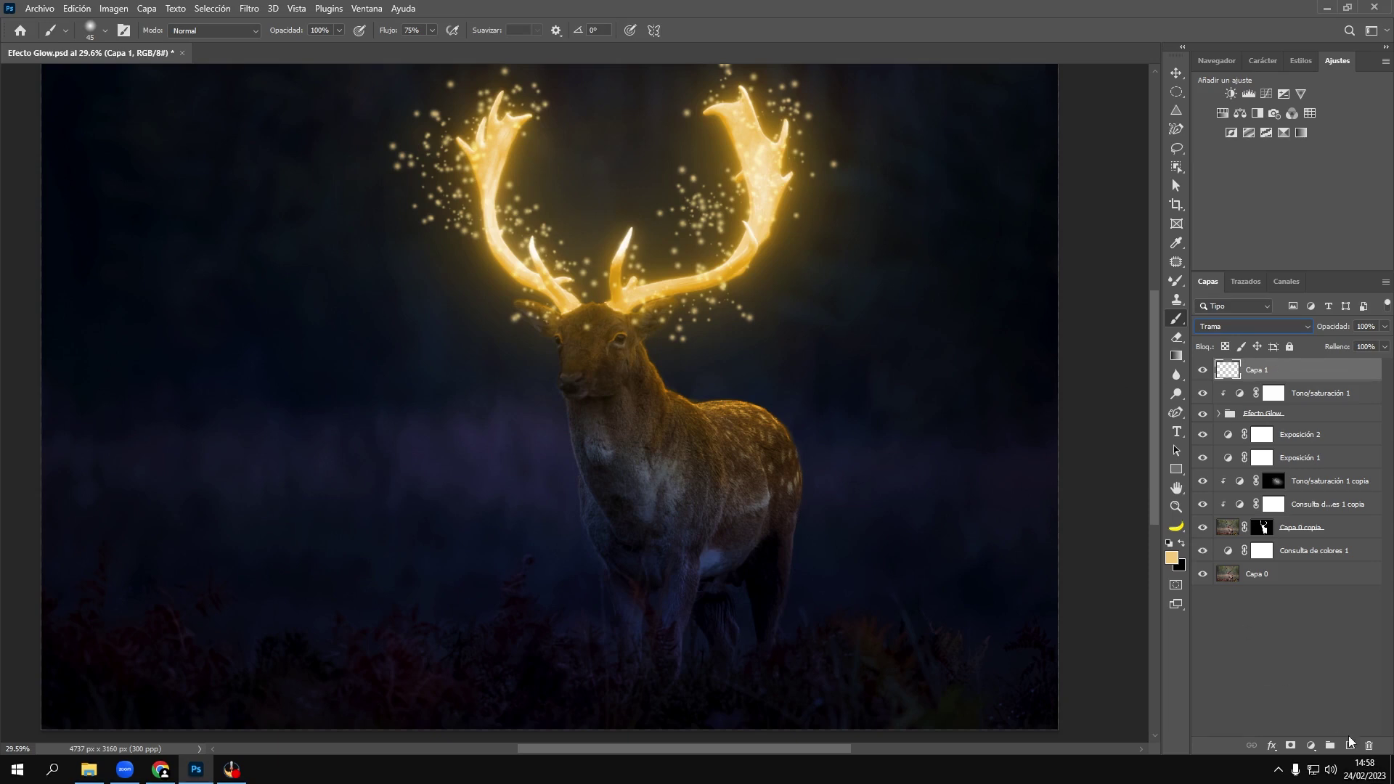
# Step: On a new Capa 2, paint a large soft yellow glow over the deer with Circular difuso
pyautogui.click(1349, 746)
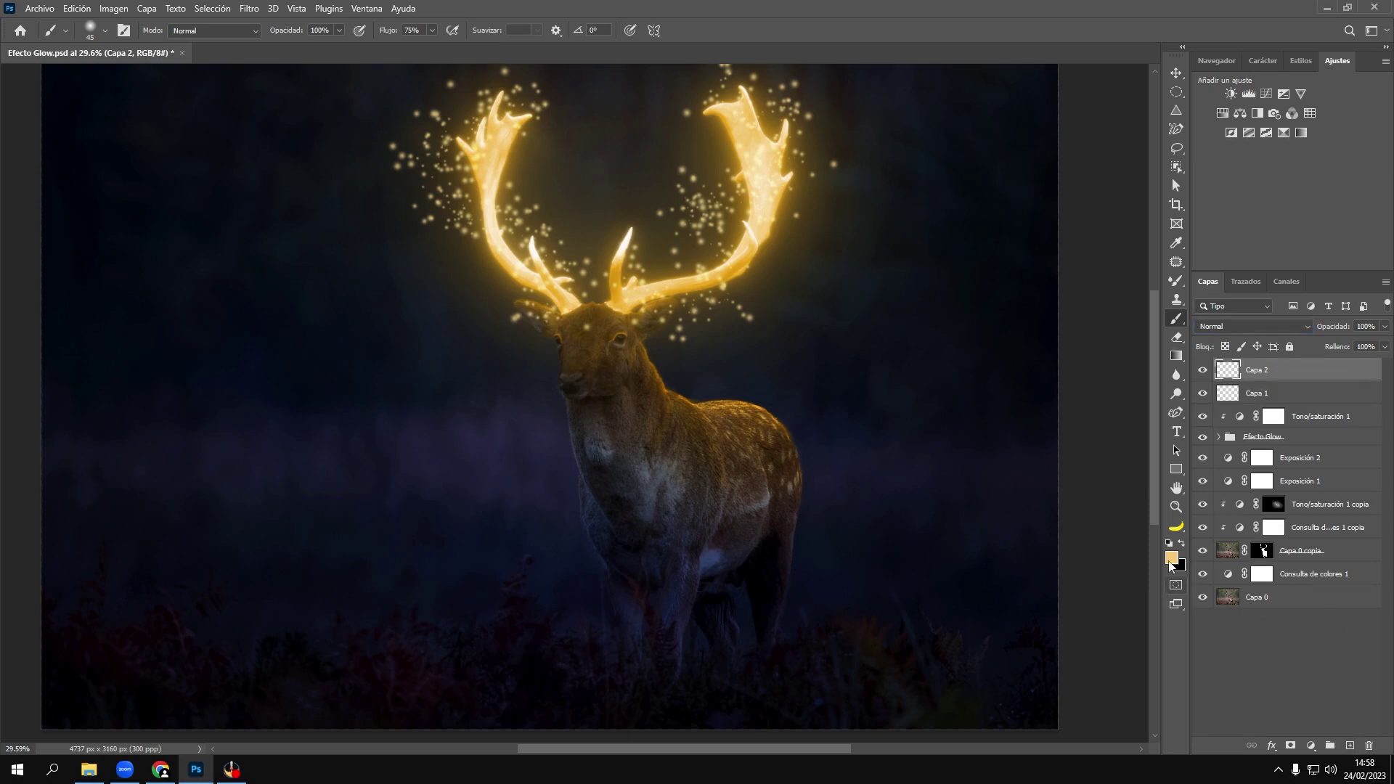
pyautogui.click(106, 32)
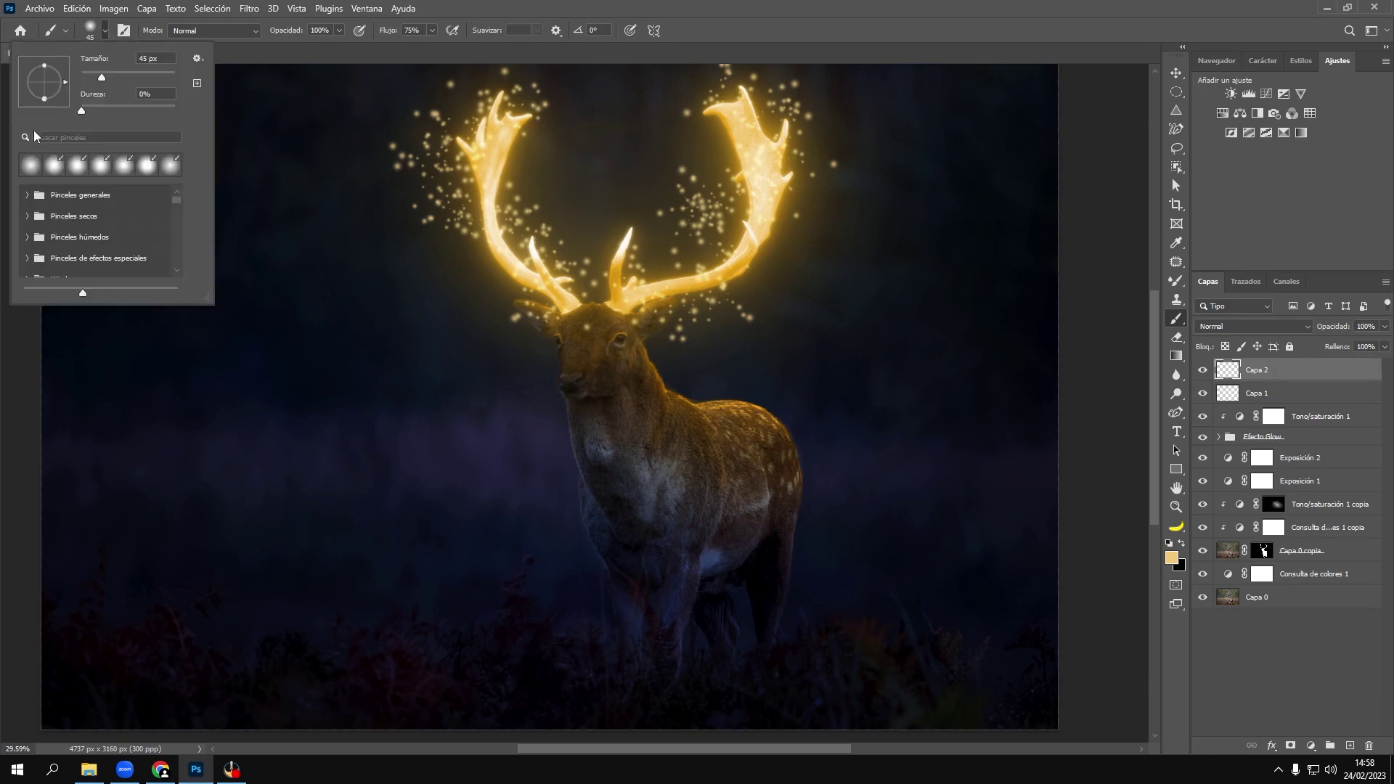
pyautogui.click(26, 194)
pyautogui.click(70, 217)
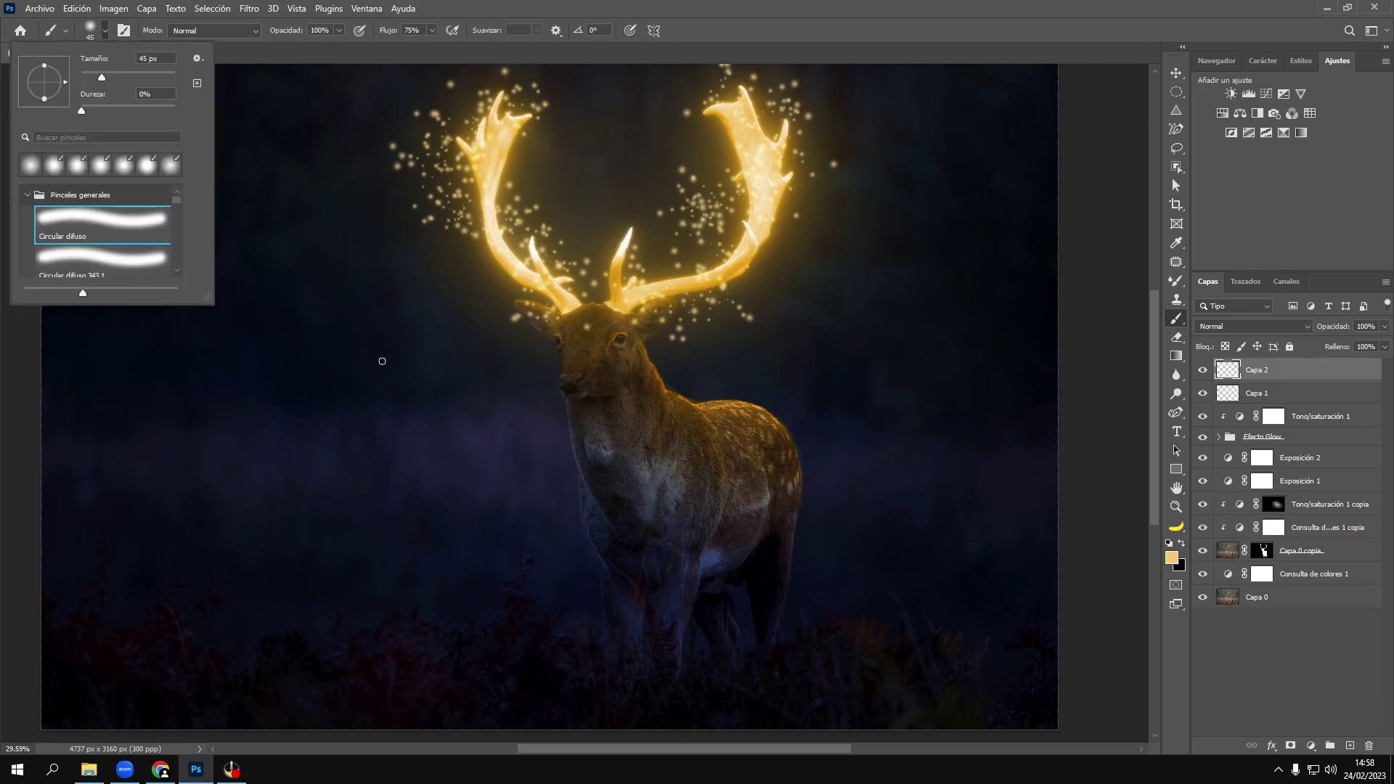
pyautogui.click(106, 31)
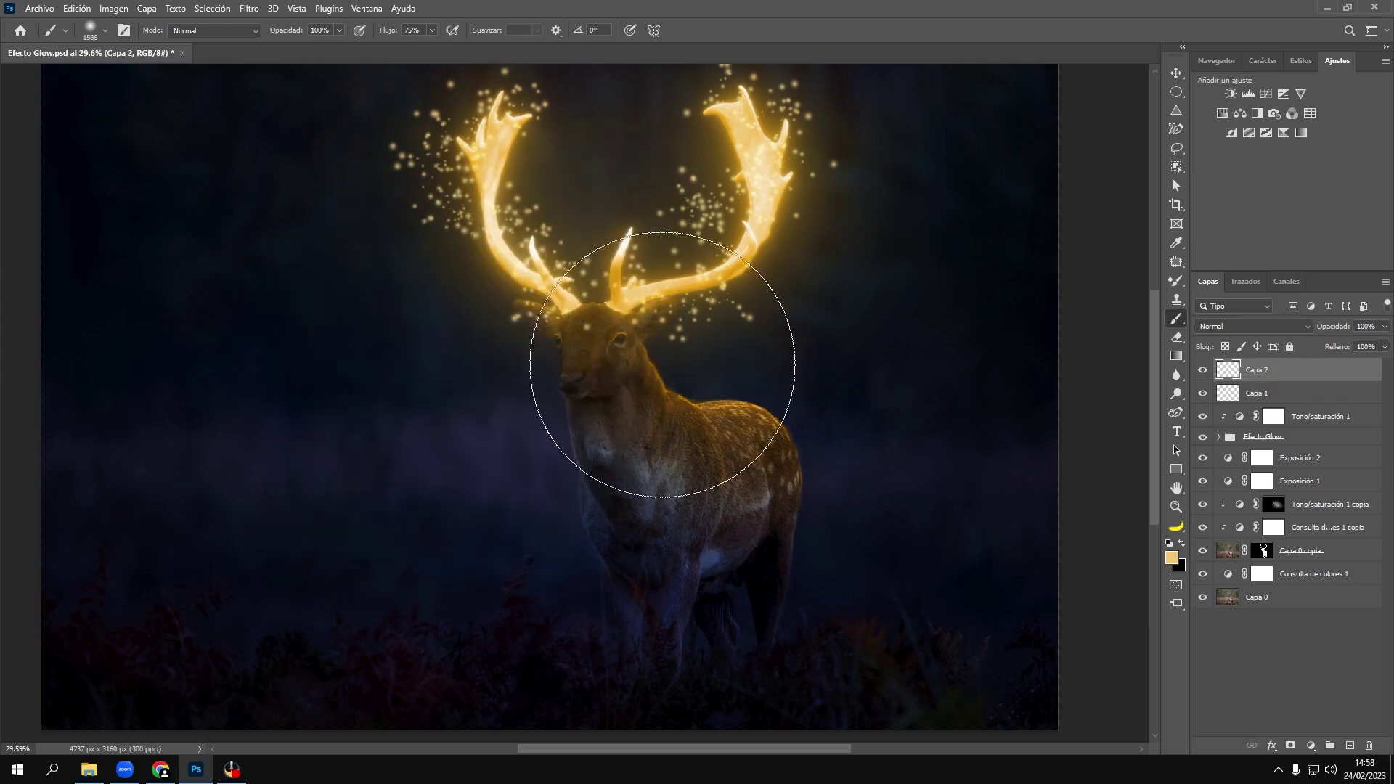
pyautogui.moveTo(336, 348); pyautogui.dragTo(543, 366)
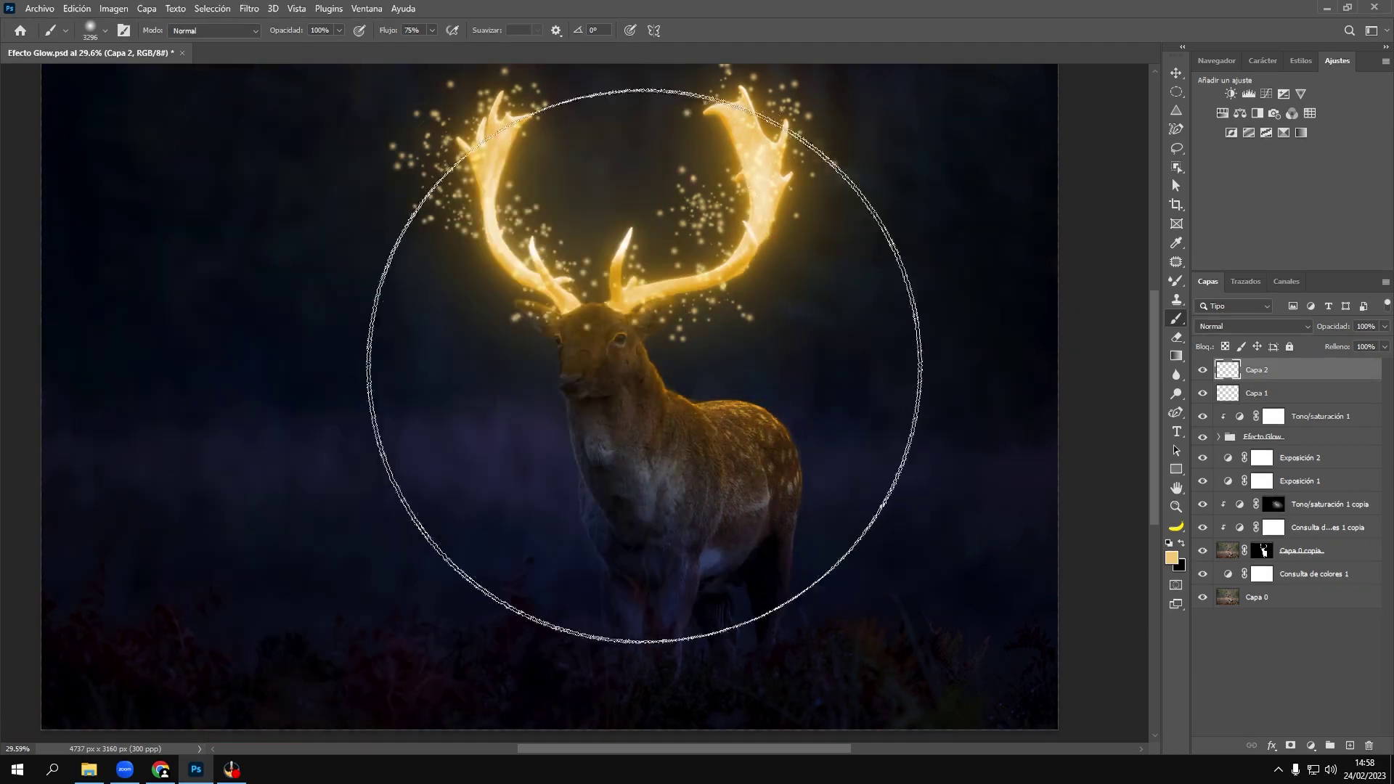
pyautogui.click(566, 319)
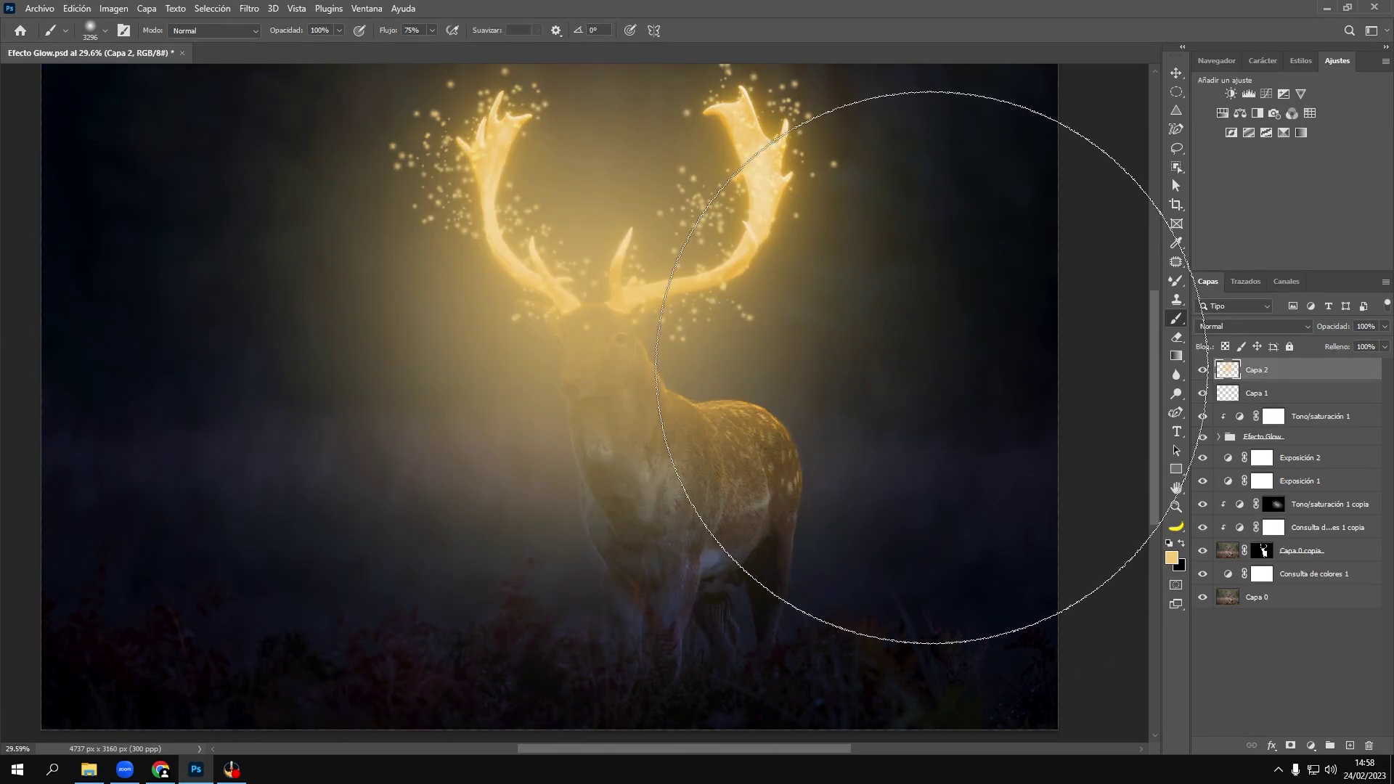
# Step: Set Capa 2 to 15% opacity with Luz intensa blending
pyautogui.click(1176, 72)
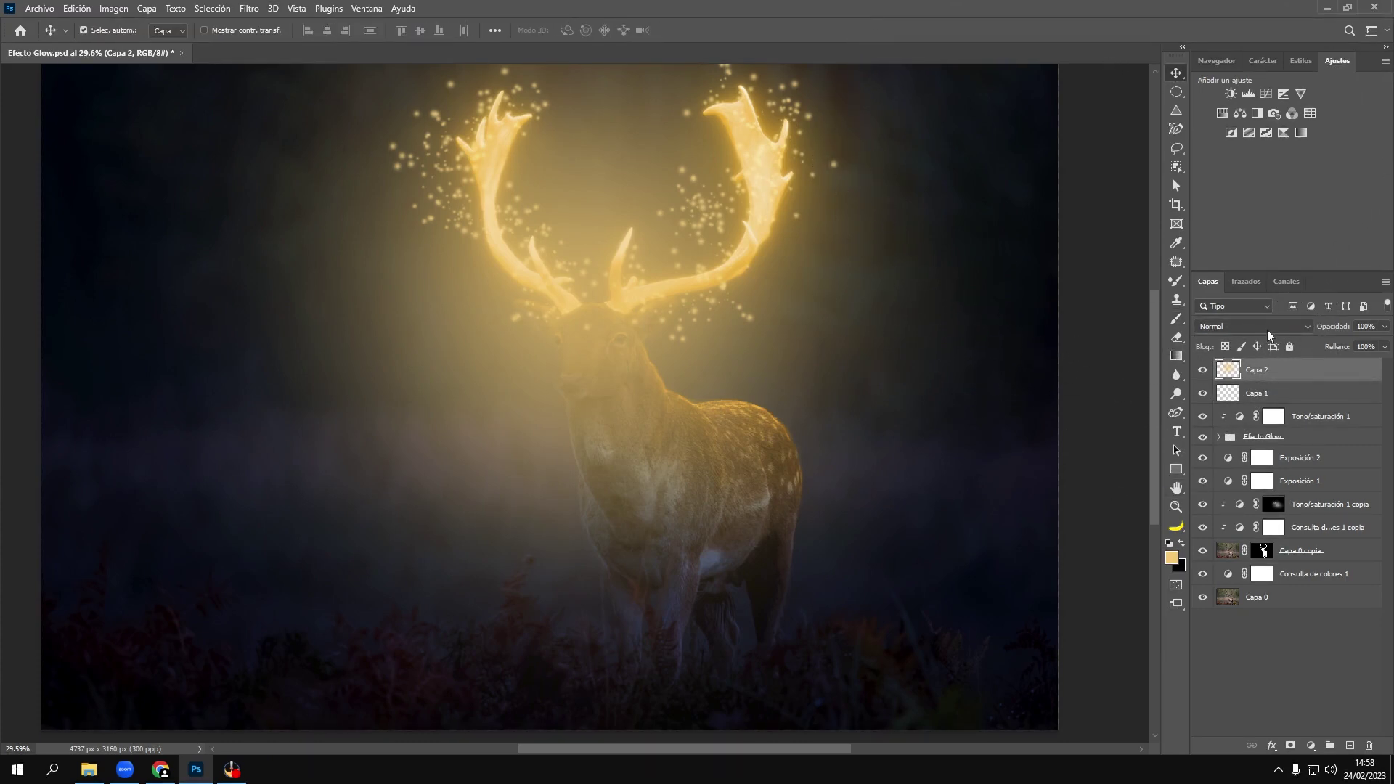
pyautogui.click(1365, 326)
pyautogui.write('0')
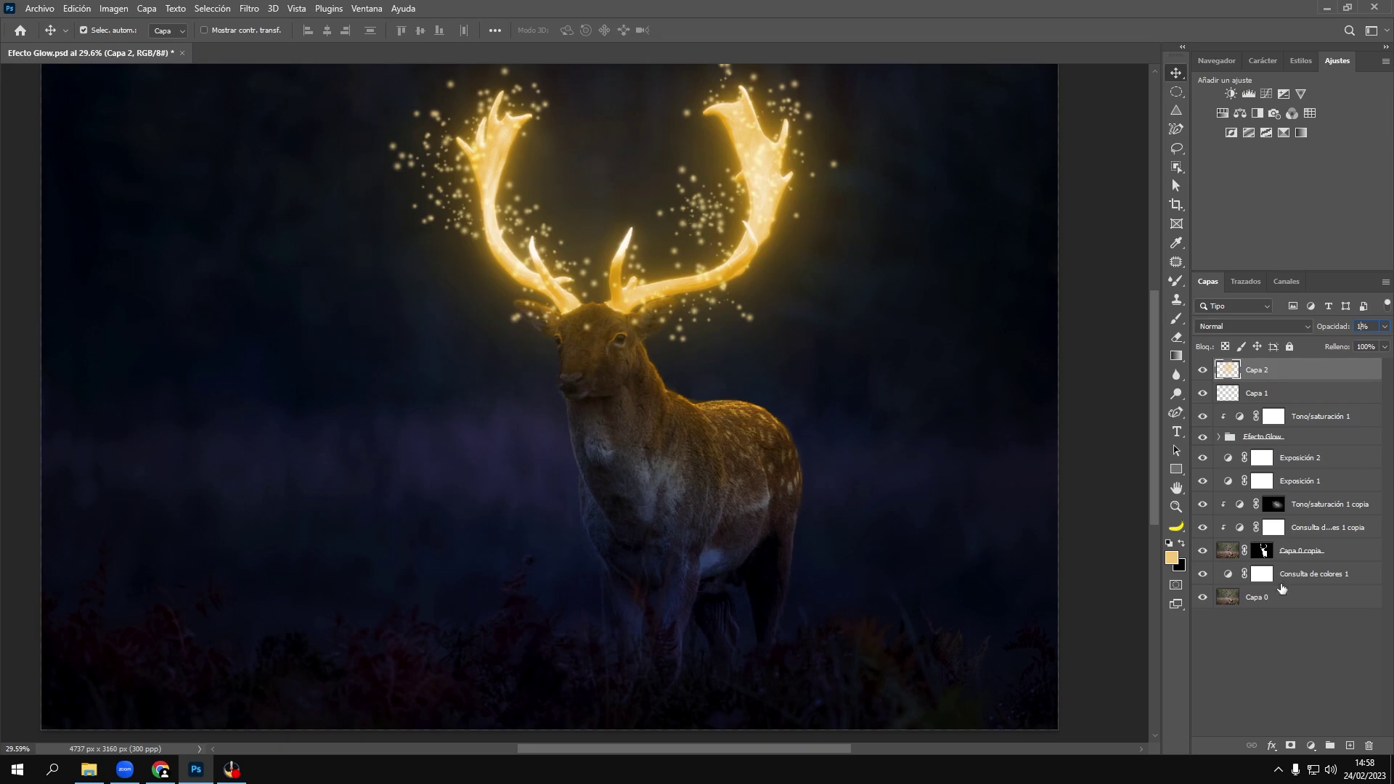
pyautogui.write('5')
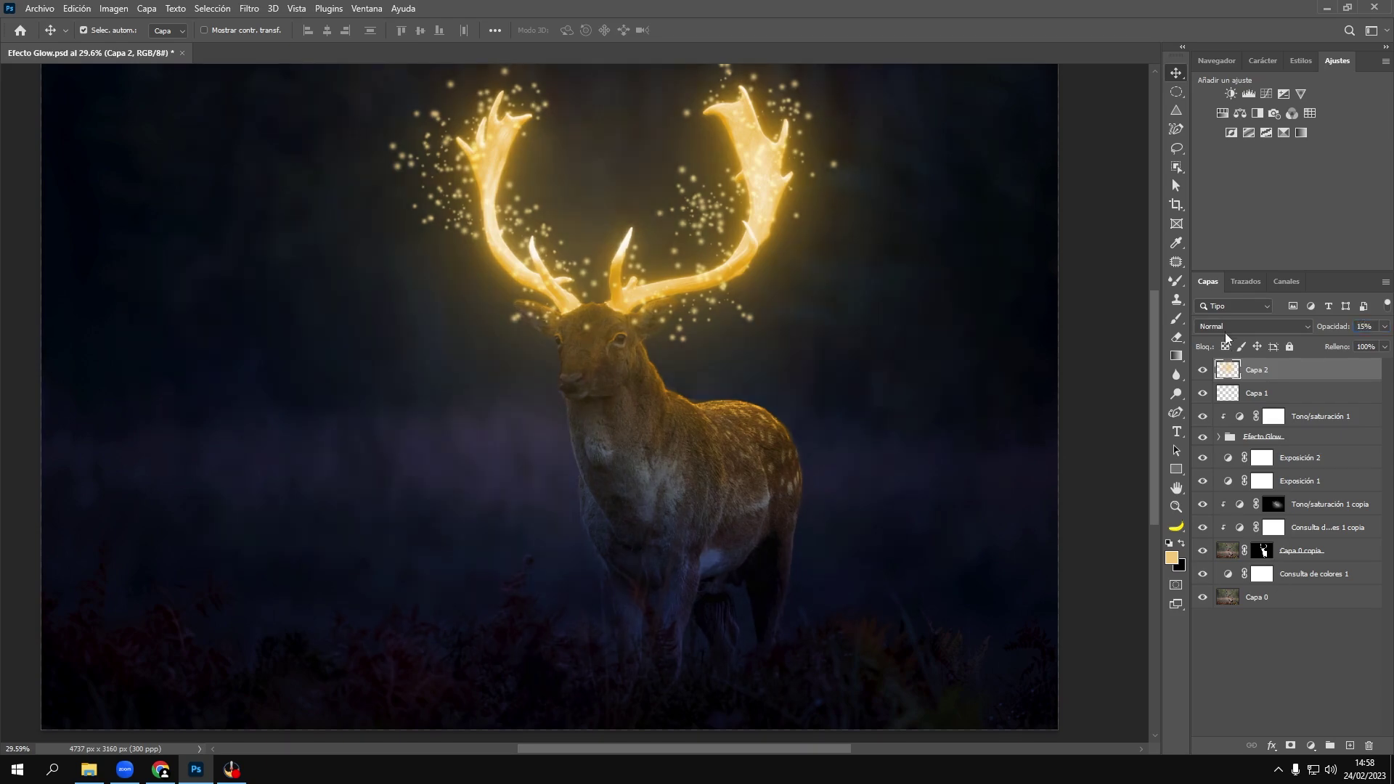
pyautogui.click(1225, 325)
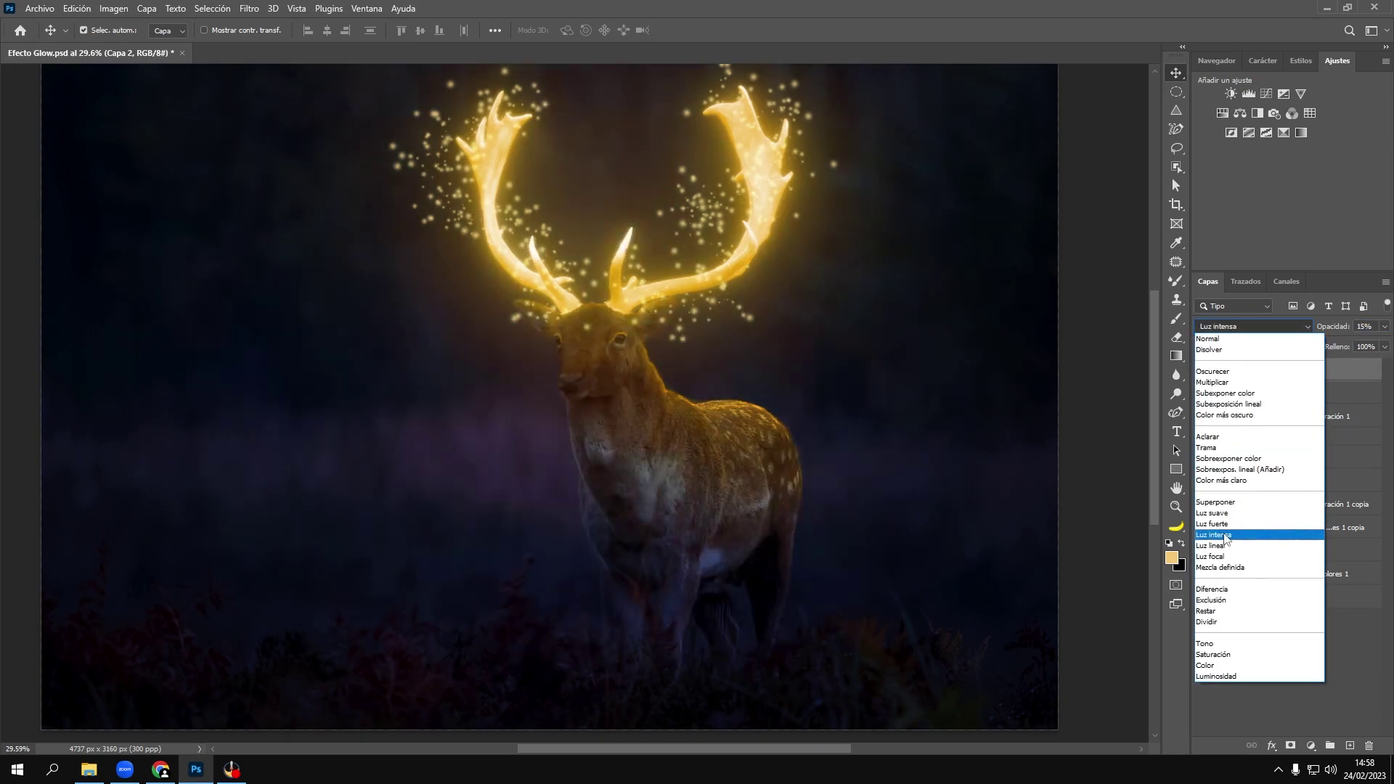
pyautogui.click(1223, 534)
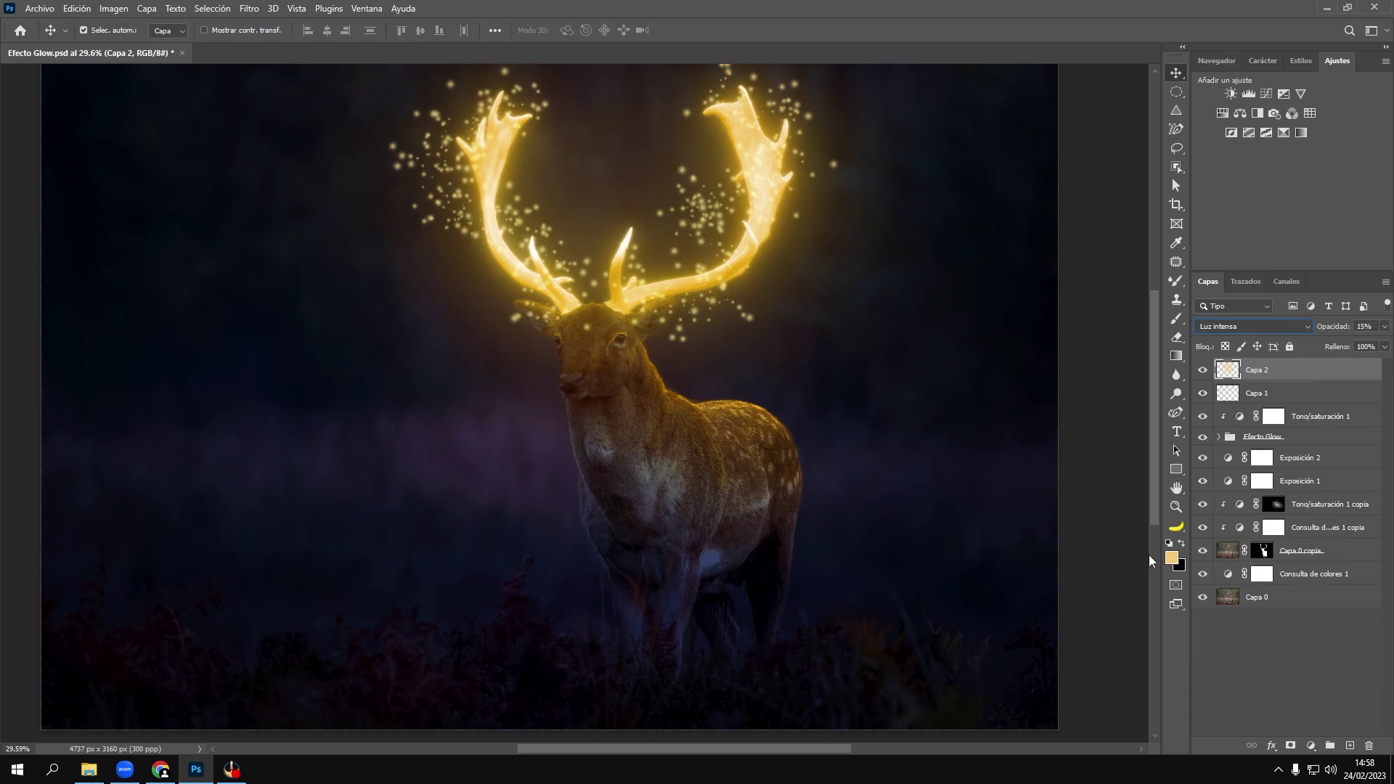
pyautogui.click(1294, 601)
# Step: Group all layers into Grupo 1, stamp a merged Capa 3 and convert it to a smart object
pyautogui.keyDown('shift'); pyautogui.click(1263, 370); pyautogui.keyUp('shift')
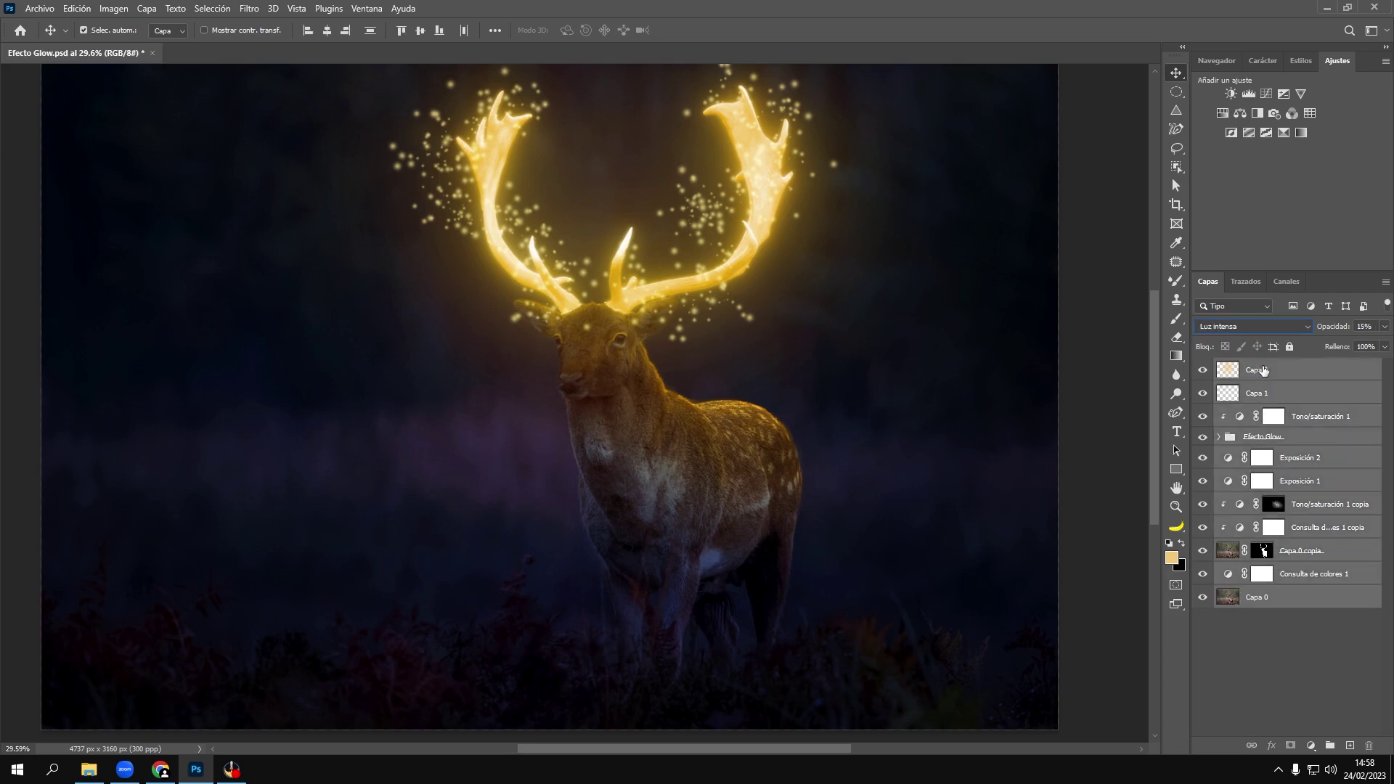
pyautogui.hotkey('ctrl', 'g')
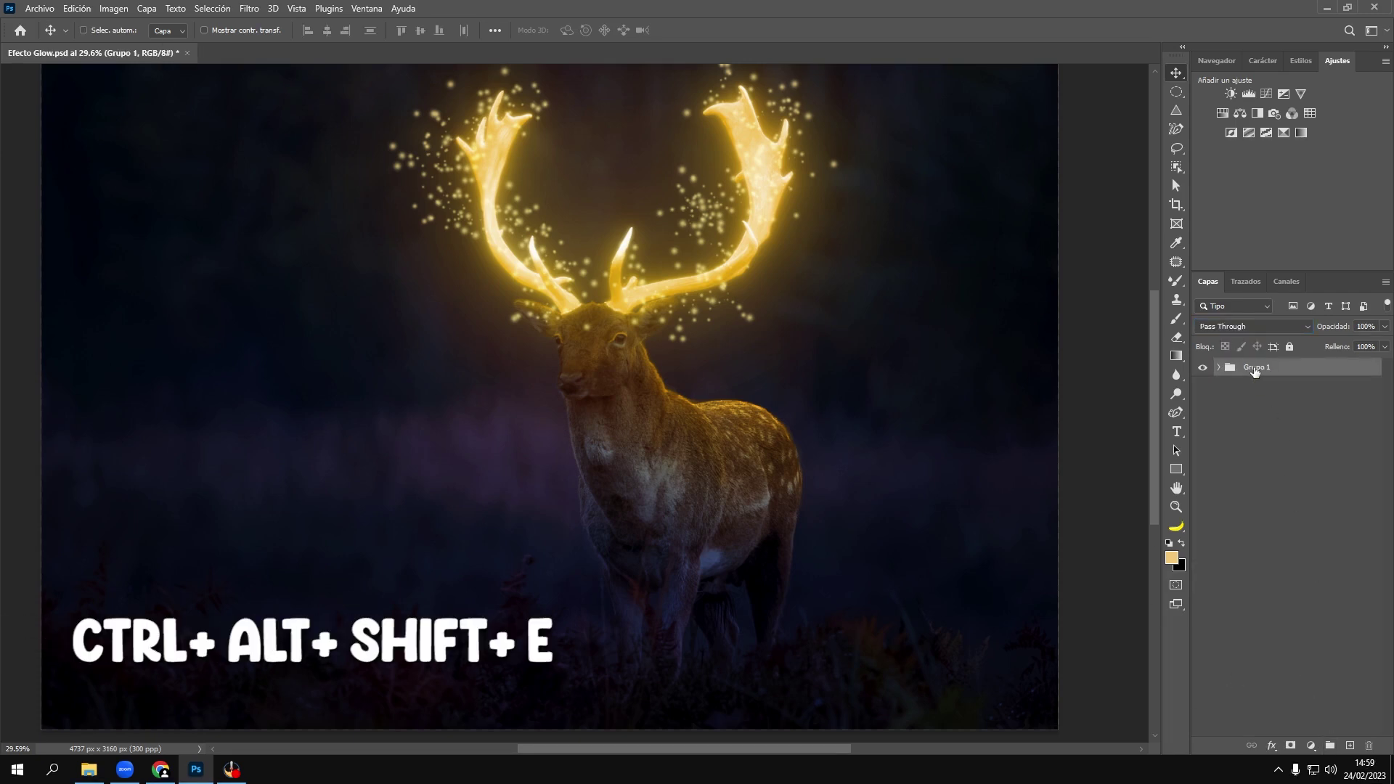
pyautogui.hotkey('ctrl', 'alt', 'shift', 'e')
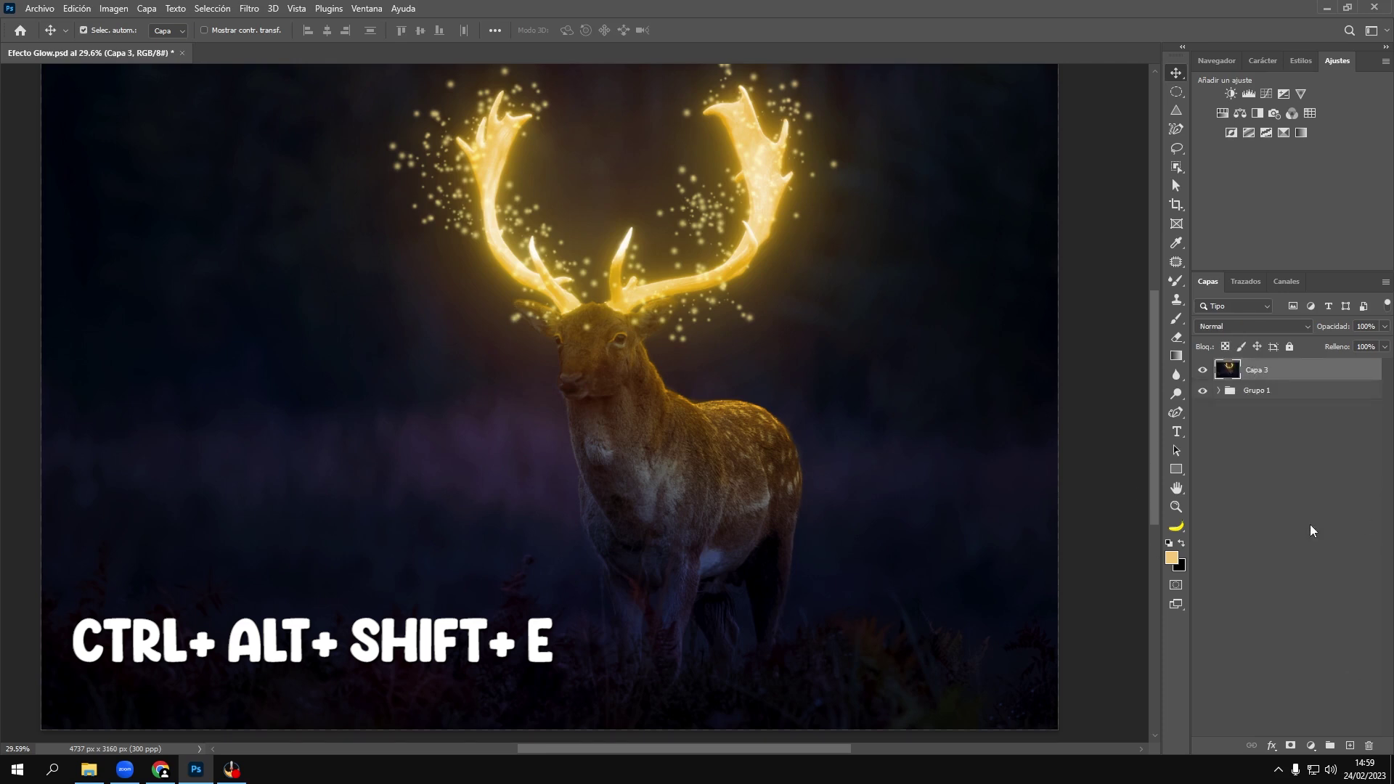
pyautogui.rightClick(1259, 372)
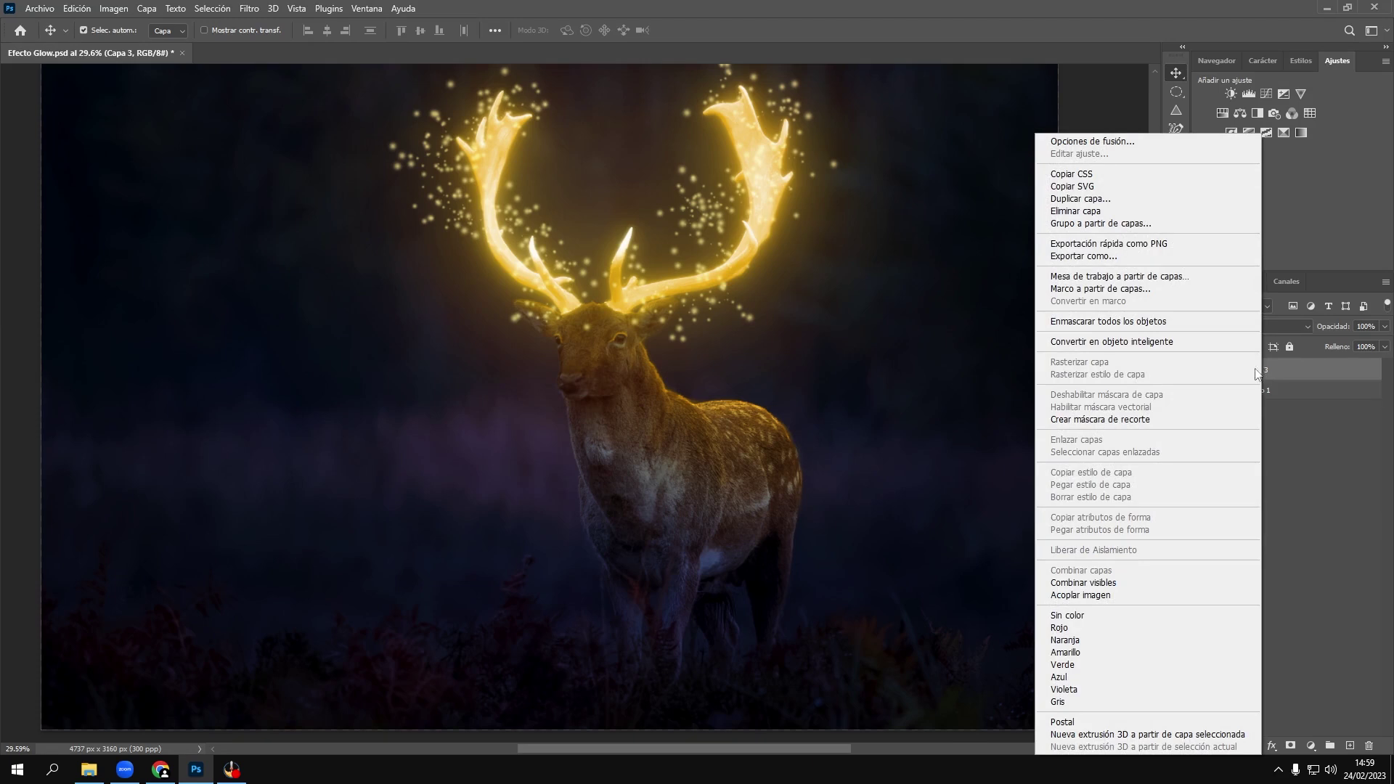
pyautogui.click(1191, 341)
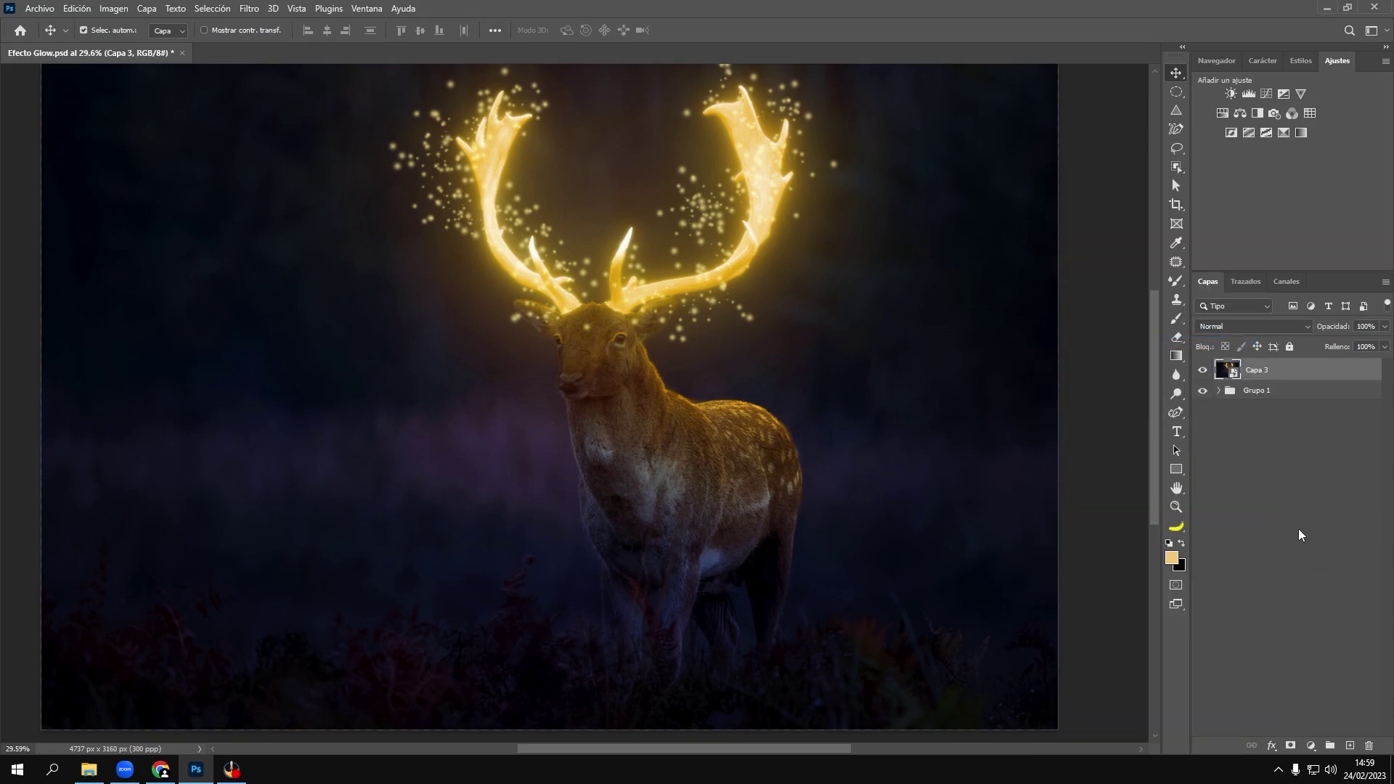
pyautogui.click(249, 9)
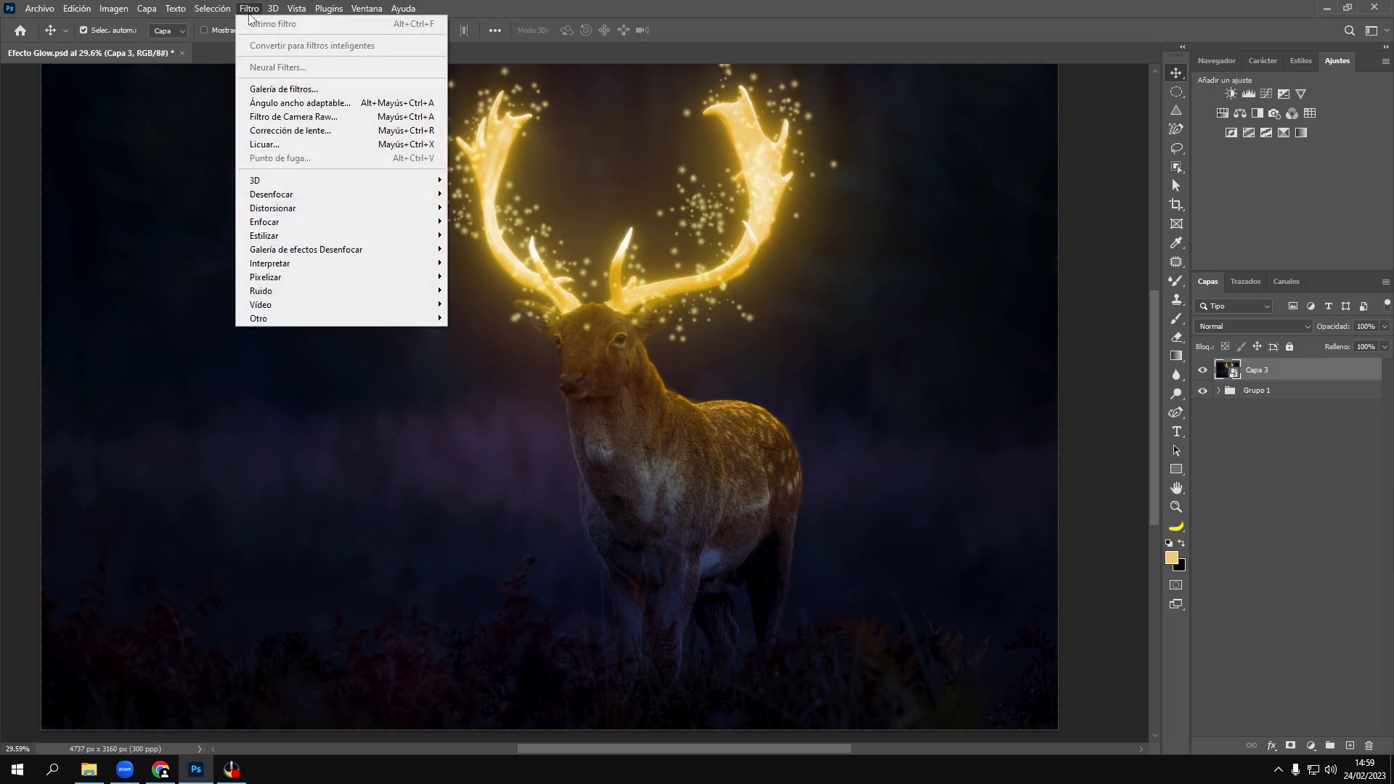
# Step: Open Camera Raw on Capa 3 and set Temperatura +5, Negros -15 and Contraste +10
pyautogui.click(267, 116)
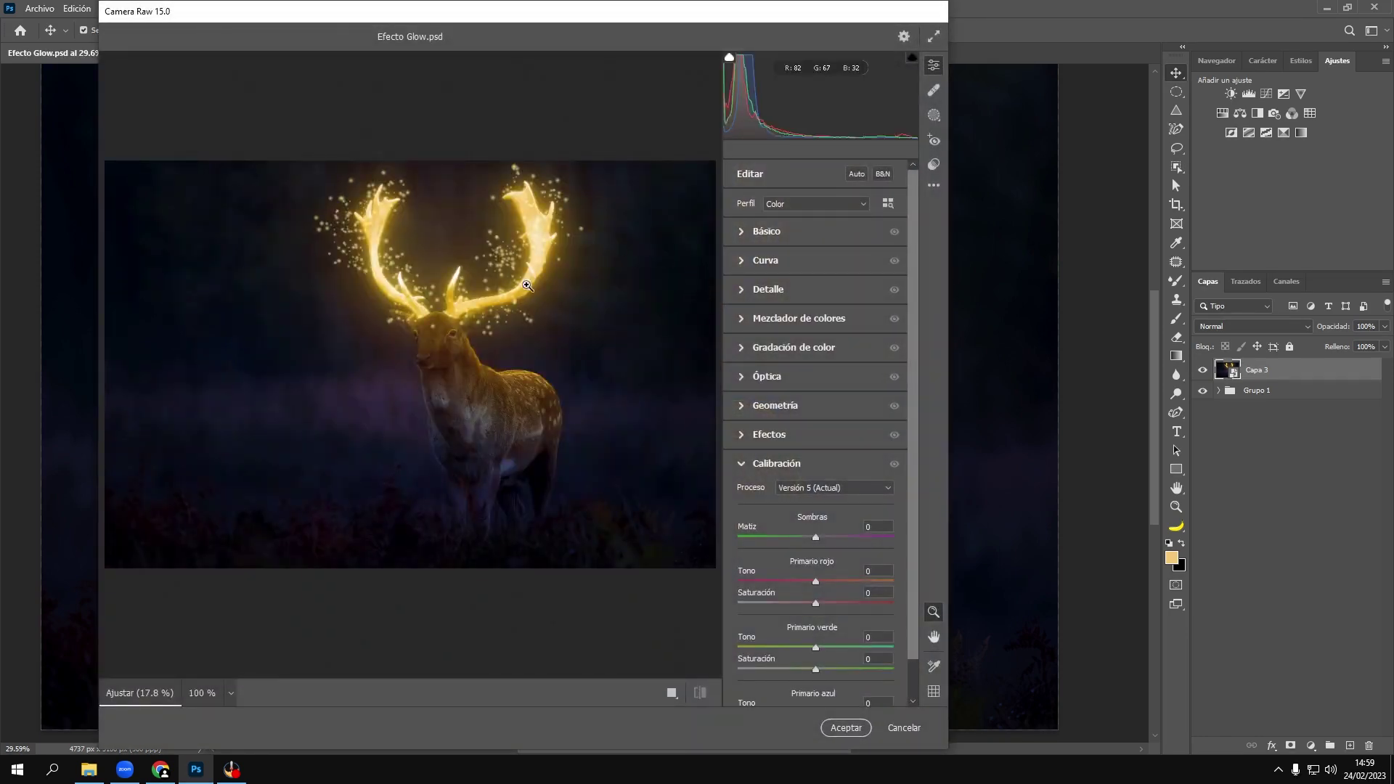
pyautogui.click(852, 238)
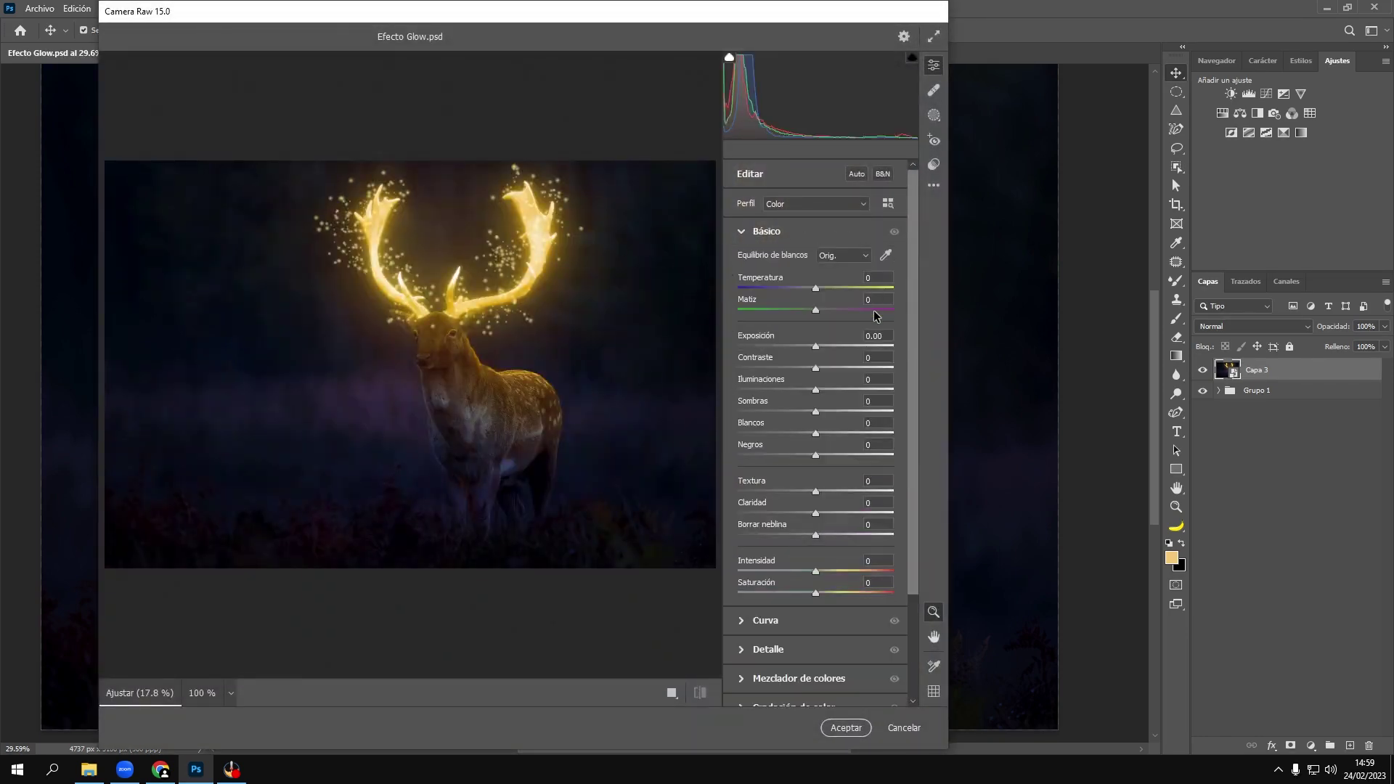
pyautogui.click(878, 277)
pyautogui.write('5')
pyautogui.moveTo(815, 456)
pyautogui.mouseDown()
pyautogui.moveTo(803, 463)
pyautogui.moveTo(818, 433)
pyautogui.moveTo(807, 411)
pyautogui.moveTo(847, 390)
pyautogui.moveTo(833, 390)
pyautogui.mouseUp()
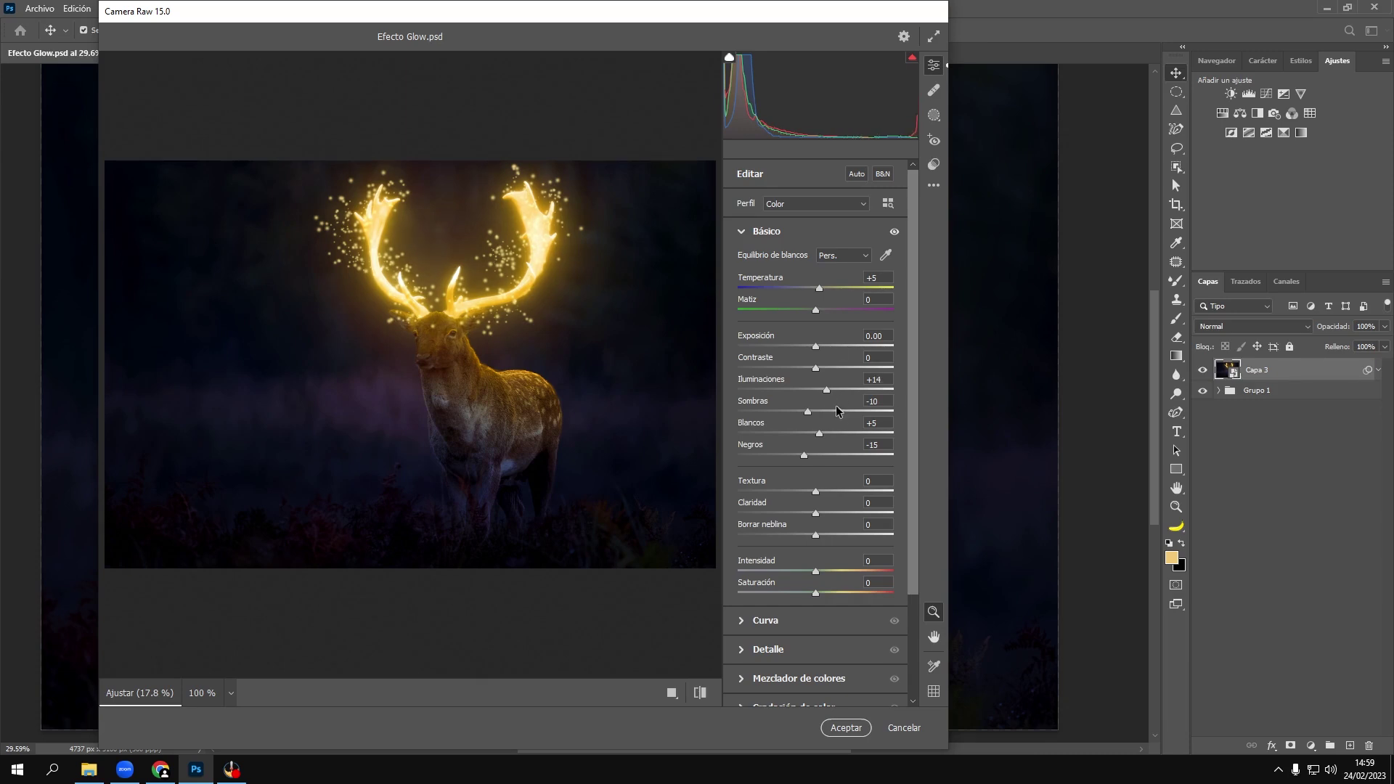
pyautogui.moveTo(816, 368); pyautogui.dragTo(821, 350)
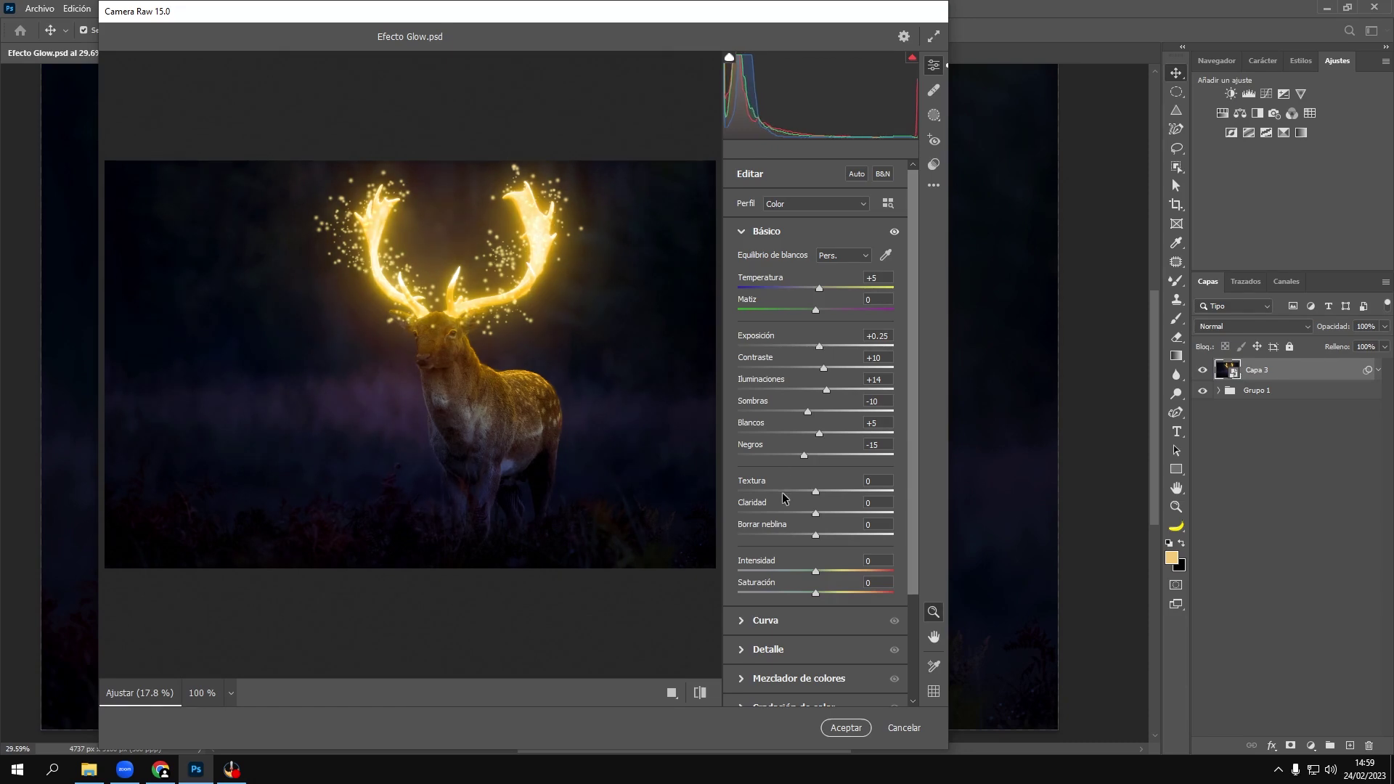
# Step: Set Textura and Claridad to +5, Intensidad +20 and Saturación +5
pyautogui.click(877, 480)
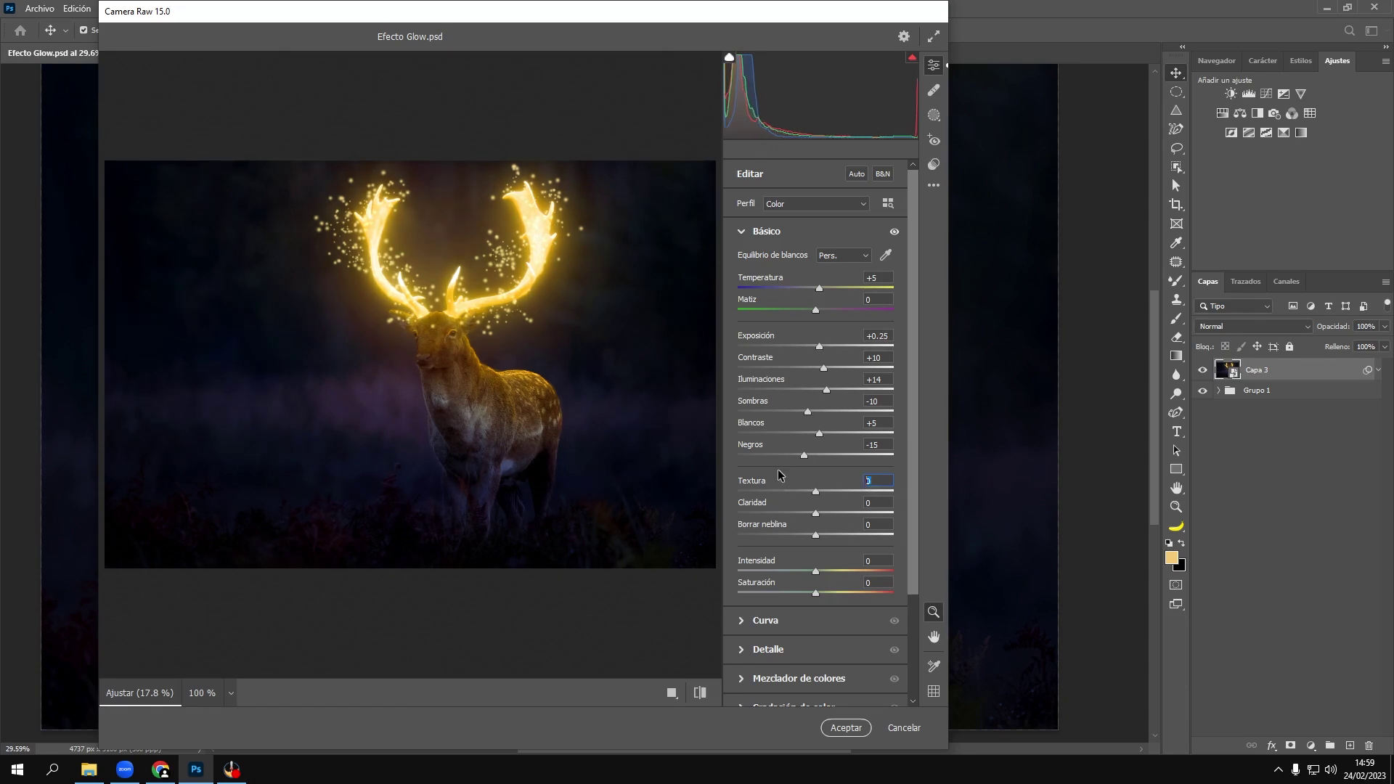
pyautogui.click(875, 503)
pyautogui.write('5')
pyautogui.click(874, 559)
pyautogui.press('Tab')
pyautogui.press('Return')
pyautogui.scroll(-2, 773, 620)
pyautogui.scroll(-2, 773, 621)
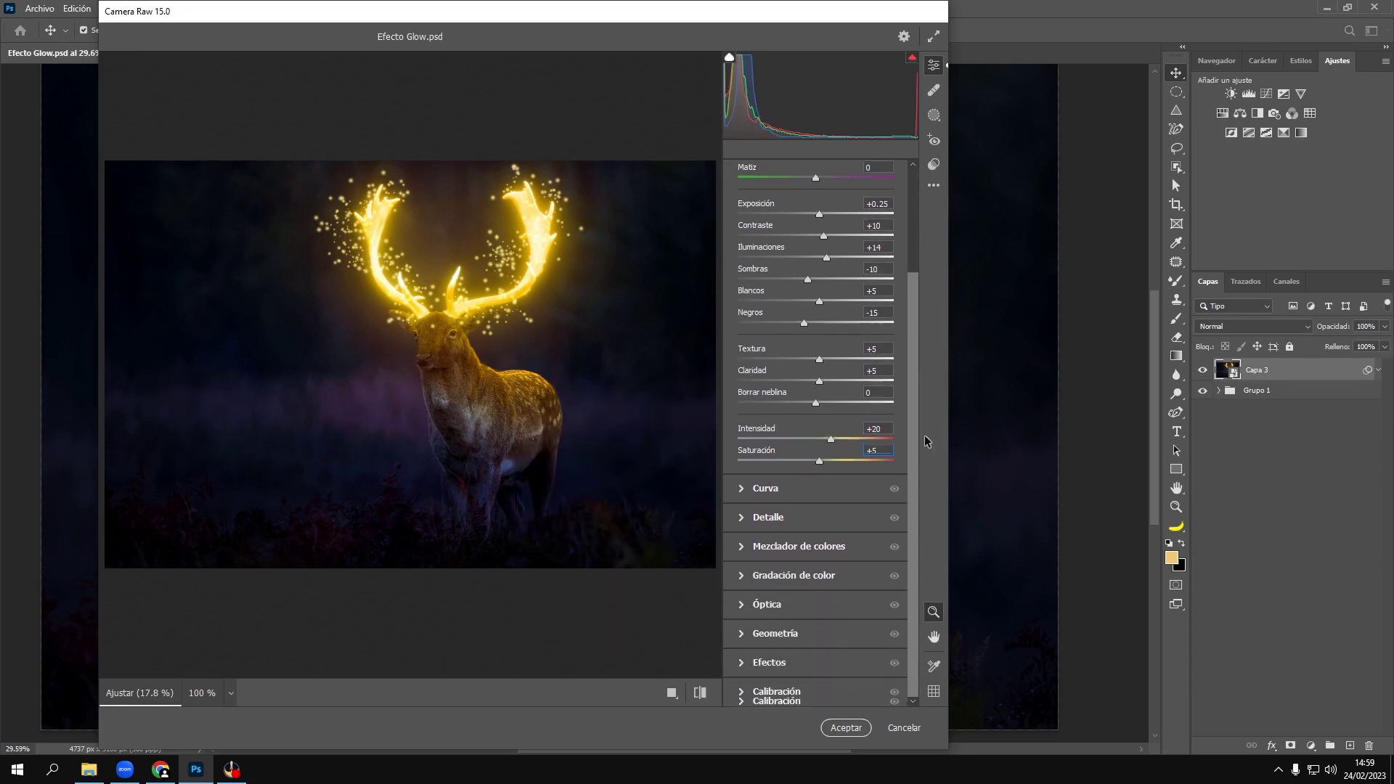
pyautogui.click(742, 517)
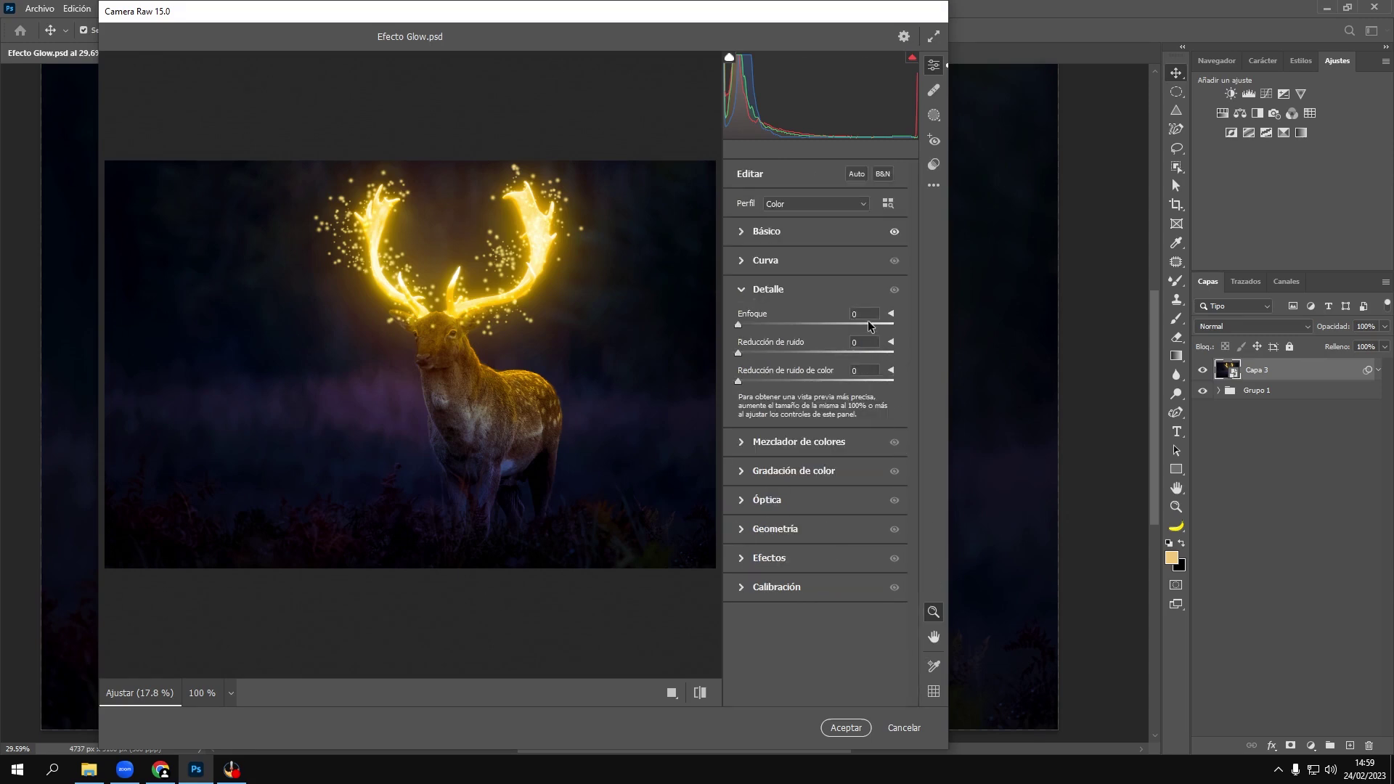
# Step: Set sharpening to 5 and raise yellow and orange luminance by 10
pyautogui.click(866, 313)
pyautogui.click(866, 341)
pyautogui.write('5')
pyautogui.click(739, 450)
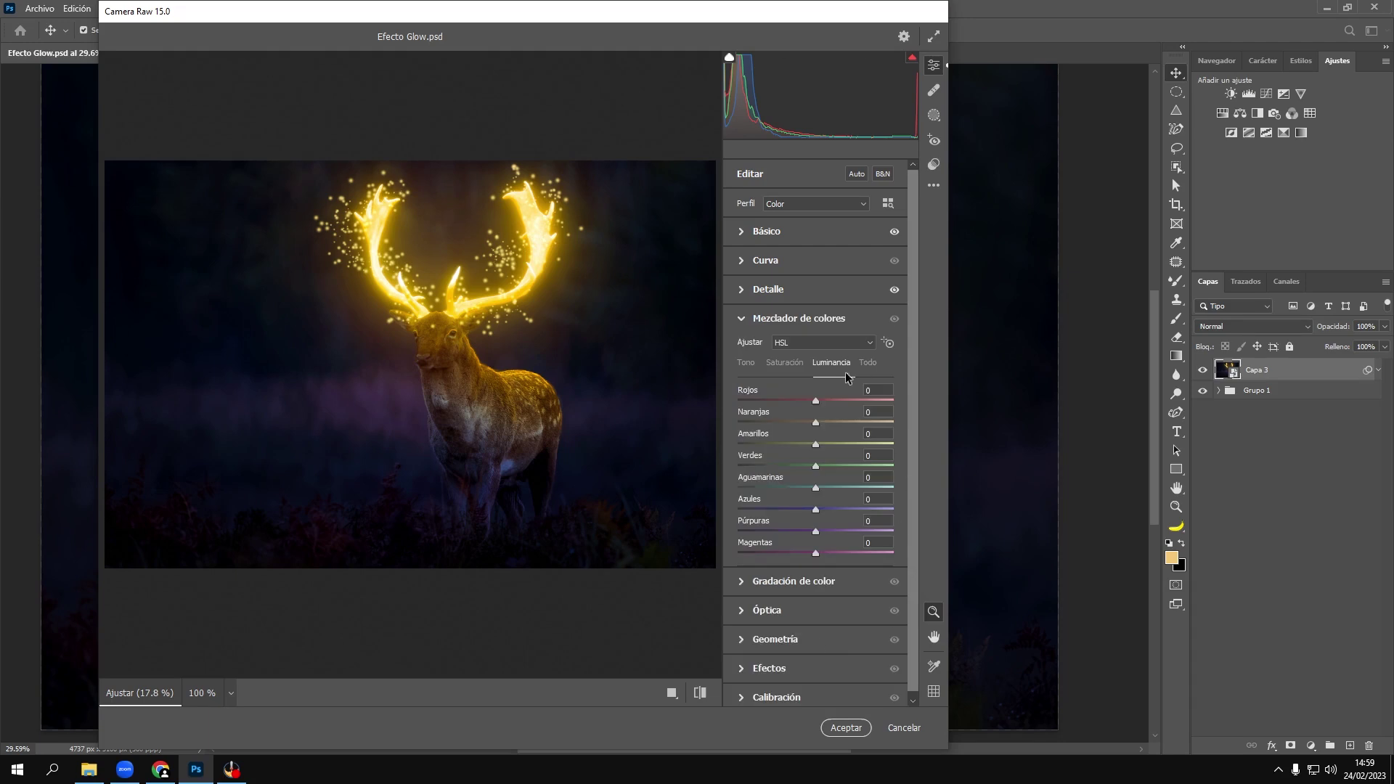
pyautogui.click(868, 434)
pyautogui.write('10')
pyautogui.hotkey('shift', 'Tab')
pyautogui.write('10')
# Step: Raise yellow, purple and blue saturation to +10 in the colour mixer
pyautogui.click(784, 362)
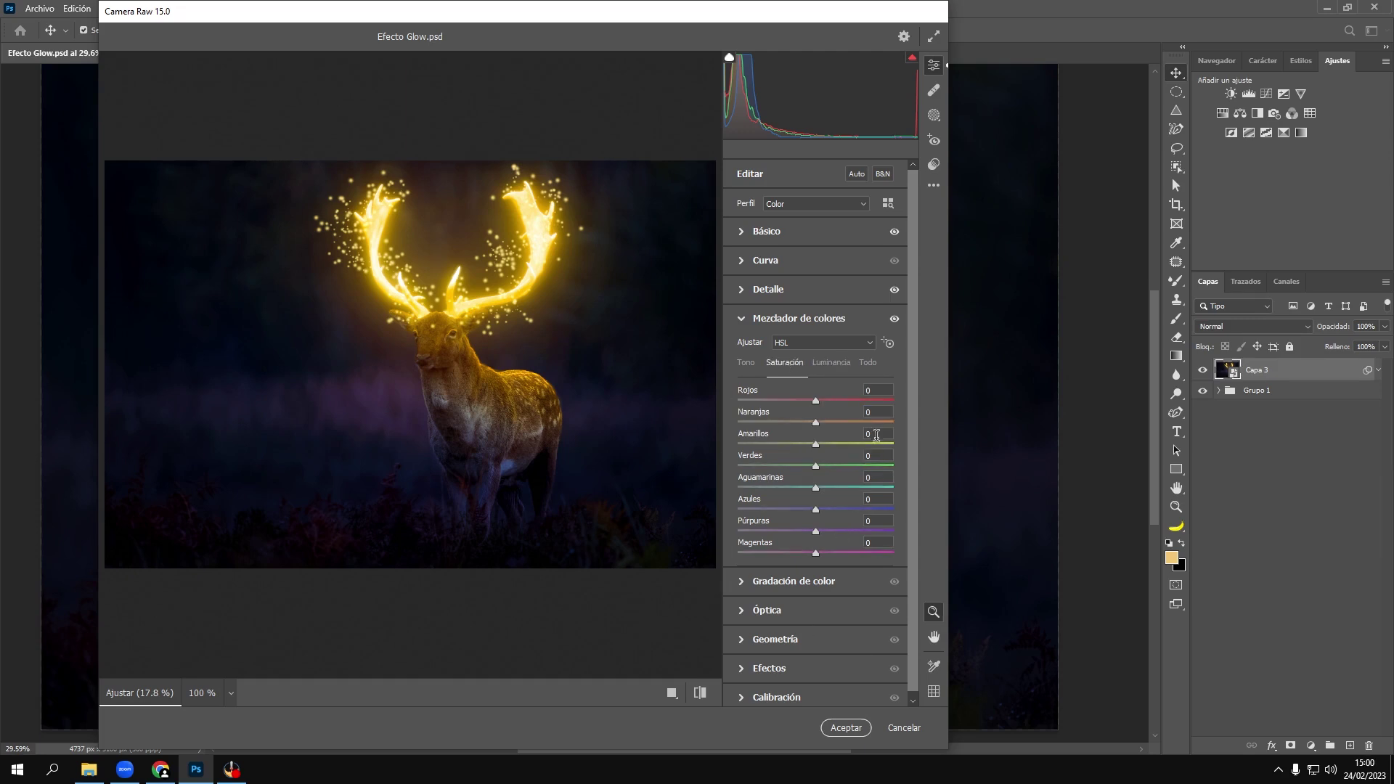
pyautogui.click(865, 434)
pyautogui.hotkey('shift', 'Tab')
pyautogui.click(874, 521)
pyautogui.write('10')
pyautogui.hotkey('shift', 'Tab')
pyautogui.press('Tab')
pyautogui.press('Tab')
pyautogui.write('1')
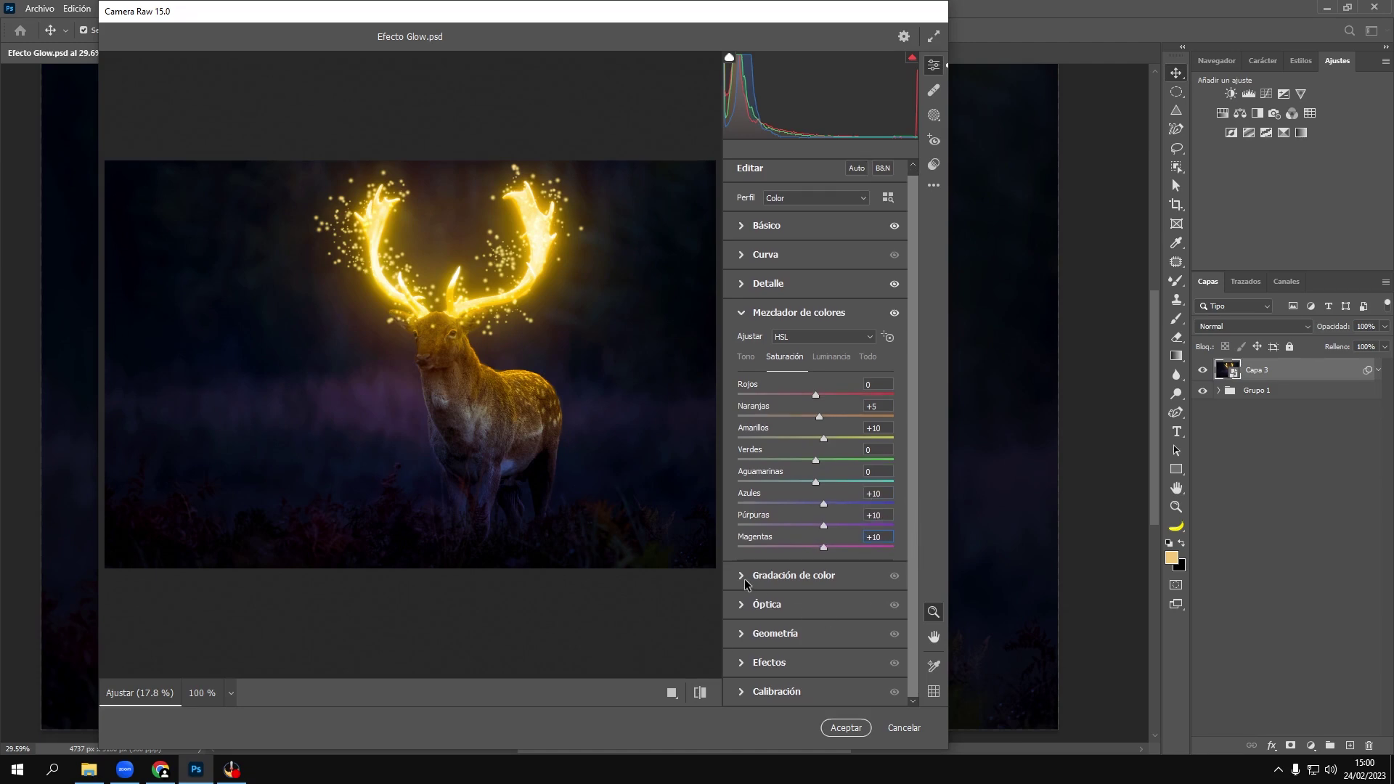
# Step: Tint midtones, shadows and highlights warm orange and add a subtle -7 vignette
pyautogui.click(743, 580)
pyautogui.moveTo(815, 447); pyautogui.dragTo(821, 443)
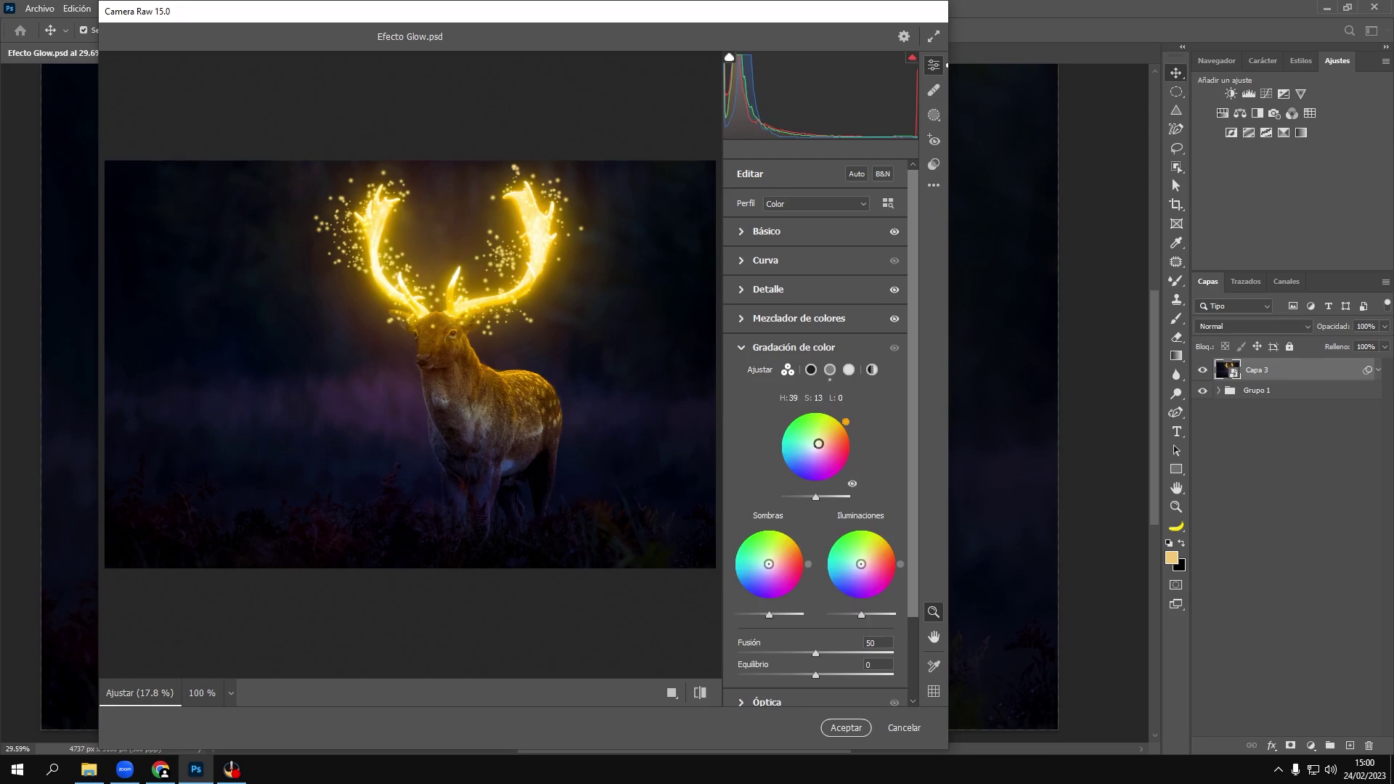
pyautogui.moveTo(768, 564); pyautogui.dragTo(771, 561)
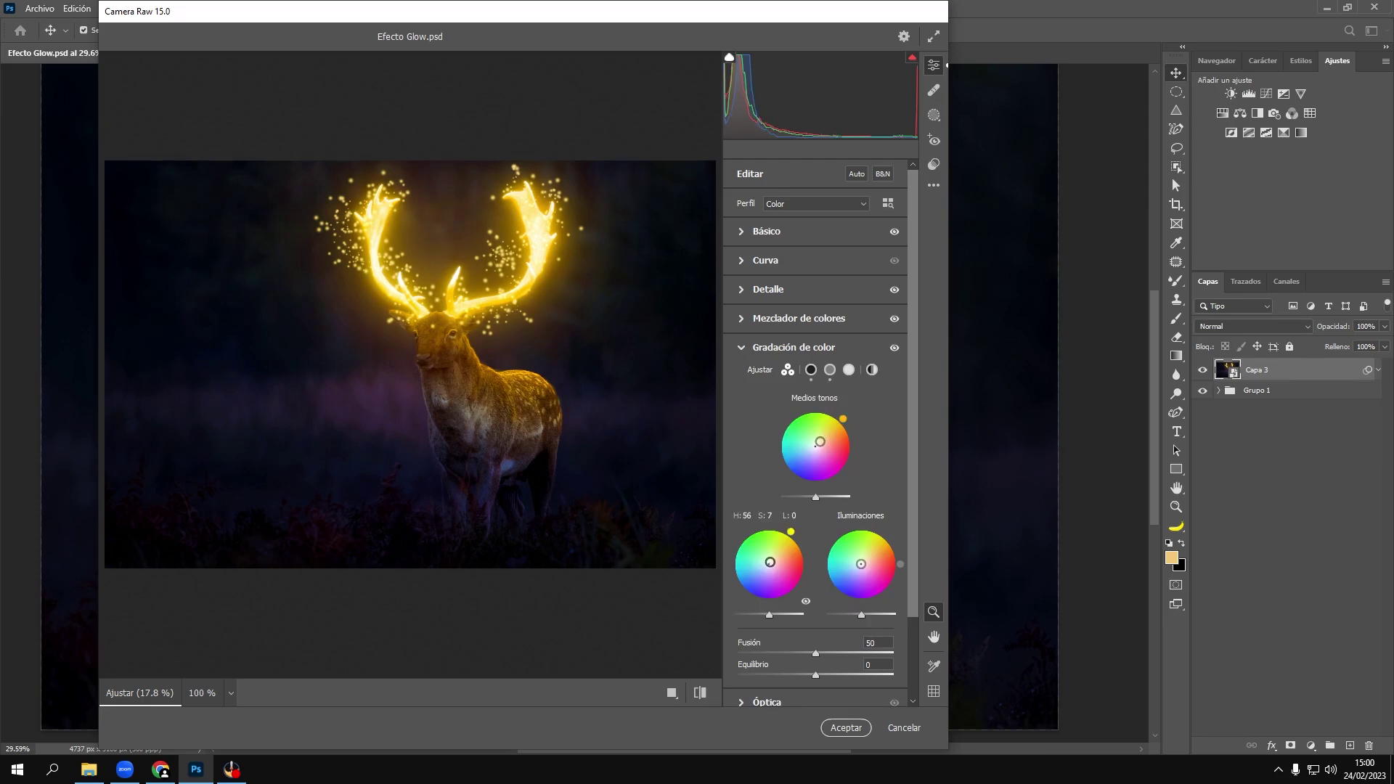
pyautogui.moveTo(861, 564); pyautogui.dragTo(860, 562)
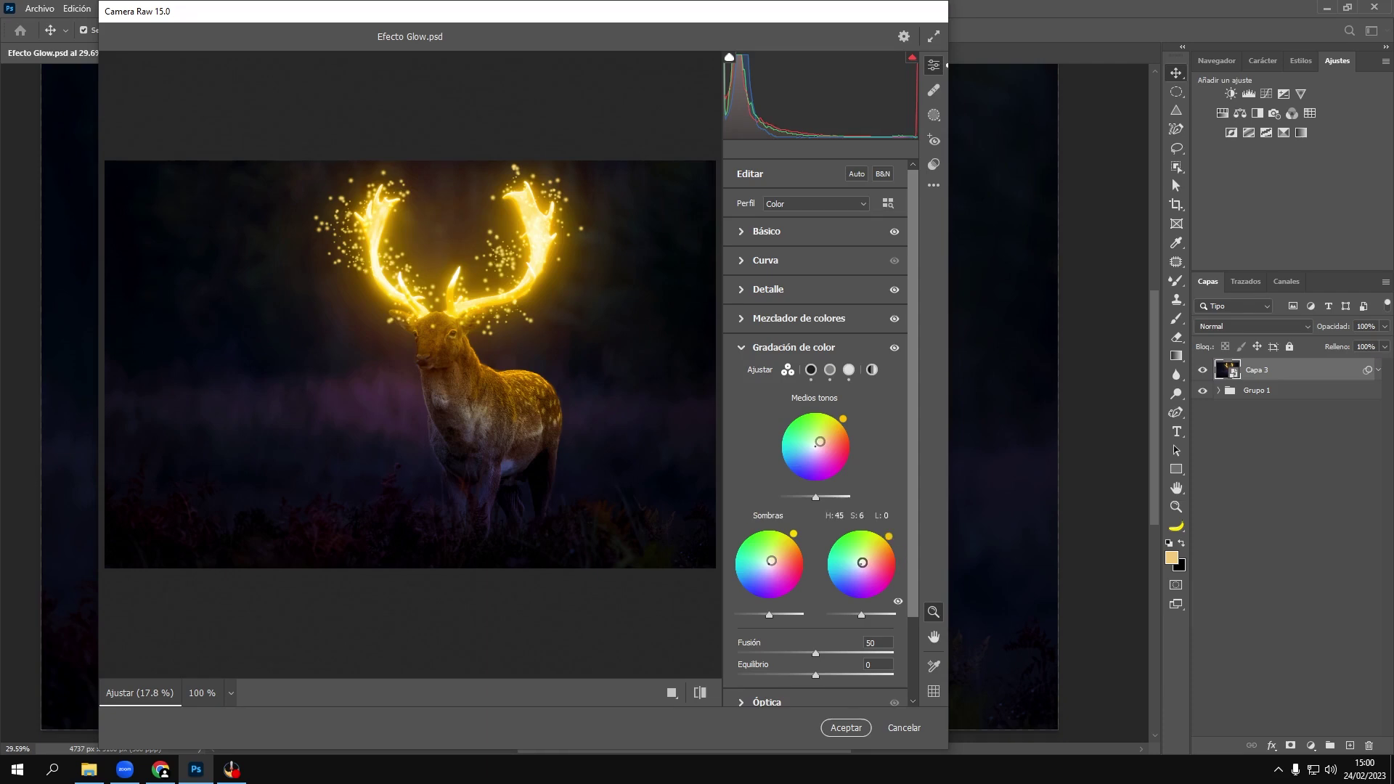
pyautogui.scroll(-3, 861, 563)
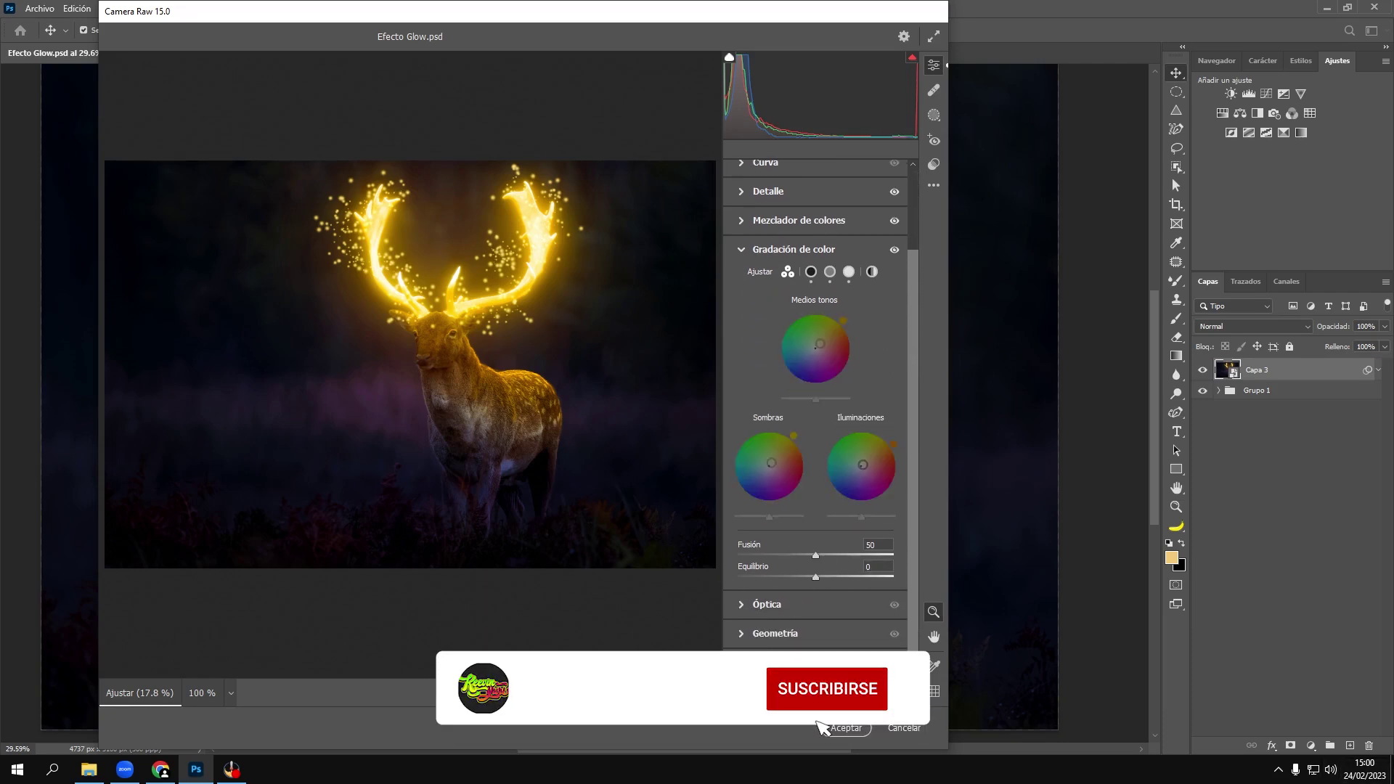
pyautogui.click(769, 662)
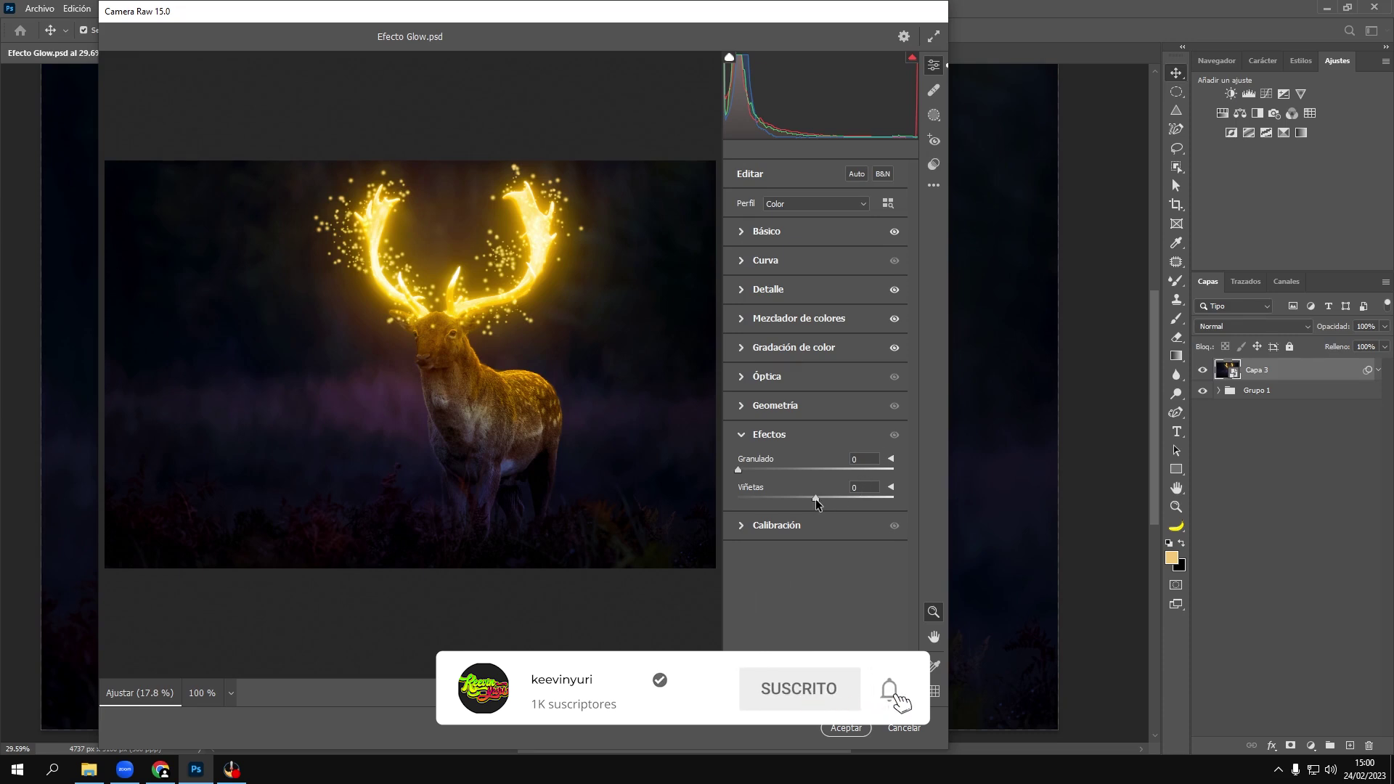
pyautogui.moveTo(815, 497); pyautogui.dragTo(811, 499)
# Step: Boost the Calibración primary saturations by +2
pyautogui.click(744, 527)
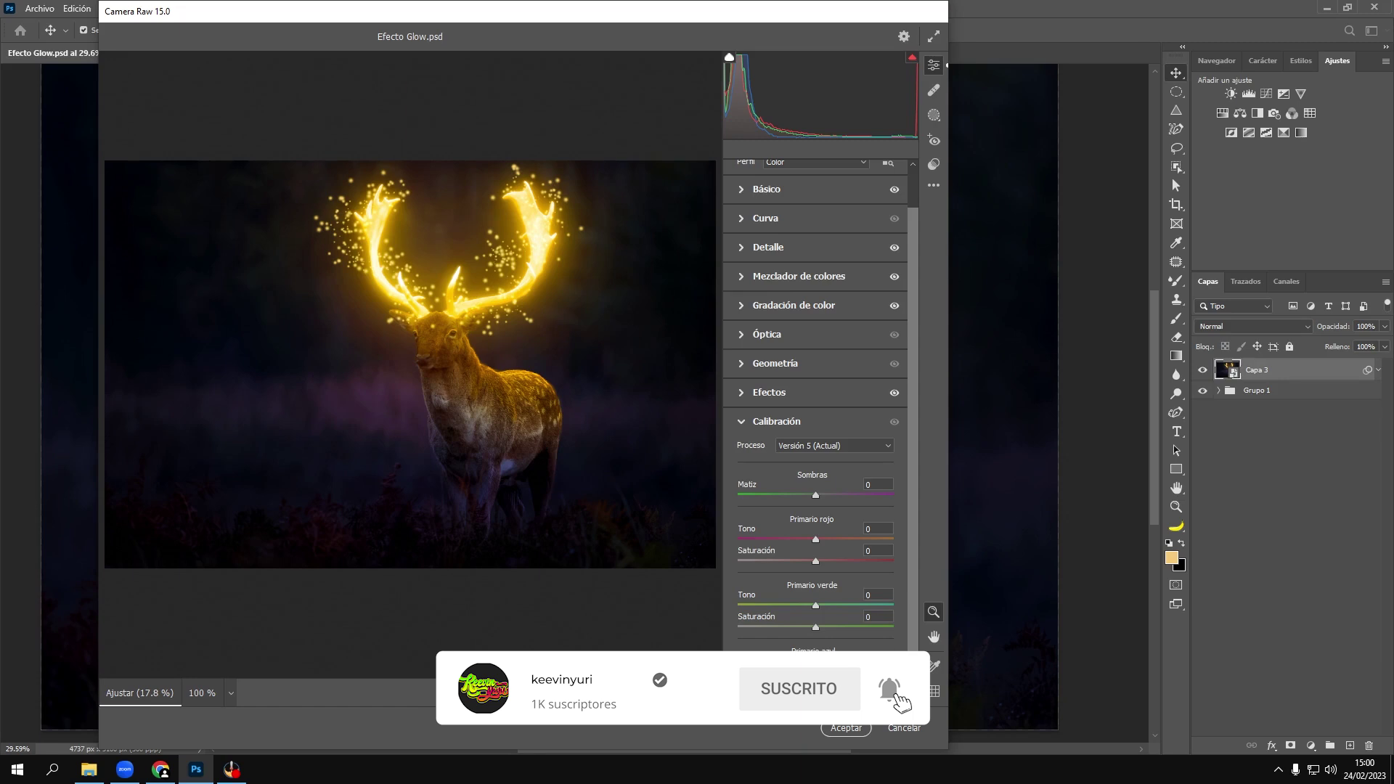
pyautogui.write('+2')
pyautogui.click(871, 617)
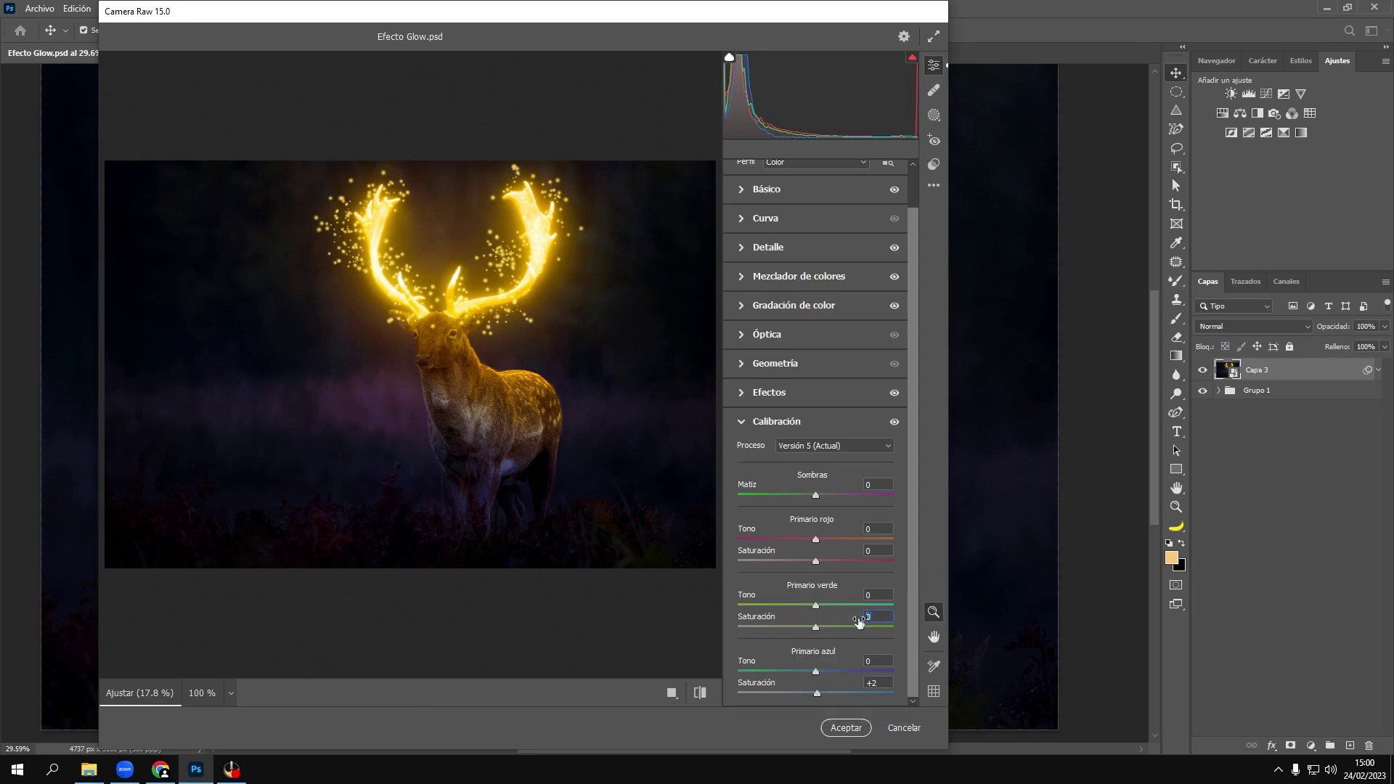
pyautogui.write('2')
pyautogui.click(865, 550)
# Step: Apply the Camera Raw grade, then subscribe to the channel with notifications set to All
pyautogui.click(845, 728)
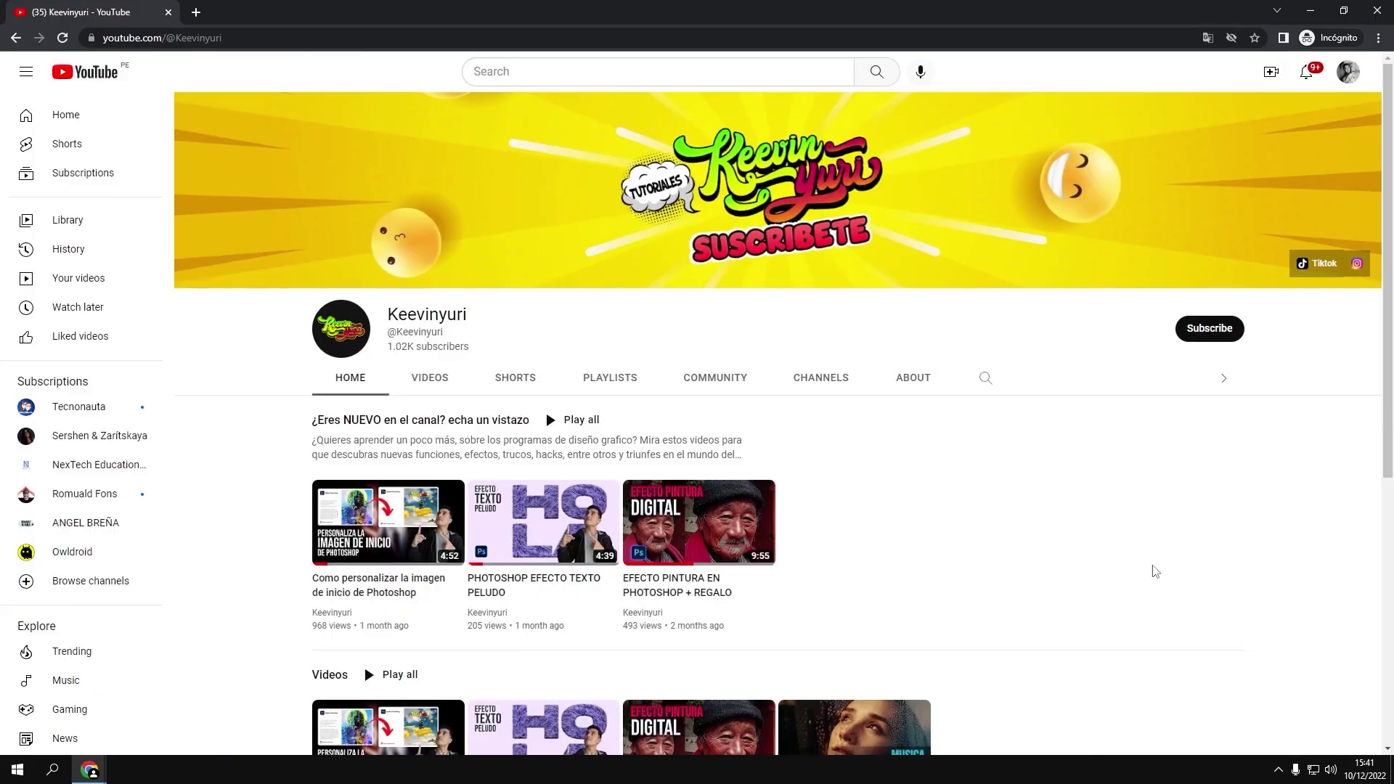
pyautogui.click(1196, 340)
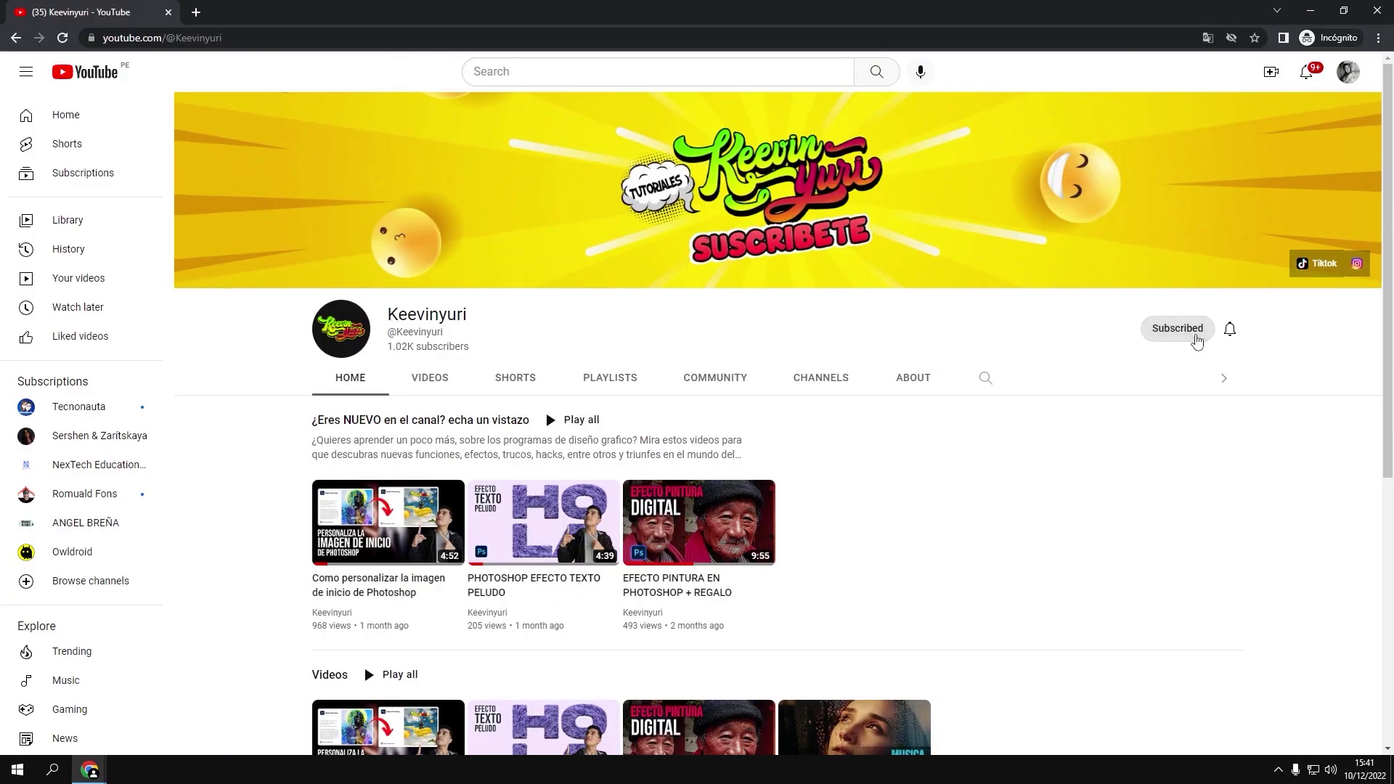
pyautogui.click(1230, 335)
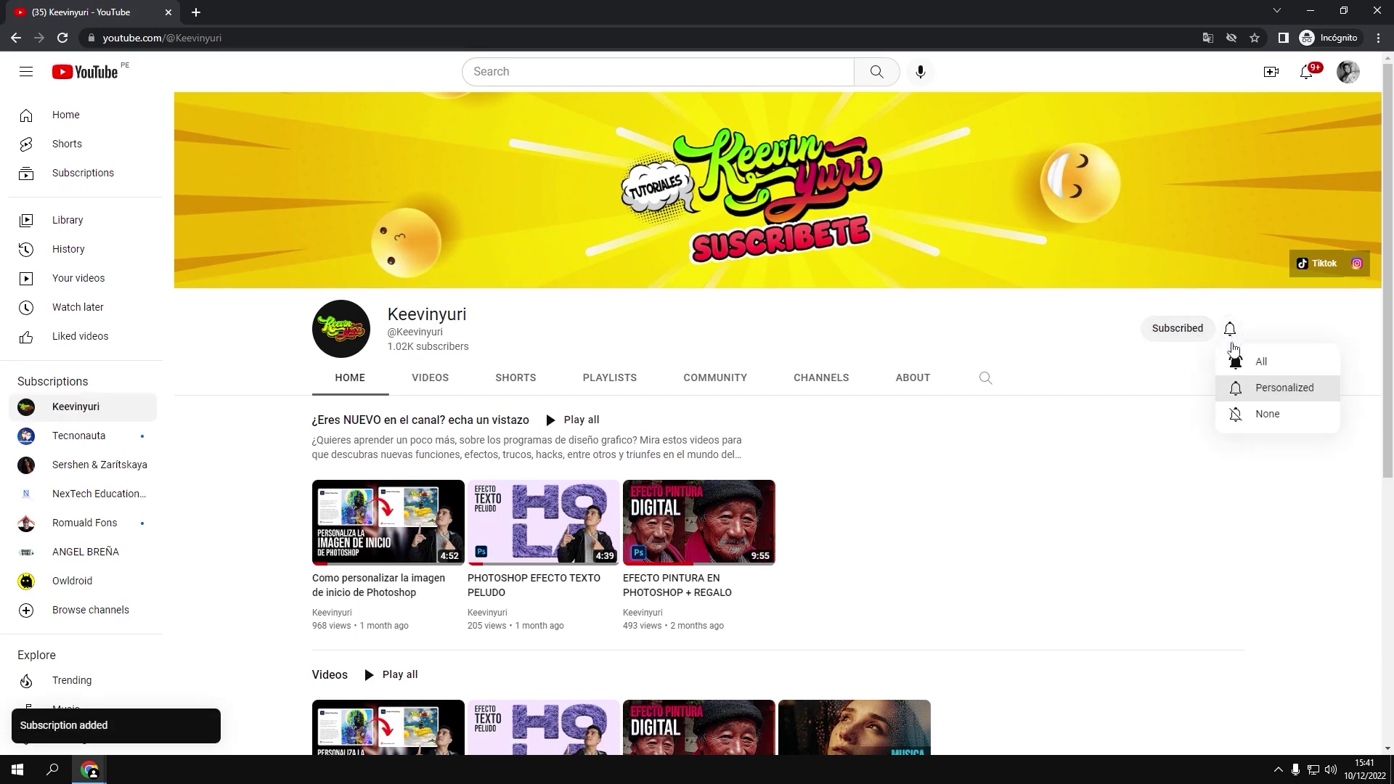
pyautogui.click(1243, 365)
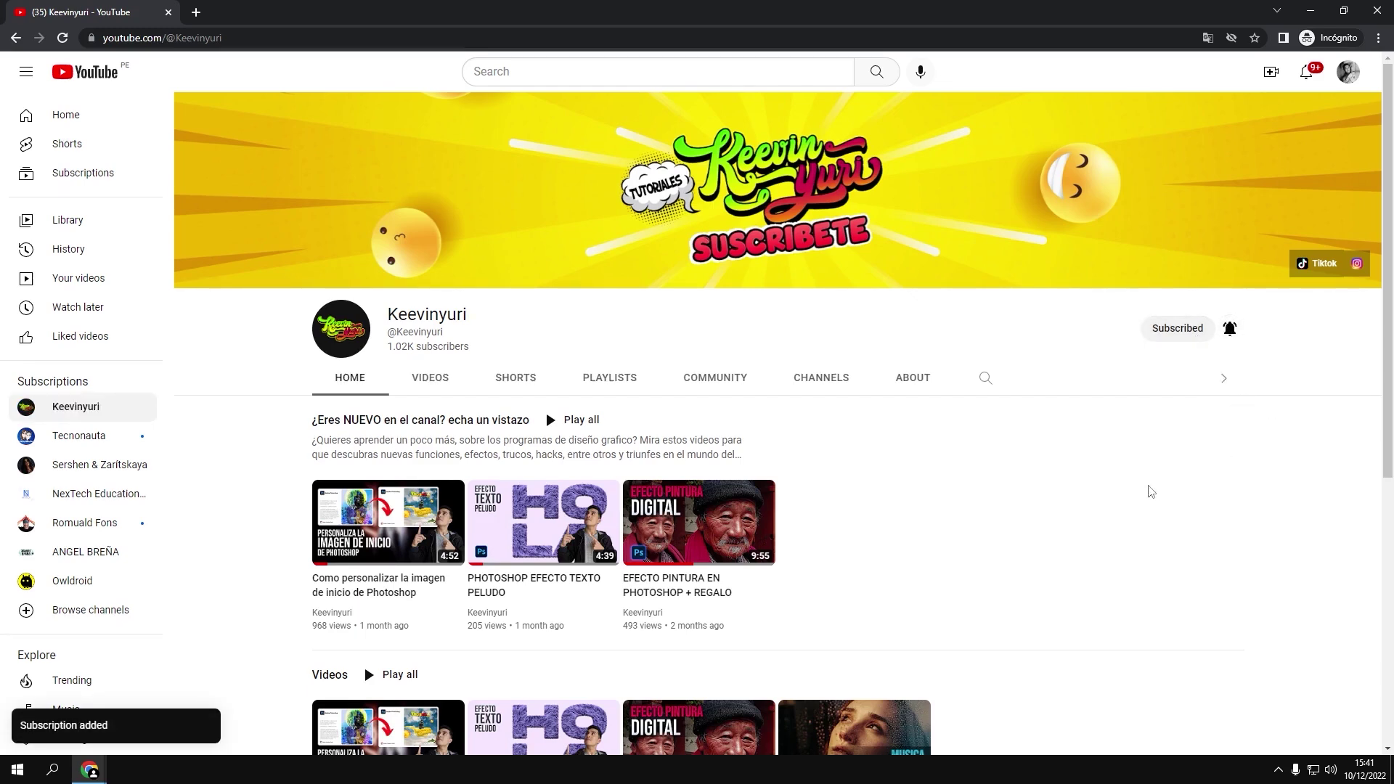